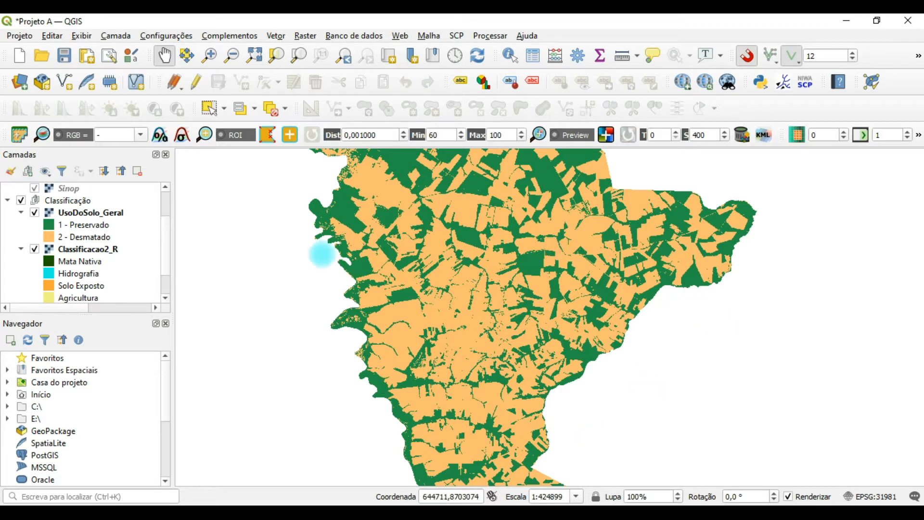
Step: Hide the Classificação layer group and show the Vetorização group on the map
{"action": "scroll", "coordinate": [165, 262], "scroll_direction": "up", "scroll_amount": 2}
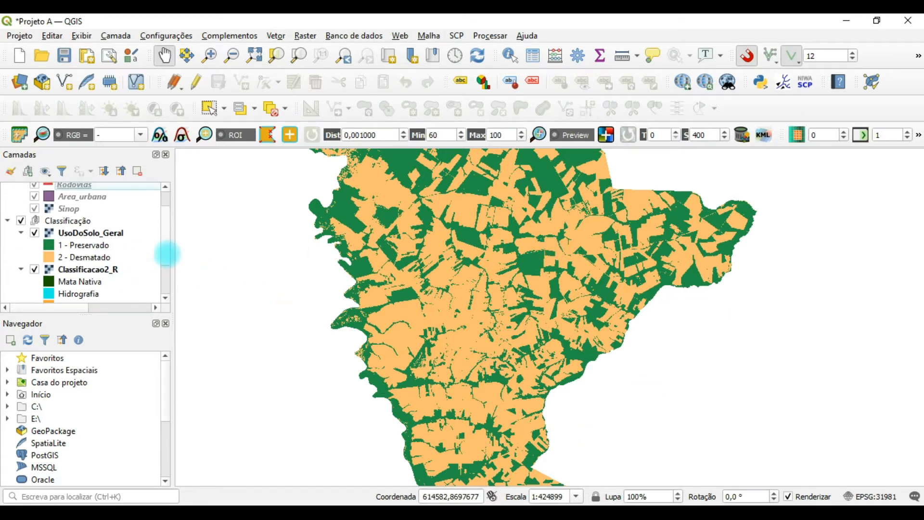
{"action": "left_click", "coordinate": [20, 221]}
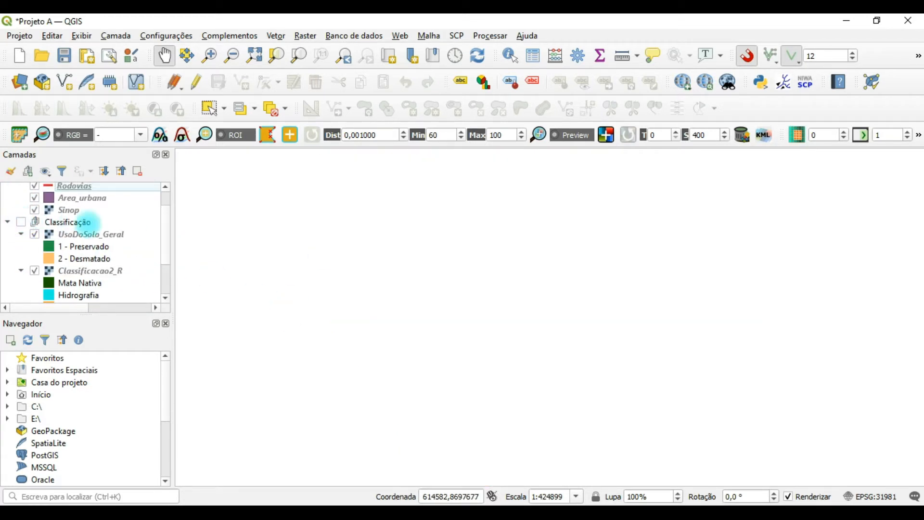
{"action": "scroll", "coordinate": [169, 229], "scroll_direction": "up", "scroll_amount": 1}
{"action": "left_click", "coordinate": [20, 202]}
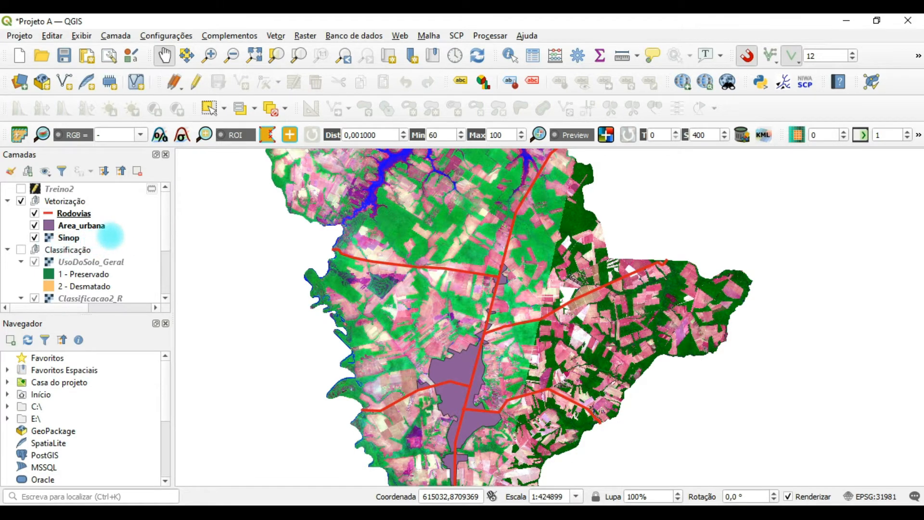
{"action": "mouse_move", "coordinate": [167, 236]}
{"action": "left_mouse_down"}
{"action": "mouse_move", "coordinate": [165, 247]}
{"action": "mouse_move", "coordinate": [162, 235]}
{"action": "left_mouse_up"}
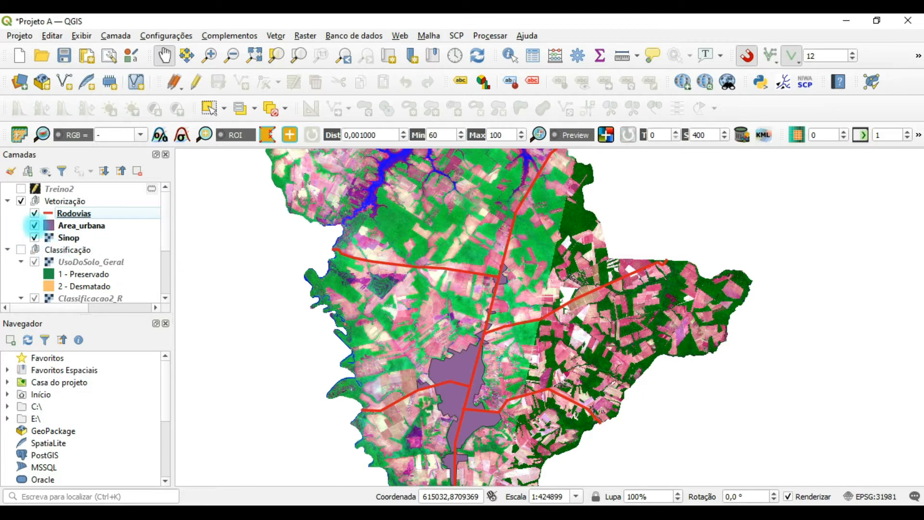
{"action": "left_click_drag", "start_coordinate": [166, 241], "coordinate": [165, 244]}
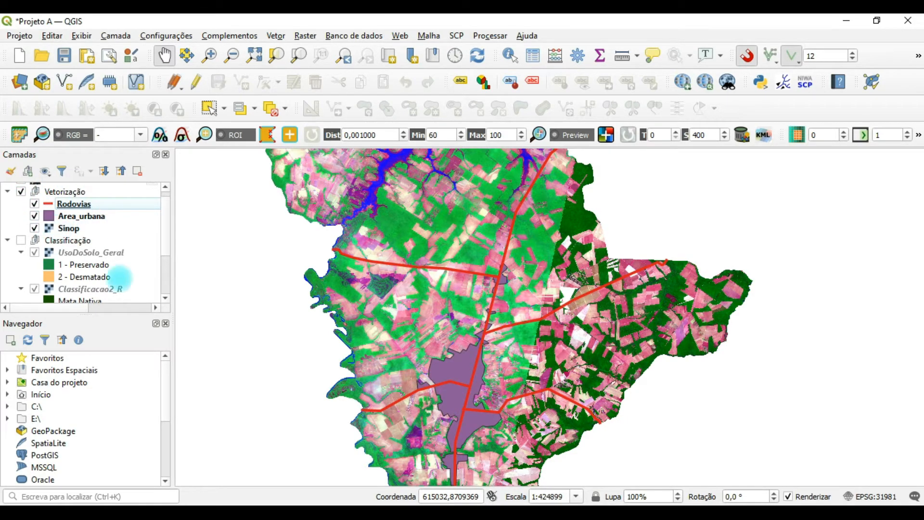
Step: Add Sinop.shp from the project's Resultados/Vetores folder directly below Area_urbana, and hide the Sinop raster layer
{"action": "scroll", "coordinate": [164, 240], "scroll_direction": "down", "scroll_amount": 3}
{"action": "scroll", "coordinate": [160, 255], "scroll_direction": "up", "scroll_amount": 3}
{"action": "scroll", "coordinate": [159, 243], "scroll_direction": "down", "scroll_amount": 3}
{"action": "left_click", "coordinate": [7, 382]}
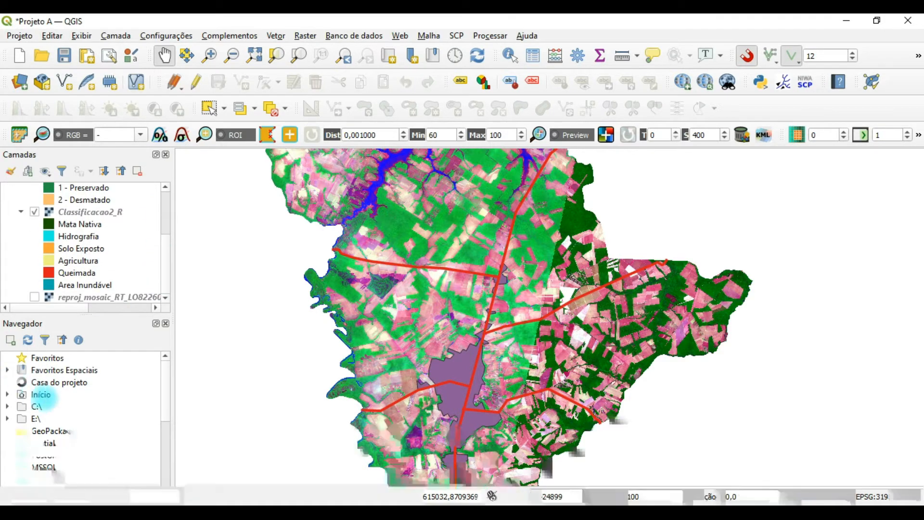
{"action": "scroll", "coordinate": [69, 435], "scroll_direction": "down", "scroll_amount": 1}
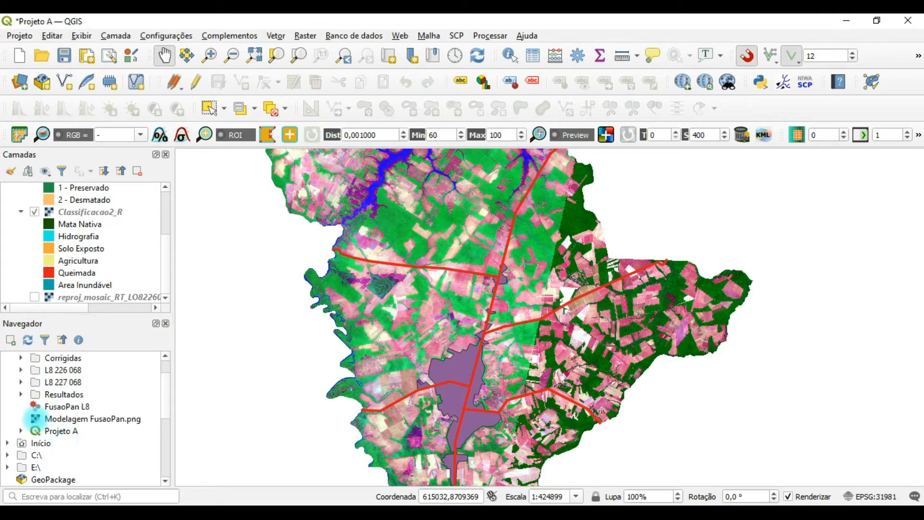
{"action": "scroll", "coordinate": [22, 379], "scroll_direction": "up", "scroll_amount": 1}
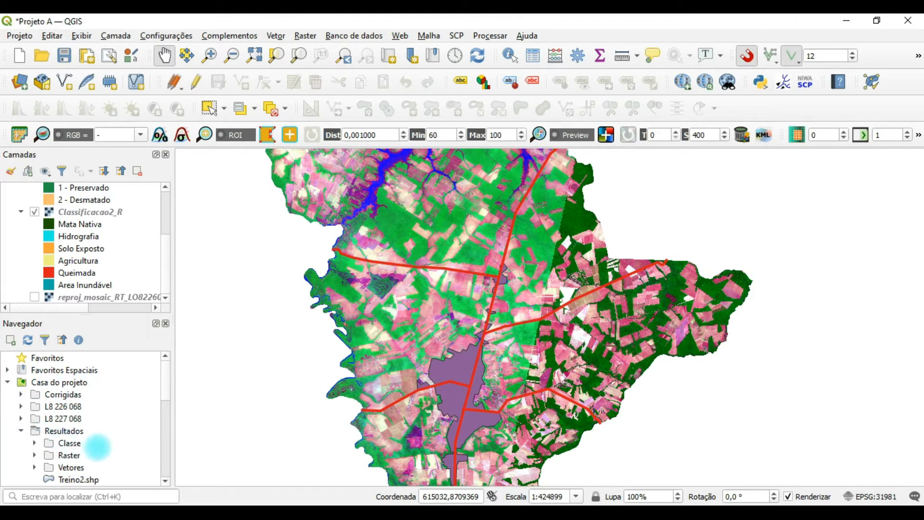
{"action": "left_click", "coordinate": [34, 467]}
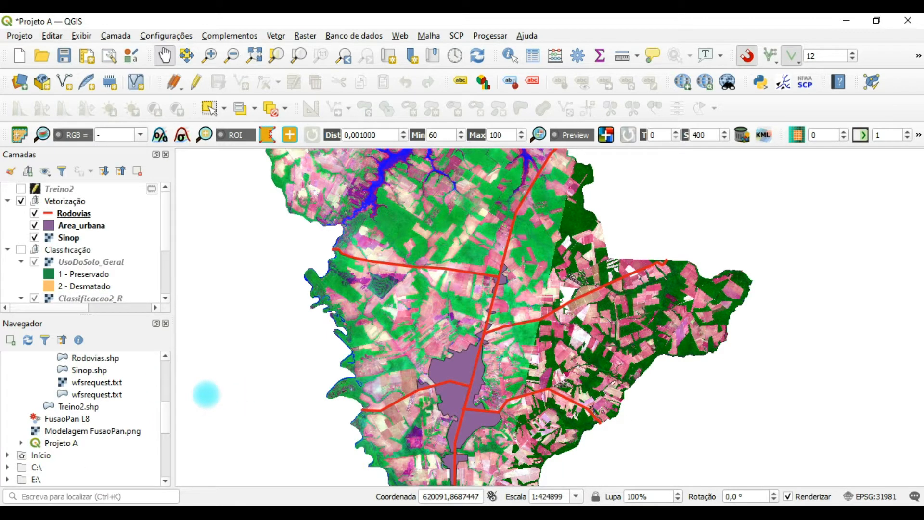
{"action": "left_click", "coordinate": [87, 370]}
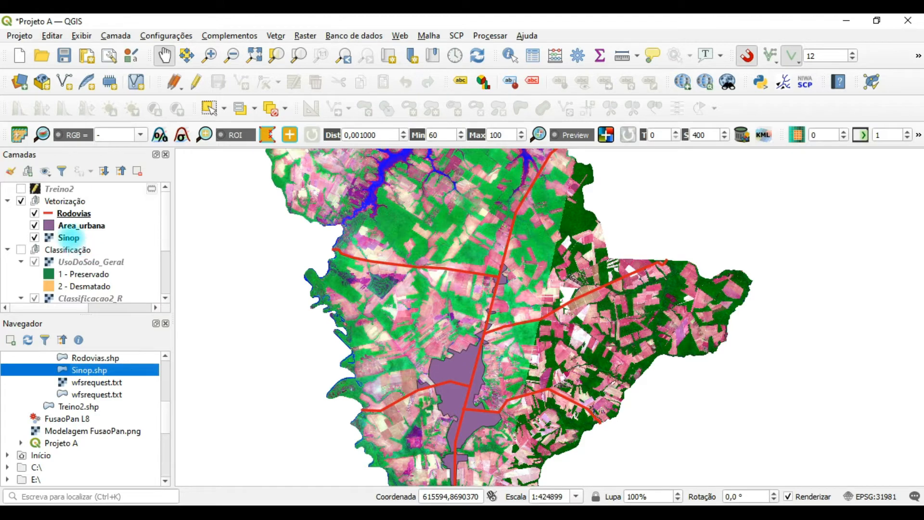
{"action": "left_click_drag", "start_coordinate": [72, 237], "coordinate": [245, 244]}
{"action": "left_click_drag", "start_coordinate": [55, 213], "coordinate": [76, 246]}
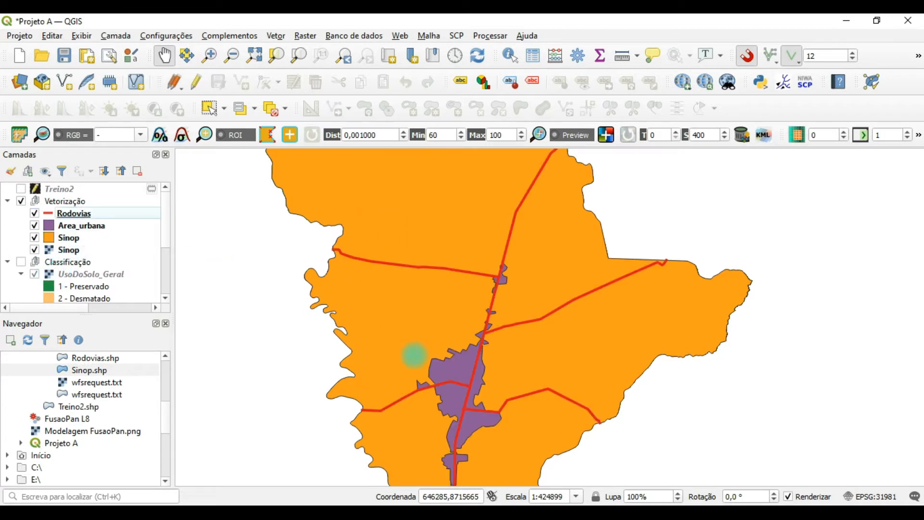
{"action": "left_click", "coordinate": [34, 250]}
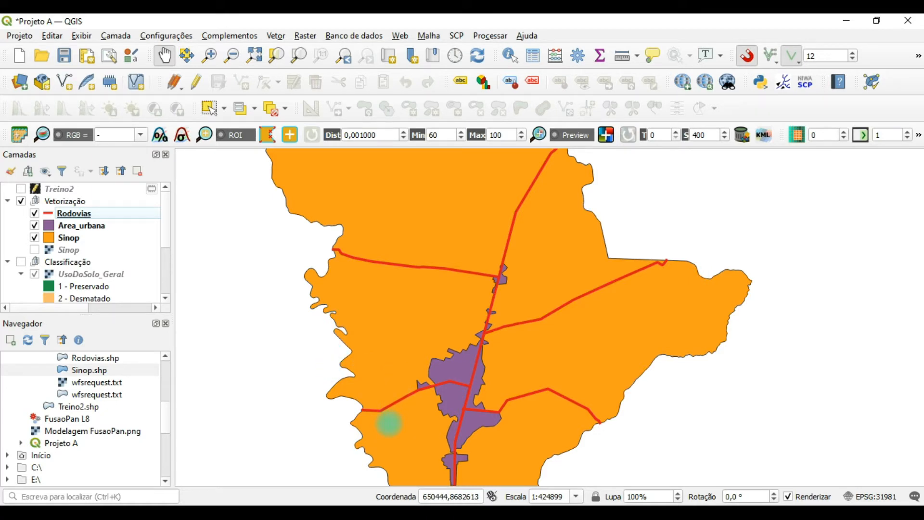
Step: Examine the urban area within the Sinop boundary with the Rodovias layer shown and hidden
{"action": "scroll", "coordinate": [480, 368], "scroll_direction": "up", "scroll_amount": 1}
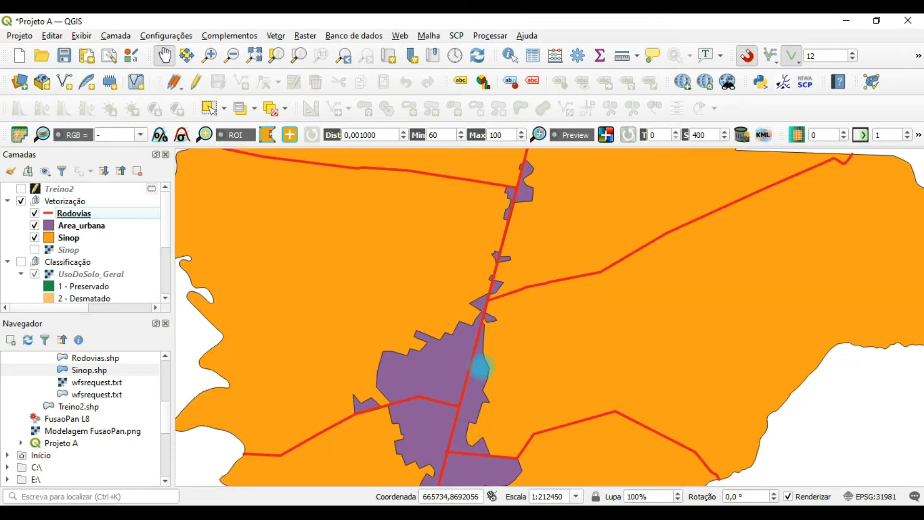
{"action": "scroll", "coordinate": [543, 338], "scroll_direction": "up", "scroll_amount": 1}
{"action": "scroll", "coordinate": [544, 337], "scroll_direction": "down", "scroll_amount": 2}
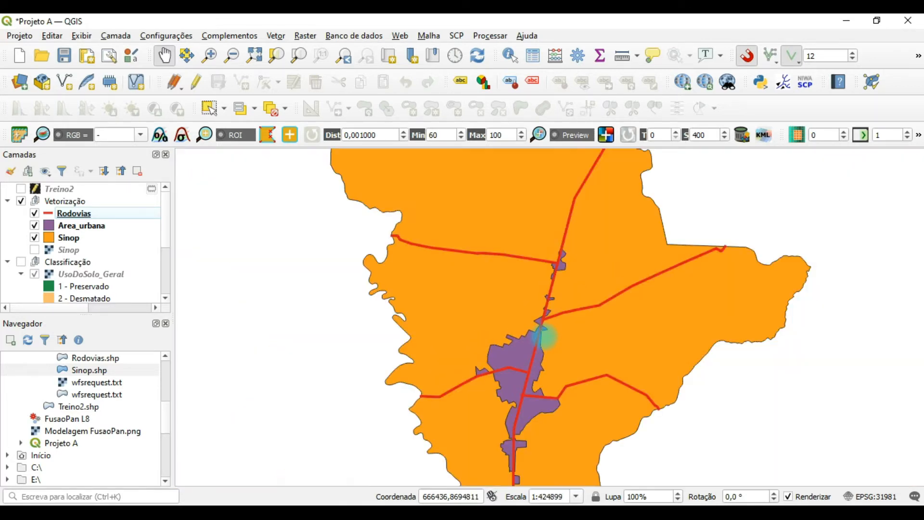
{"action": "left_click_drag", "start_coordinate": [651, 315], "coordinate": [597, 284]}
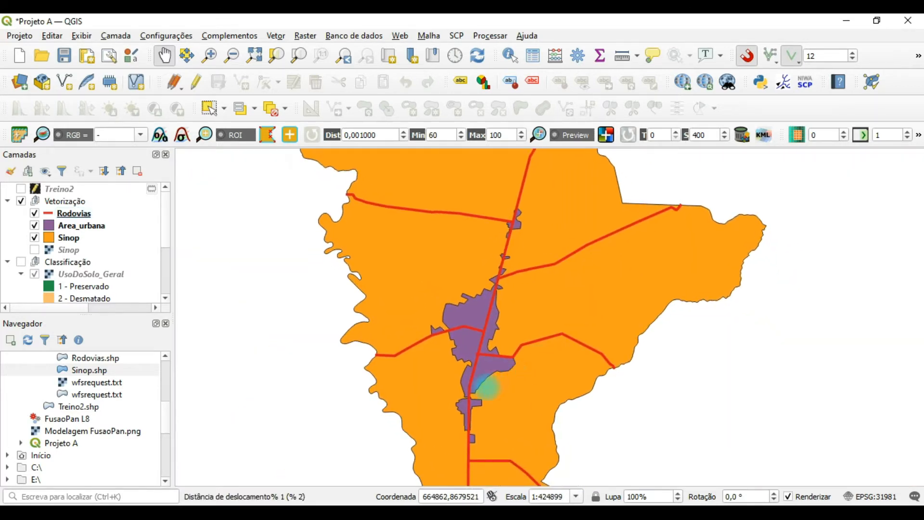
{"action": "left_click_drag", "start_coordinate": [487, 387], "coordinate": [514, 358]}
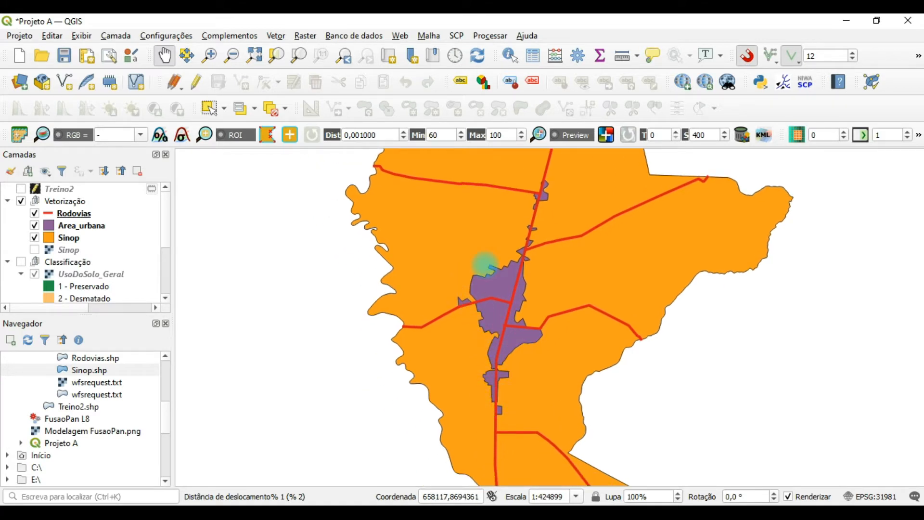
{"action": "left_click", "coordinate": [34, 214]}
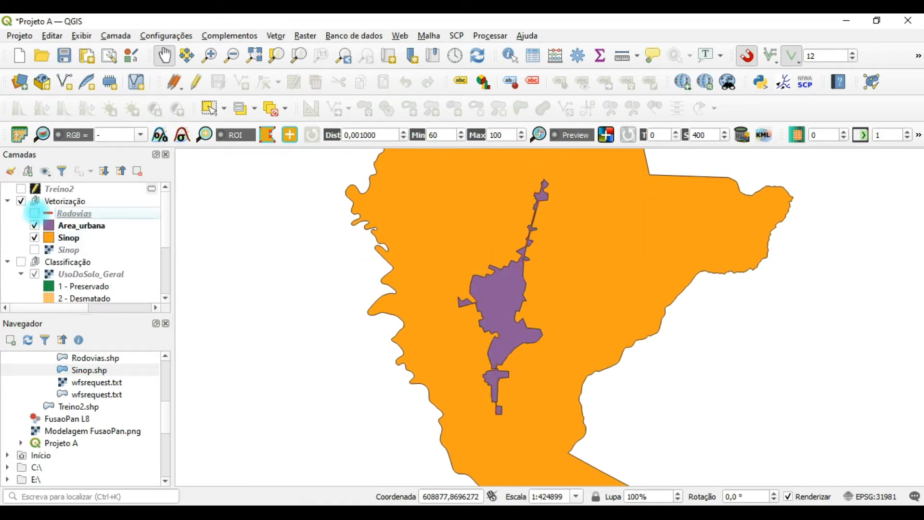
{"action": "left_click", "coordinate": [35, 213]}
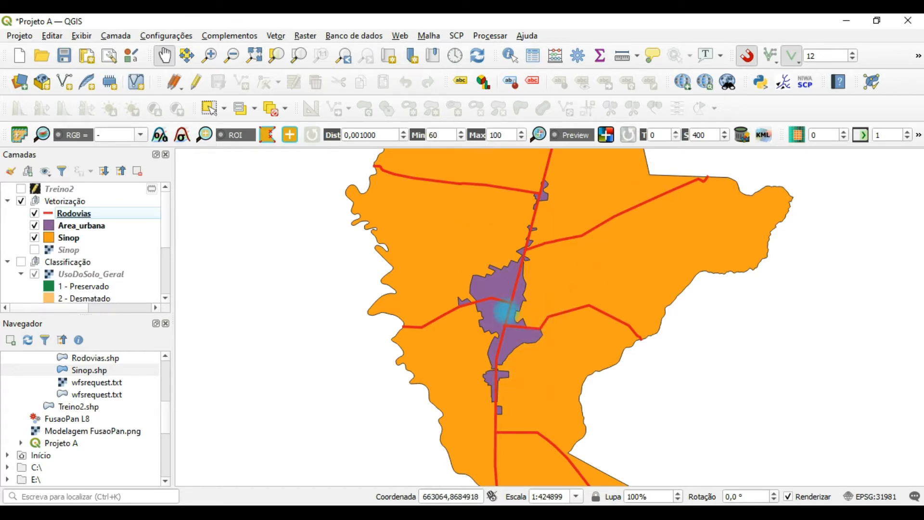
Step: Examine the junctions where the side roads meet the main highway inside the urban area
{"action": "scroll", "coordinate": [501, 308], "scroll_direction": "up", "scroll_amount": 2}
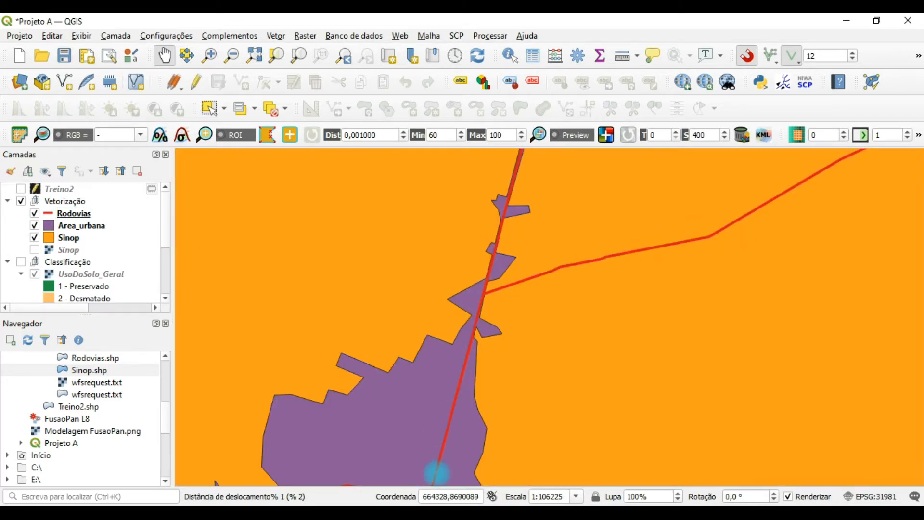
{"action": "left_click_drag", "start_coordinate": [437, 429], "coordinate": [496, 239]}
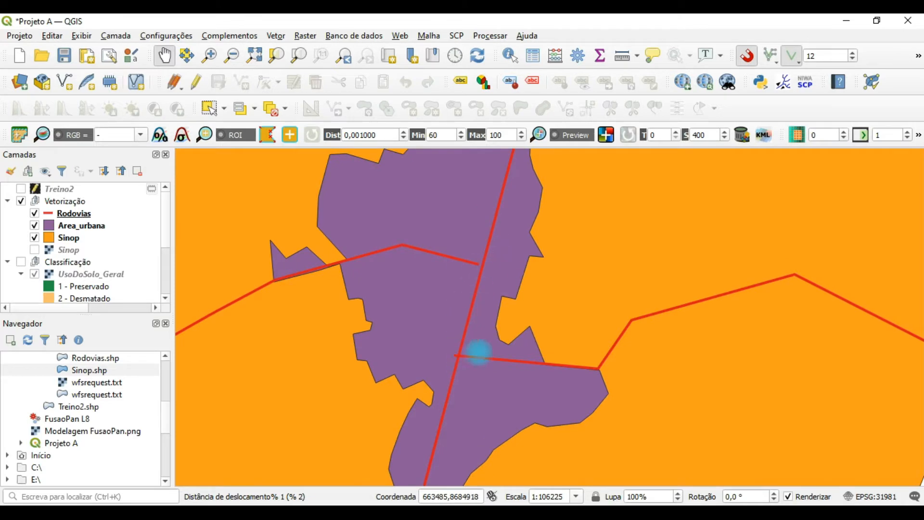
{"action": "scroll", "coordinate": [479, 258], "scroll_direction": "up", "scroll_amount": 2}
{"action": "scroll", "coordinate": [486, 262], "scroll_direction": "up", "scroll_amount": 2}
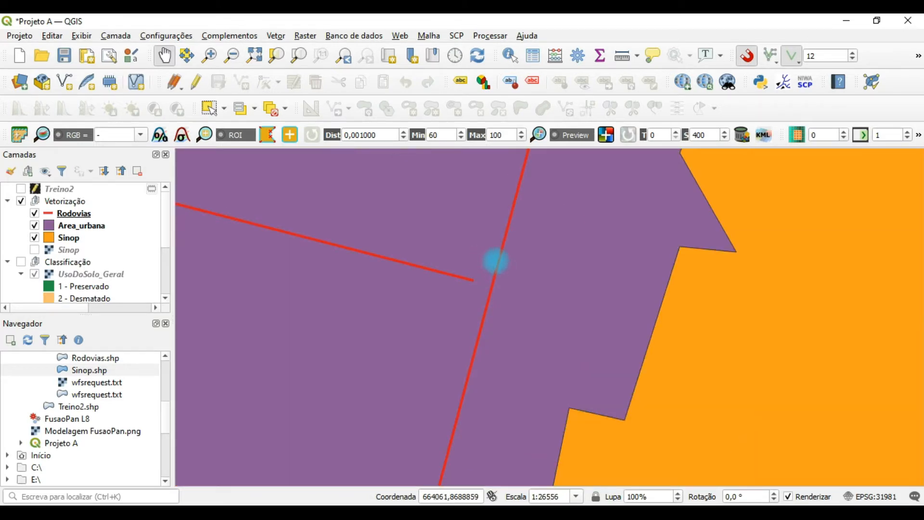
{"action": "scroll", "coordinate": [497, 323], "scroll_direction": "down", "scroll_amount": 6}
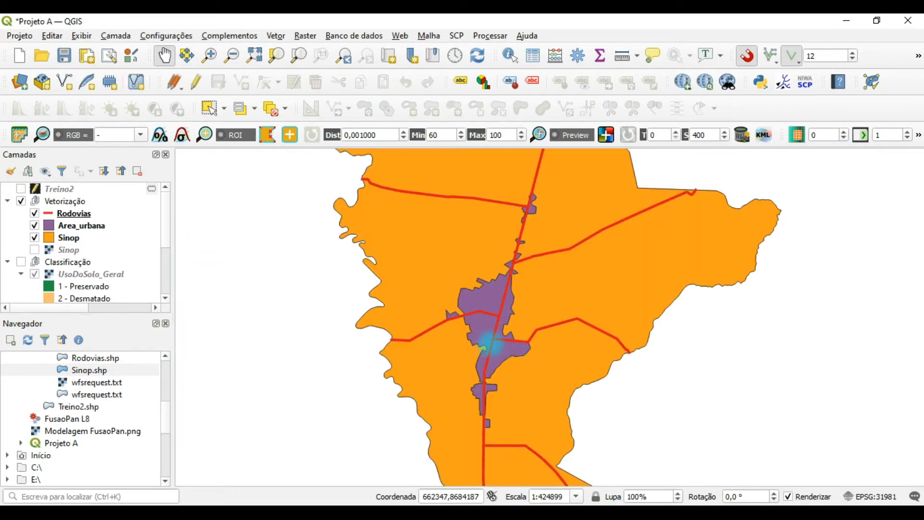
{"action": "scroll", "coordinate": [496, 341], "scroll_direction": "up", "scroll_amount": 3}
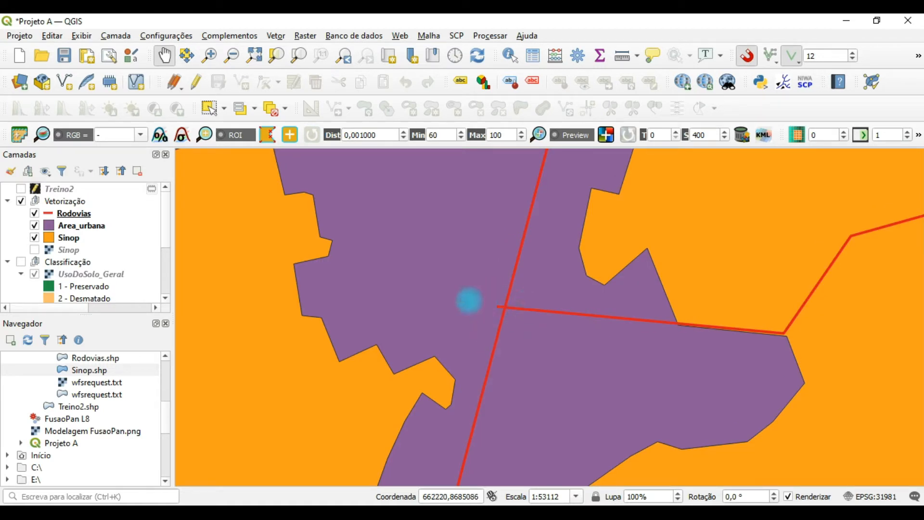
{"action": "scroll", "coordinate": [506, 311], "scroll_direction": "down", "scroll_amount": 2}
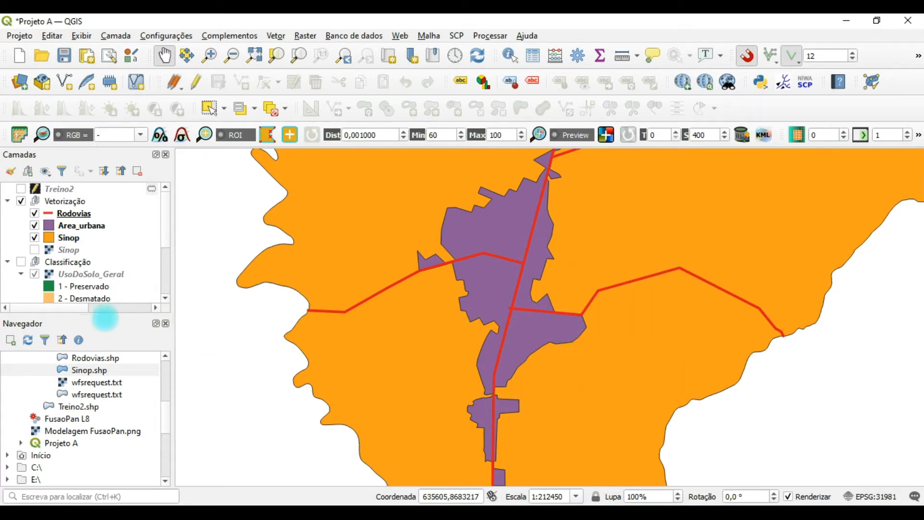
{"action": "left_click_drag", "start_coordinate": [468, 293], "coordinate": [439, 346]}
{"action": "left_click_drag", "start_coordinate": [516, 345], "coordinate": [432, 367]}
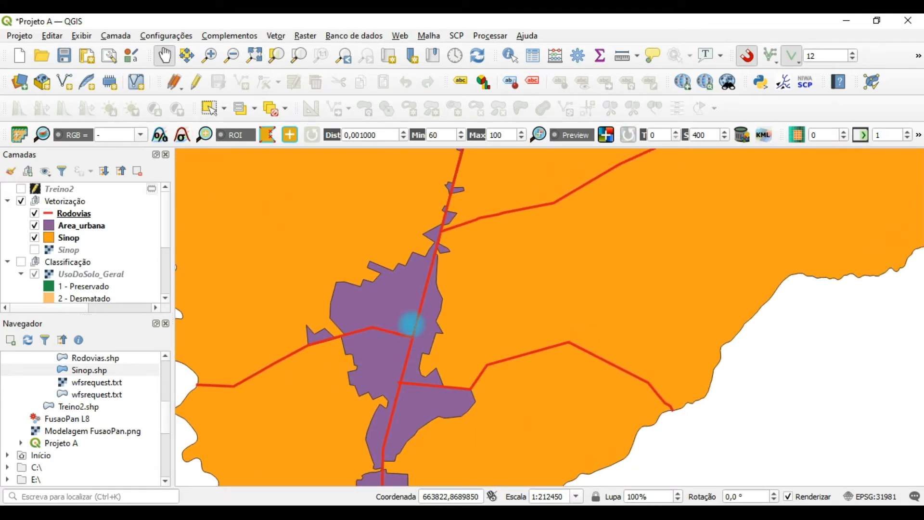
Step: Inspect how Rodovias is split into features by selecting side roads and main highway segments individually, and clear the selection
{"action": "left_click", "coordinate": [209, 108]}
{"action": "left_click", "coordinate": [480, 378]}
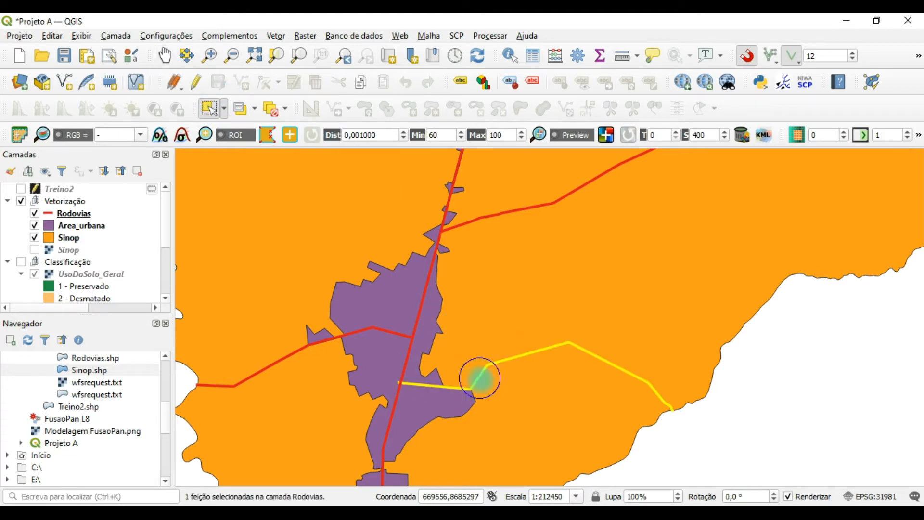
{"action": "scroll", "coordinate": [498, 386], "scroll_direction": "down", "scroll_amount": 1}
{"action": "scroll", "coordinate": [482, 479], "scroll_direction": "up", "scroll_amount": 1}
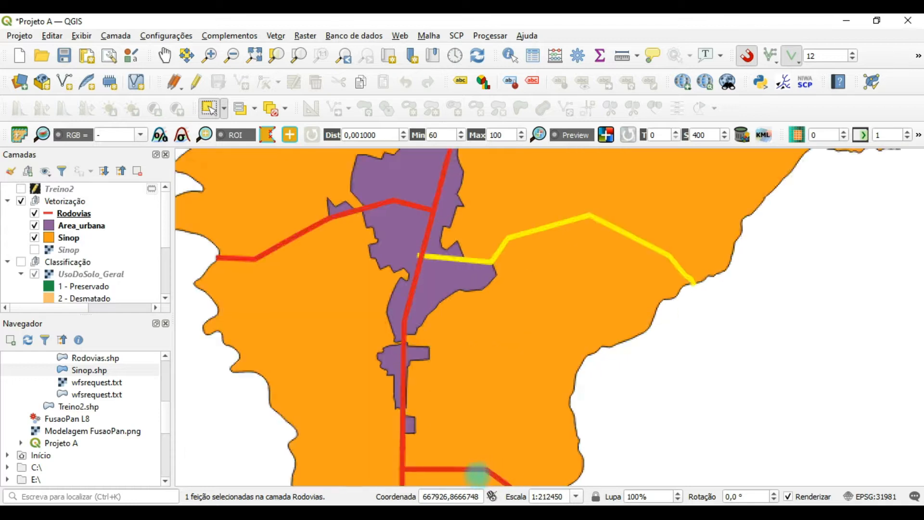
{"action": "left_click", "coordinate": [470, 470]}
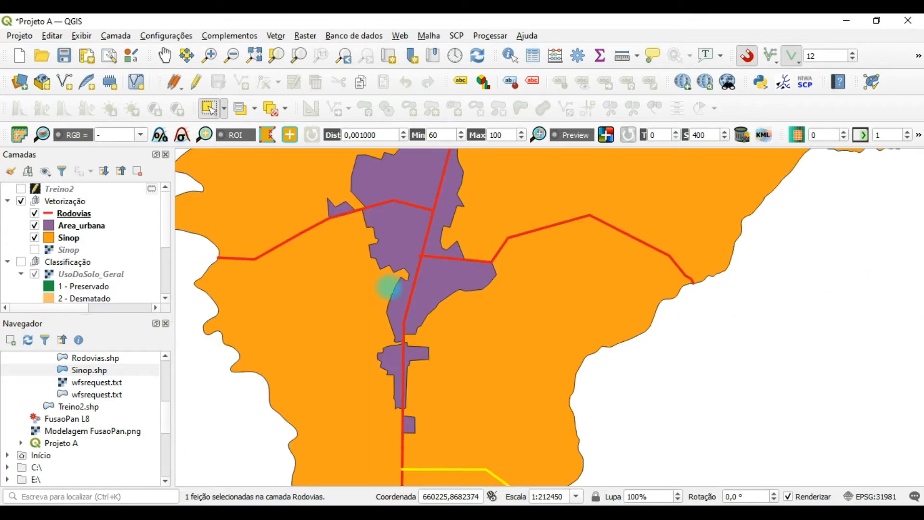
{"action": "left_click", "coordinate": [408, 322]}
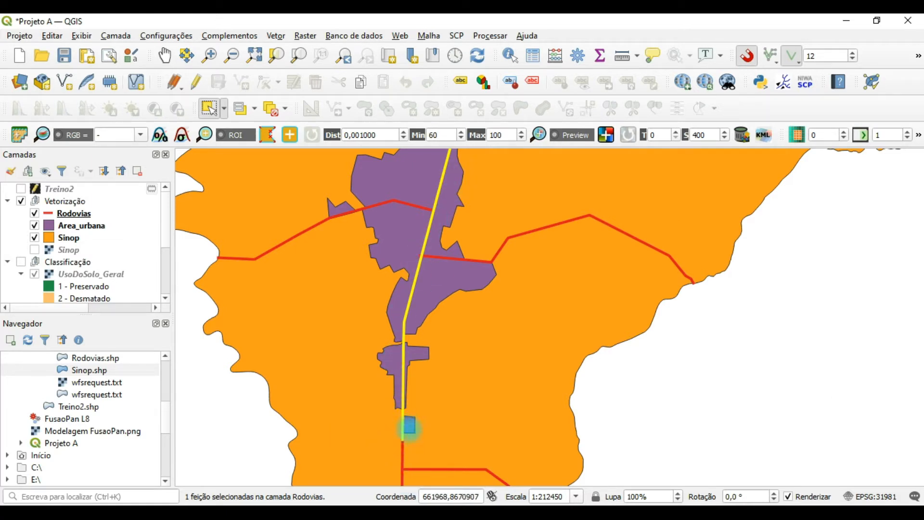
{"action": "left_click", "coordinate": [403, 450]}
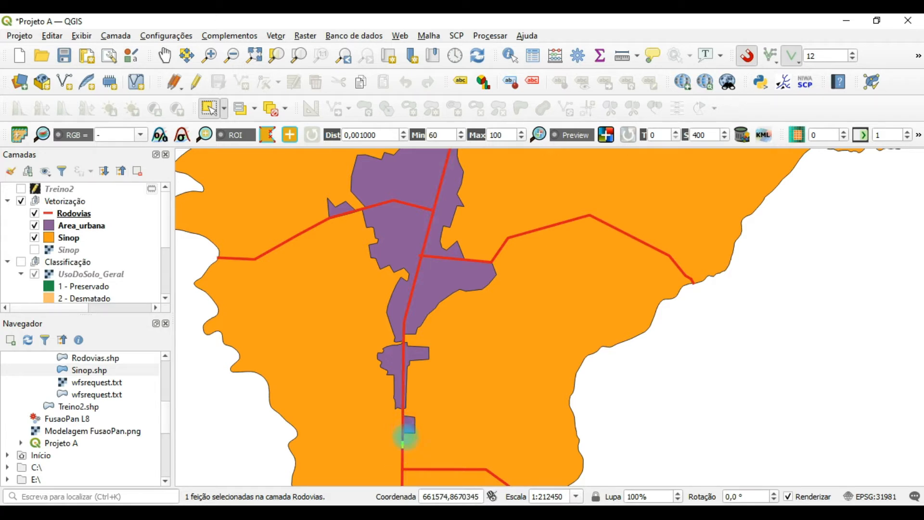
{"action": "left_click", "coordinate": [403, 454]}
{"action": "left_click", "coordinate": [402, 425]}
{"action": "left_click", "coordinate": [403, 456]}
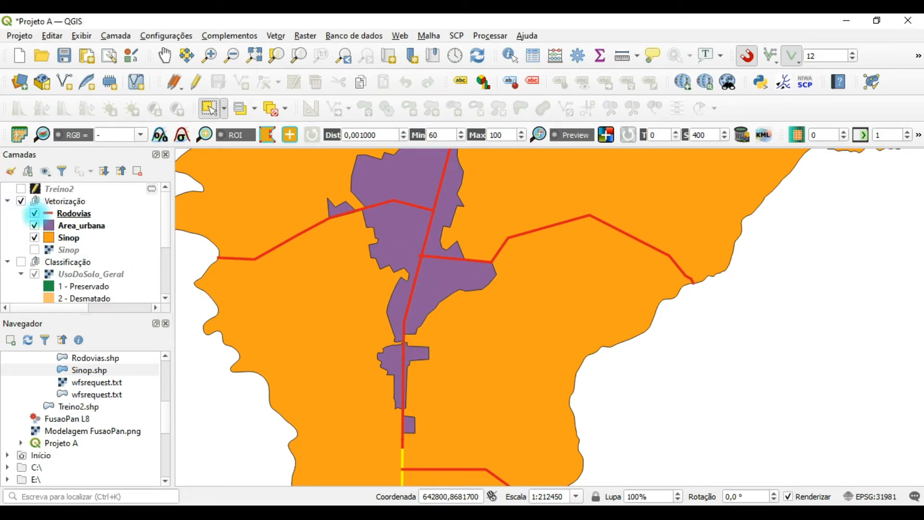
{"action": "left_click", "coordinate": [272, 108]}
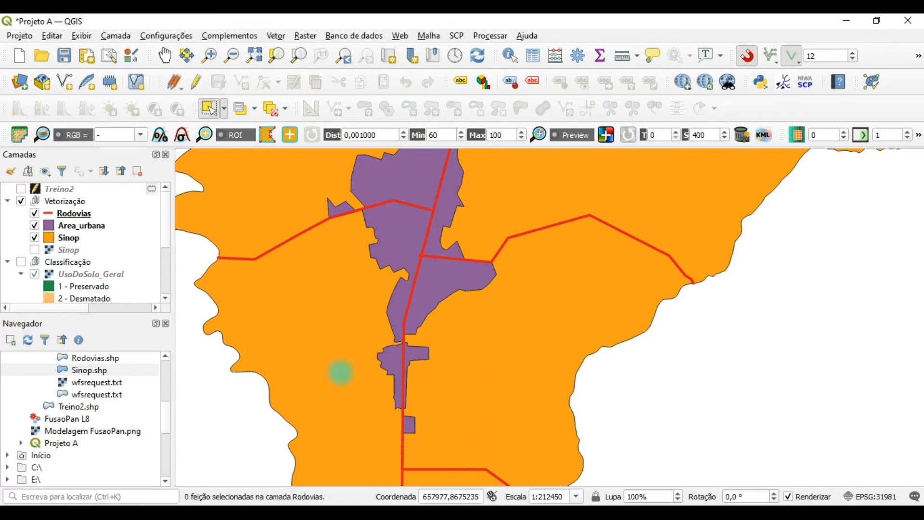
{"action": "scroll", "coordinate": [516, 323], "scroll_direction": "down", "scroll_amount": 2}
{"action": "scroll", "coordinate": [499, 208], "scroll_direction": "up", "scroll_amount": 1}
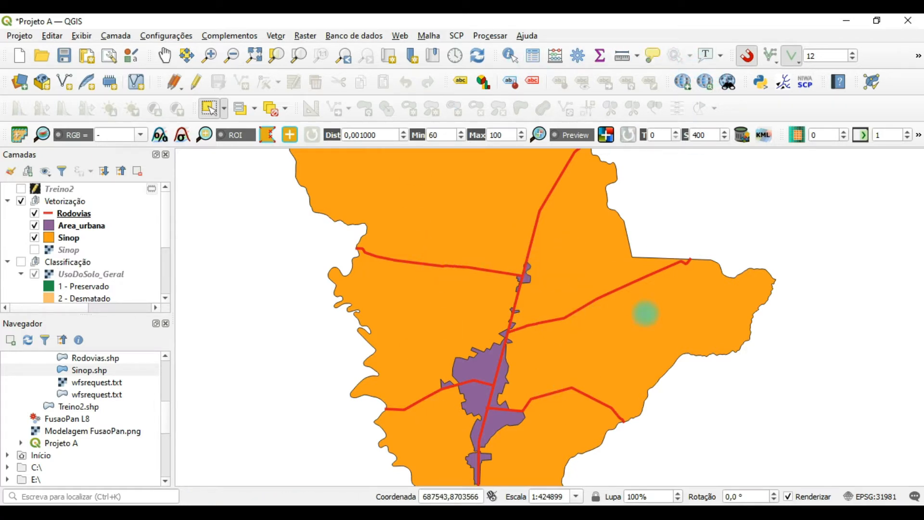
{"action": "scroll", "coordinate": [576, 300], "scroll_direction": "down", "scroll_amount": 1}
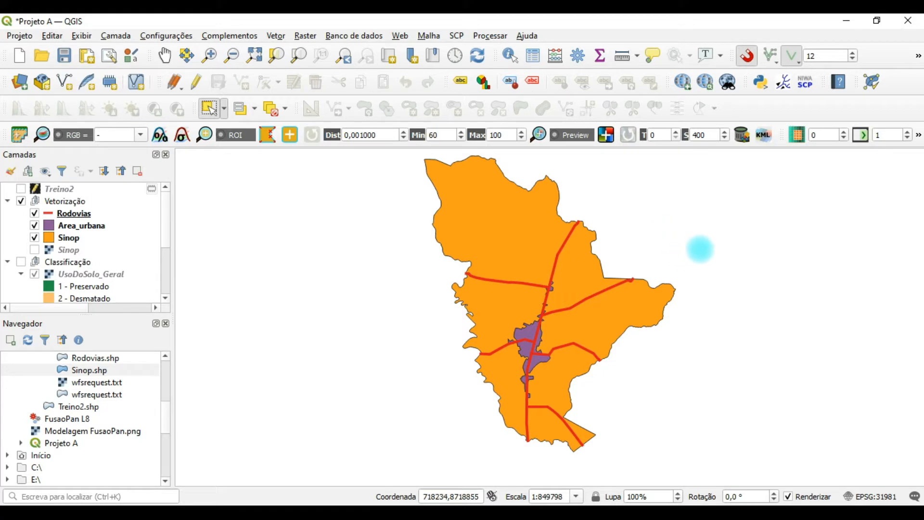
{"action": "left_click", "coordinate": [165, 56]}
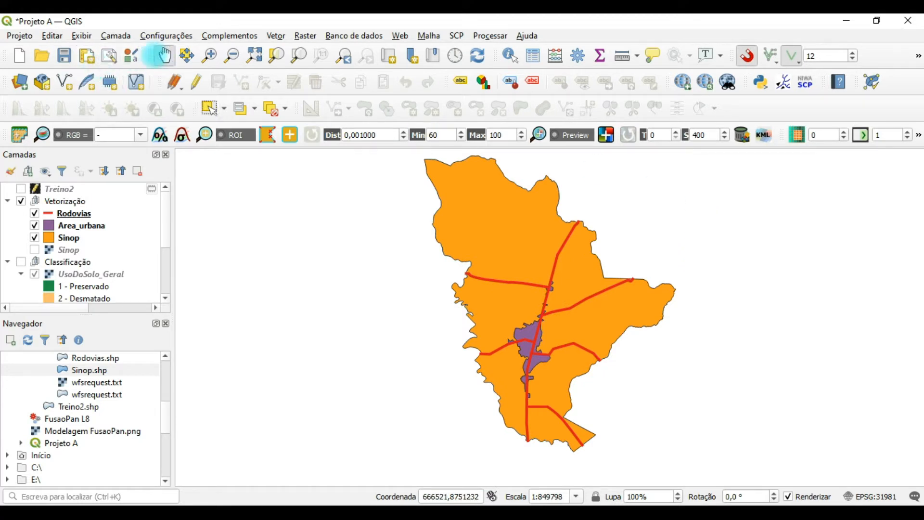
Step: Check the Verificador de topologia entry among the installed plugins in the plugin manager
{"action": "left_click_drag", "start_coordinate": [619, 279], "coordinate": [567, 299]}
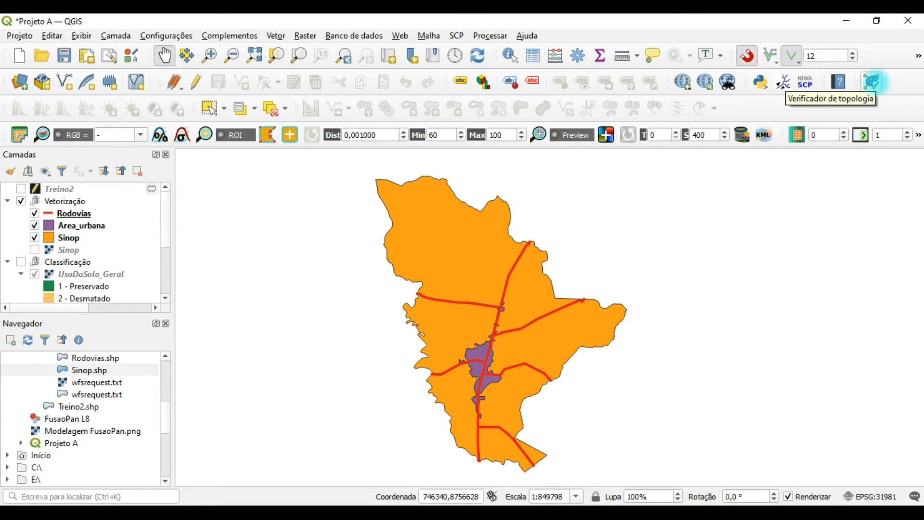
{"action": "left_click", "coordinate": [871, 82]}
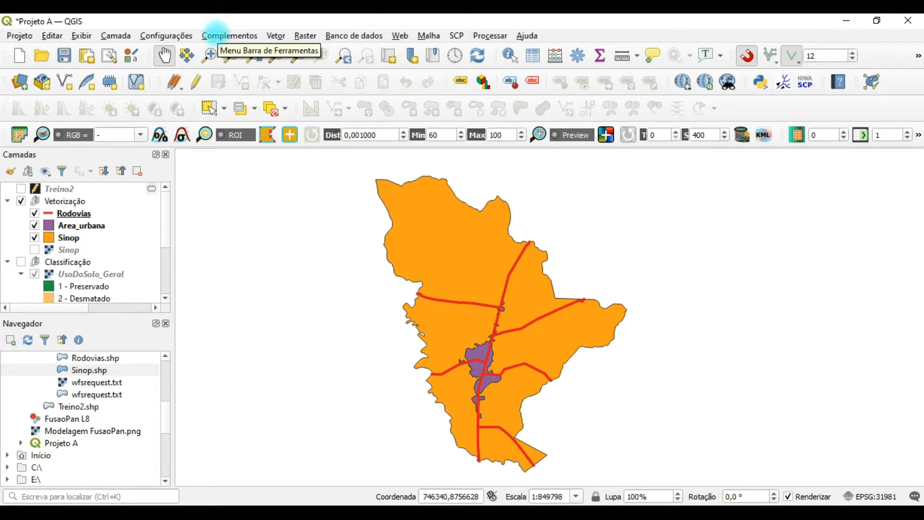
{"action": "left_click", "coordinate": [219, 35]}
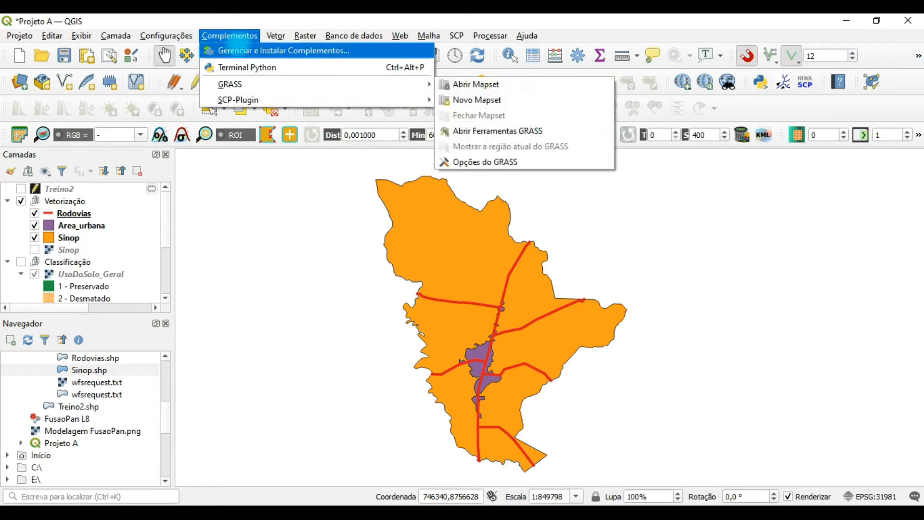
{"action": "left_click", "coordinate": [237, 50]}
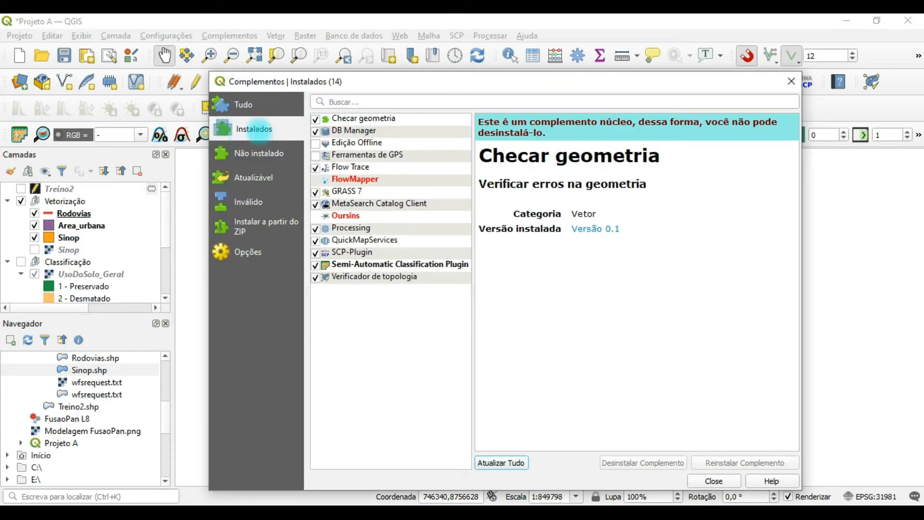
{"action": "left_click", "coordinate": [355, 277]}
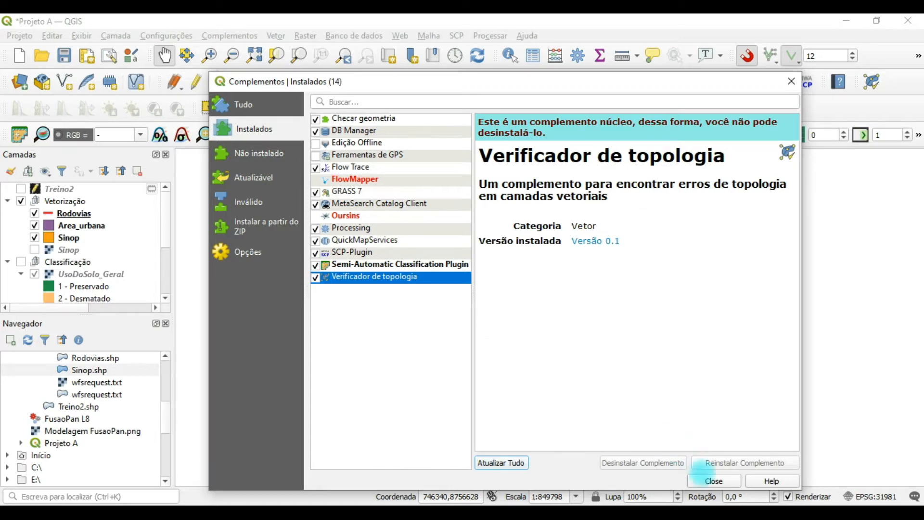
{"action": "left_click", "coordinate": [715, 479]}
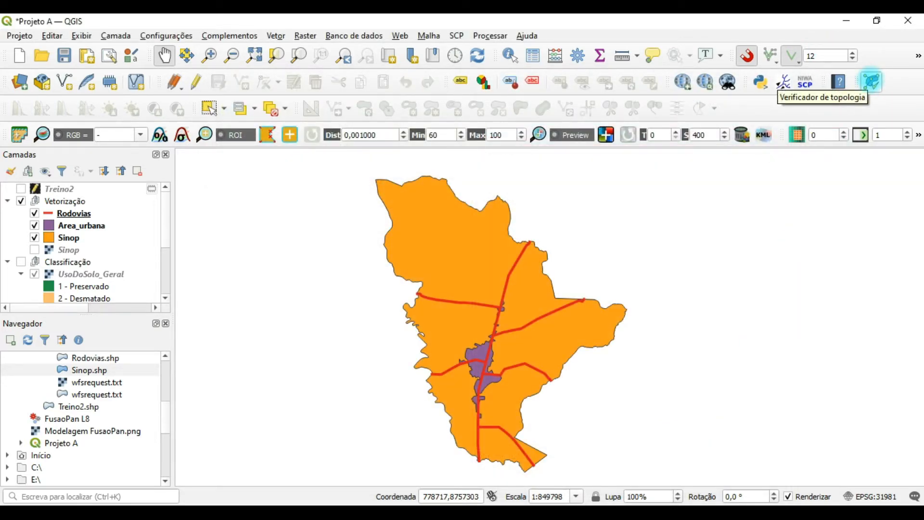
Step: Show the topology checker and open its topology rule settings, placing the dialog over the map
{"action": "left_click", "coordinate": [872, 82]}
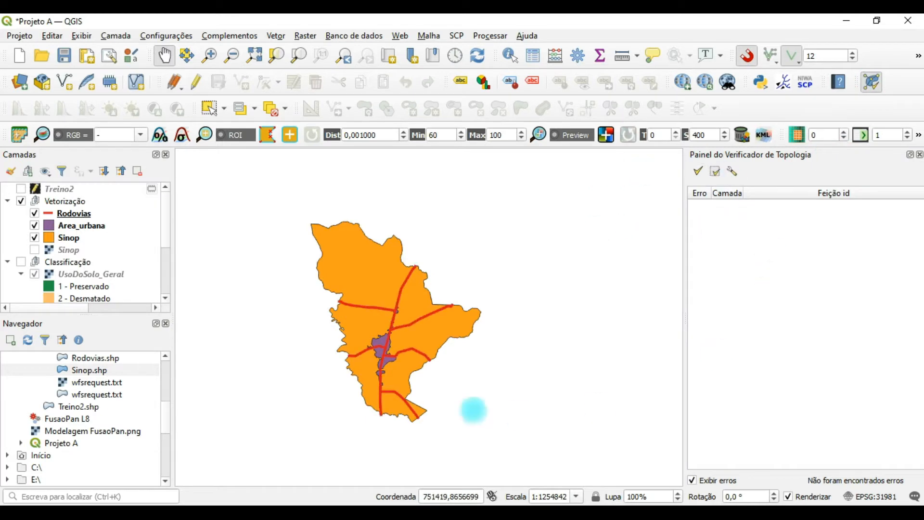
{"action": "scroll", "coordinate": [378, 389], "scroll_direction": "up", "scroll_amount": 1}
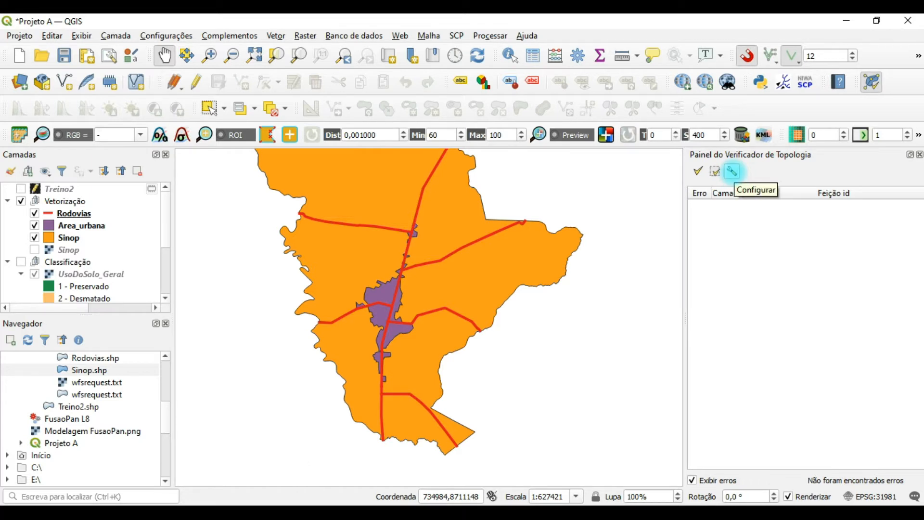
{"action": "left_click", "coordinate": [732, 172]}
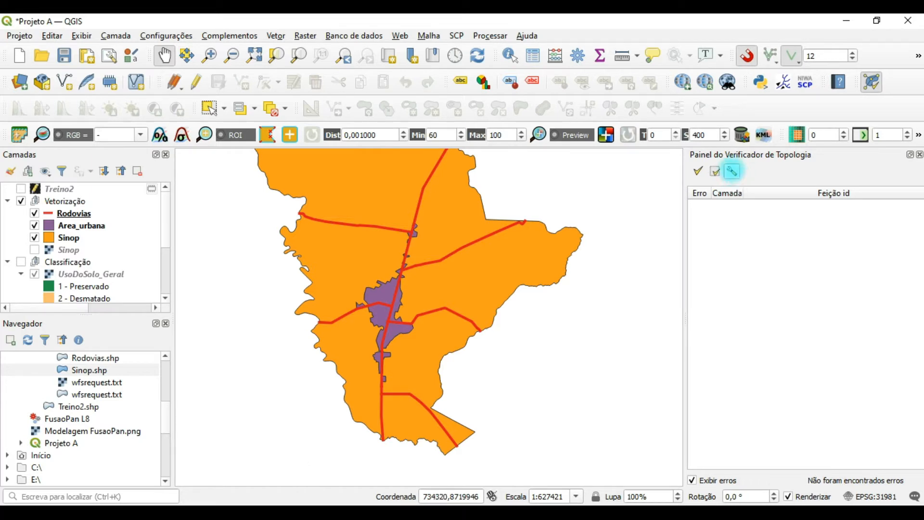
{"action": "left_click", "coordinate": [731, 172]}
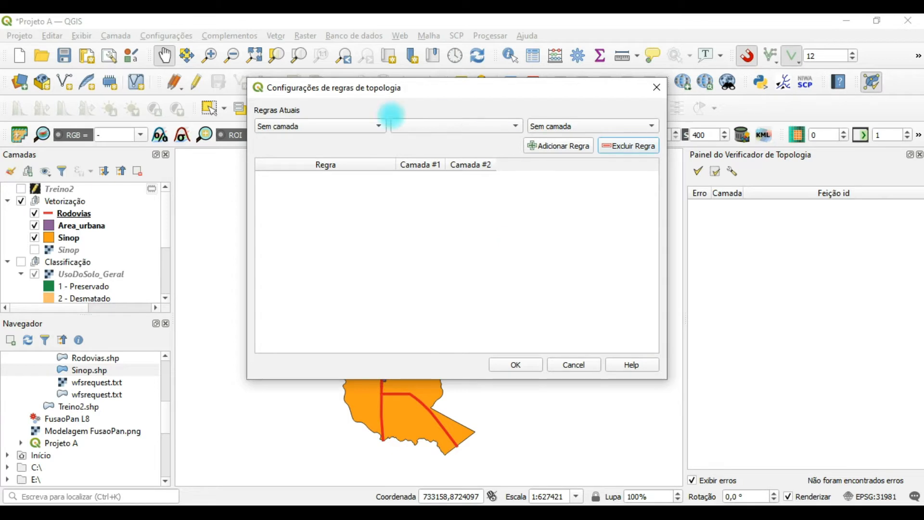
{"action": "left_click_drag", "start_coordinate": [418, 94], "coordinate": [545, 94]}
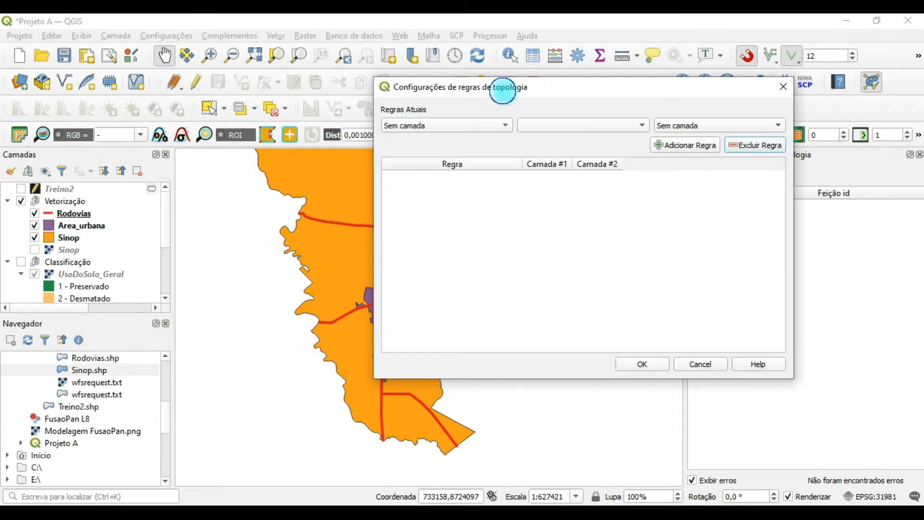
{"action": "left_click_drag", "start_coordinate": [503, 91], "coordinate": [550, 81]}
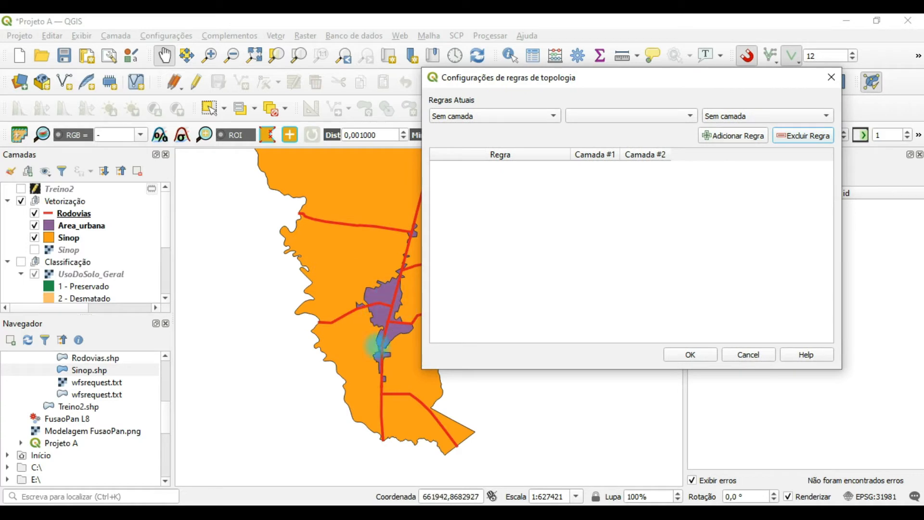
{"action": "left_click_drag", "start_coordinate": [586, 79], "coordinate": [491, 125]}
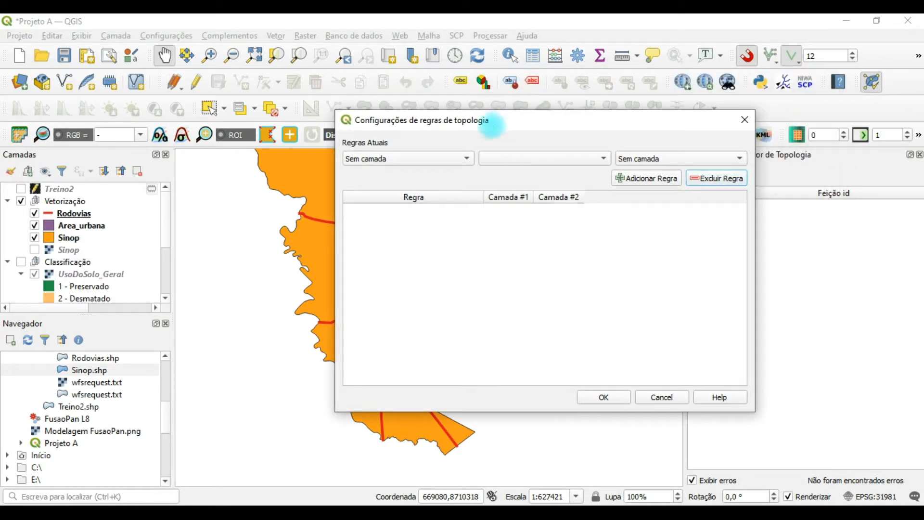
Step: Add a topology rule for Area_urbana: "não devem ter geometrias inválidas"
{"action": "left_click", "coordinate": [465, 158]}
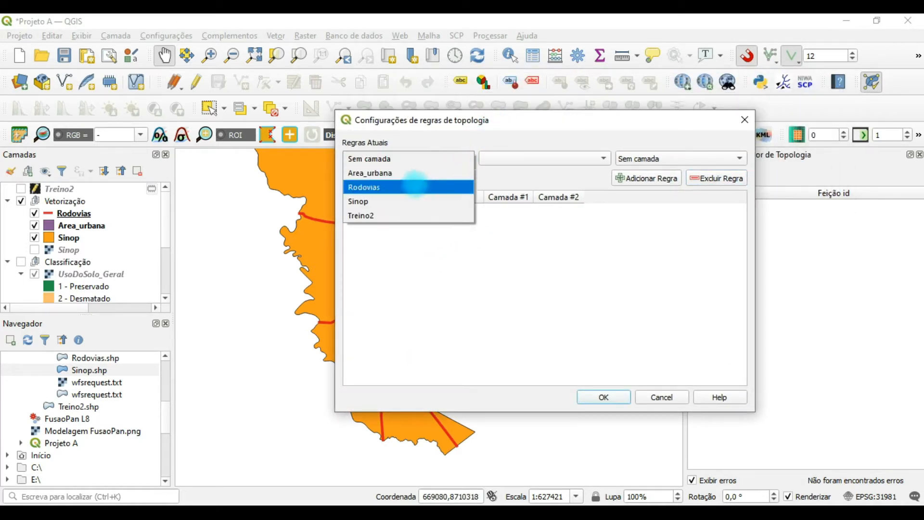
{"action": "left_click", "coordinate": [393, 173]}
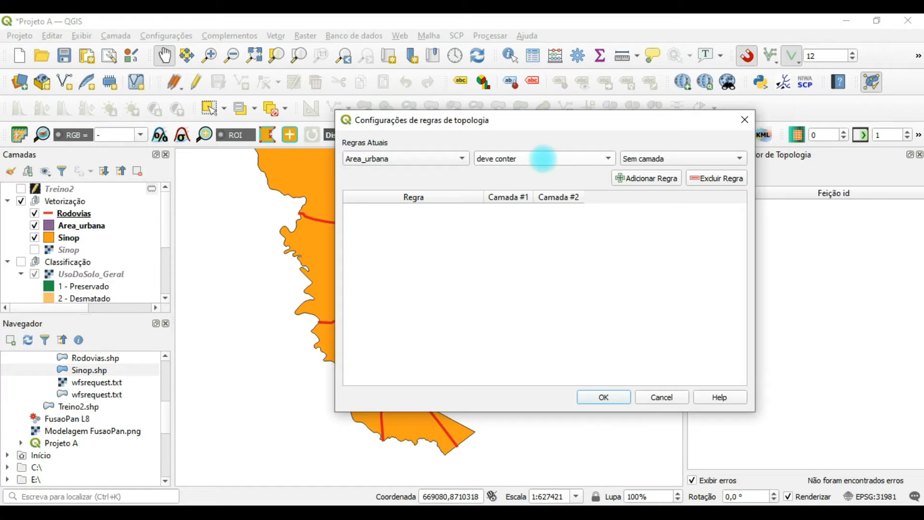
{"action": "left_click", "coordinate": [543, 158]}
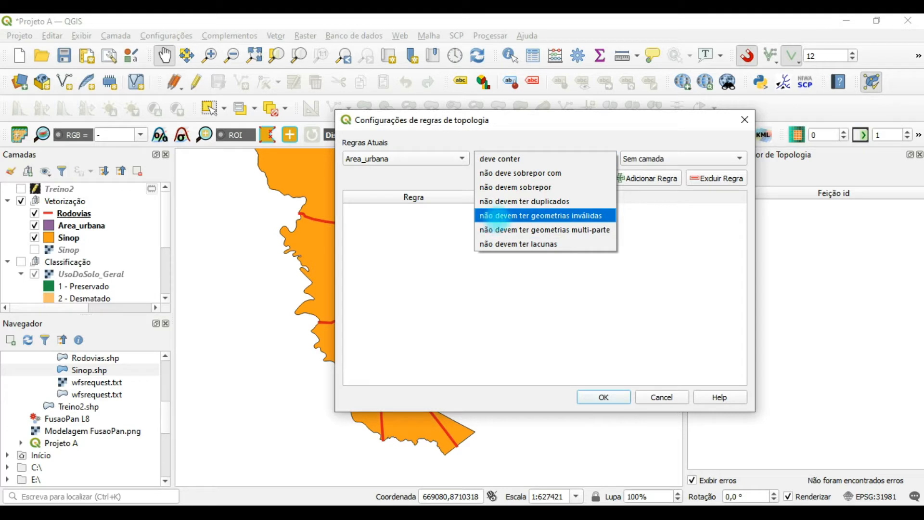
{"action": "left_click", "coordinate": [565, 215]}
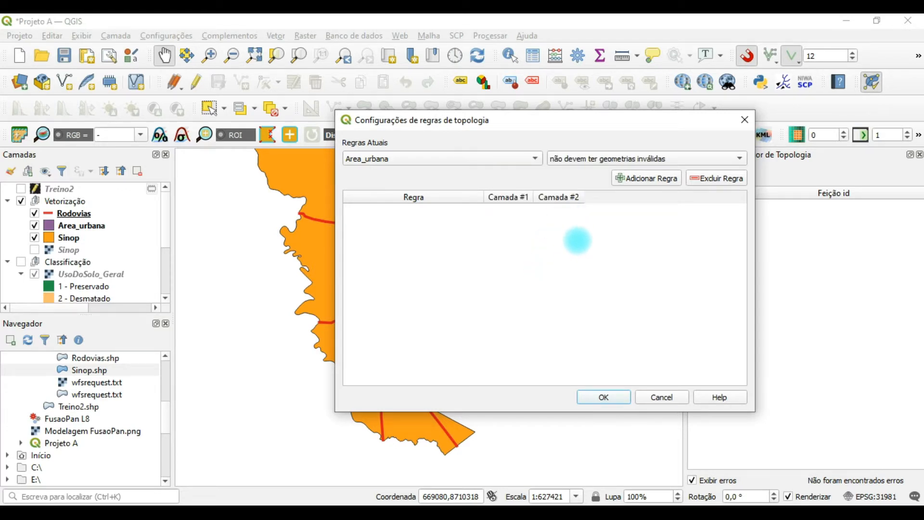
{"action": "left_click", "coordinate": [595, 160]}
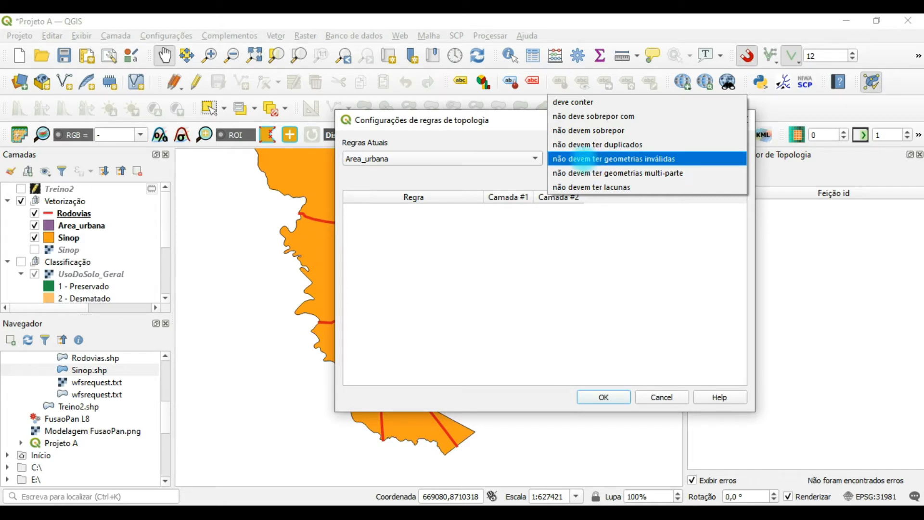
{"action": "left_click", "coordinate": [583, 159]}
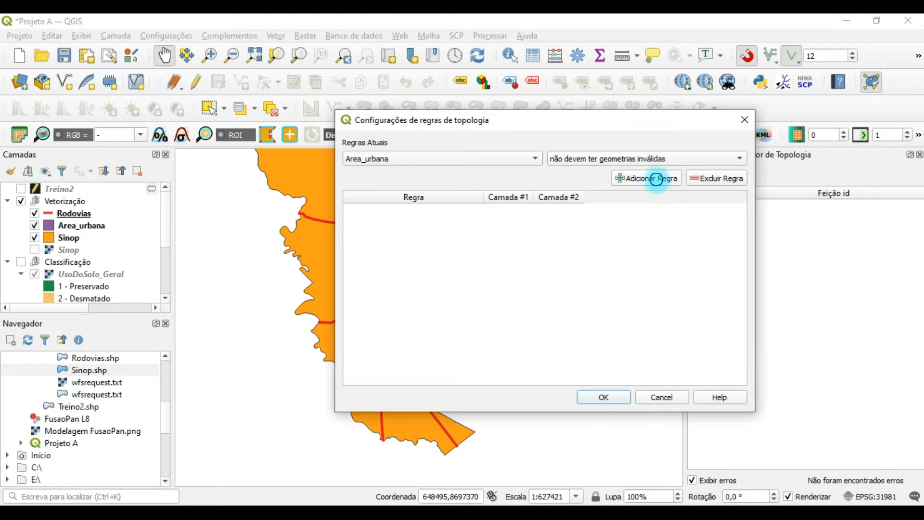
{"action": "left_click", "coordinate": [657, 179]}
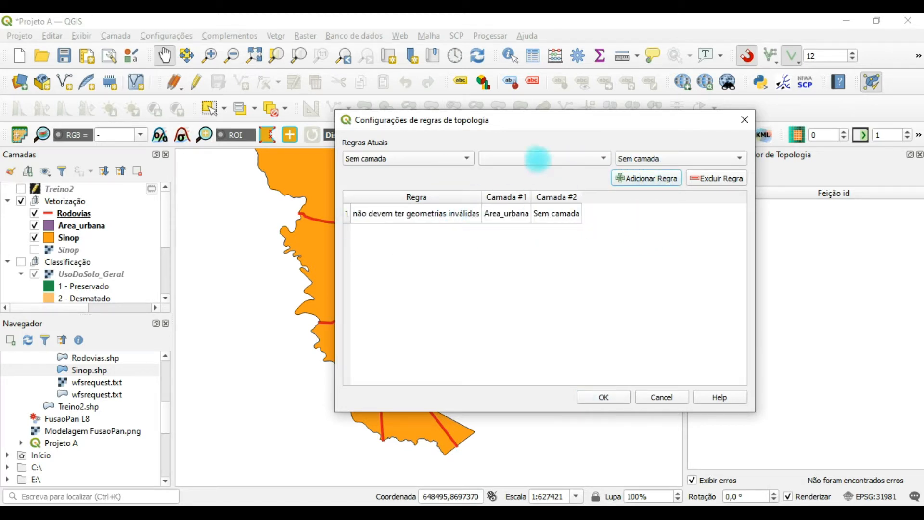
Step: Add the topology rule "não devem ter dangles" for the Rodovias layer
{"action": "left_click", "coordinate": [459, 158]}
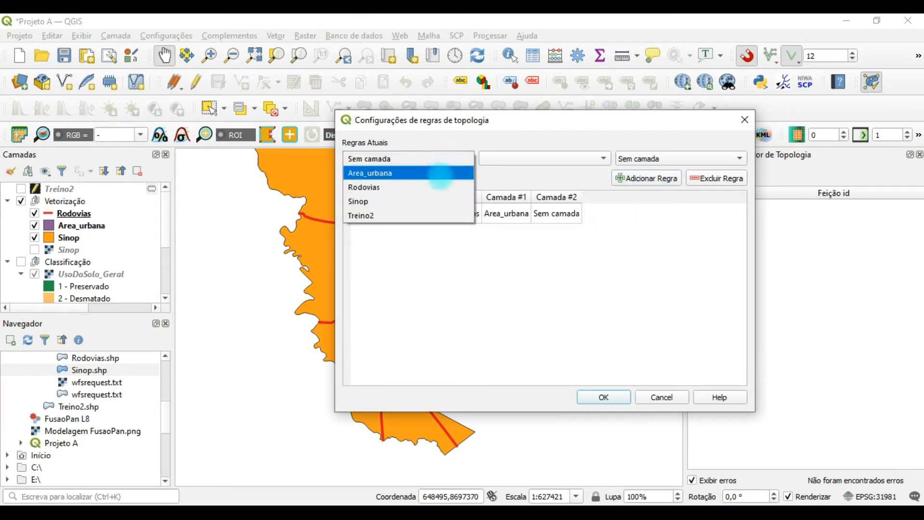
{"action": "left_click", "coordinate": [440, 185]}
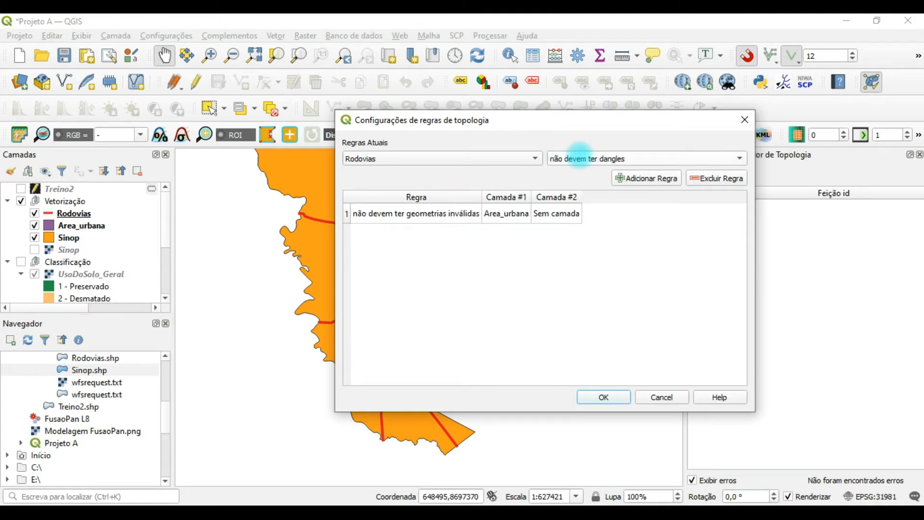
{"action": "left_click", "coordinate": [580, 156]}
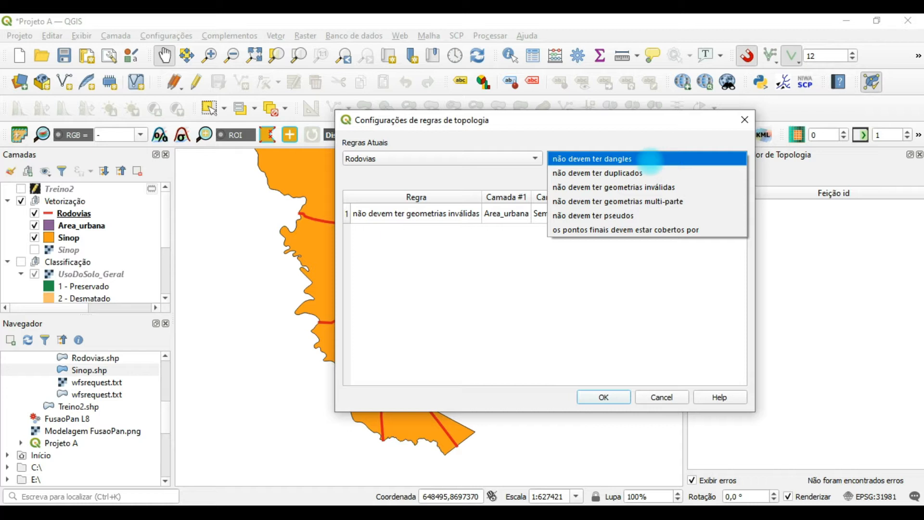
{"action": "left_click", "coordinate": [653, 159]}
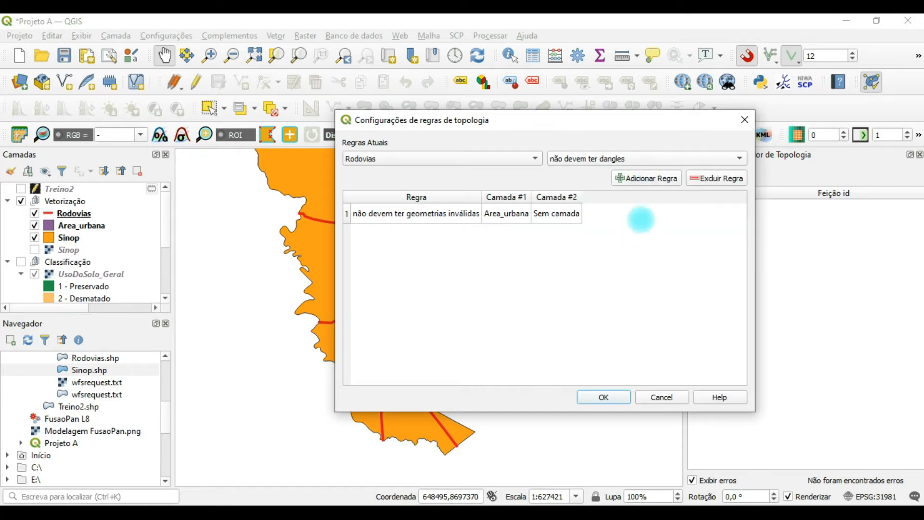
{"action": "left_click", "coordinate": [660, 177]}
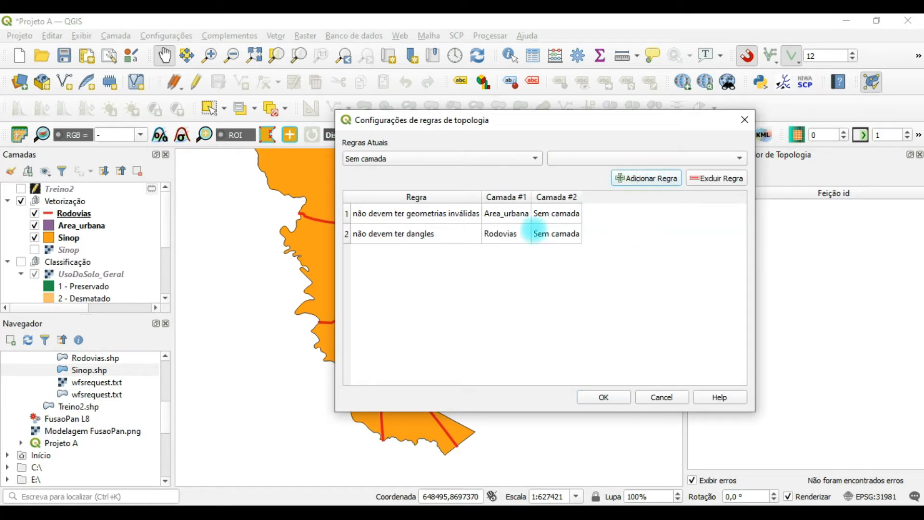
Step: Add the topology rule "não devem ter pseudos" for the Rodovias layer
{"action": "left_click", "coordinate": [483, 153]}
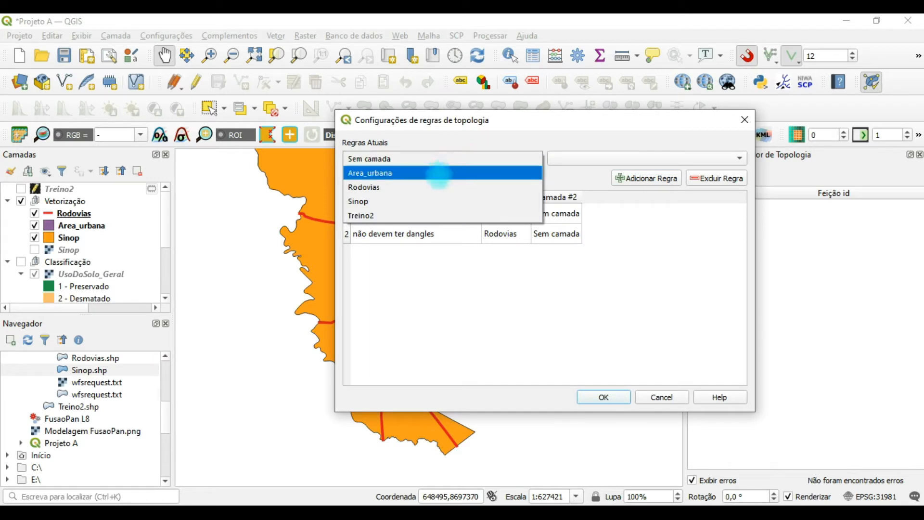
{"action": "left_click", "coordinate": [433, 187]}
{"action": "left_click", "coordinate": [587, 153]}
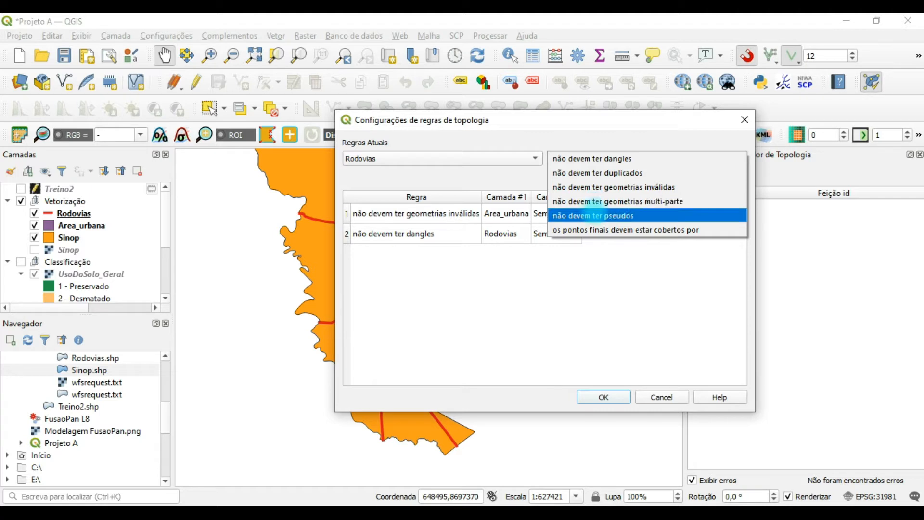
{"action": "left_click", "coordinate": [595, 216]}
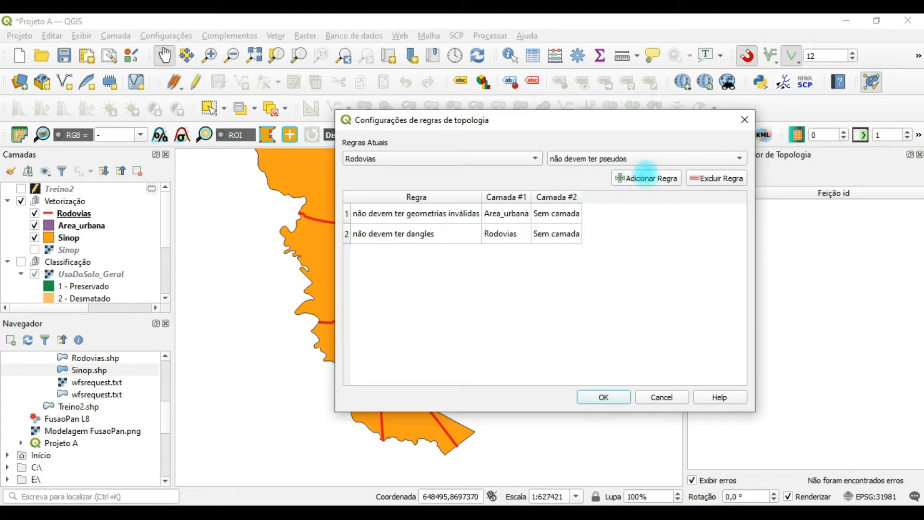
{"action": "left_click", "coordinate": [647, 178]}
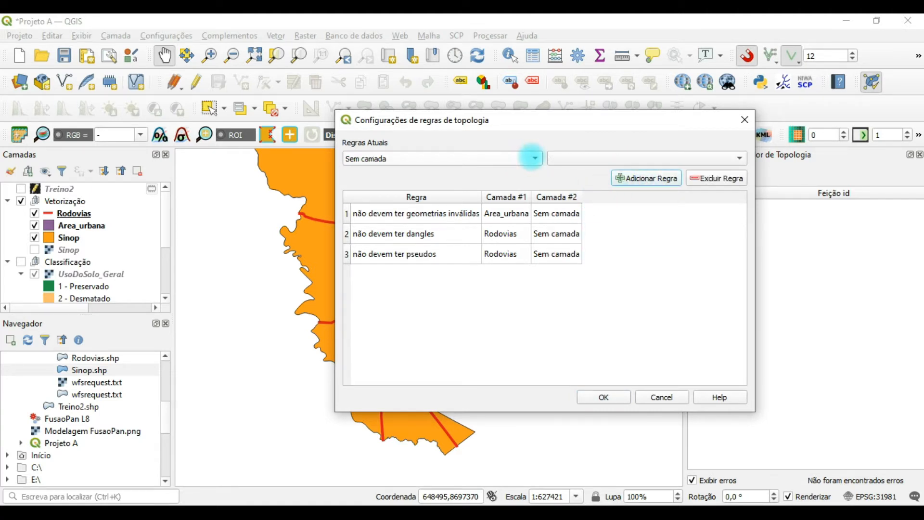
Step: Add the topology rule "não devem ter geometrias multi-parte" for the Rodovias layer
{"action": "left_click", "coordinate": [533, 158]}
{"action": "left_click", "coordinate": [520, 184]}
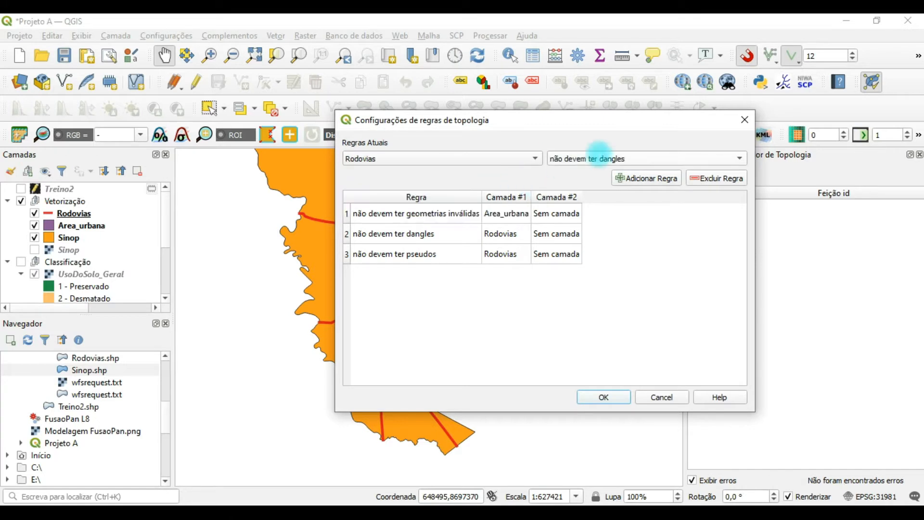
{"action": "left_click", "coordinate": [598, 158]}
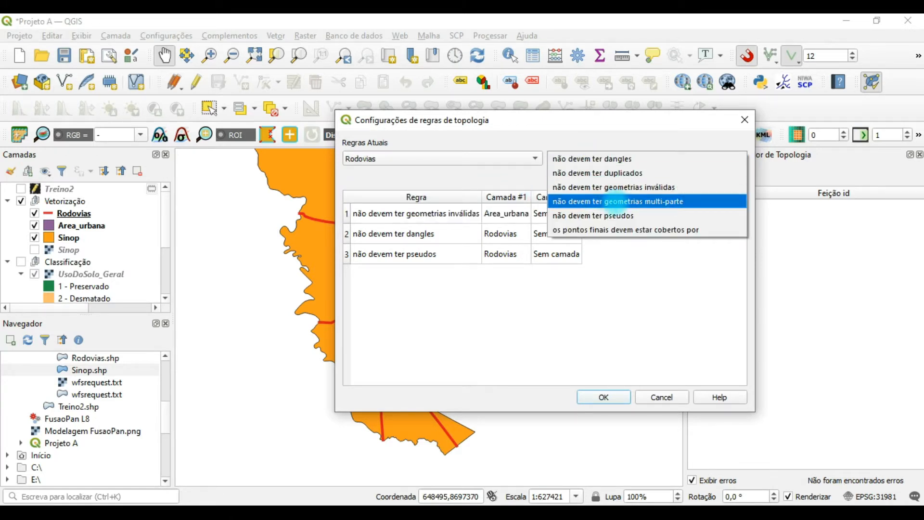
{"action": "left_click", "coordinate": [616, 201]}
{"action": "left_click", "coordinate": [645, 178]}
Step: Add the topology rule "não devem ter geometrias inválidas" for the Rodovias layer and accept the rule settings
{"action": "left_click", "coordinate": [515, 159]}
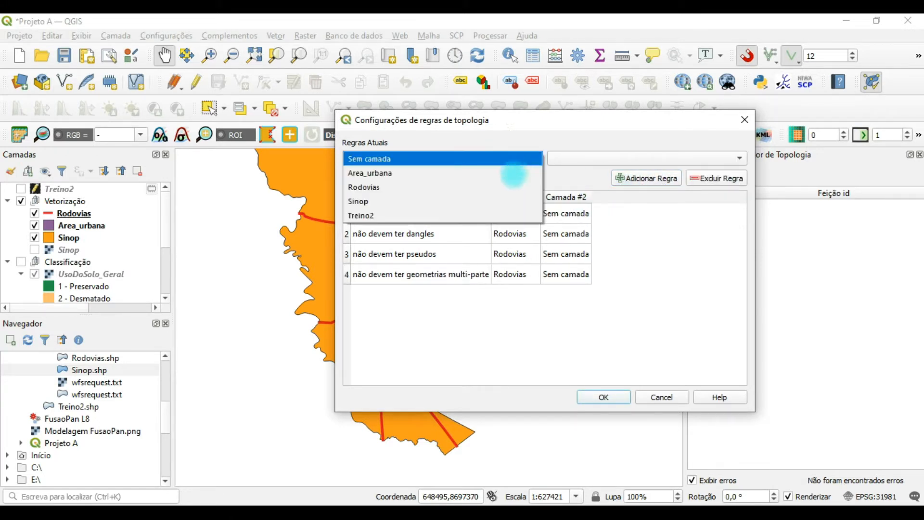
{"action": "left_click", "coordinate": [496, 186]}
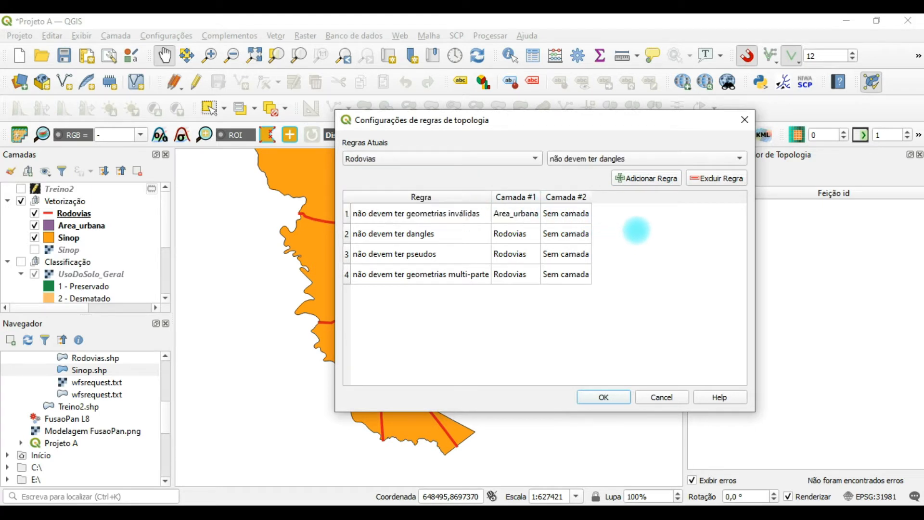
{"action": "left_click", "coordinate": [580, 159]}
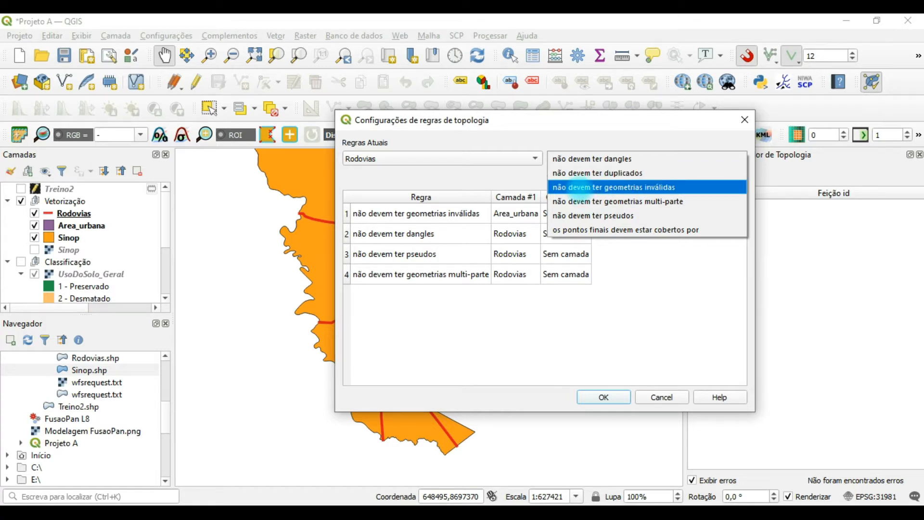
{"action": "left_click", "coordinate": [579, 187]}
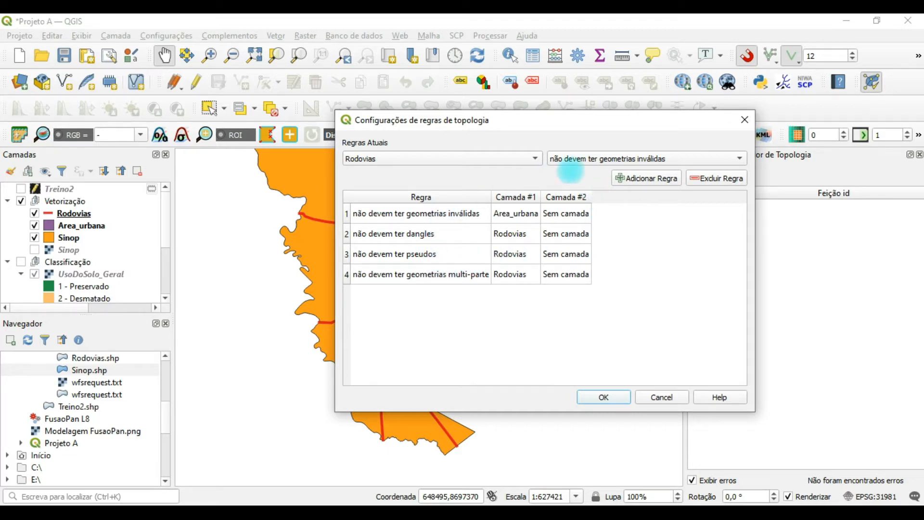
{"action": "left_click", "coordinate": [648, 179]}
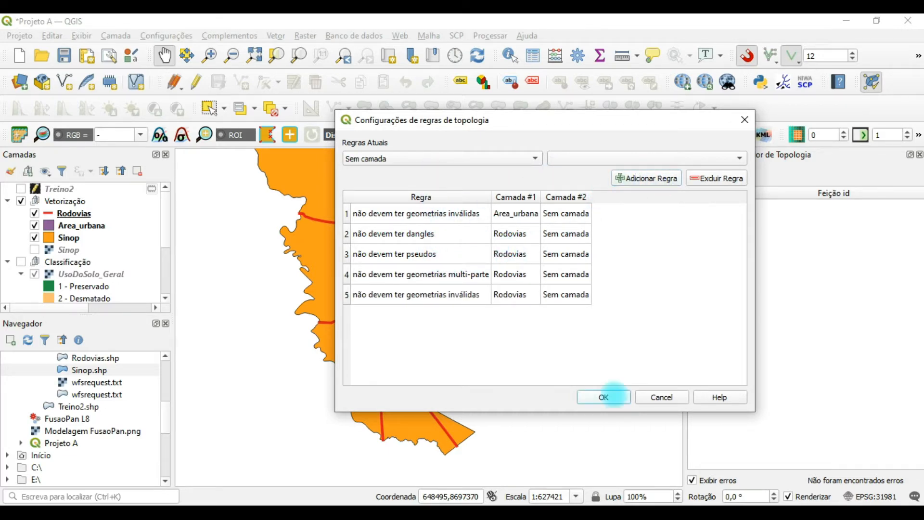
{"action": "left_click", "coordinate": [604, 397]}
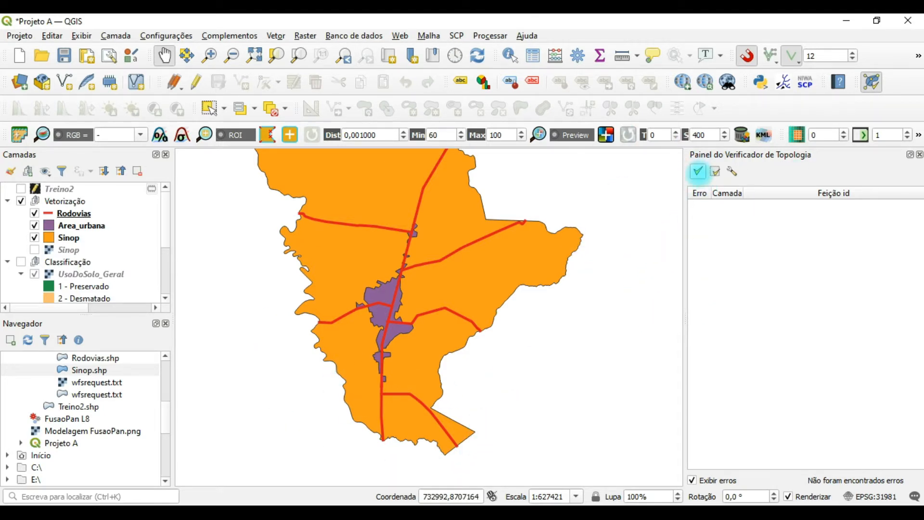
Step: Validate the topology of all layers and turn off the display of errors on the map
{"action": "left_click", "coordinate": [698, 172]}
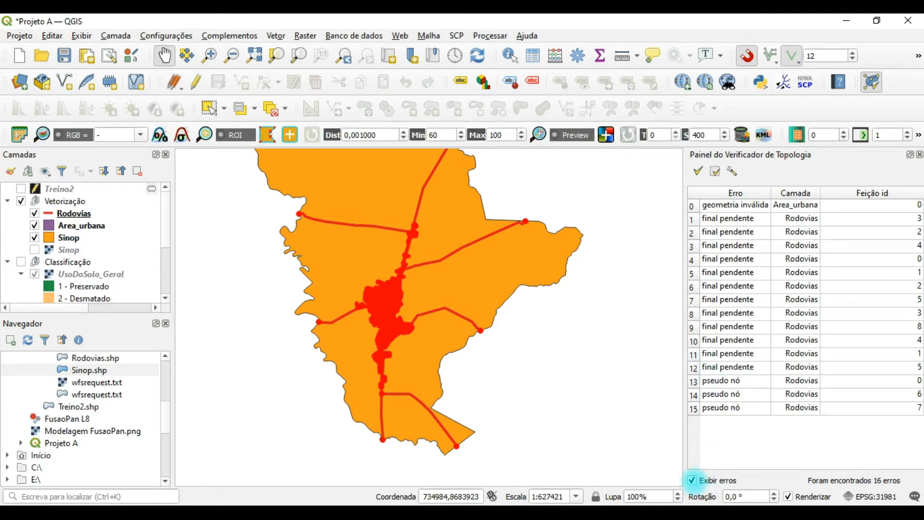
{"action": "left_click", "coordinate": [692, 480]}
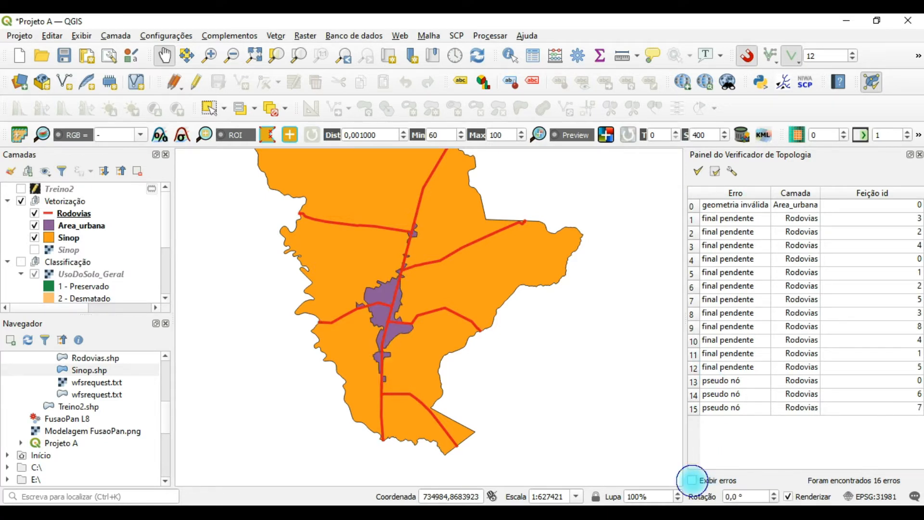
{"action": "left_click", "coordinate": [692, 480]}
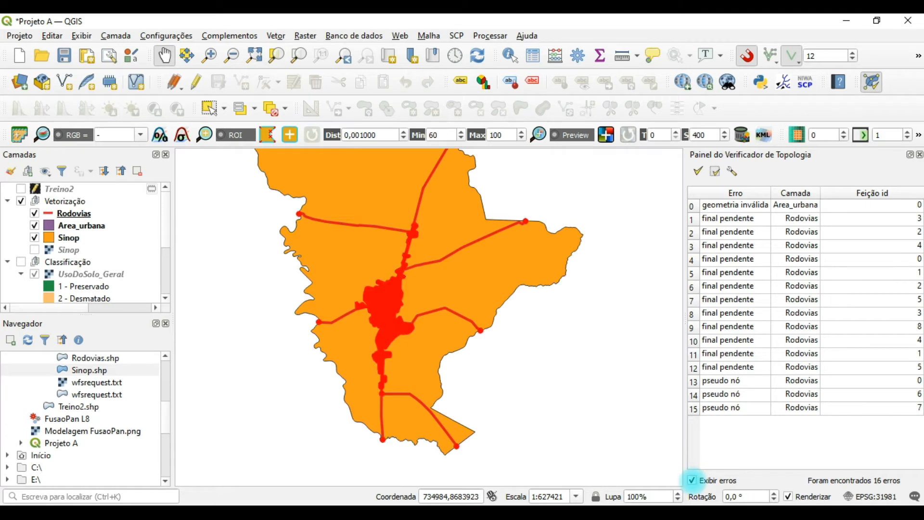
{"action": "left_click", "coordinate": [692, 480]}
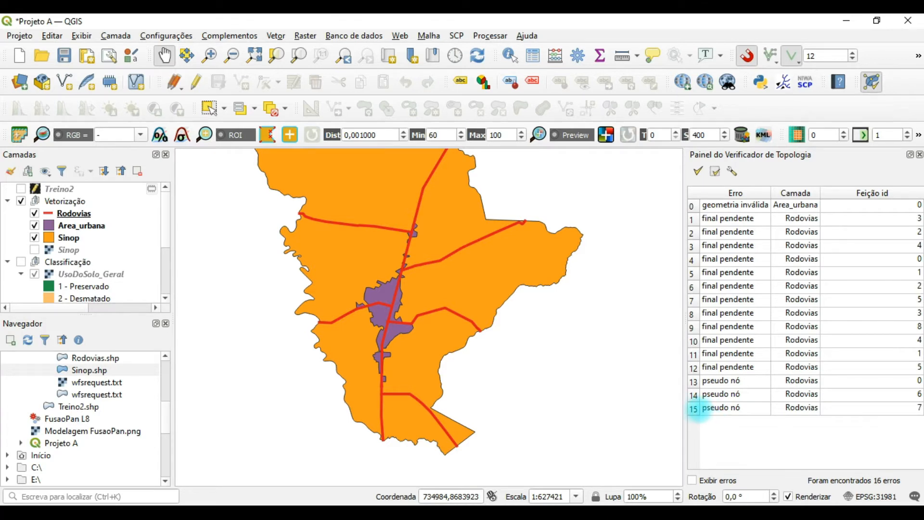
Step: Examine the locations of the "pseudo nó" errors of the Rodovias layer on the map
{"action": "left_click", "coordinate": [693, 409]}
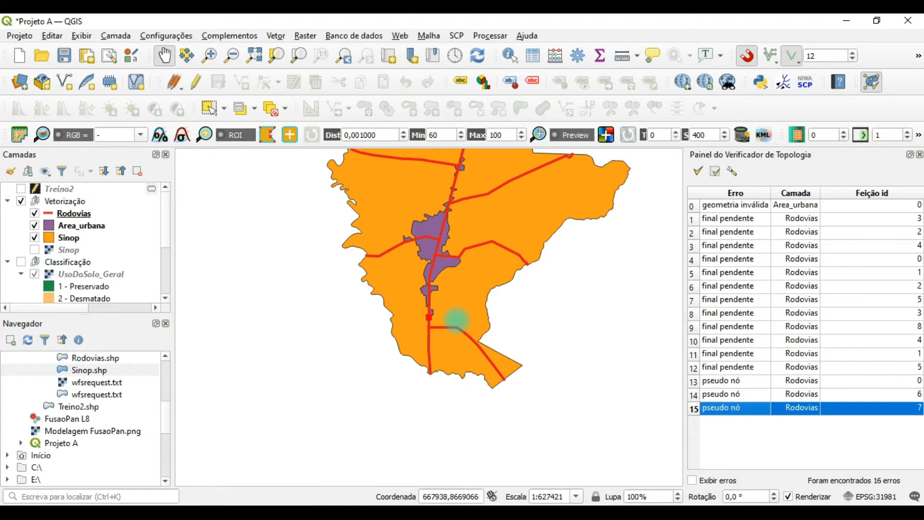
{"action": "scroll", "coordinate": [432, 324], "scroll_direction": "up", "scroll_amount": 2}
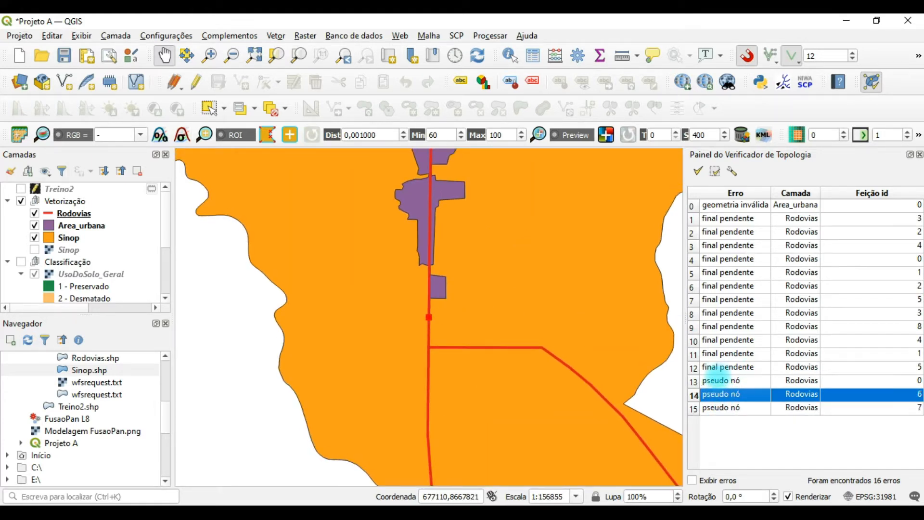
{"action": "left_click", "coordinate": [717, 380]}
{"action": "scroll", "coordinate": [415, 301], "scroll_direction": "up", "scroll_amount": 3}
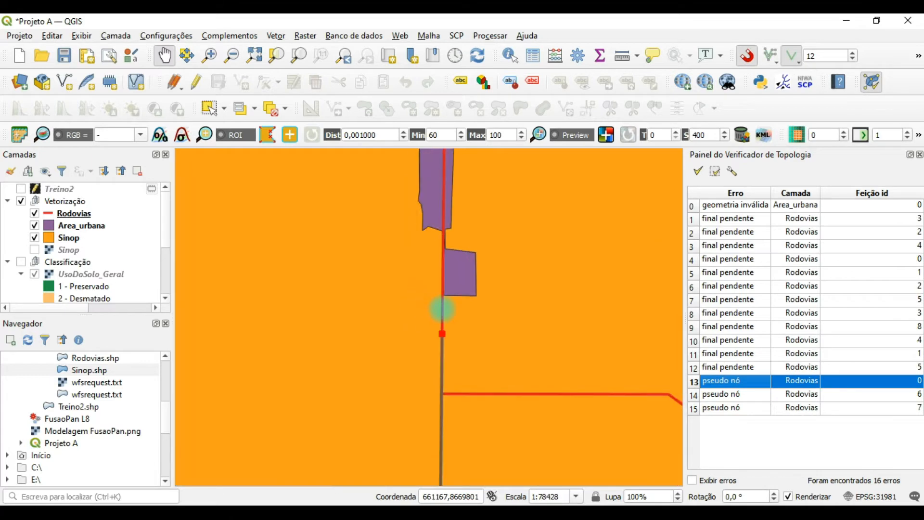
{"action": "scroll", "coordinate": [465, 407], "scroll_direction": "down", "scroll_amount": 1}
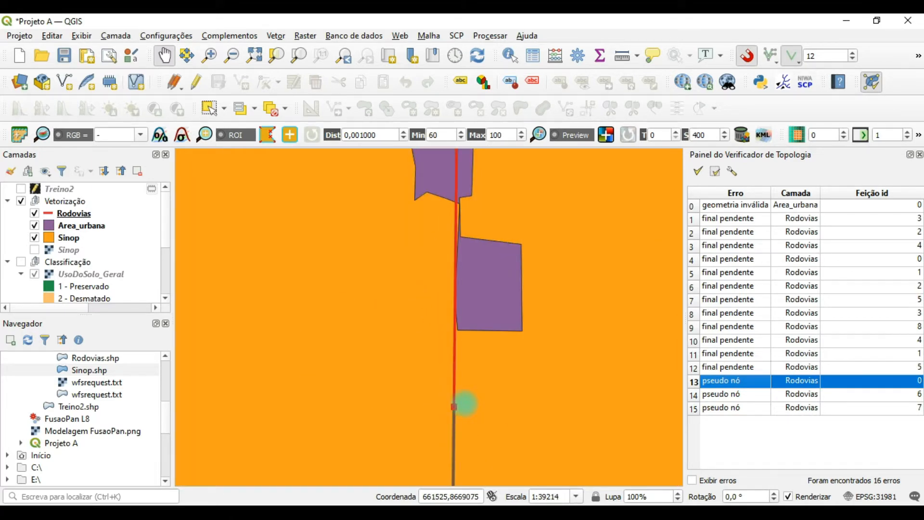
{"action": "left_click_drag", "start_coordinate": [473, 408], "coordinate": [474, 324]}
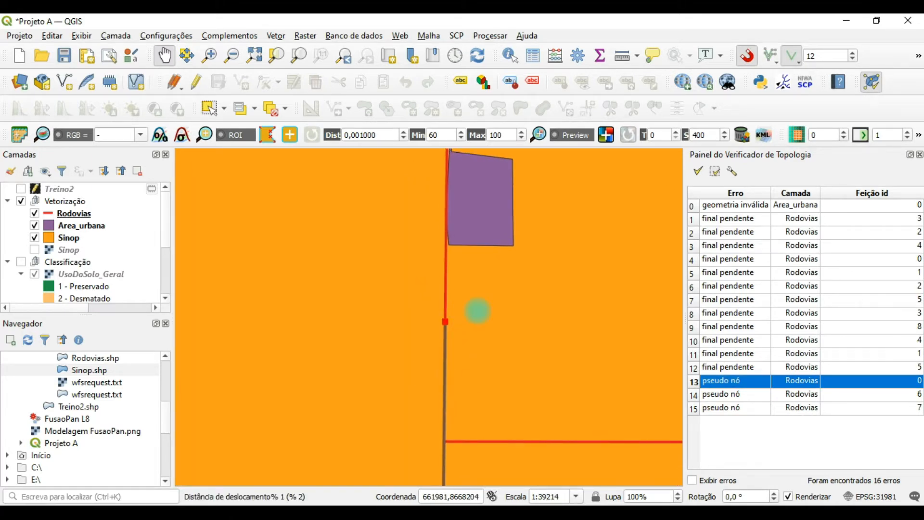
Step: Validate the topology of the current map extent, then revalidate everything with the display of errors turned off
{"action": "left_click", "coordinate": [715, 172]}
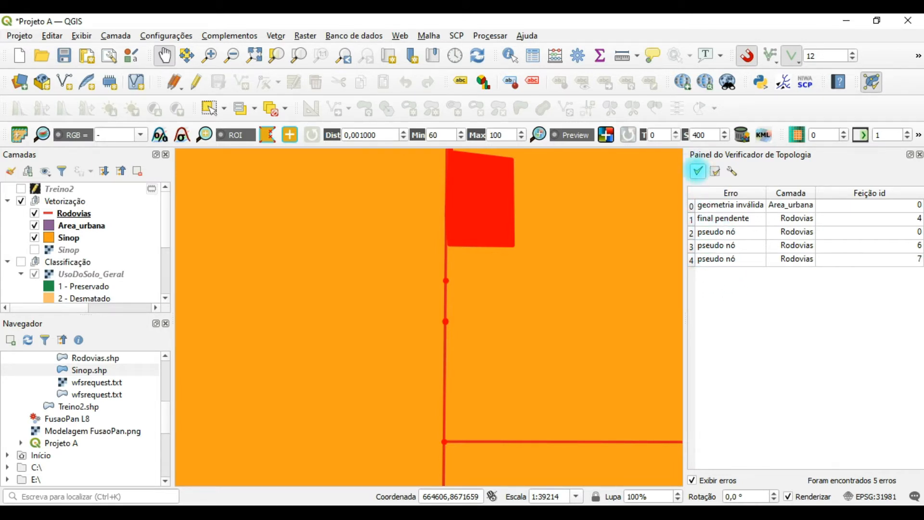
{"action": "left_click", "coordinate": [697, 171]}
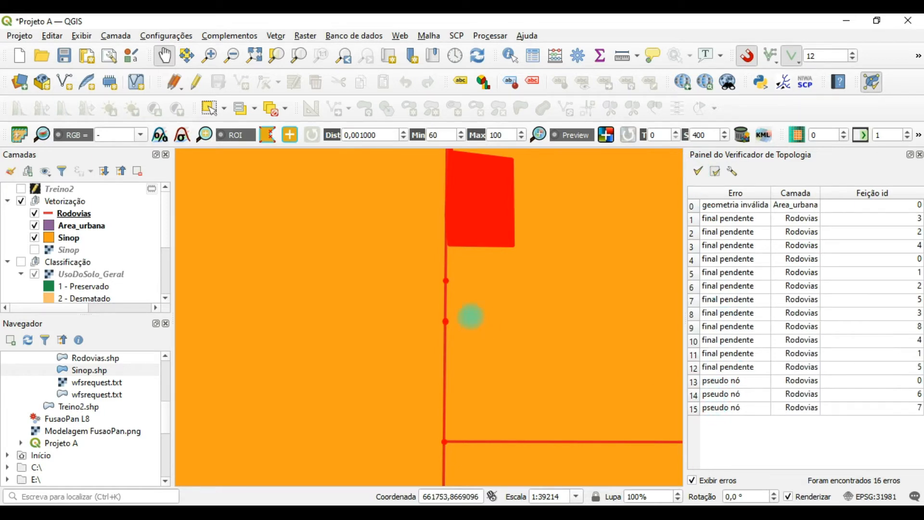
{"action": "left_click", "coordinate": [692, 480]}
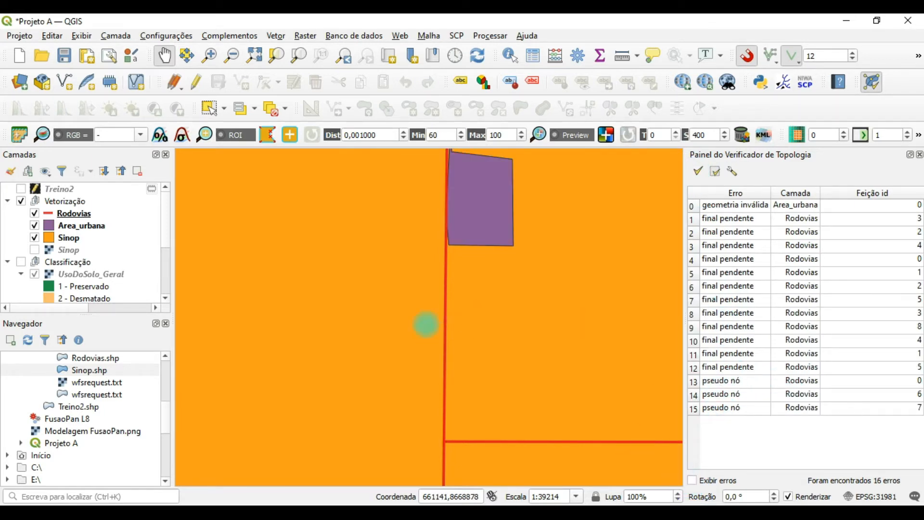
Step: Compare the positions of the "pseudo nó" errors for Rodovias features 0, 6 and 7
{"action": "left_click", "coordinate": [725, 394]}
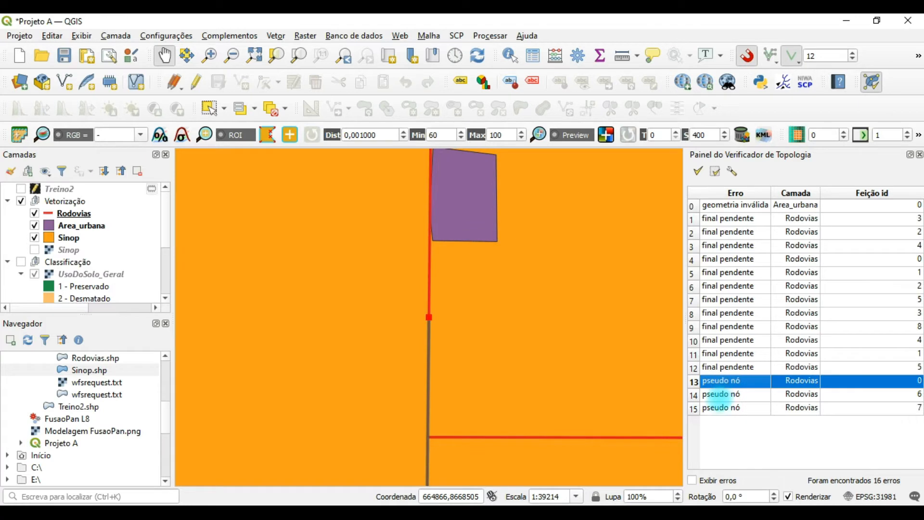
{"action": "left_click", "coordinate": [718, 408]}
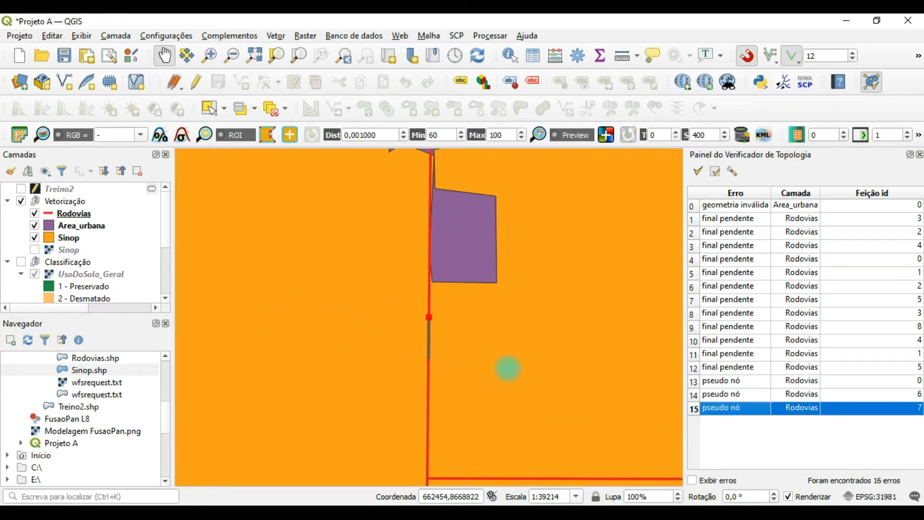
{"action": "left_click", "coordinate": [720, 393]}
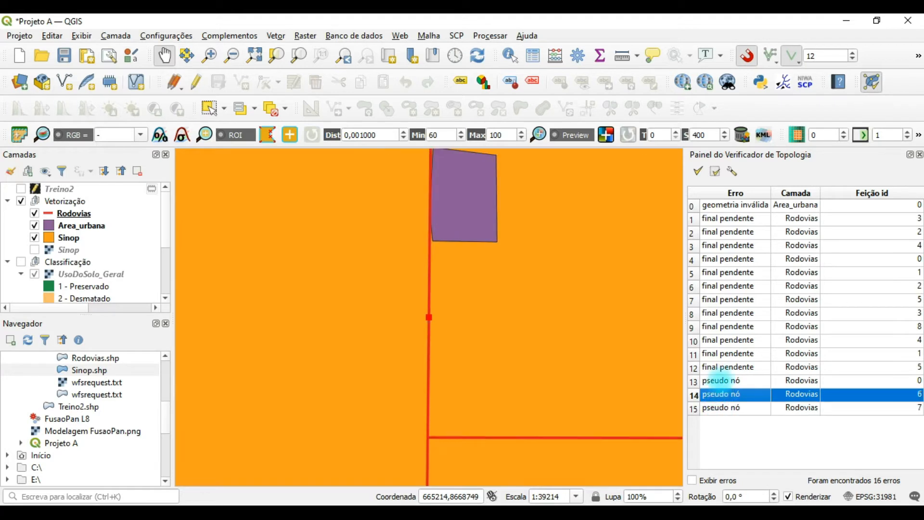
{"action": "left_click", "coordinate": [723, 369]}
{"action": "left_click", "coordinate": [724, 394]}
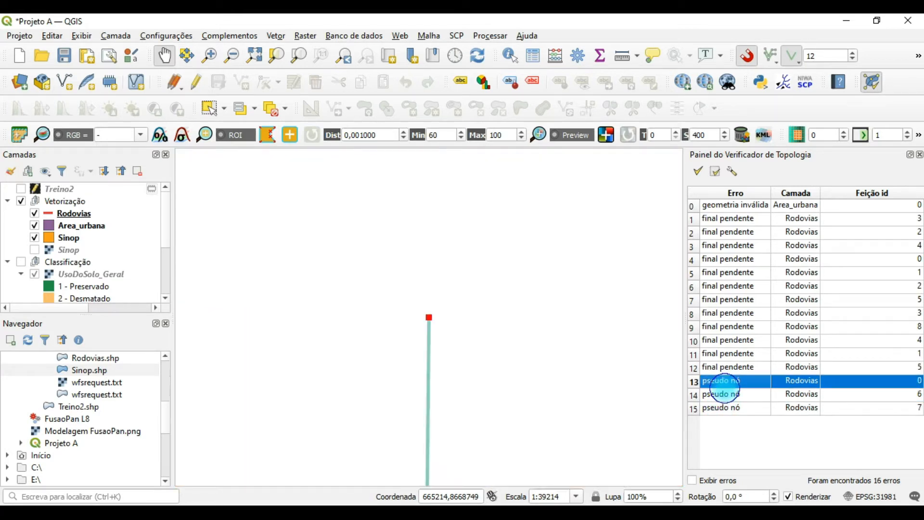
{"action": "left_click", "coordinate": [725, 409]}
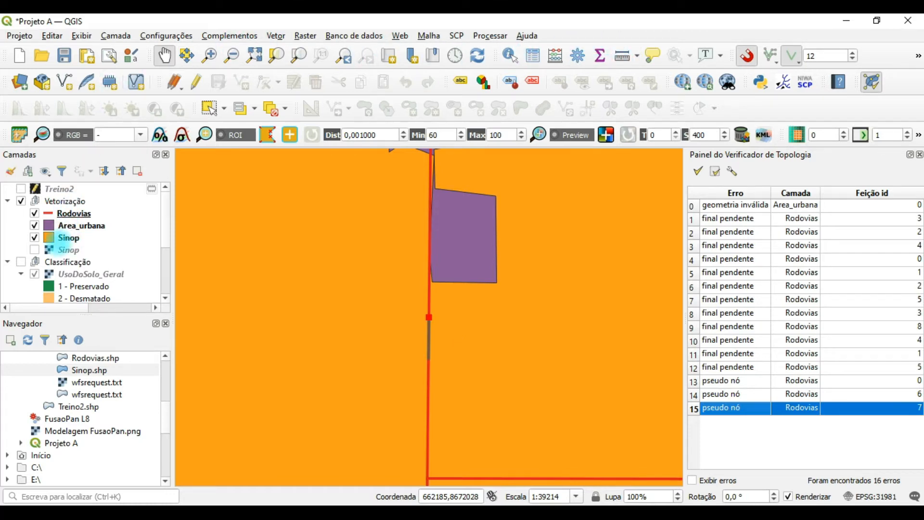
Step: Enable editing on the Rodovias layer
{"action": "left_click", "coordinate": [70, 213]}
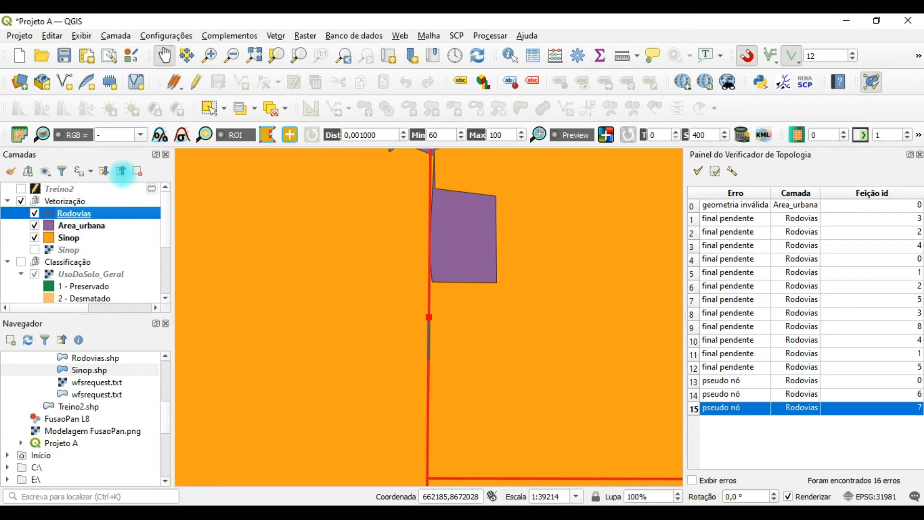
{"action": "left_click", "coordinate": [195, 84]}
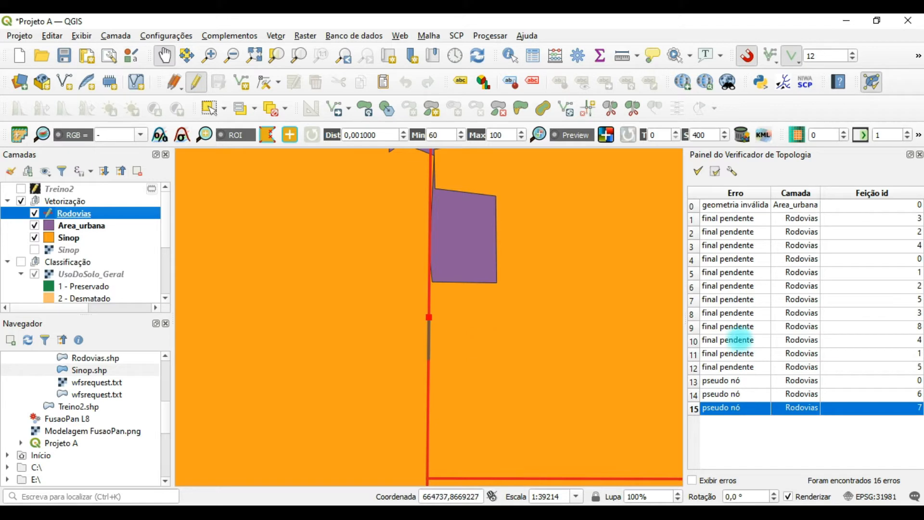
Step: Inspect each "pseudo nó" error of Rodovias up close to identify the road segments meeting there
{"action": "scroll", "coordinate": [422, 341], "scroll_direction": "up", "scroll_amount": 2}
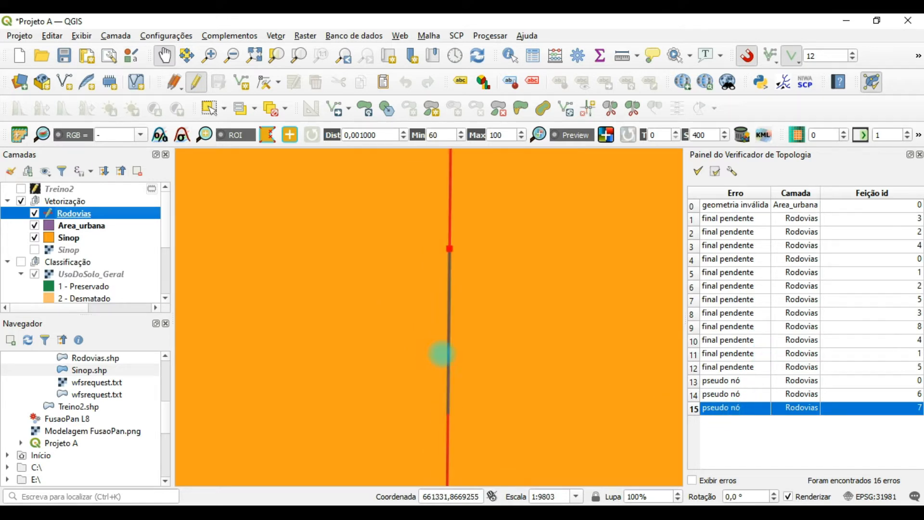
{"action": "left_click", "coordinate": [721, 396]}
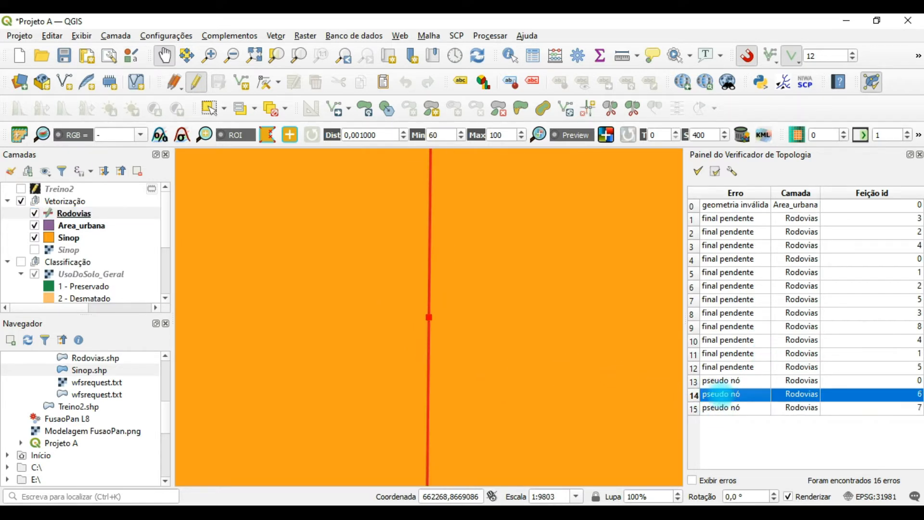
{"action": "scroll", "coordinate": [447, 322], "scroll_direction": "down", "scroll_amount": 2}
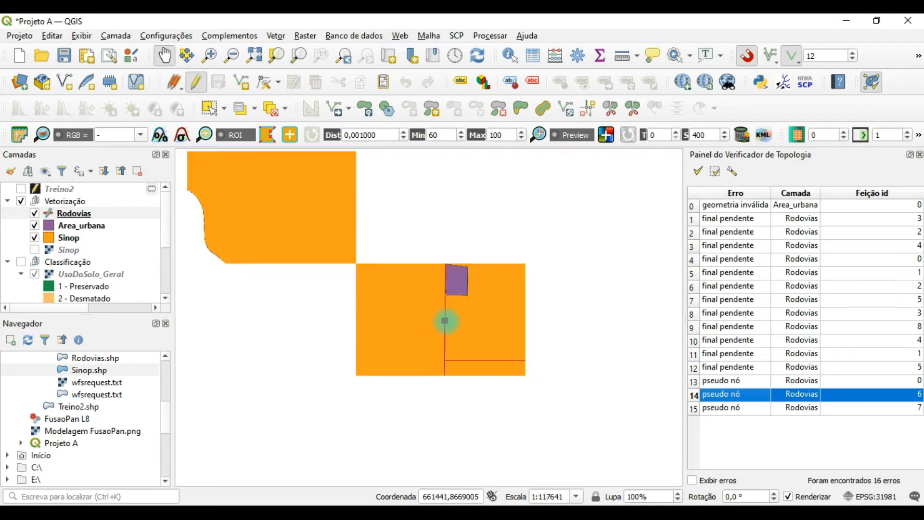
{"action": "scroll", "coordinate": [447, 321], "scroll_direction": "up", "scroll_amount": 2}
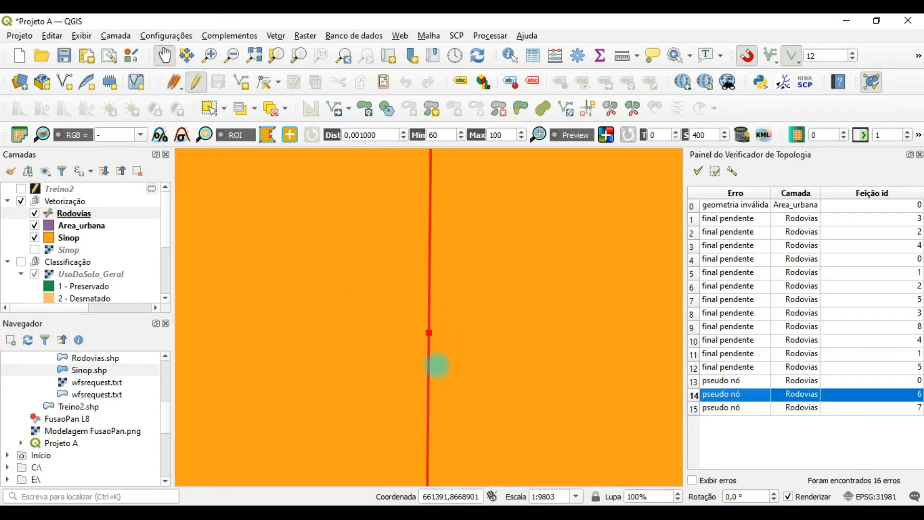
{"action": "left_click", "coordinate": [730, 380]}
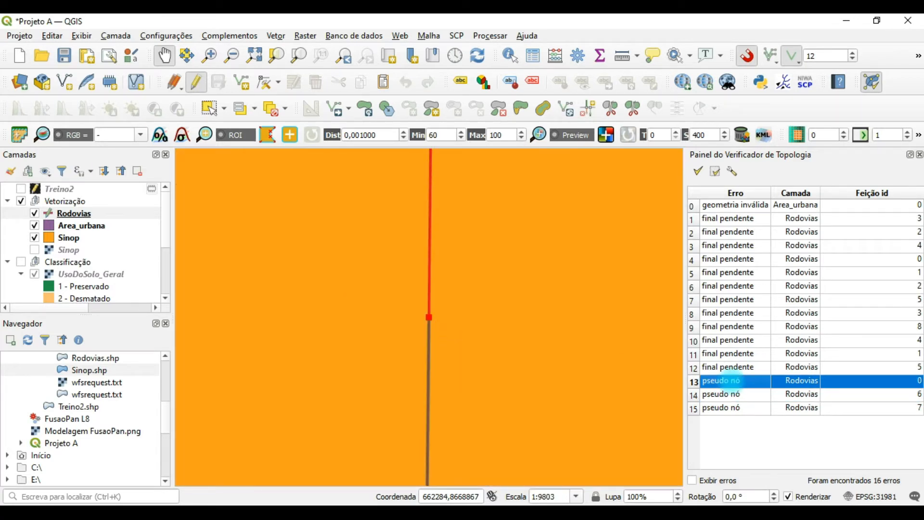
{"action": "left_click", "coordinate": [726, 395]}
{"action": "left_click", "coordinate": [727, 409]}
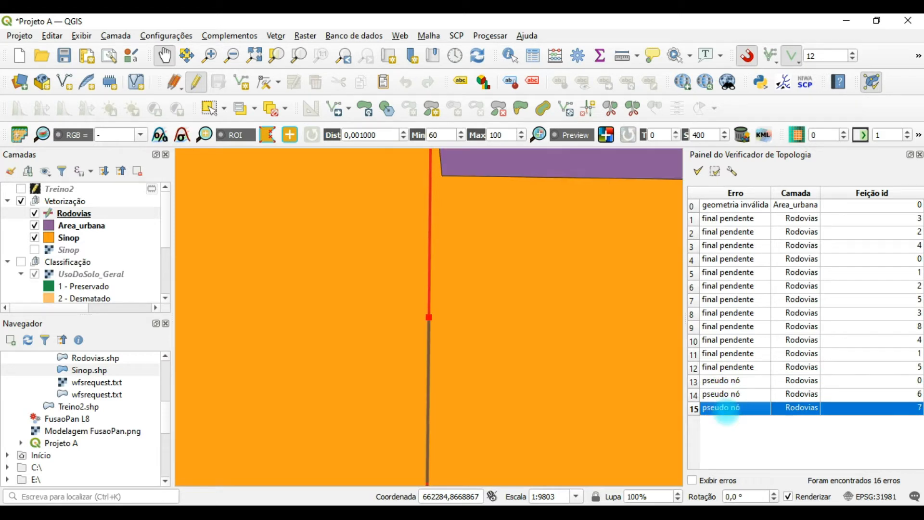
{"action": "left_click", "coordinate": [727, 394]}
{"action": "left_click", "coordinate": [725, 380]}
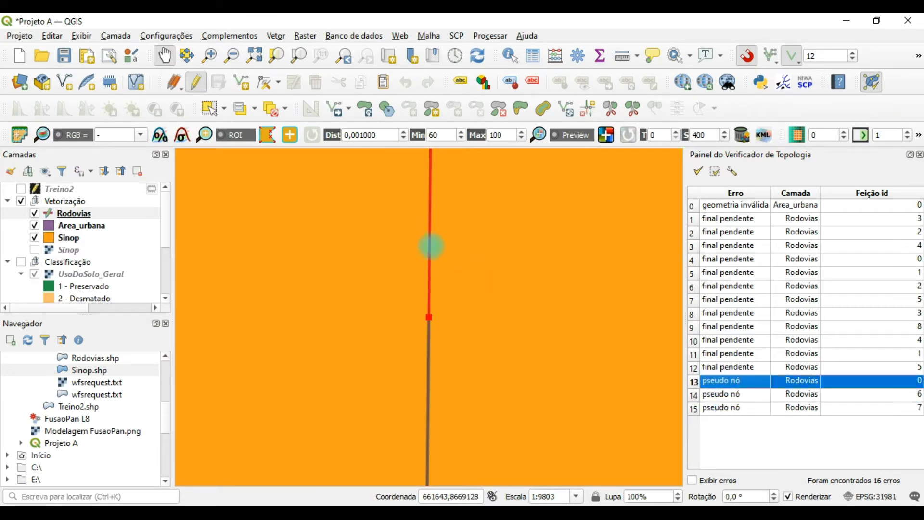
Step: Select the three consecutive Rodovias segments of the BR163 that meet around the pseudo node of feature 0
{"action": "left_click", "coordinate": [209, 107]}
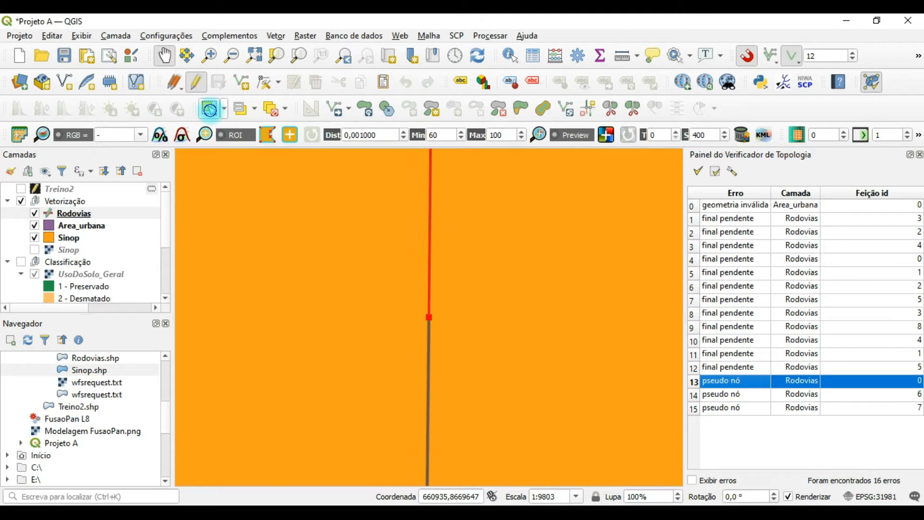
{"action": "left_click", "coordinate": [429, 254]}
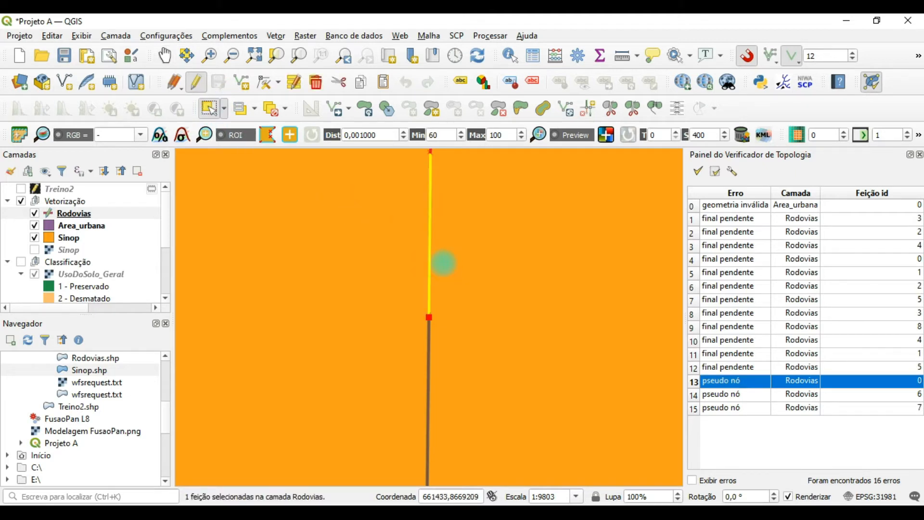
{"action": "scroll", "coordinate": [451, 215], "scroll_direction": "down", "scroll_amount": 1}
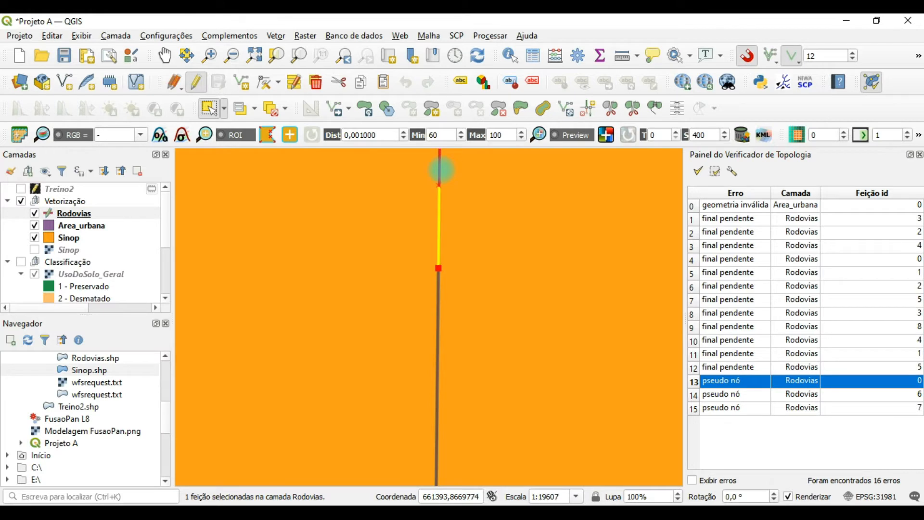
{"action": "left_click", "coordinate": [440, 169], "text": "ctrl"}
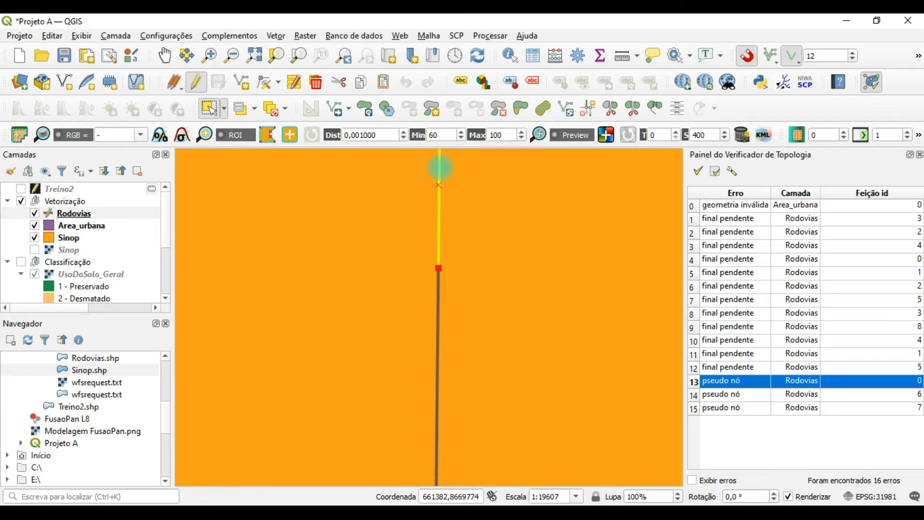
{"action": "left_click", "coordinate": [439, 283], "text": "ctrl"}
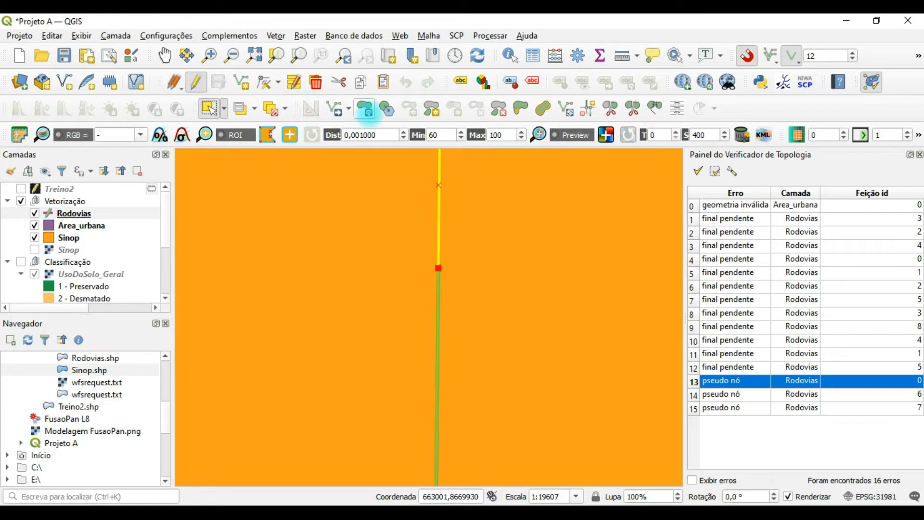
Step: Check in the list of toolbars that Digitalização Avançada is enabled
{"action": "mouse_move", "coordinate": [298, 103]}
{"action": "left_mouse_down"}
{"action": "mouse_move", "coordinate": [306, 179]}
{"action": "mouse_move", "coordinate": [303, 107]}
{"action": "left_mouse_up"}
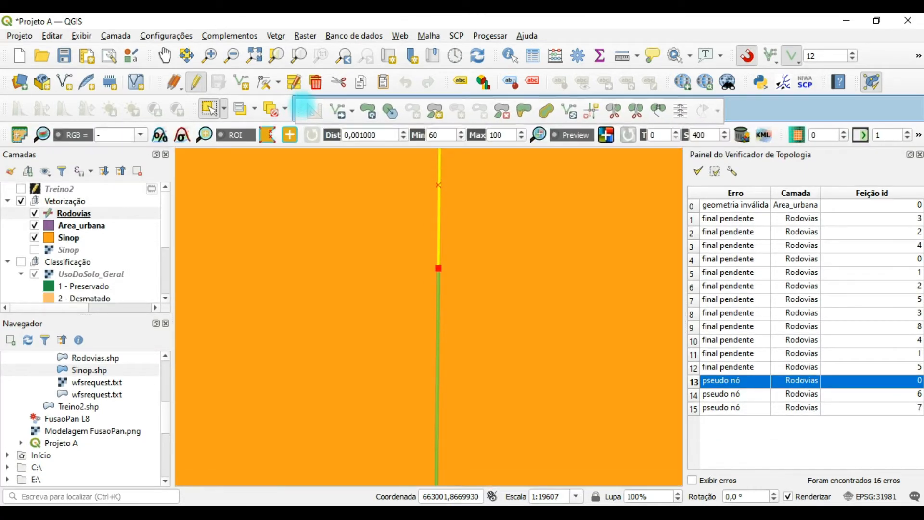
{"action": "right_click", "coordinate": [781, 129]}
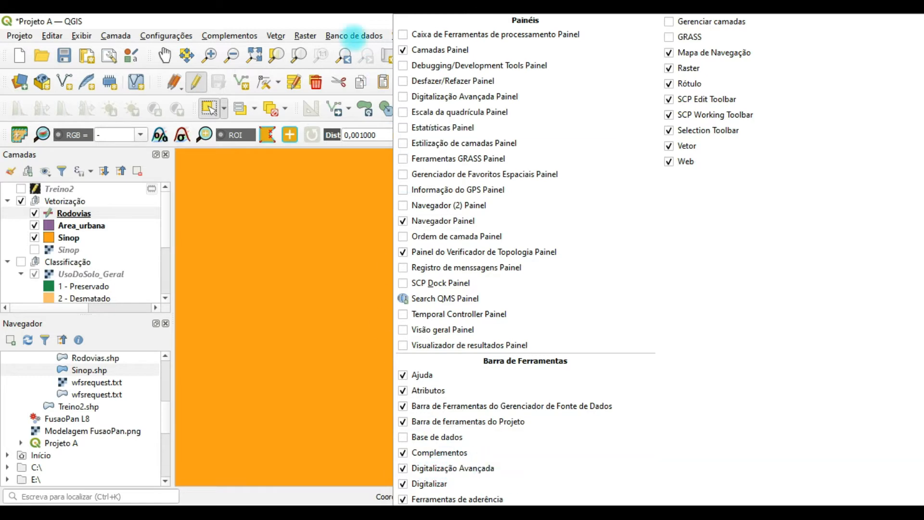
{"action": "left_click", "coordinate": [350, 22]}
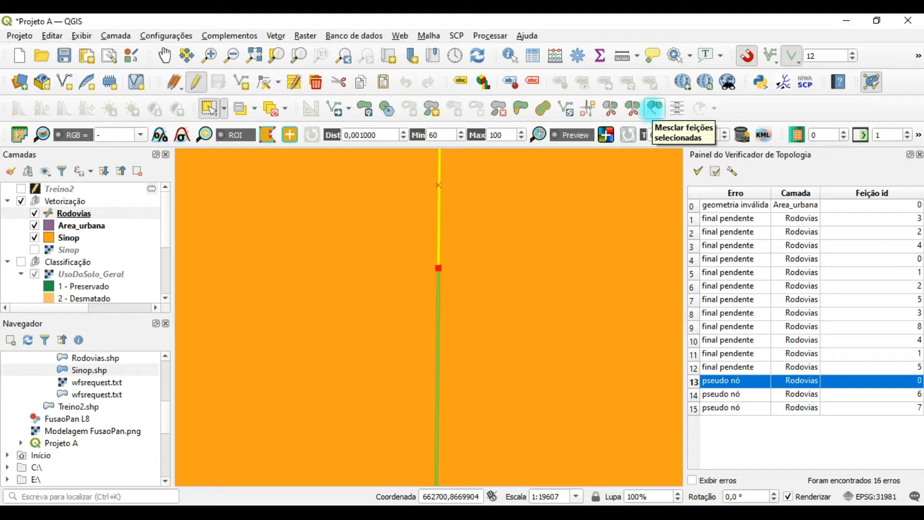
Step: Merge the selected road segments into one feature, keeping the attributes of feature 0 (BR163, Federal, Pavimentada)
{"action": "left_click", "coordinate": [654, 108]}
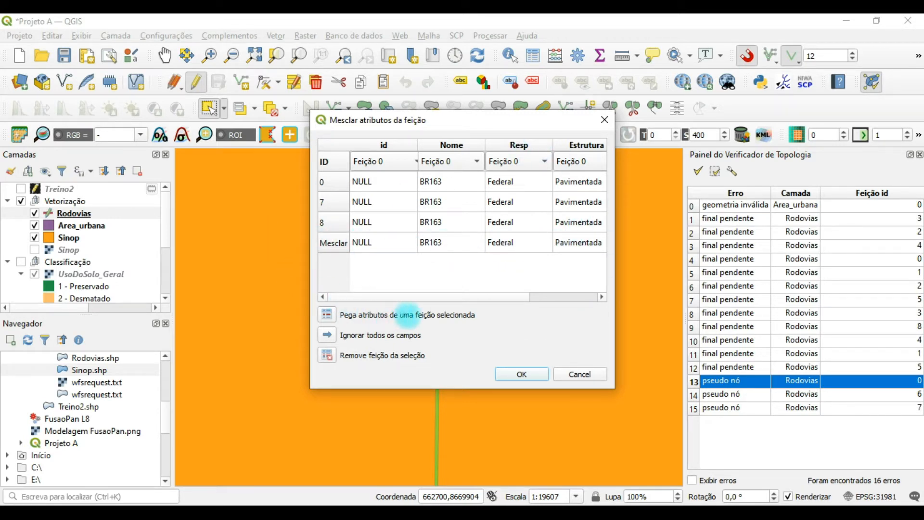
{"action": "left_click_drag", "start_coordinate": [414, 298], "coordinate": [490, 298]}
{"action": "left_click_drag", "start_coordinate": [423, 299], "coordinate": [331, 313]}
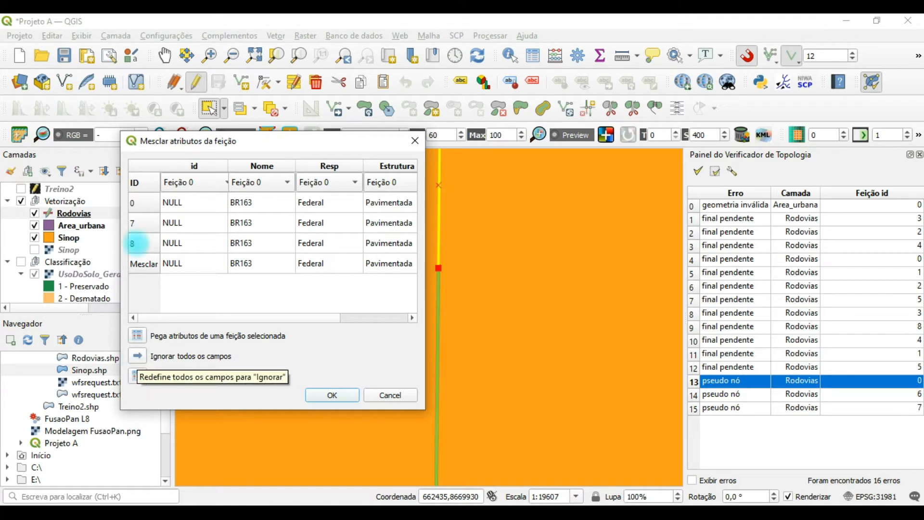
{"action": "left_click", "coordinate": [332, 395]}
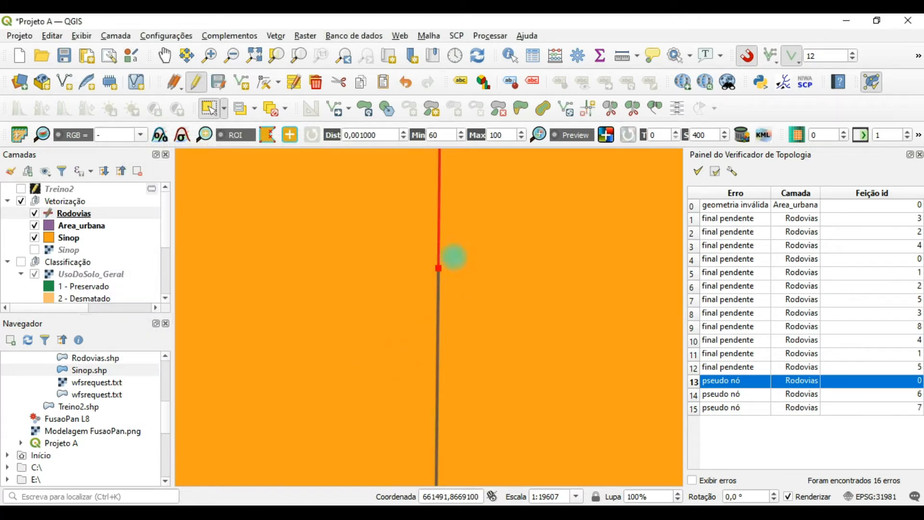
Step: Compare the two BR163 records in the Rodovias attribute table with the road segments they cover on the map
{"action": "left_click", "coordinate": [438, 295]}
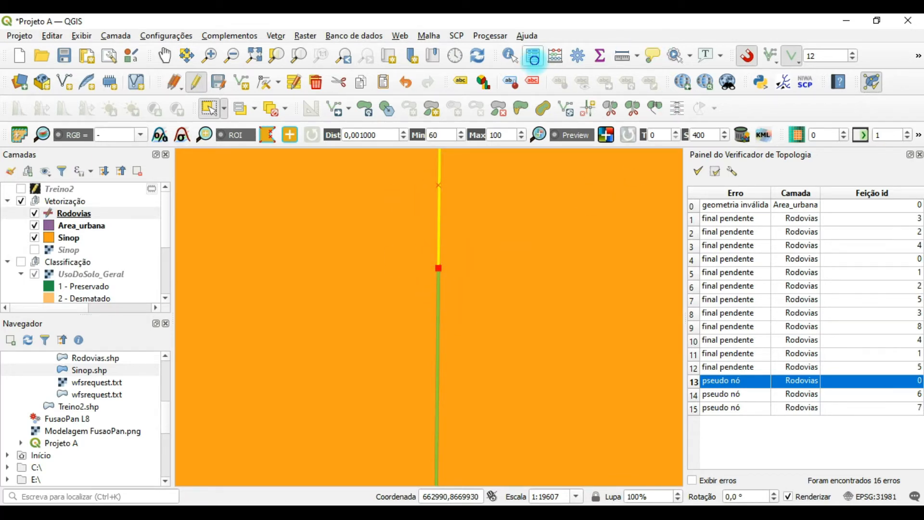
{"action": "left_click", "coordinate": [533, 57]}
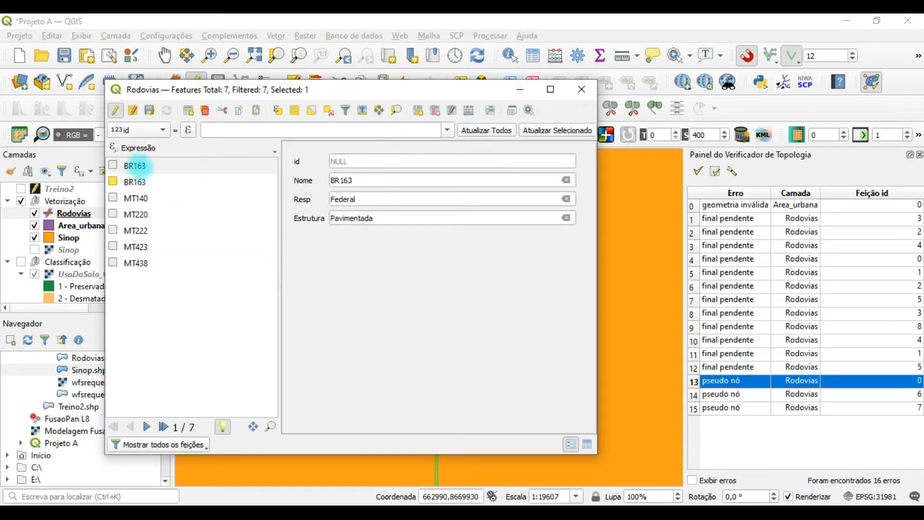
{"action": "left_click_drag", "start_coordinate": [262, 91], "coordinate": [625, 53]}
{"action": "left_click", "coordinate": [474, 126]}
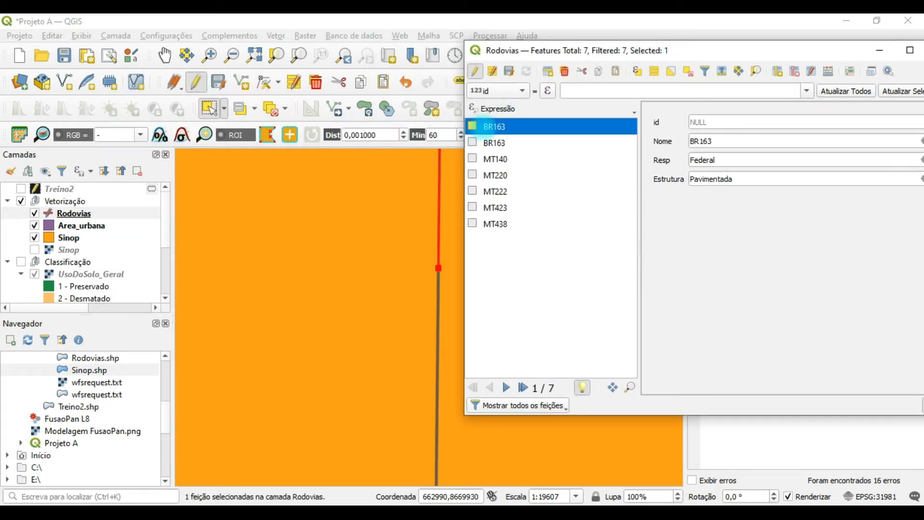
{"action": "left_click", "coordinate": [490, 143]}
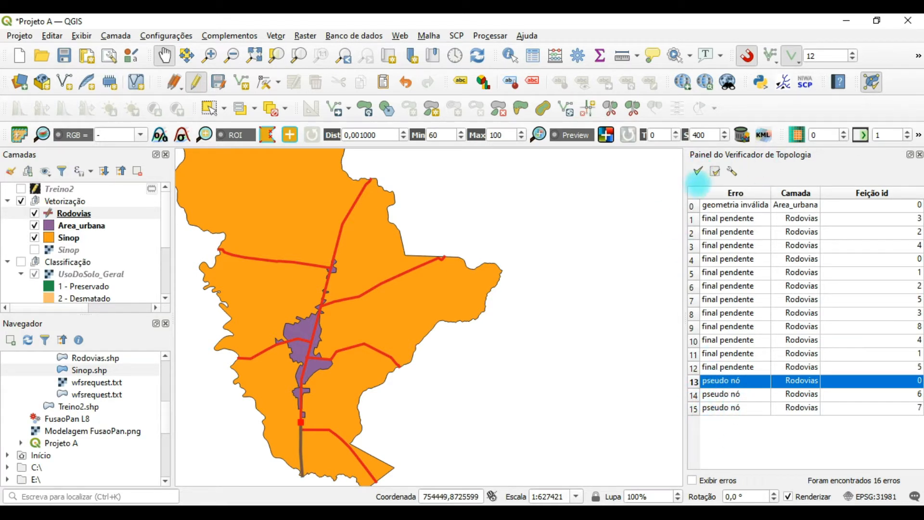
Step: Rerun the topology validation before and after deleting the rule "não devem ter geometrias multi-parte" from Rodovias, leaving the error display off
{"action": "left_click", "coordinate": [698, 171]}
{"action": "left_click", "coordinate": [693, 408]}
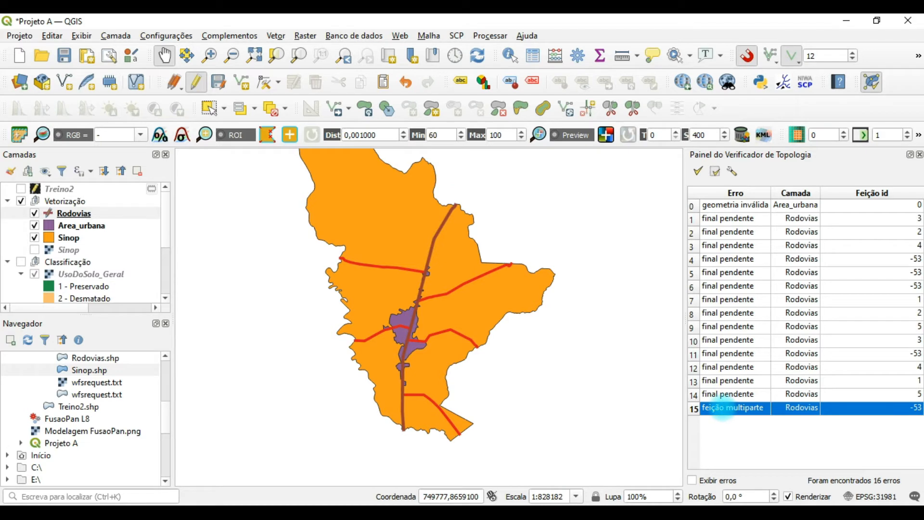
{"action": "left_click", "coordinate": [732, 171]}
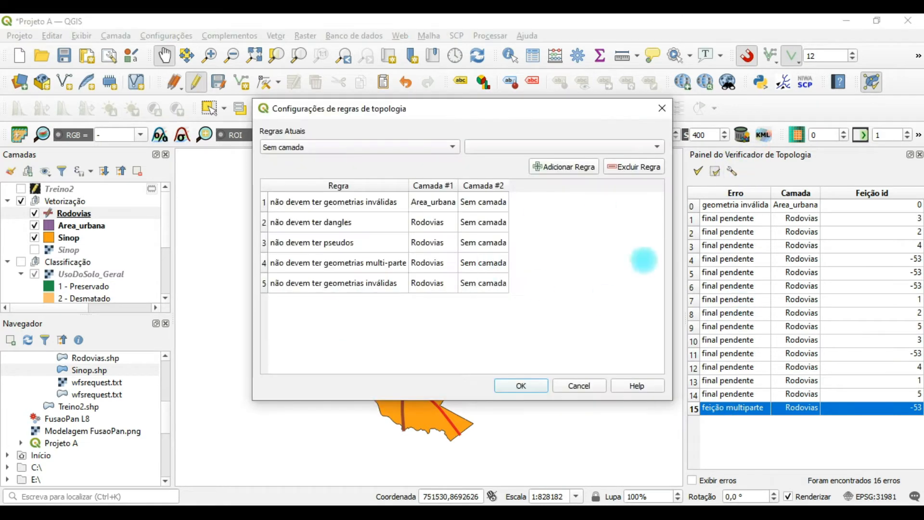
{"action": "left_click", "coordinate": [301, 243]}
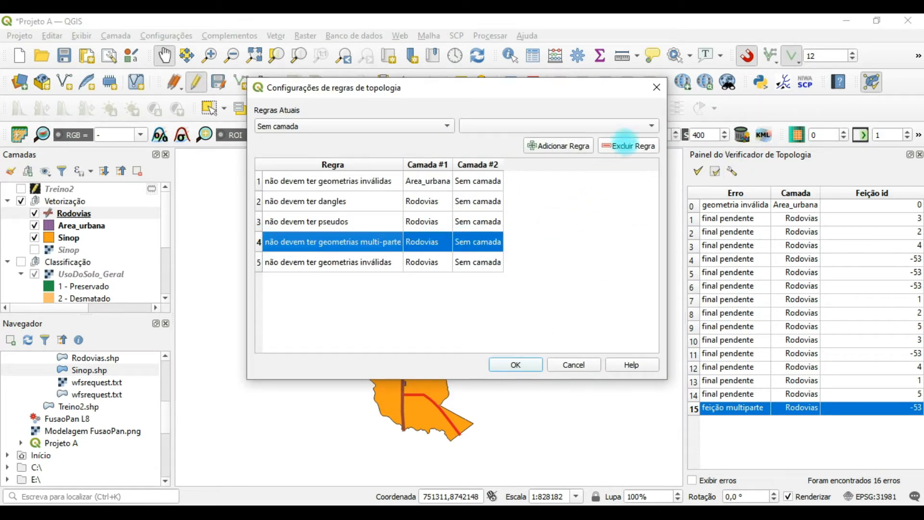
{"action": "left_click", "coordinate": [621, 145]}
{"action": "left_click", "coordinate": [516, 364]}
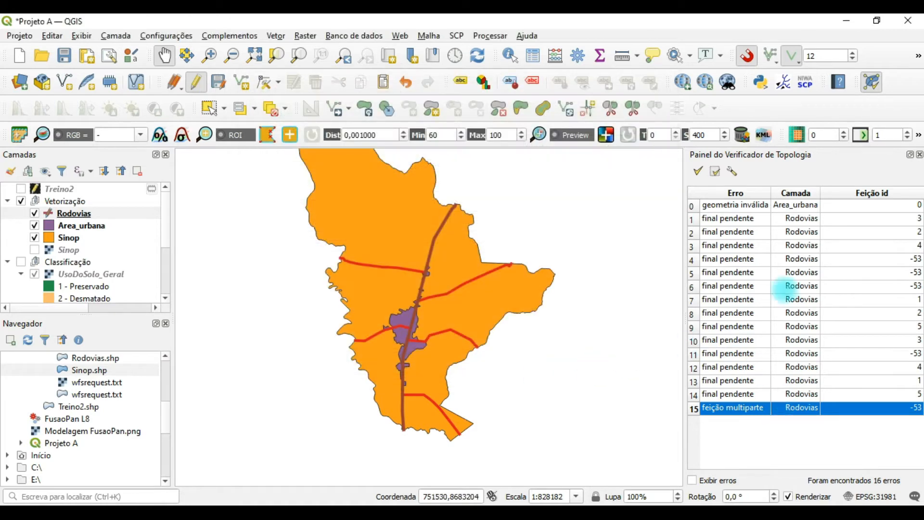
{"action": "left_click", "coordinate": [691, 480]}
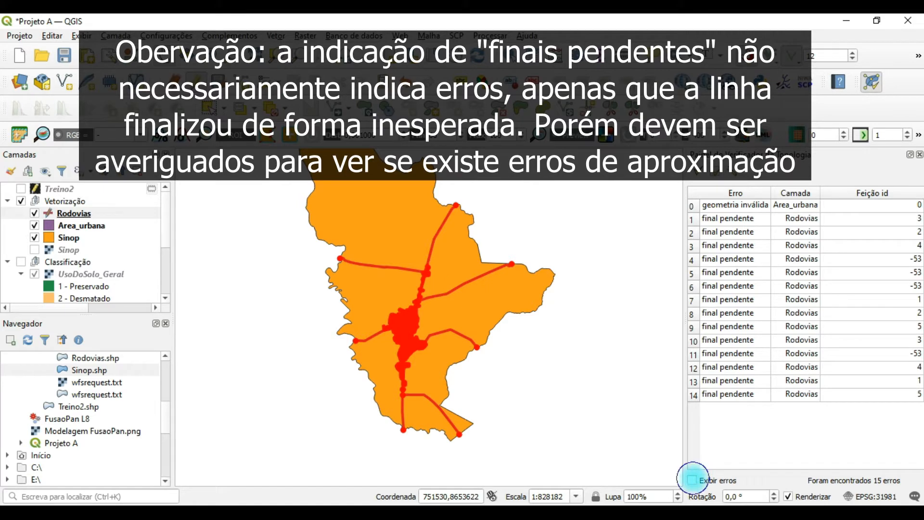
{"action": "left_click", "coordinate": [693, 480]}
Step: Trim the overshooting end of Rodovias feature 5 at the Sinop boundary with Aparar/Extender feição
{"action": "left_click", "coordinate": [693, 395]}
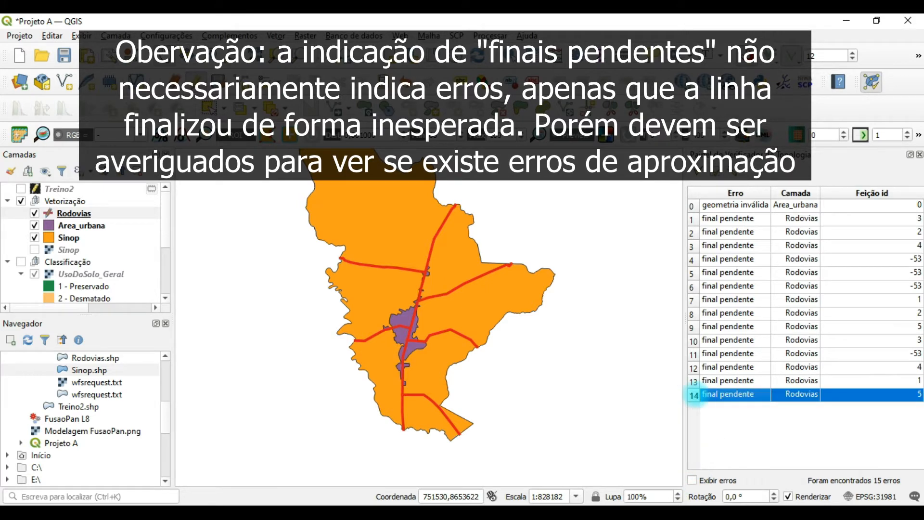
{"action": "left_click", "coordinate": [714, 392]}
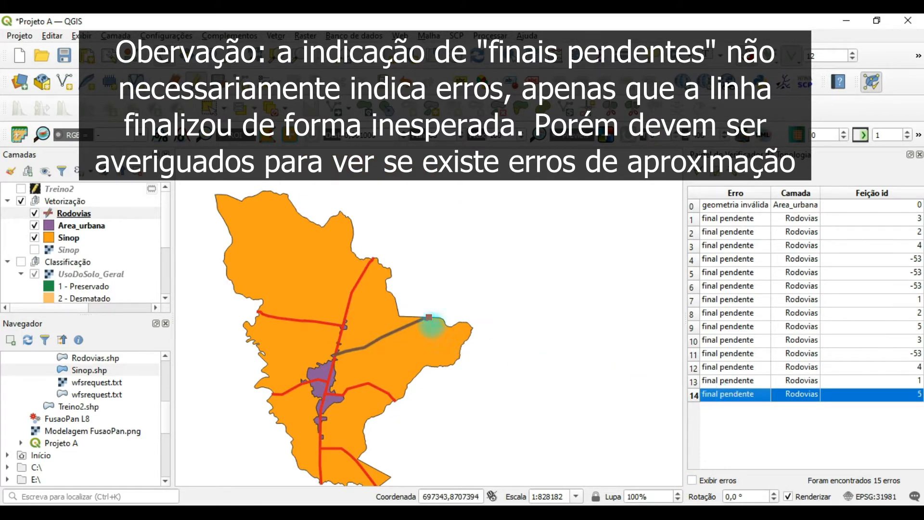
{"action": "scroll", "coordinate": [430, 316], "scroll_direction": "up", "scroll_amount": 2}
{"action": "scroll", "coordinate": [431, 315], "scroll_direction": "up", "scroll_amount": 6}
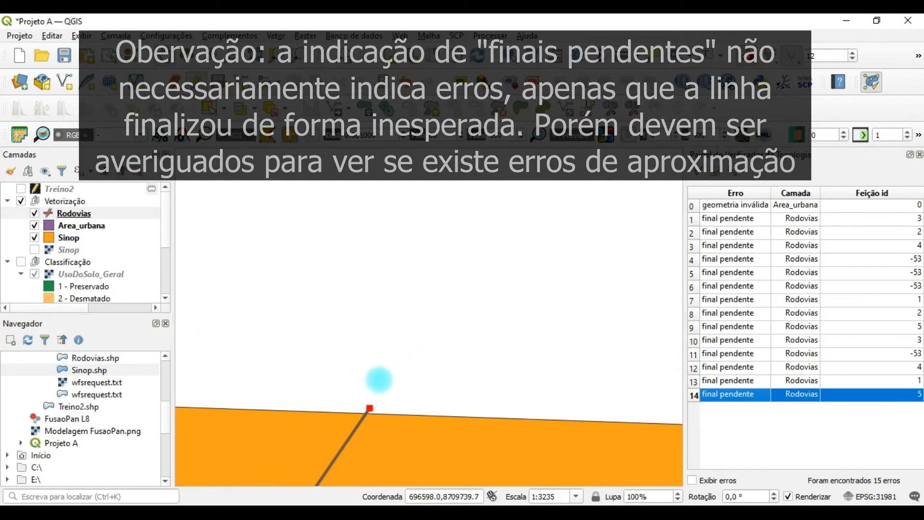
{"action": "scroll", "coordinate": [346, 399], "scroll_direction": "up", "scroll_amount": 3}
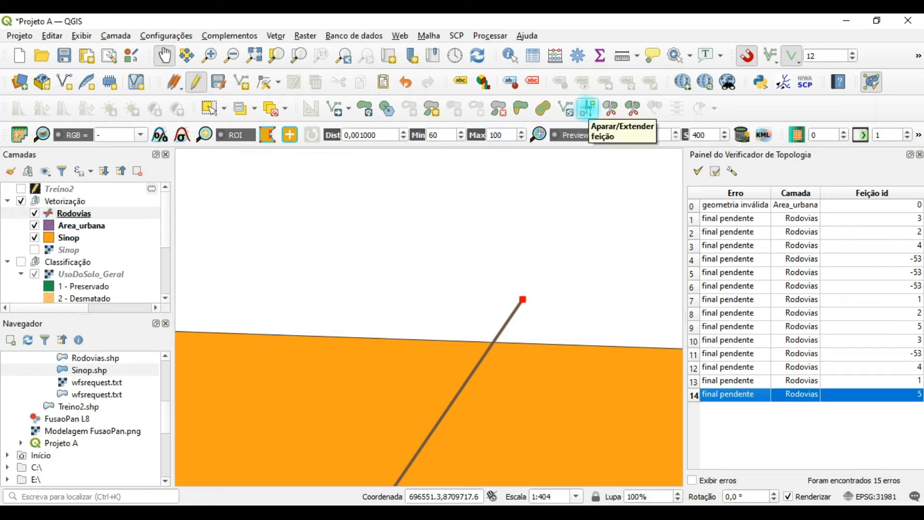
{"action": "left_click", "coordinate": [588, 108]}
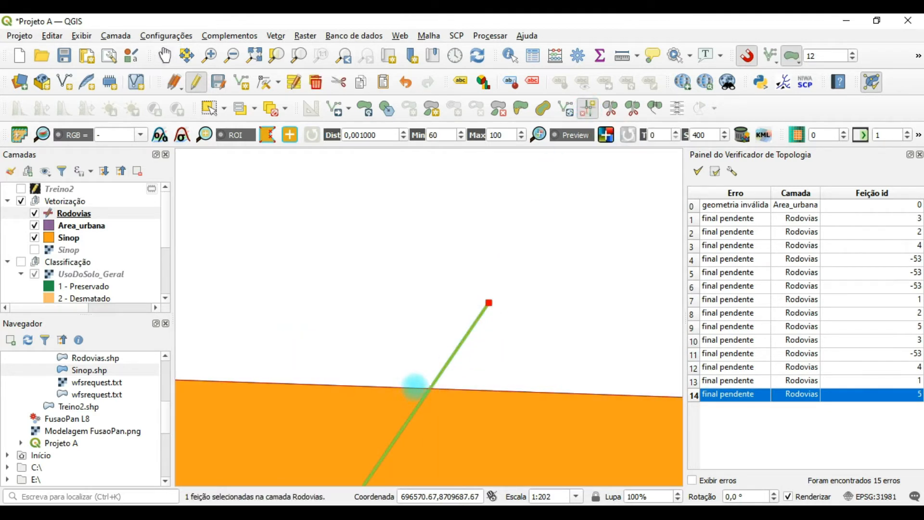
{"action": "left_click", "coordinate": [432, 390]}
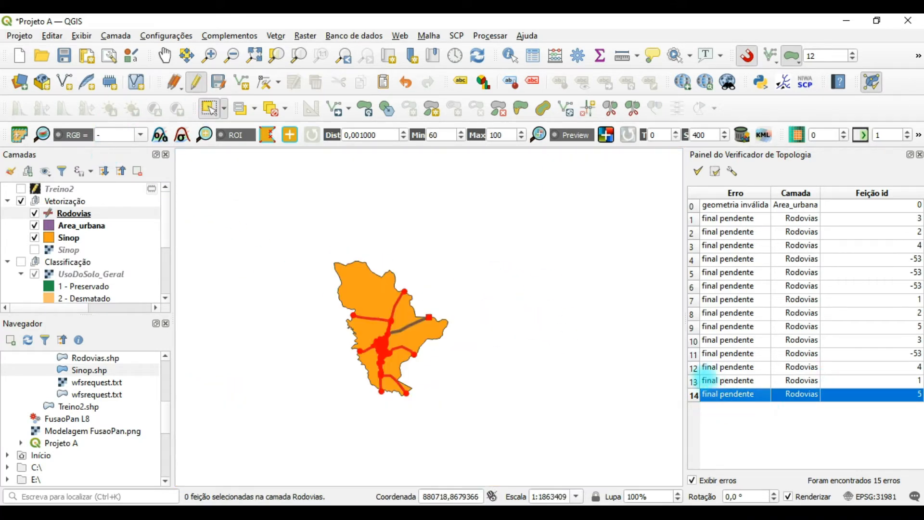
Step: Extend the short end of Rodovias feature 1 to the Sinop boundary and clear the feature selection
{"action": "left_click", "coordinate": [706, 381]}
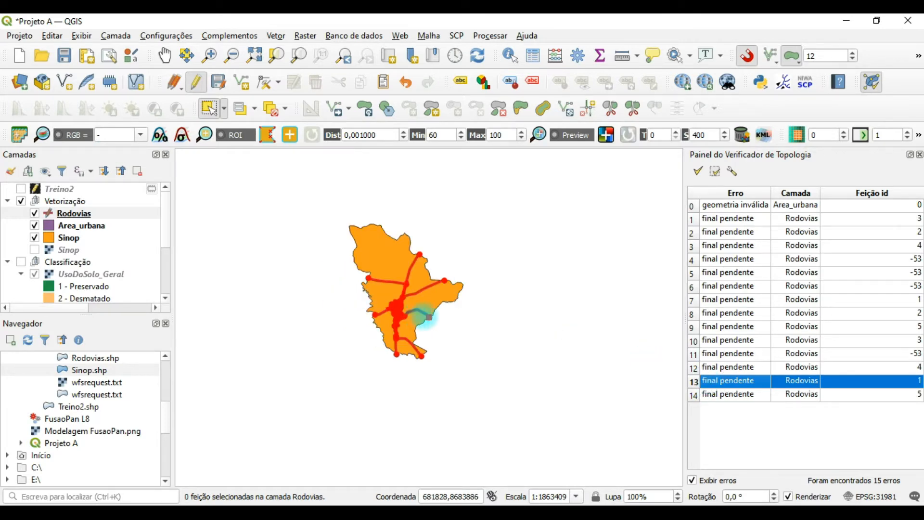
{"action": "scroll", "coordinate": [428, 316], "scroll_direction": "up", "scroll_amount": 4}
{"action": "scroll", "coordinate": [486, 336], "scroll_direction": "up", "scroll_amount": 7}
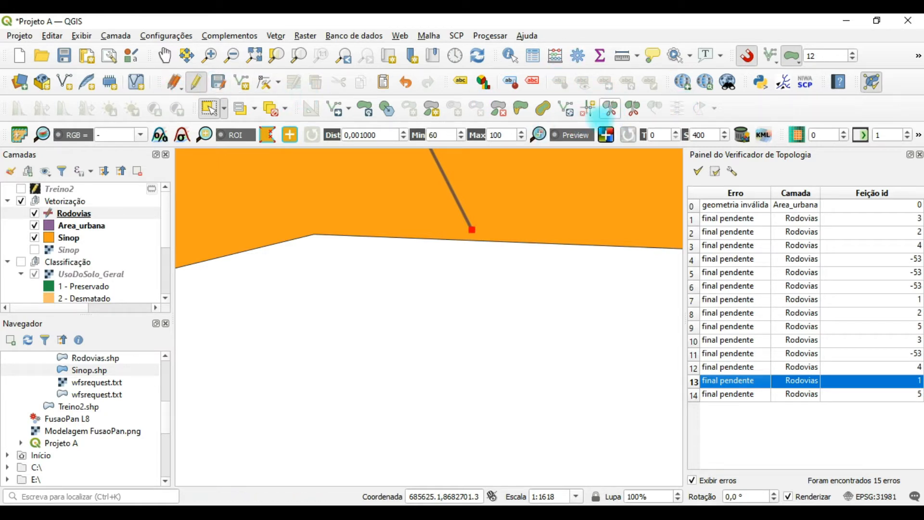
{"action": "left_click", "coordinate": [589, 108]}
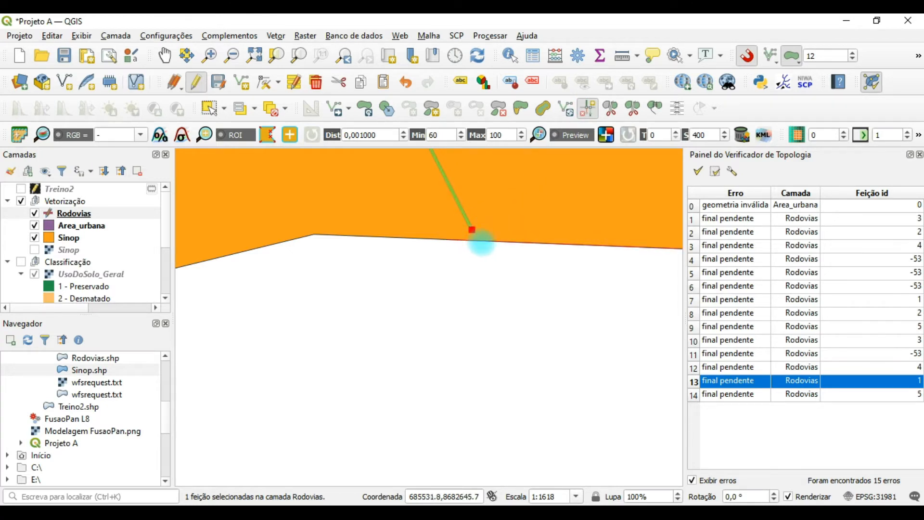
{"action": "left_click", "coordinate": [472, 230]}
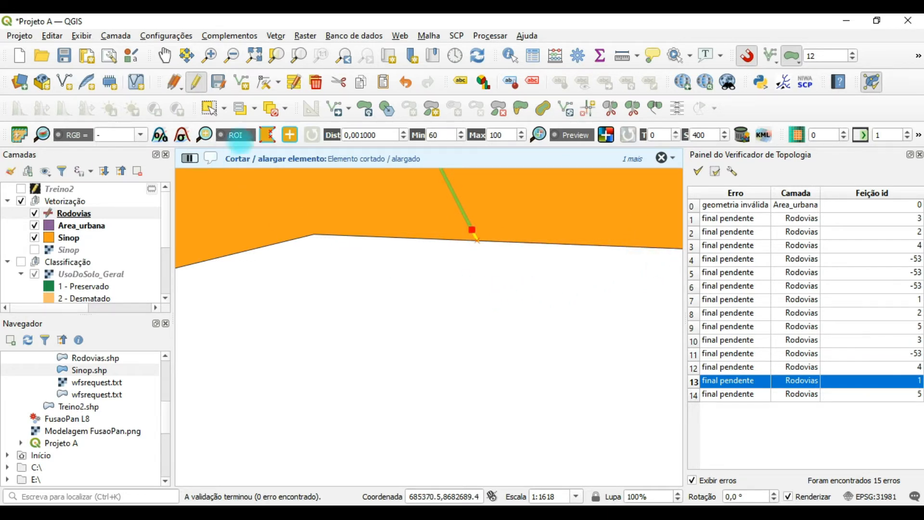
{"action": "left_click", "coordinate": [210, 109]}
{"action": "left_click", "coordinate": [601, 277]}
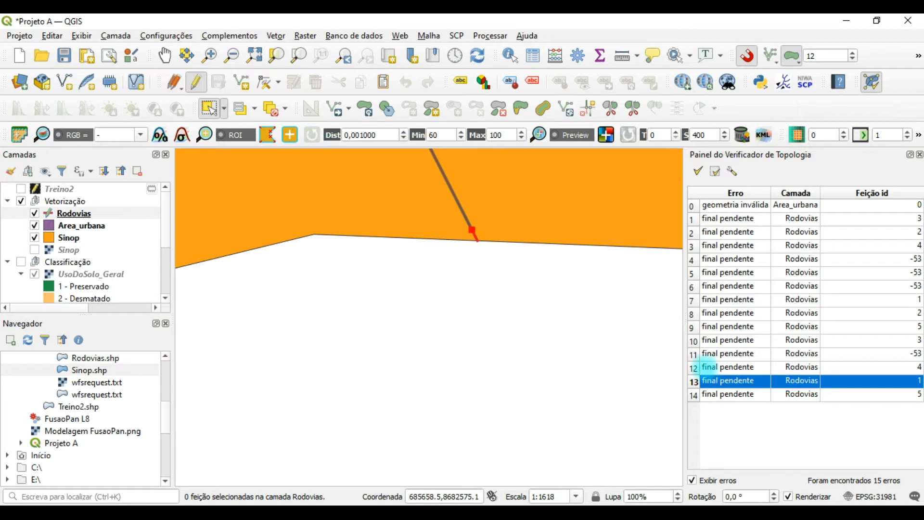
Step: Trim the end of Rodovias feature 4 that overshoots the Sinop boundary
{"action": "left_click", "coordinate": [694, 367]}
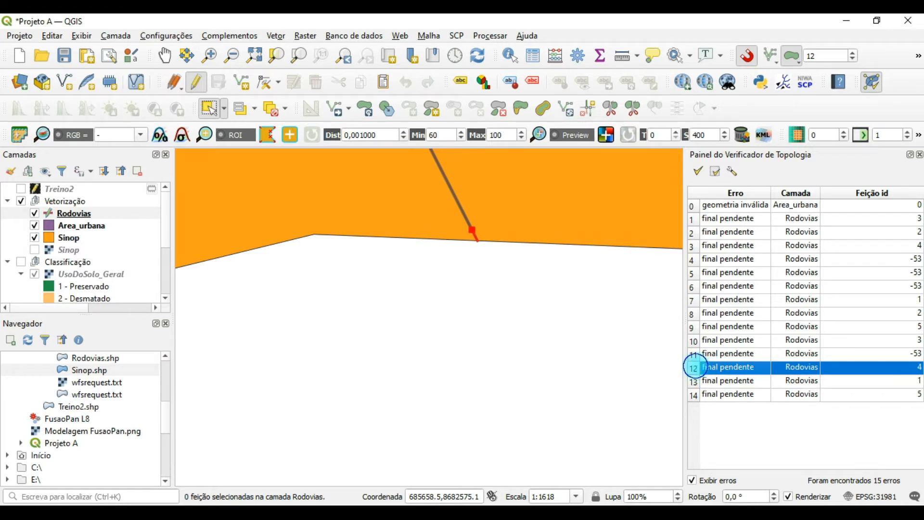
{"action": "left_click", "coordinate": [718, 362]}
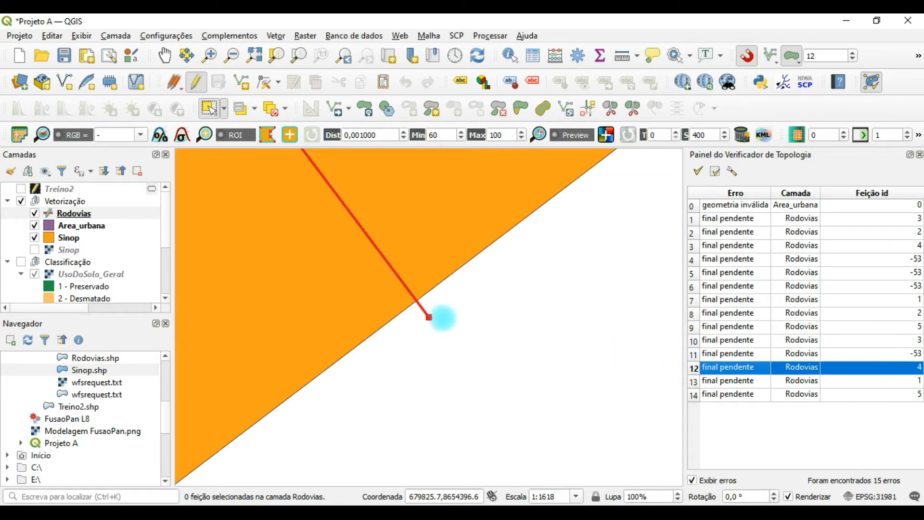
{"action": "left_click", "coordinate": [588, 109]}
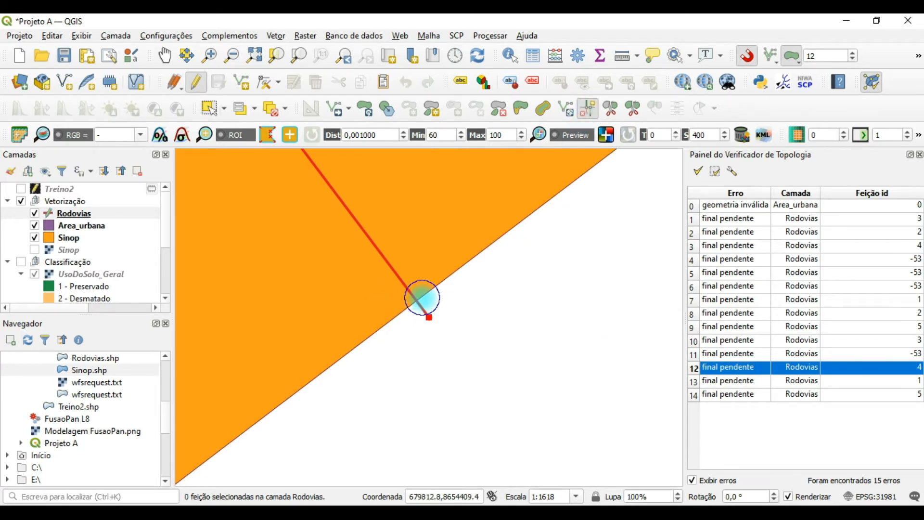
{"action": "left_click", "coordinate": [418, 304]}
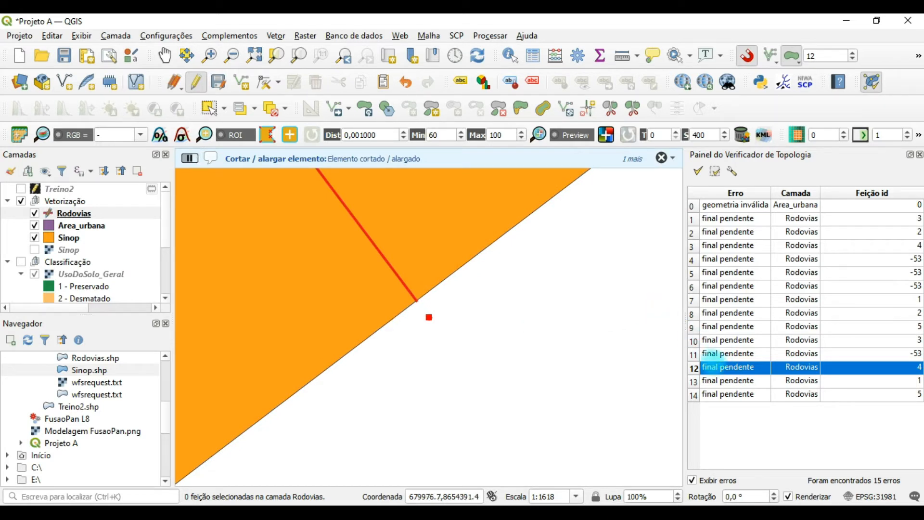
Step: Extend the northern end of the merged Rodovias main road to the Sinop boundary, using the dangling error with the negative feature id
{"action": "left_click", "coordinate": [717, 353]}
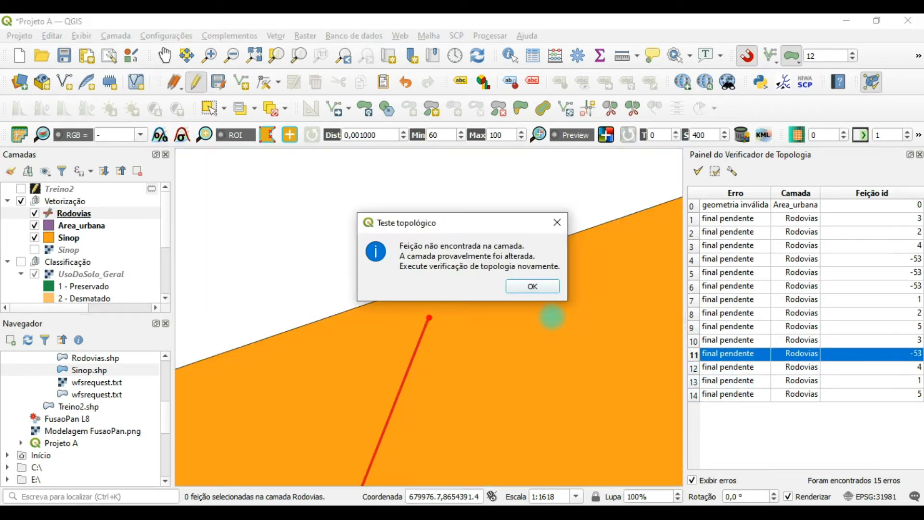
{"action": "left_click", "coordinate": [533, 286]}
{"action": "left_click", "coordinate": [209, 108]}
{"action": "left_click", "coordinate": [422, 326]}
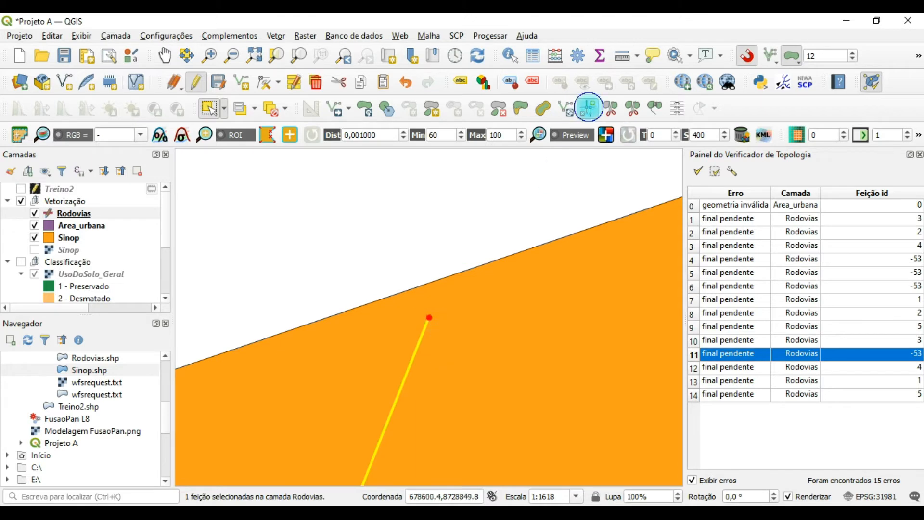
{"action": "left_click", "coordinate": [441, 279]}
{"action": "left_click", "coordinate": [429, 314]}
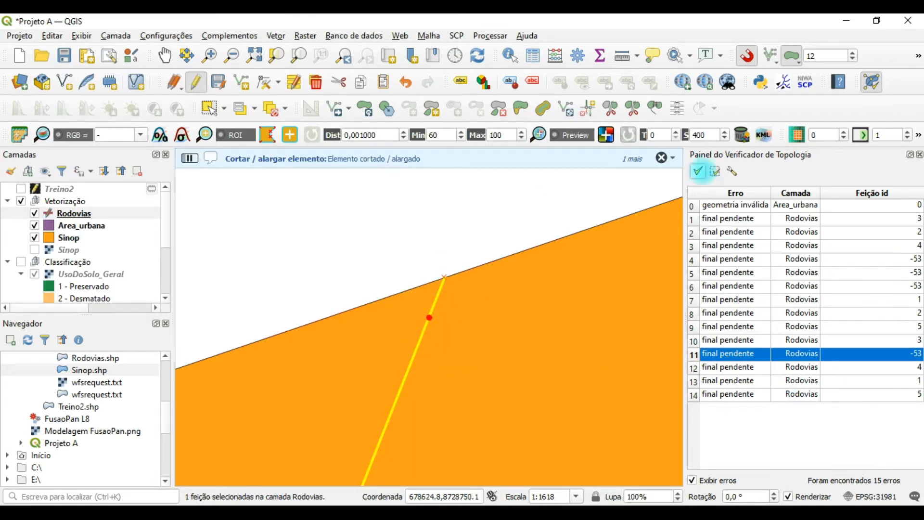
Step: Rerun the topology validation and examine Rodovias feature 2's dangling end at the main road with error display off
{"action": "left_click", "coordinate": [712, 173]}
{"action": "left_click", "coordinate": [746, 342]}
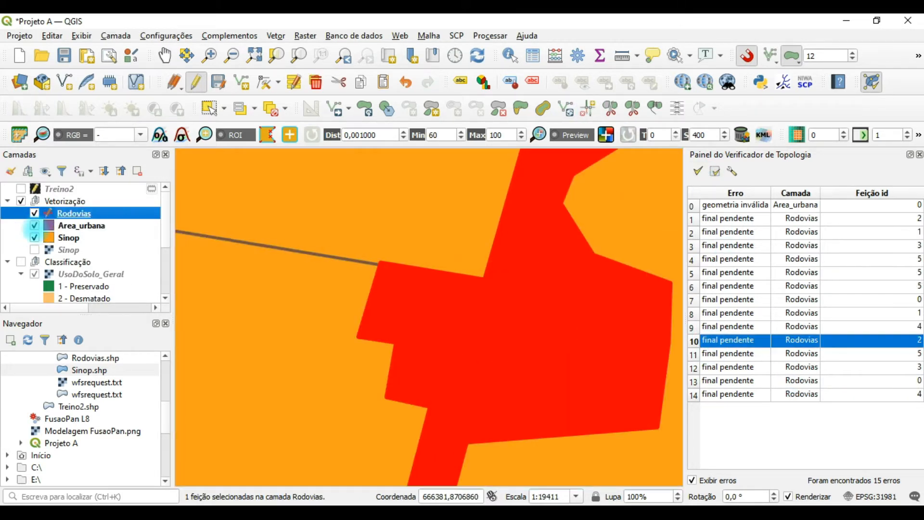
{"action": "left_click", "coordinate": [692, 480]}
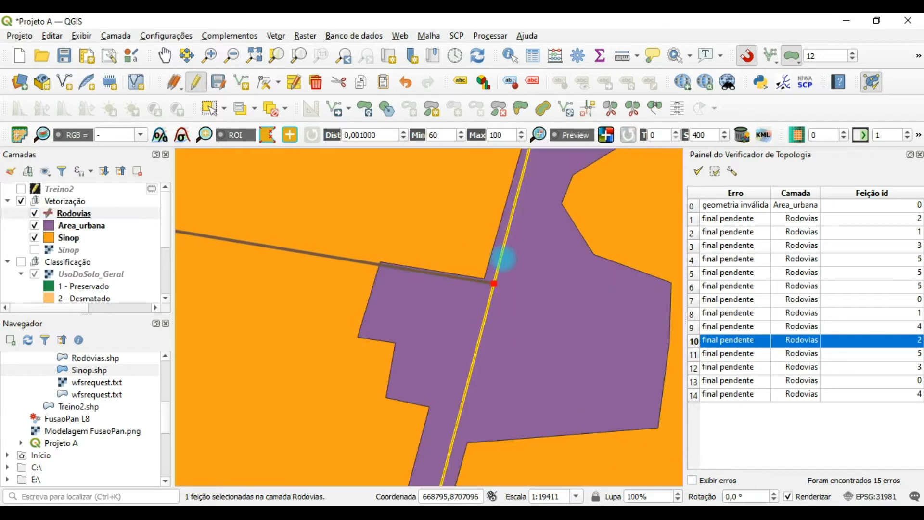
{"action": "scroll", "coordinate": [496, 283], "scroll_direction": "up", "scroll_amount": 6}
{"action": "left_click_drag", "start_coordinate": [463, 283], "coordinate": [469, 409]}
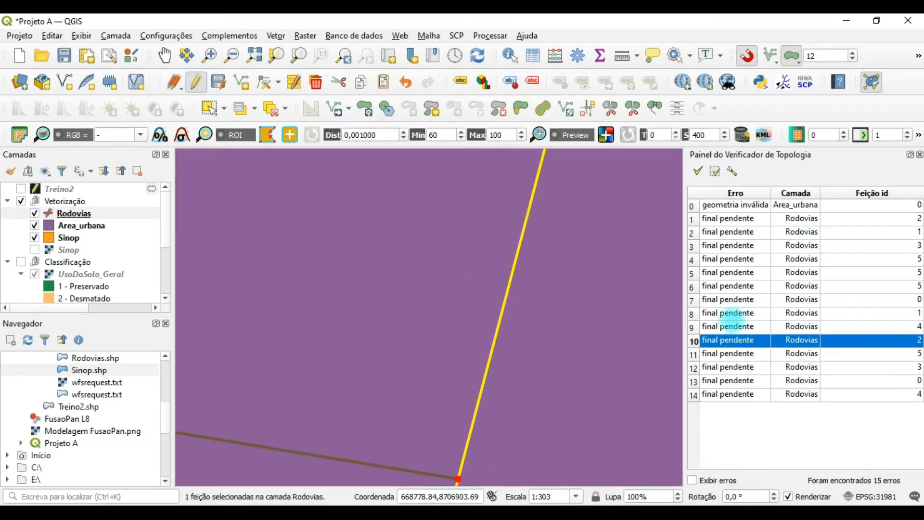
Step: Extend the short end of Rodovias feature 4 to the main road inside the urban area
{"action": "left_click", "coordinate": [730, 314]}
{"action": "left_click", "coordinate": [729, 327]}
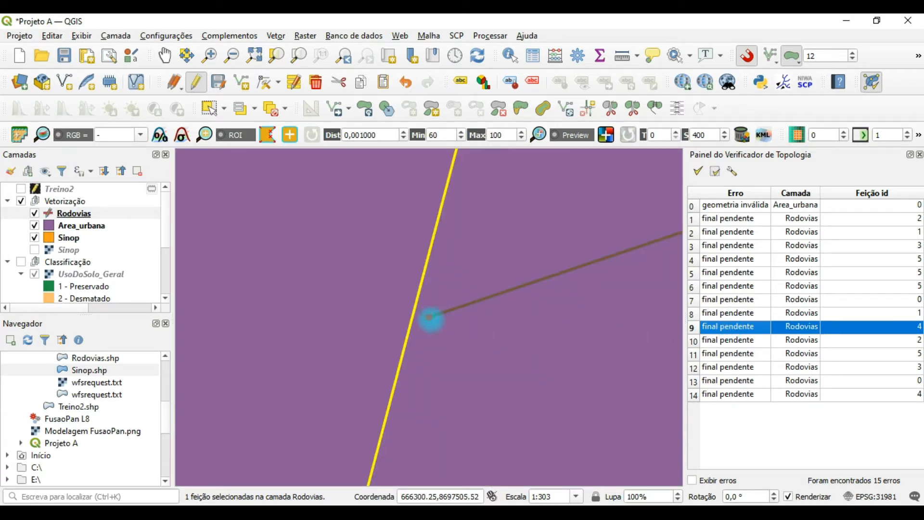
{"action": "left_click", "coordinate": [211, 109]}
{"action": "left_click", "coordinate": [487, 299]}
{"action": "left_click", "coordinate": [610, 108]}
{"action": "left_click", "coordinate": [411, 324]}
{"action": "left_click", "coordinate": [428, 316]}
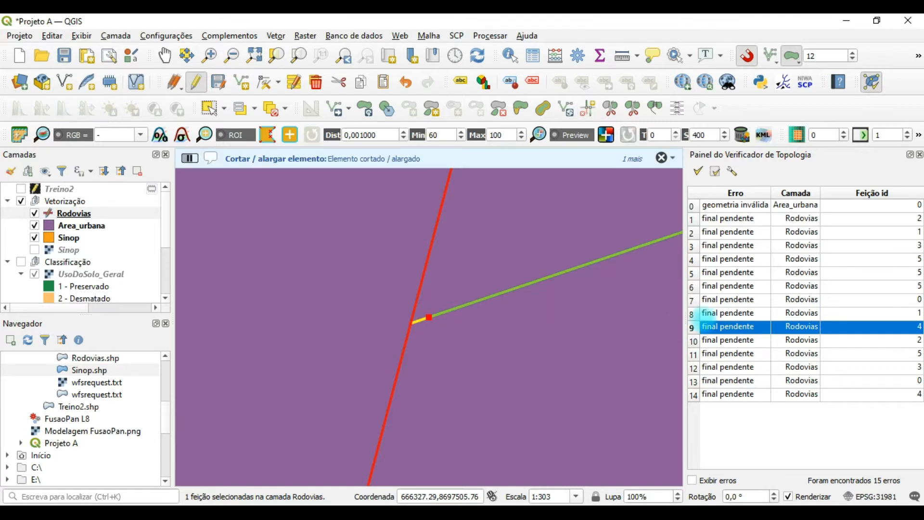
Step: Extend the short end of Rodovias feature 1 to the main road inside the urban area
{"action": "left_click", "coordinate": [713, 314]}
{"action": "scroll", "coordinate": [614, 314], "scroll_direction": "down", "scroll_amount": 3}
{"action": "left_click", "coordinate": [211, 109]}
{"action": "left_click", "coordinate": [411, 274]}
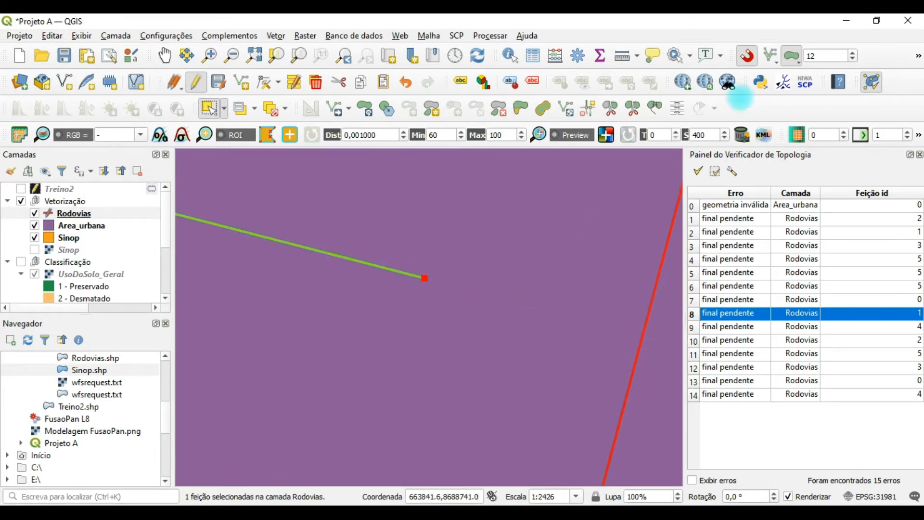
{"action": "left_click", "coordinate": [588, 108]}
{"action": "left_click", "coordinate": [644, 335]}
{"action": "left_click", "coordinate": [422, 279]}
Step: Inspect the dangling end of Rodovias feature 0 and trim the end of feature 5 that overshoots the southern Sinop boundary
{"action": "left_click", "coordinate": [714, 303]}
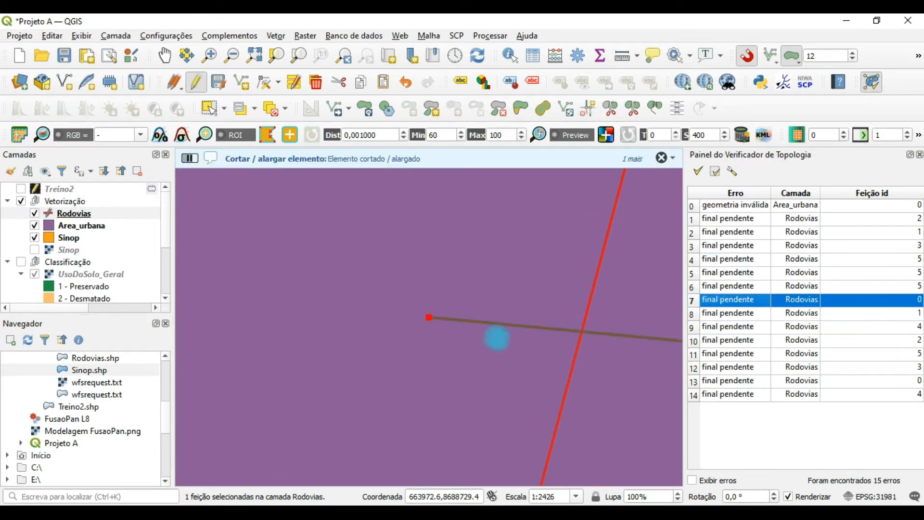
{"action": "scroll", "coordinate": [643, 414], "scroll_direction": "down", "scroll_amount": 1}
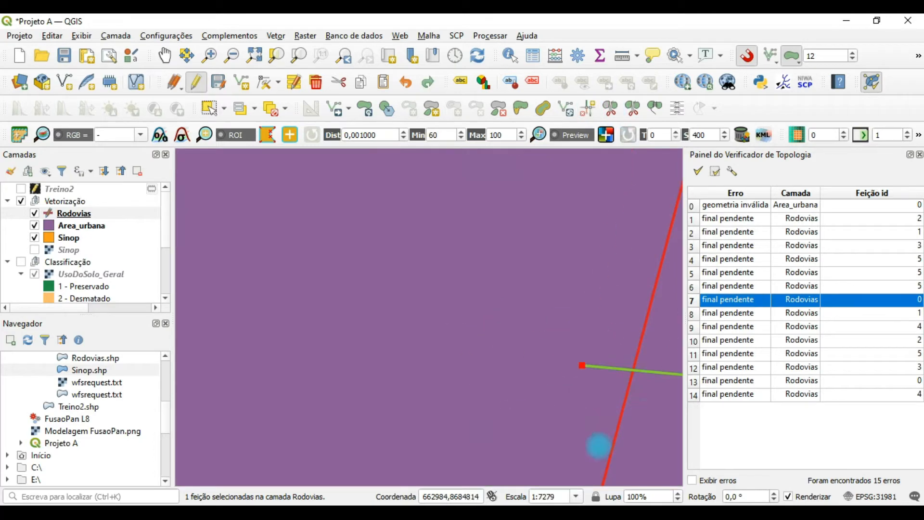
{"action": "left_click", "coordinate": [704, 288]}
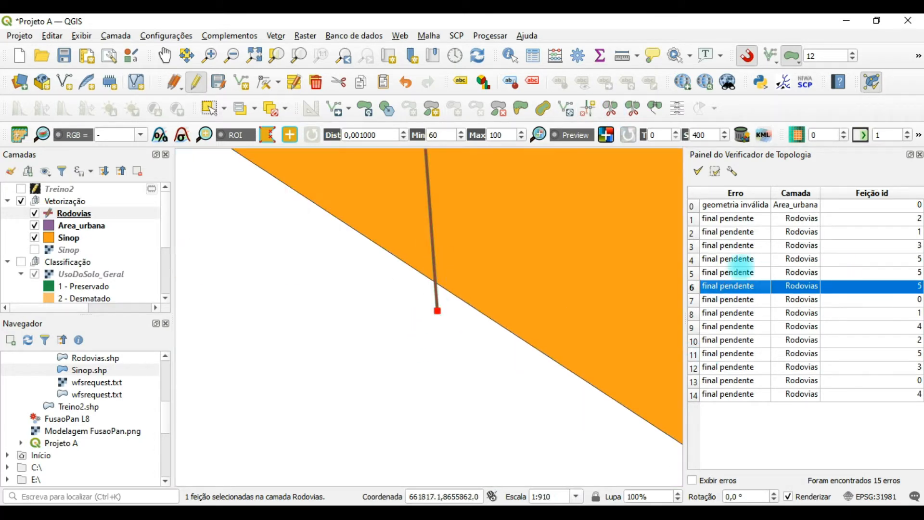
{"action": "left_click", "coordinate": [426, 277]}
{"action": "left_click", "coordinate": [438, 310]}
Step: Extend the outer end of Rodovias feature 1 to the western Sinop boundary
{"action": "left_click", "coordinate": [735, 269]}
{"action": "left_click", "coordinate": [735, 233]}
{"action": "scroll", "coordinate": [466, 304], "scroll_direction": "up", "scroll_amount": 4}
{"action": "left_click", "coordinate": [265, 83]}
{"action": "left_click", "coordinate": [588, 109]}
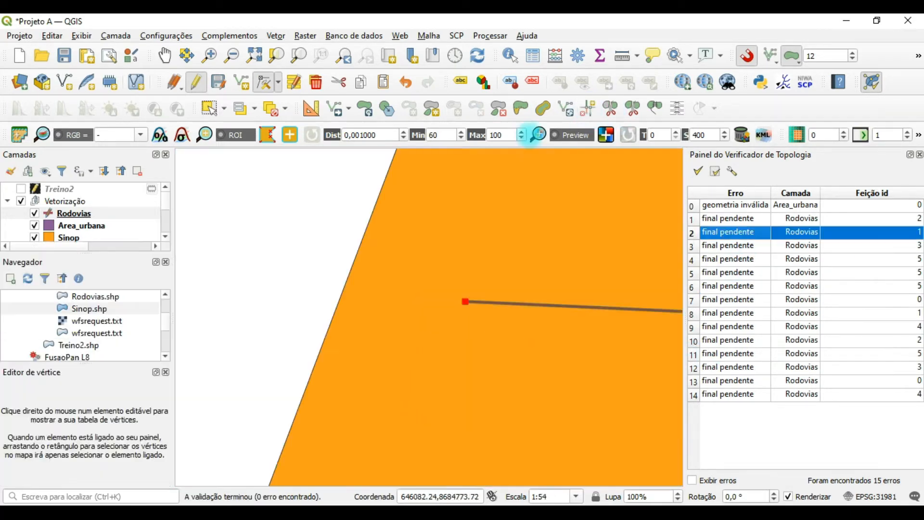
{"action": "left_click", "coordinate": [342, 290]}
{"action": "left_click", "coordinate": [468, 304]}
Step: Extend the outer end of Rodovias feature 2 to the western Sinop boundary
{"action": "left_click", "coordinate": [736, 219]}
{"action": "scroll", "coordinate": [372, 325], "scroll_direction": "down", "scroll_amount": 3}
{"action": "left_click", "coordinate": [238, 331]}
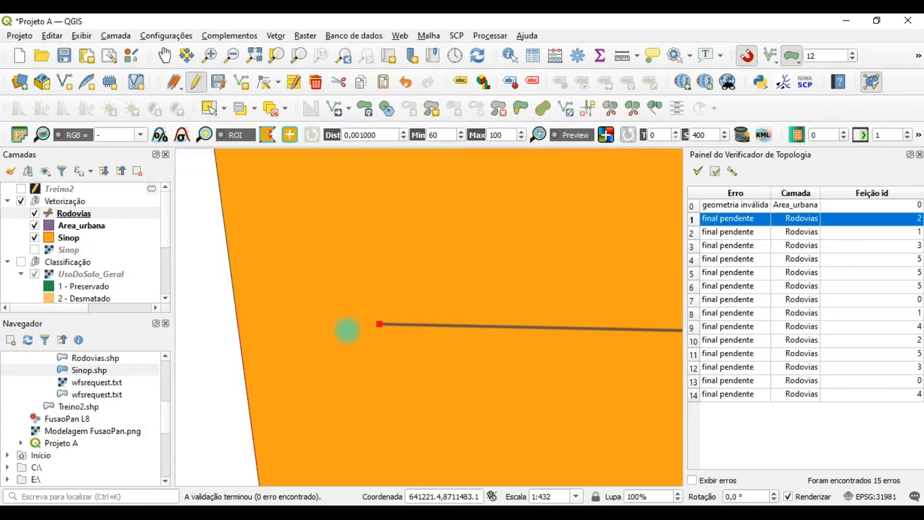
{"action": "left_click", "coordinate": [385, 325]}
Step: Save the Rodovias edits and rerun the topology validation, going to the invalid geometry error of Area_urbana
{"action": "left_click", "coordinate": [218, 82]}
{"action": "left_click", "coordinate": [698, 171]}
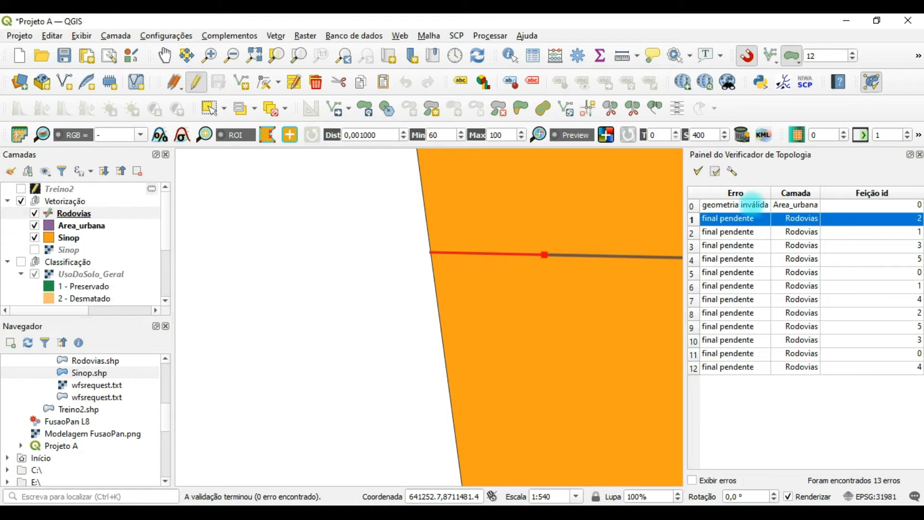
{"action": "left_click", "coordinate": [735, 204]}
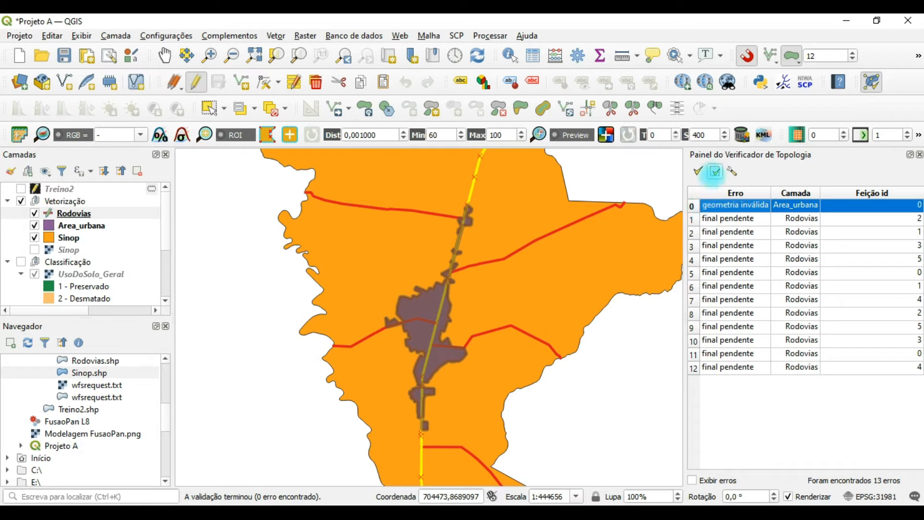
Step: Delete the Rodovias topology rules for dangles, pseudos and invalid geometries, and rerun the validation with only the Area_urbana rule
{"action": "left_click", "coordinate": [733, 171]}
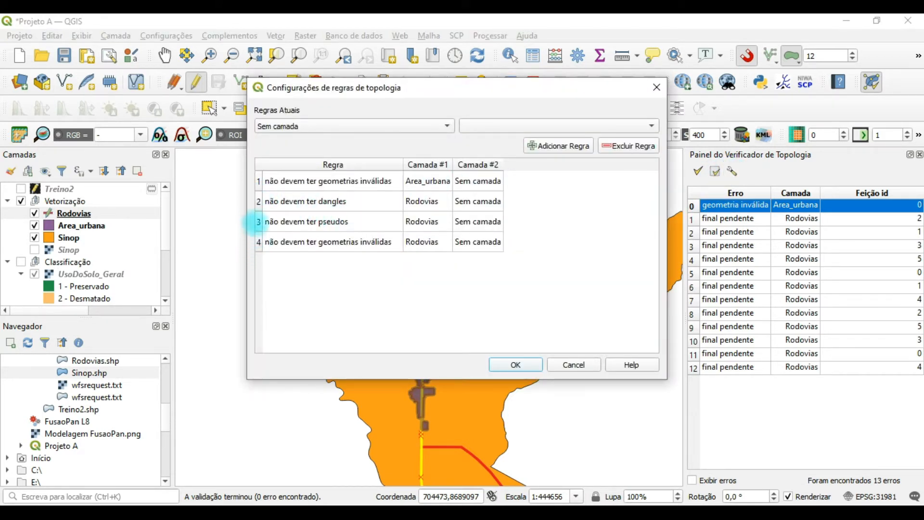
{"action": "left_click", "coordinate": [259, 201]}
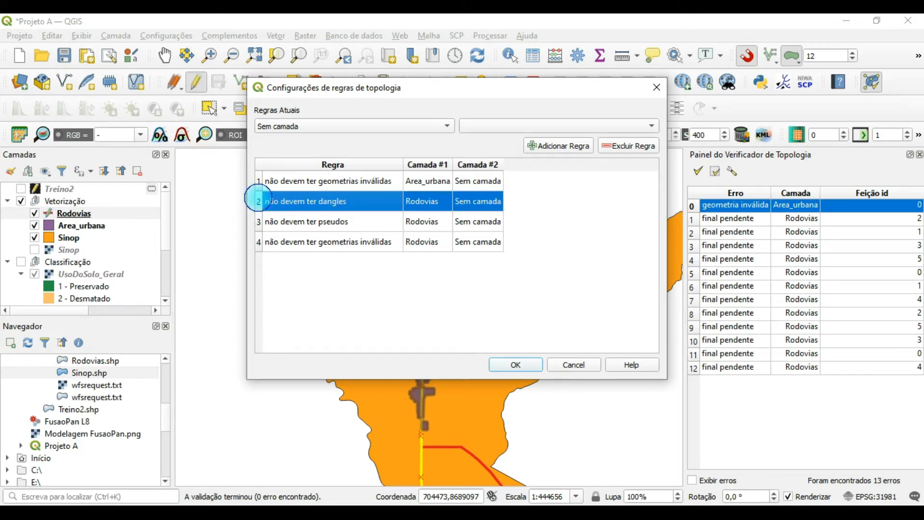
{"action": "left_click", "coordinate": [621, 145]}
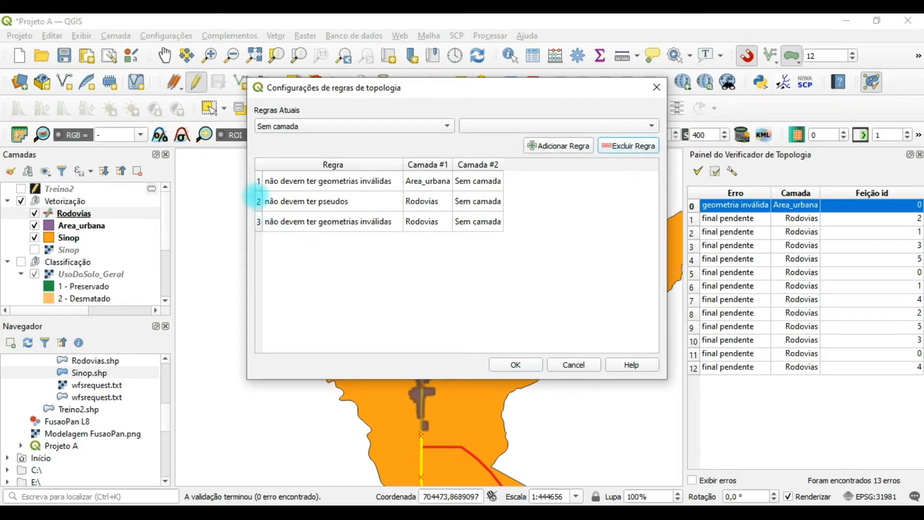
{"action": "left_click", "coordinate": [259, 201]}
{"action": "left_click", "coordinate": [626, 145]}
{"action": "left_click", "coordinate": [259, 201]}
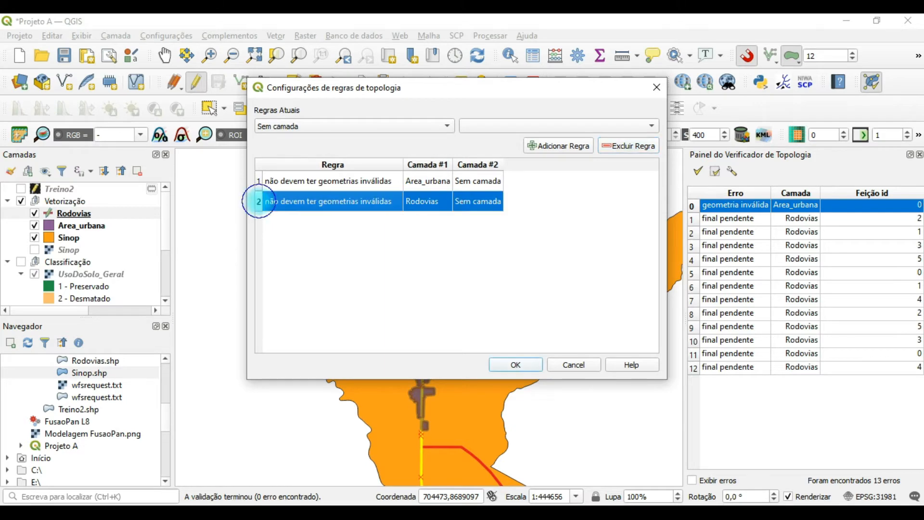
{"action": "left_click", "coordinate": [617, 145]}
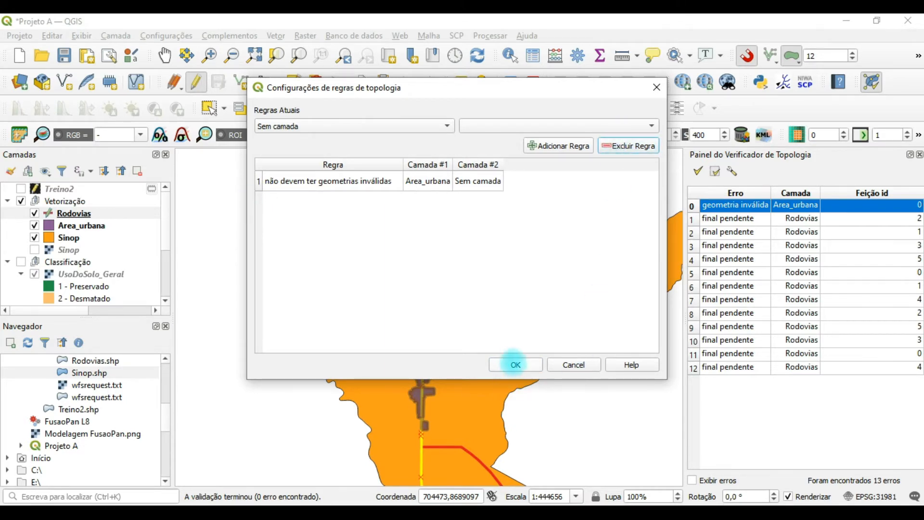
{"action": "left_click", "coordinate": [516, 365]}
{"action": "left_click", "coordinate": [697, 171]}
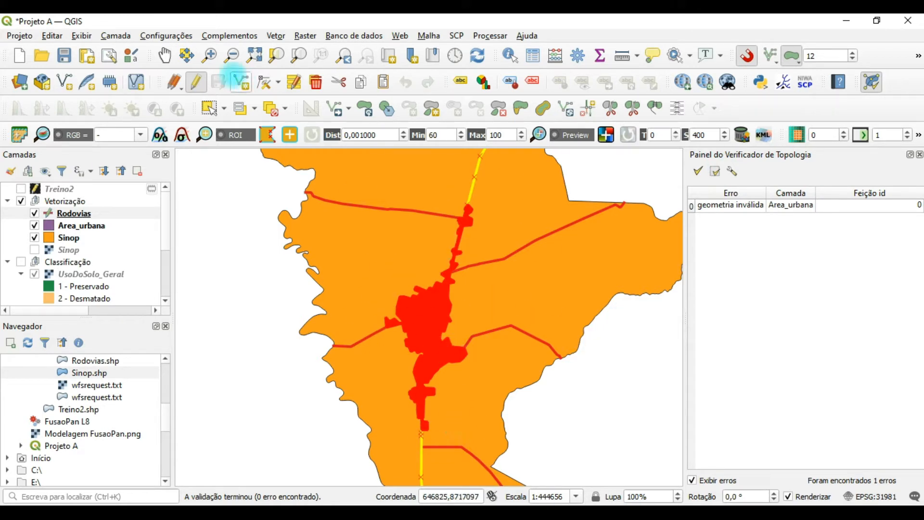
Step: Clear the feature selection and examine Area_urbana's invalid geometry with the error display on and off
{"action": "left_click", "coordinate": [267, 109]}
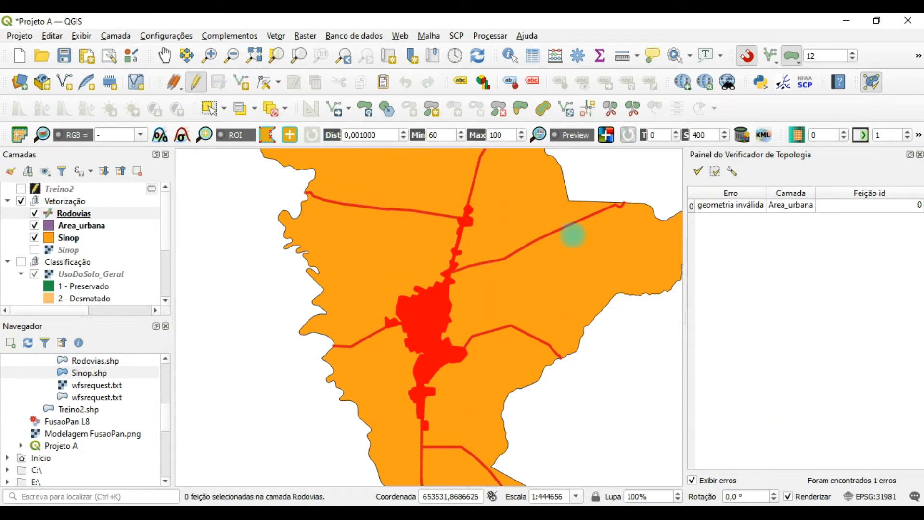
{"action": "left_click", "coordinate": [693, 480]}
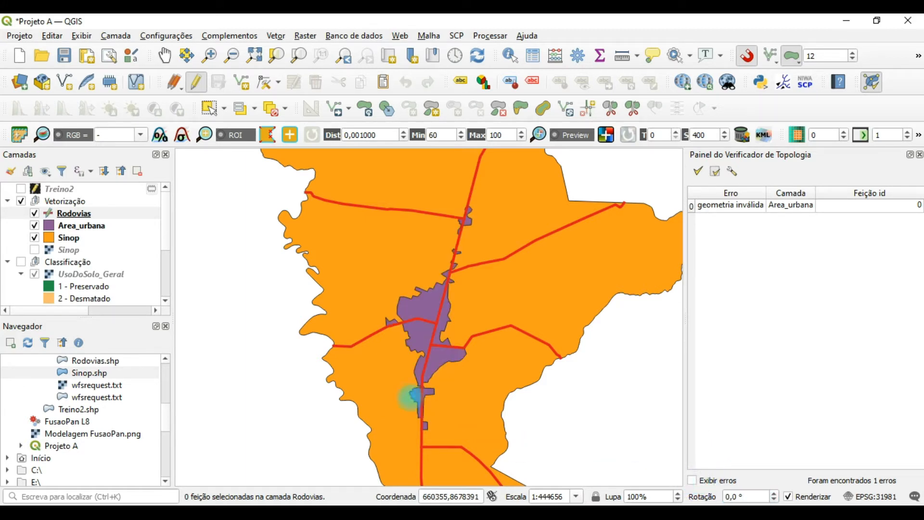
{"action": "scroll", "coordinate": [456, 383], "scroll_direction": "up", "scroll_amount": 2}
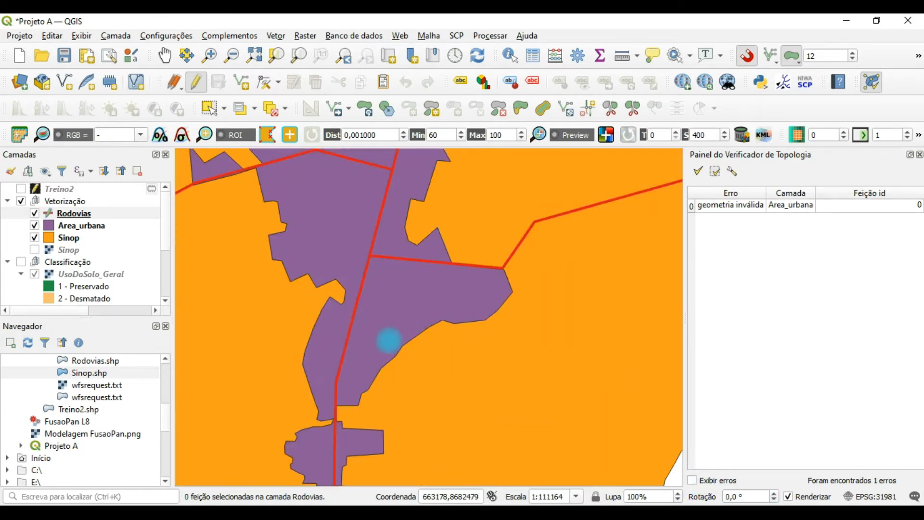
{"action": "left_click", "coordinate": [694, 480]}
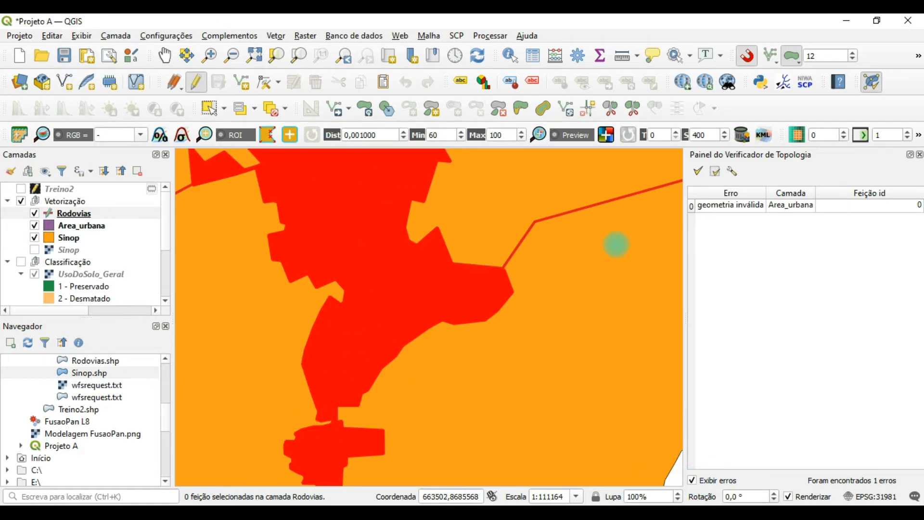
{"action": "left_click", "coordinate": [694, 479]}
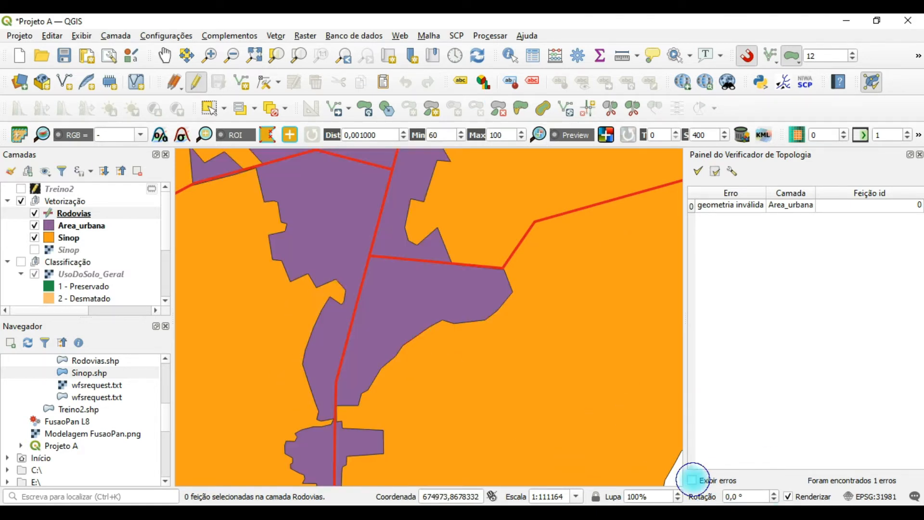
{"action": "scroll", "coordinate": [335, 268], "scroll_direction": "down", "scroll_amount": 1}
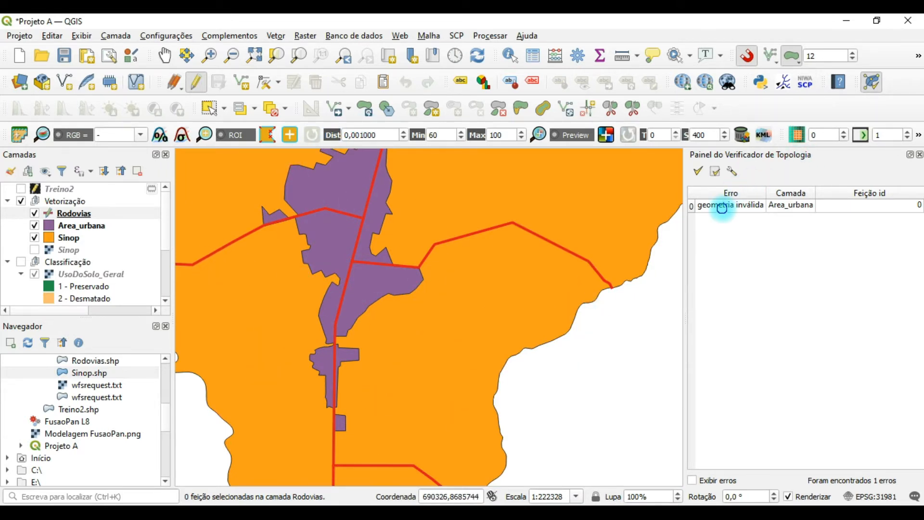
{"action": "left_click", "coordinate": [708, 210]}
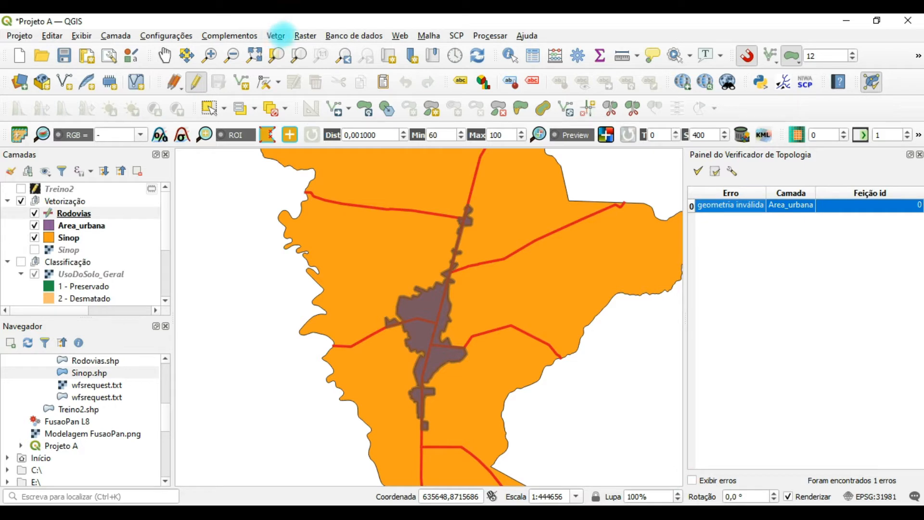
Step: Run Verificar a validade on Area_urbana with the GEOS method, loading only the error output as a temporary layer
{"action": "left_click", "coordinate": [275, 36]}
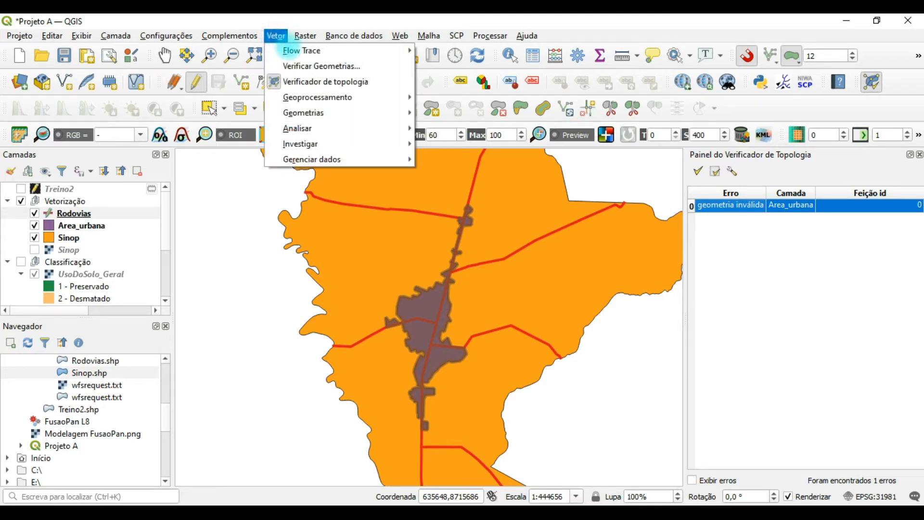
{"action": "mouse_move", "coordinate": [333, 112]}
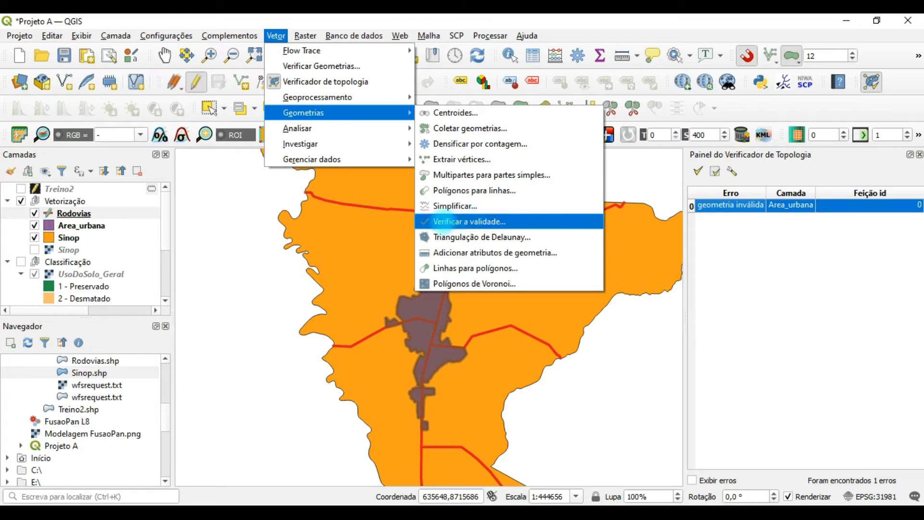
{"action": "left_click", "coordinate": [440, 222]}
{"action": "left_click", "coordinate": [173, 107]}
{"action": "left_click", "coordinate": [201, 93]}
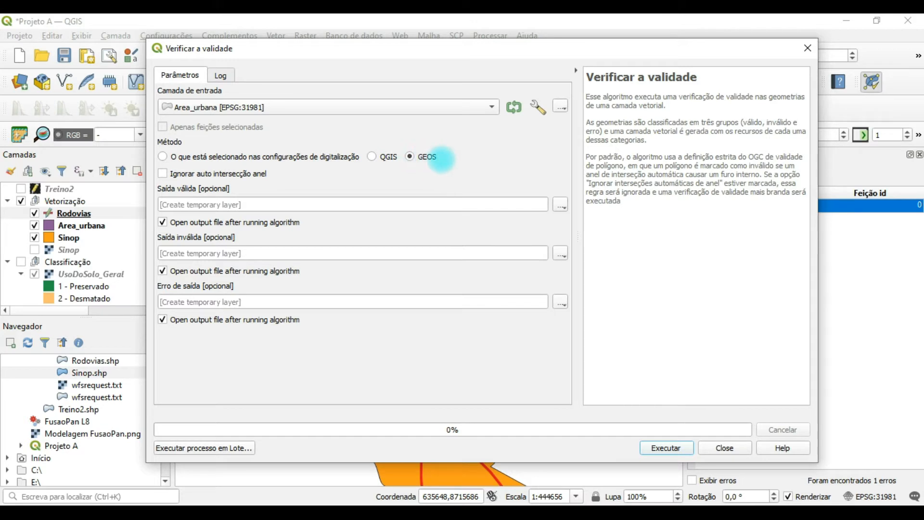
{"action": "left_click", "coordinate": [162, 222]}
{"action": "left_click", "coordinate": [162, 270]}
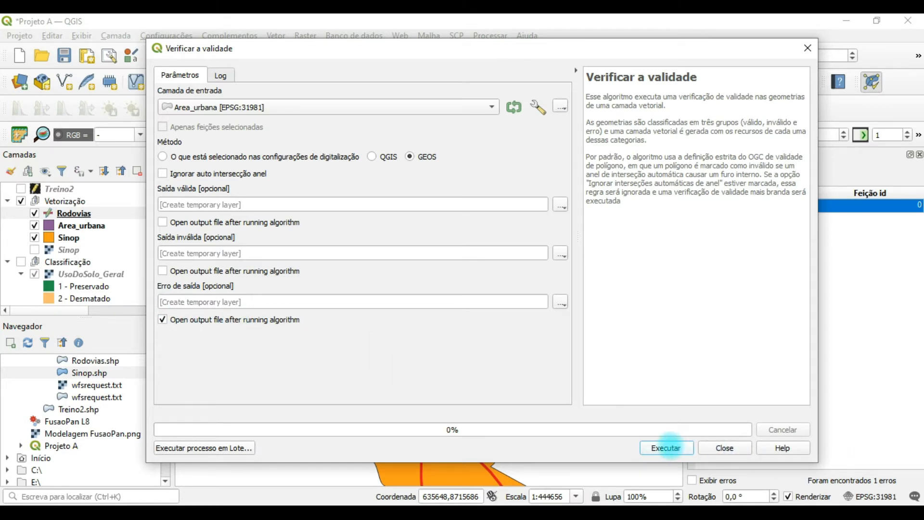
{"action": "left_click", "coordinate": [670, 446]}
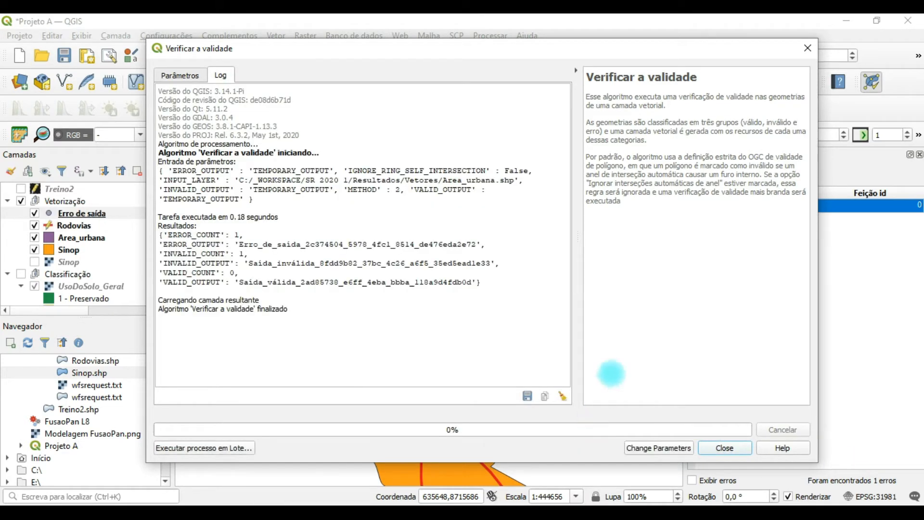
{"action": "left_click", "coordinate": [725, 447]}
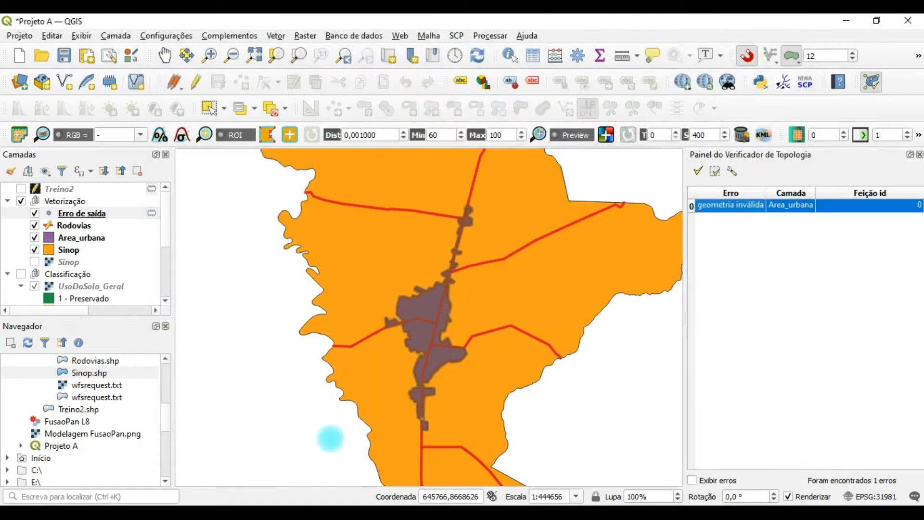
Step: Open the attribute table of the Erro de saída layer and move it aside to uncover the map
{"action": "left_click", "coordinate": [77, 213]}
{"action": "right_click", "coordinate": [90, 212]}
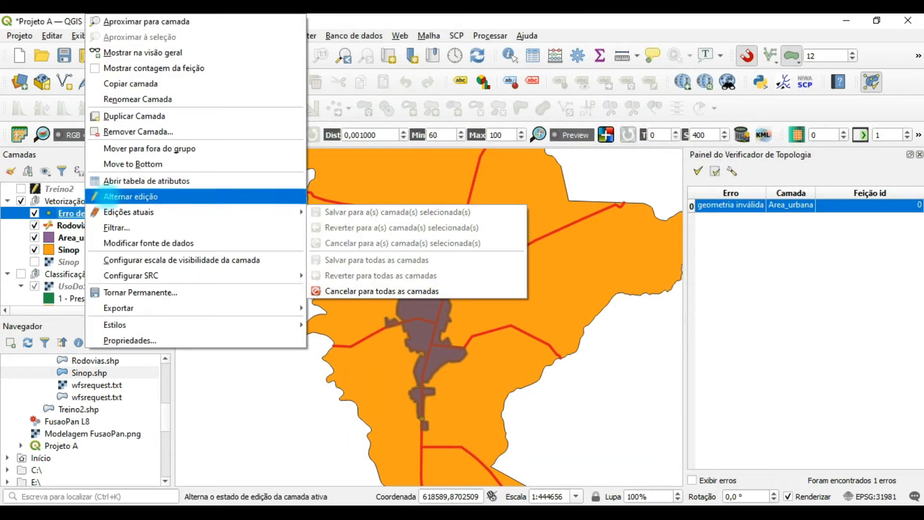
{"action": "left_click", "coordinate": [146, 181]}
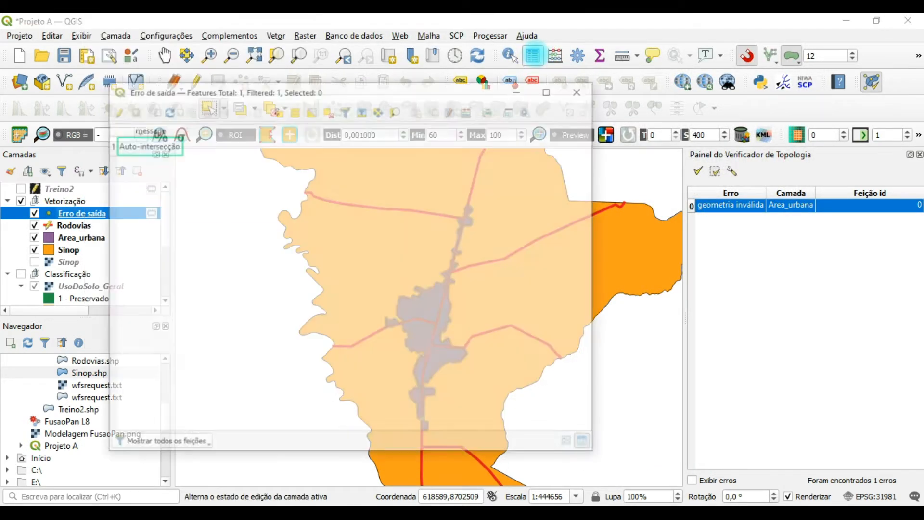
{"action": "left_click_drag", "start_coordinate": [326, 87], "coordinate": [769, 63]}
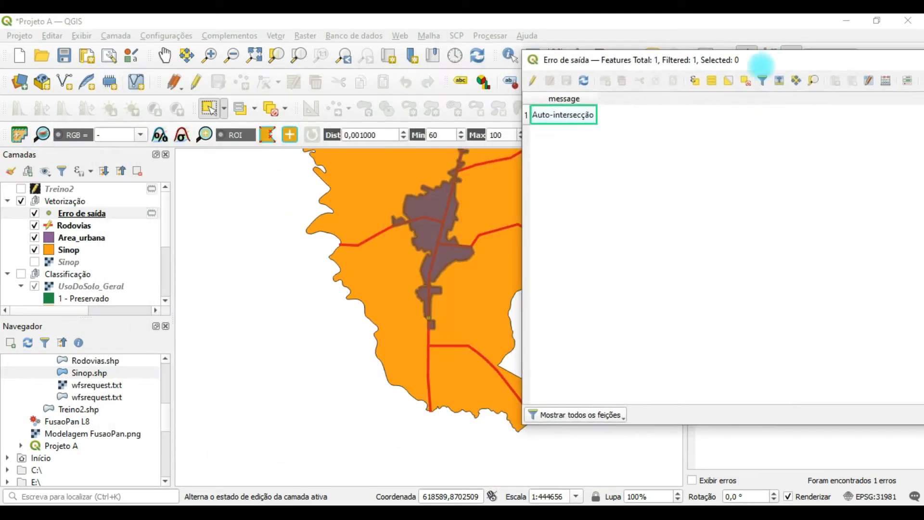
Step: Select the Auto-intersecção record in the Erro de saída table and highlight its feature on the map
{"action": "right_click", "coordinate": [567, 115]}
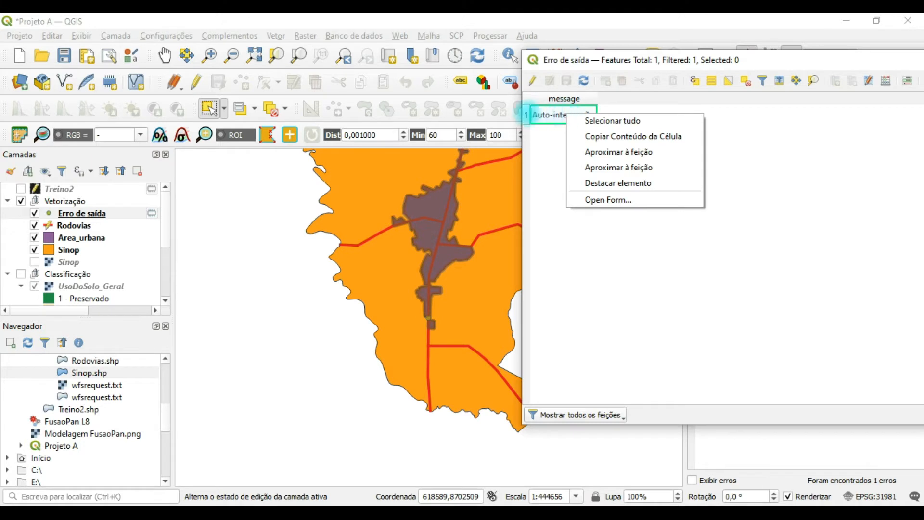
{"action": "left_click", "coordinate": [526, 114]}
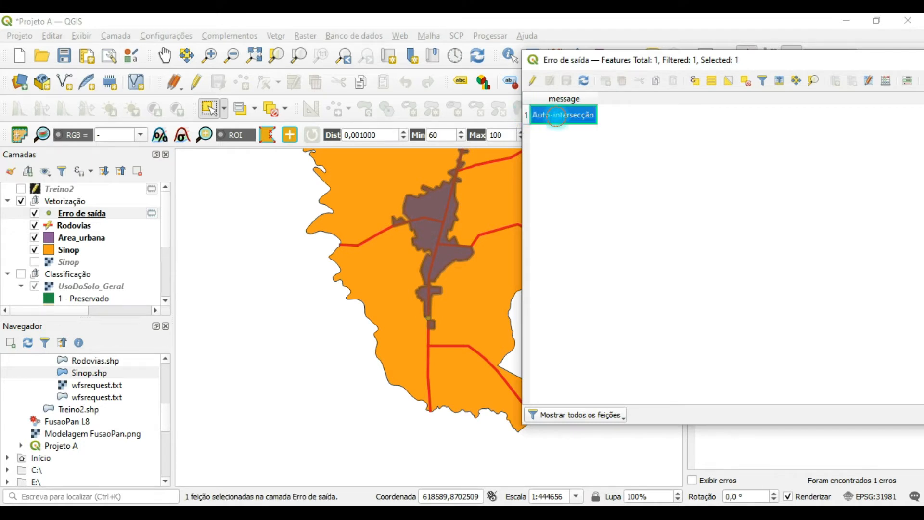
{"action": "right_click", "coordinate": [557, 116]}
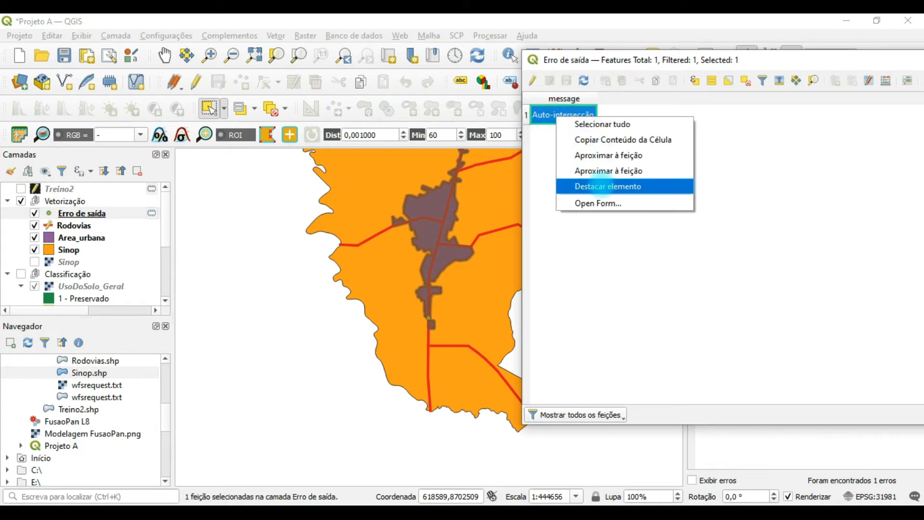
{"action": "left_click", "coordinate": [605, 187]}
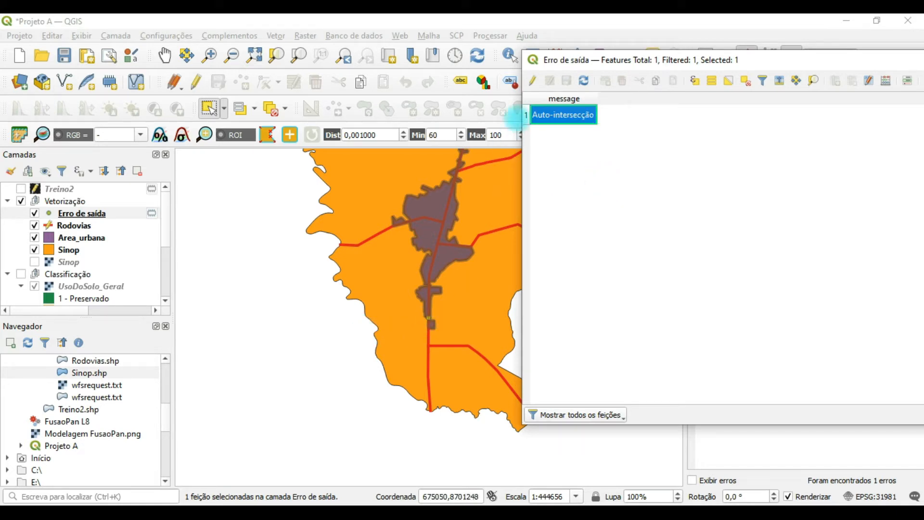
{"action": "right_click", "coordinate": [542, 116]}
{"action": "left_click", "coordinate": [592, 185]}
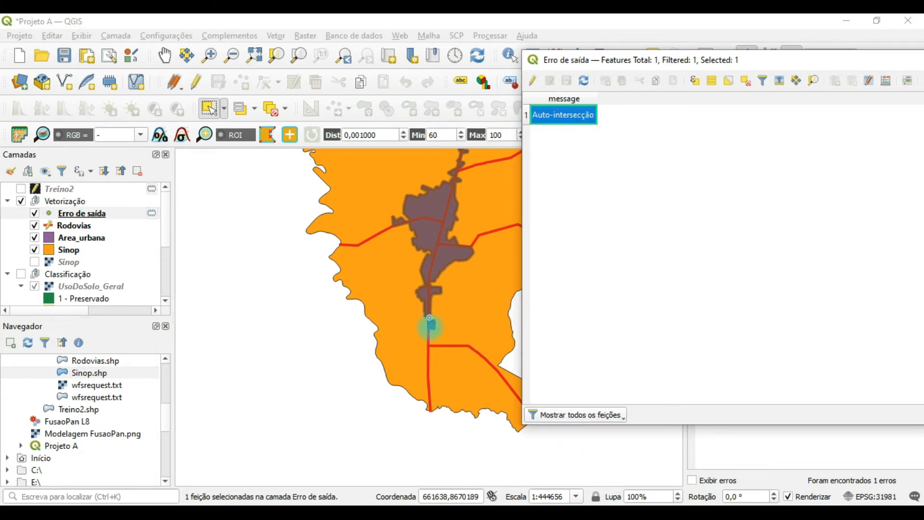
Step: Hide the Sinop polygon layer and show the Sinop raster beneath the self-intersection point
{"action": "scroll", "coordinate": [430, 322], "scroll_direction": "up", "scroll_amount": 2}
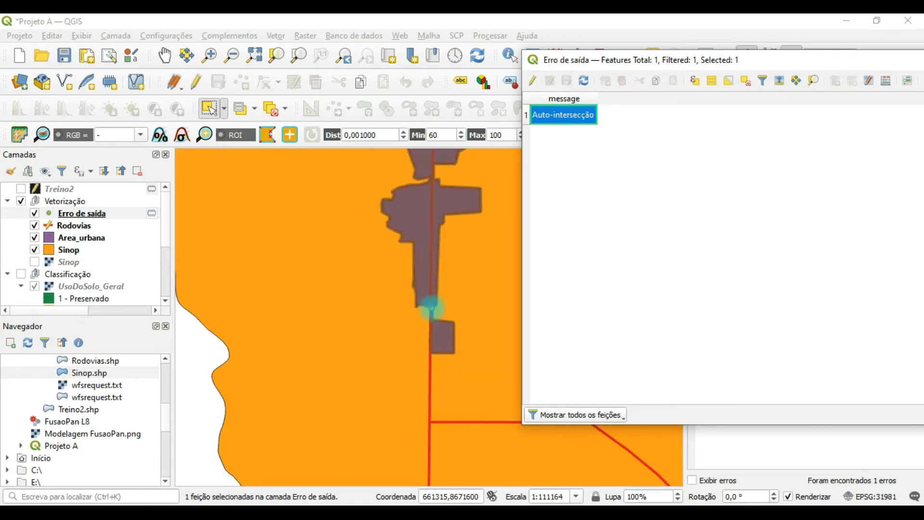
{"action": "scroll", "coordinate": [433, 308], "scroll_direction": "up", "scroll_amount": 6}
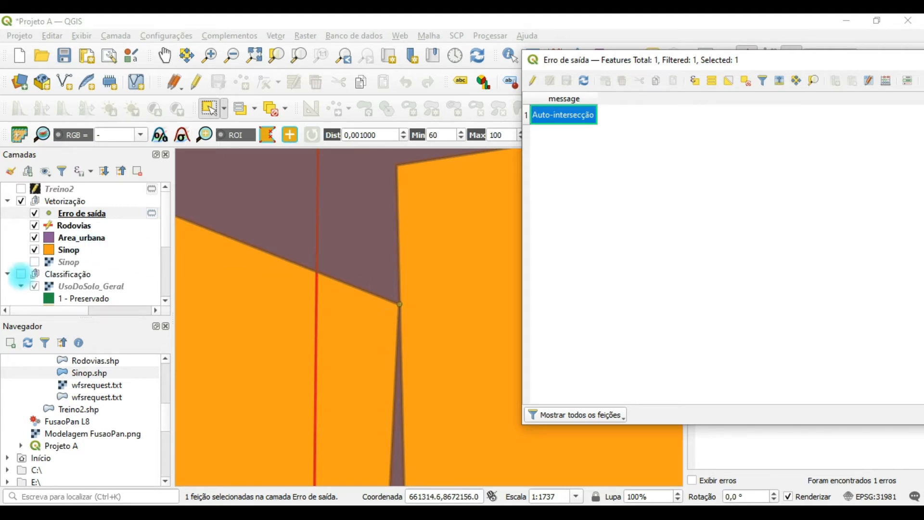
{"action": "left_click", "coordinate": [34, 252]}
{"action": "left_click", "coordinate": [34, 249]}
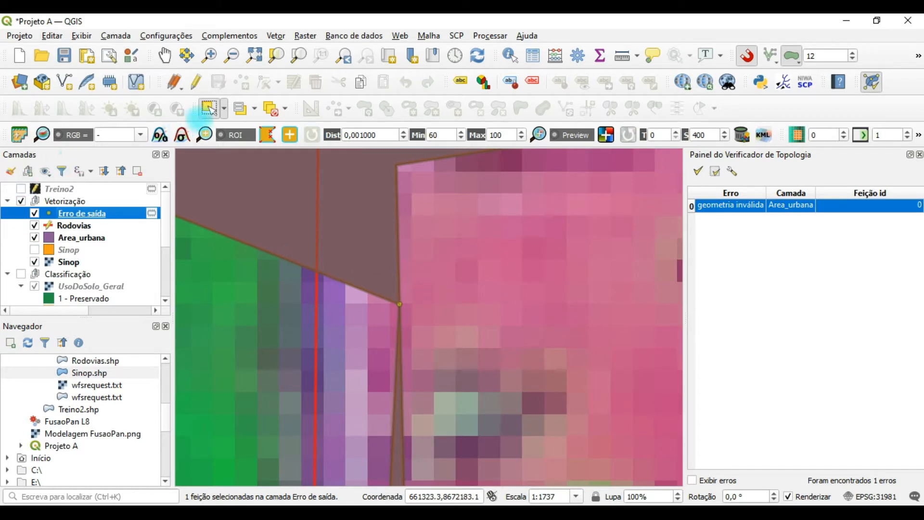
Step: Start editing Area_urbana and move the polygon vertex at the self-intersection point to the polygon's edge just west of the highway
{"action": "scroll", "coordinate": [56, 214], "scroll_direction": "down", "scroll_amount": 1}
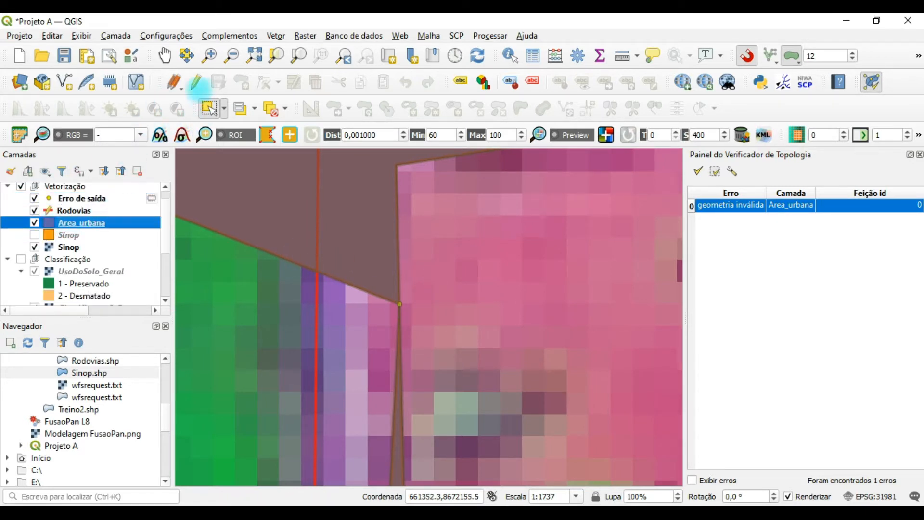
{"action": "left_click", "coordinate": [196, 82]}
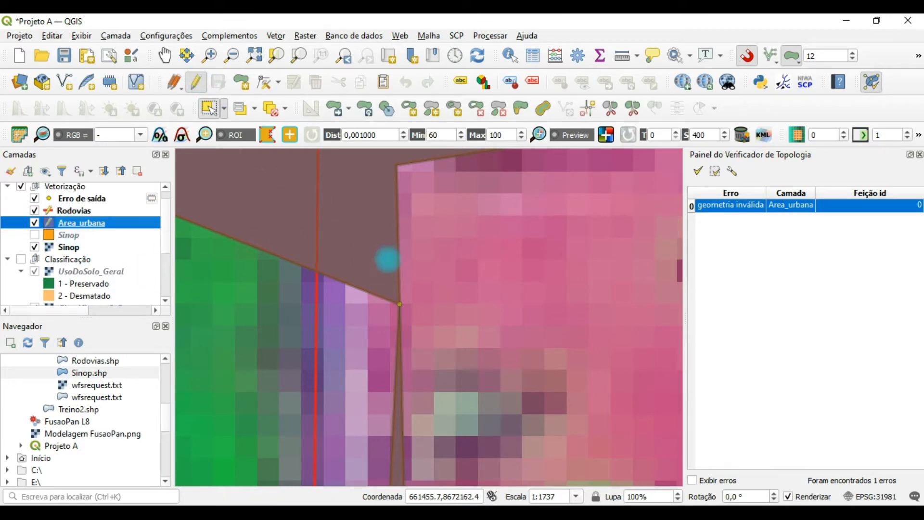
{"action": "scroll", "coordinate": [385, 277], "scroll_direction": "down", "scroll_amount": 3}
{"action": "scroll", "coordinate": [378, 279], "scroll_direction": "up", "scroll_amount": 2}
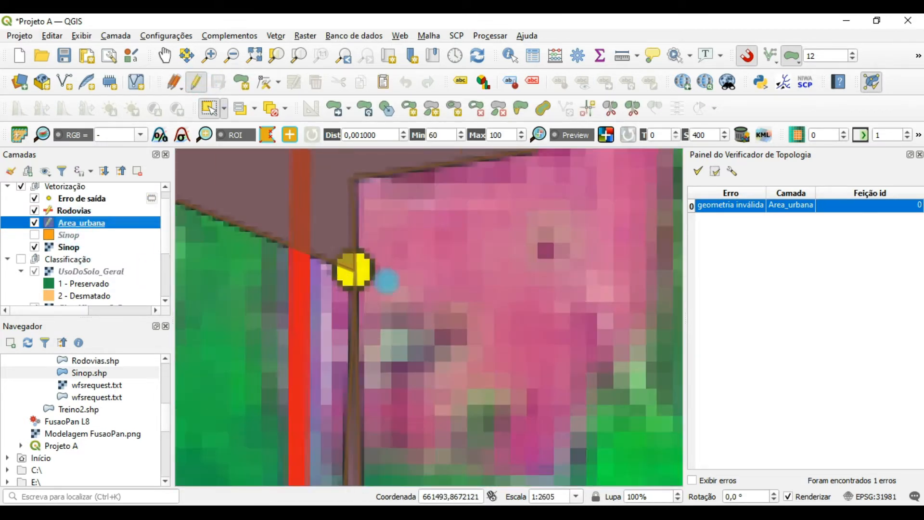
{"action": "scroll", "coordinate": [347, 268], "scroll_direction": "up", "scroll_amount": 1}
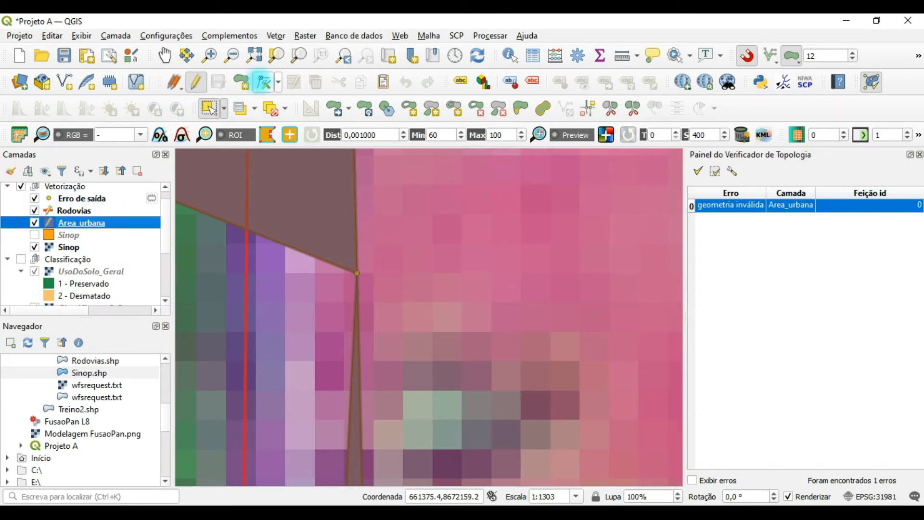
{"action": "left_click", "coordinate": [264, 82]}
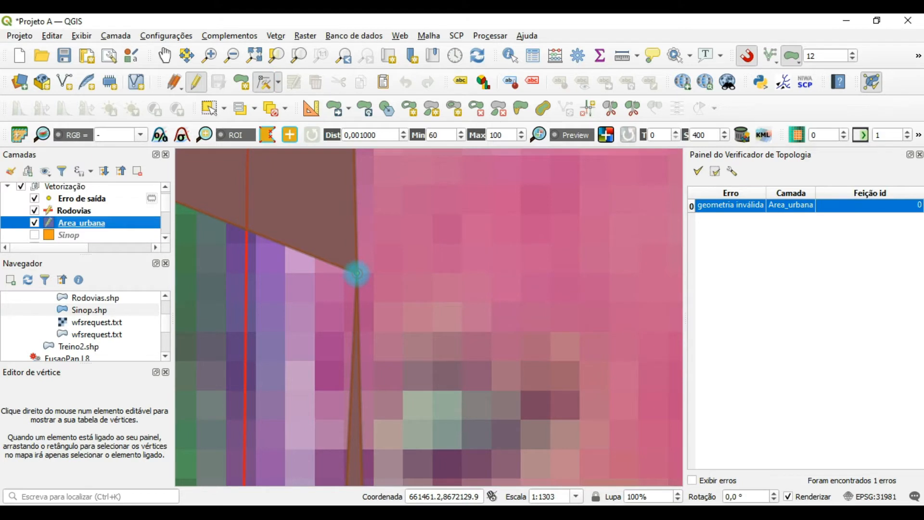
{"action": "left_click", "coordinate": [357, 273]}
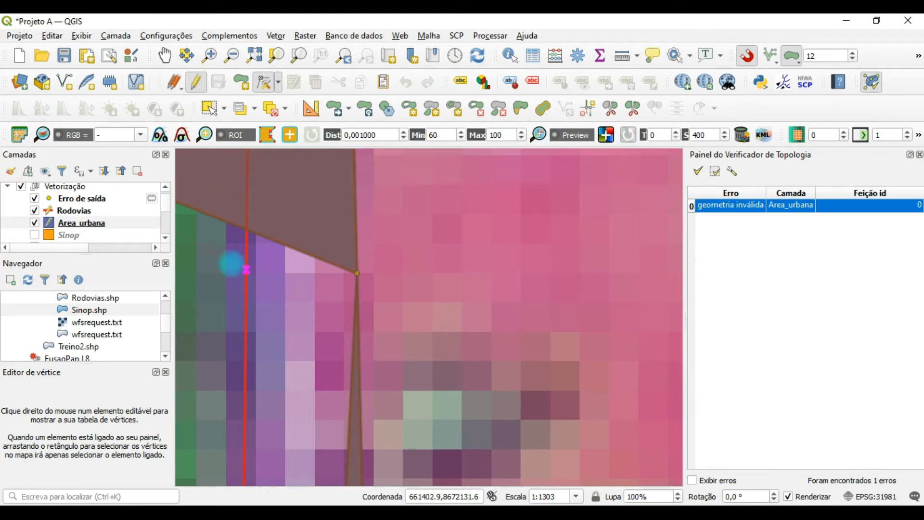
{"action": "left_click", "coordinate": [225, 223]}
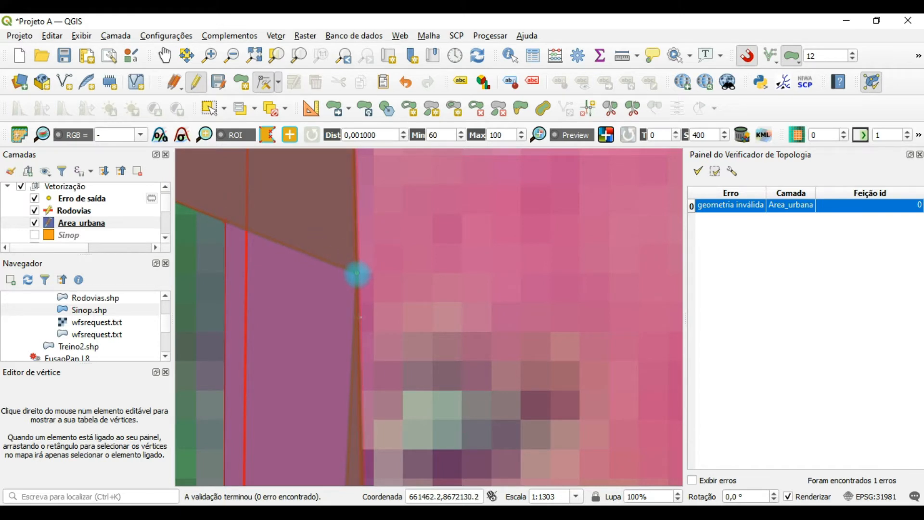
{"action": "left_click", "coordinate": [358, 273]}
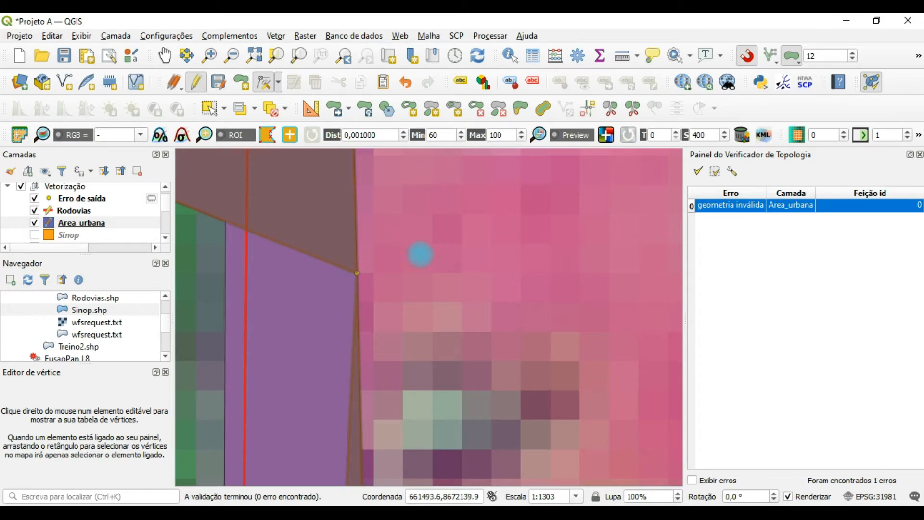
Step: Save the Area_urbana edits and end the layer's editing session
{"action": "scroll", "coordinate": [422, 256], "scroll_direction": "down", "scroll_amount": 2}
{"action": "scroll", "coordinate": [424, 258], "scroll_direction": "down", "scroll_amount": 2}
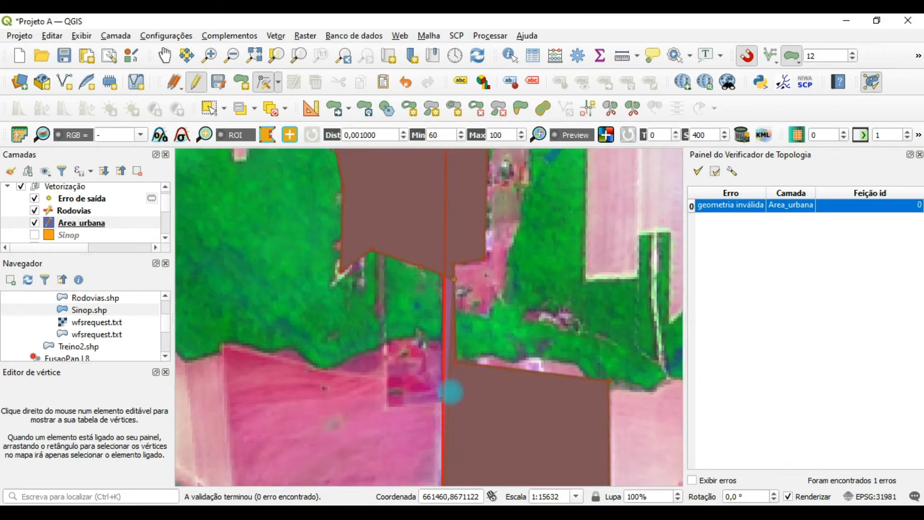
{"action": "left_click", "coordinate": [165, 55]}
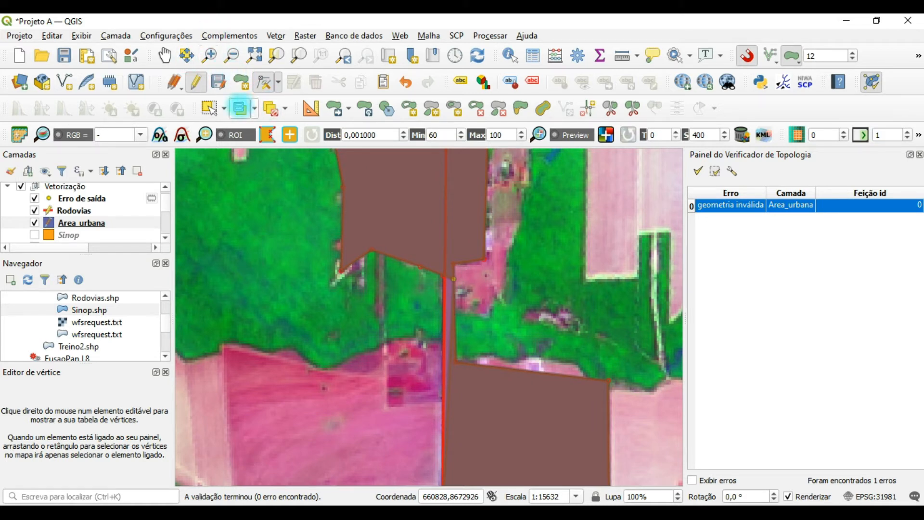
{"action": "left_click", "coordinate": [219, 83]}
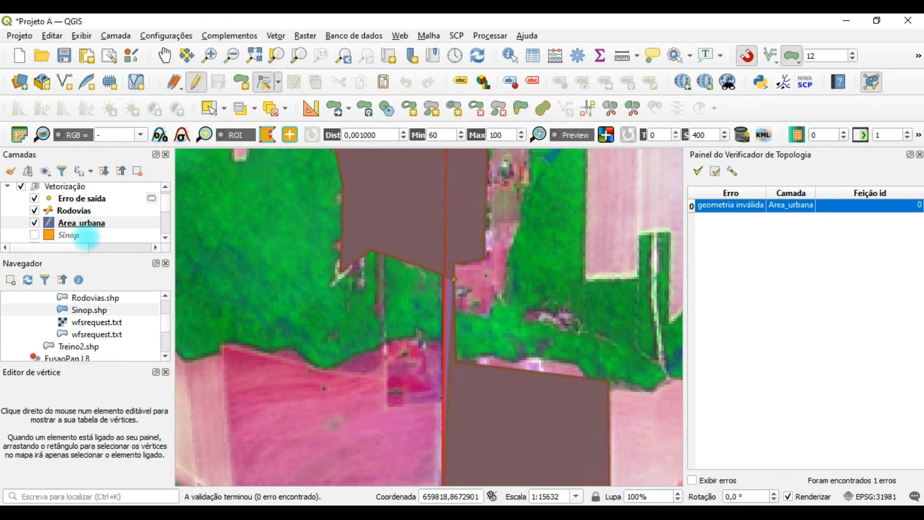
{"action": "left_click", "coordinate": [196, 83]}
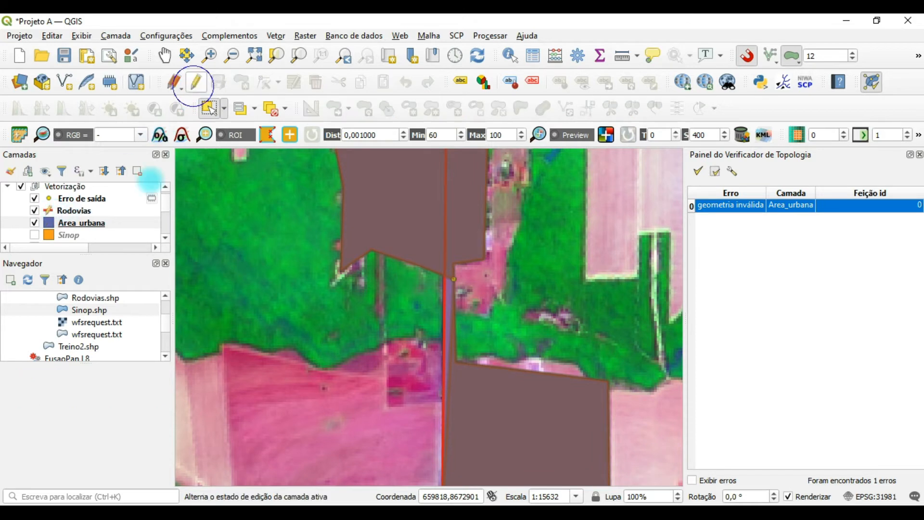
Step: Remove the Erro de saída layer from the project and rerun the topology validation of all rules
{"action": "left_click", "coordinate": [94, 211]}
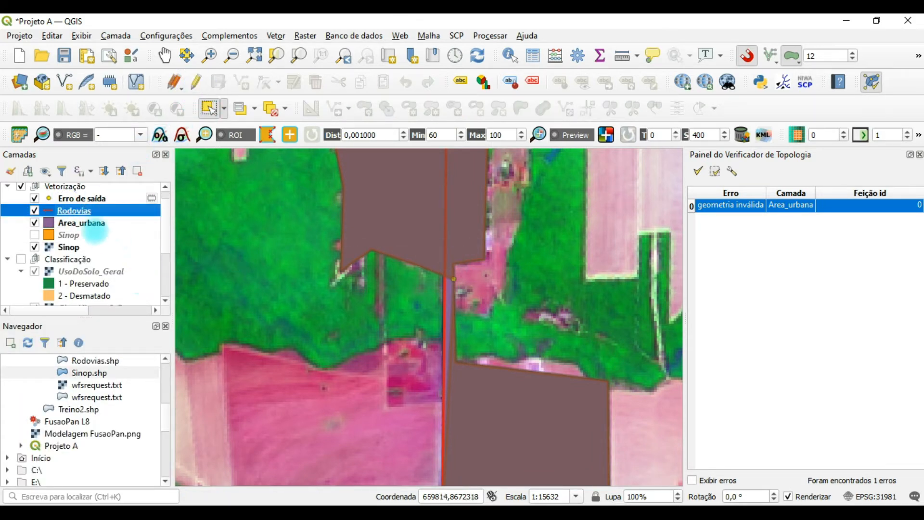
{"action": "right_click", "coordinate": [76, 198]}
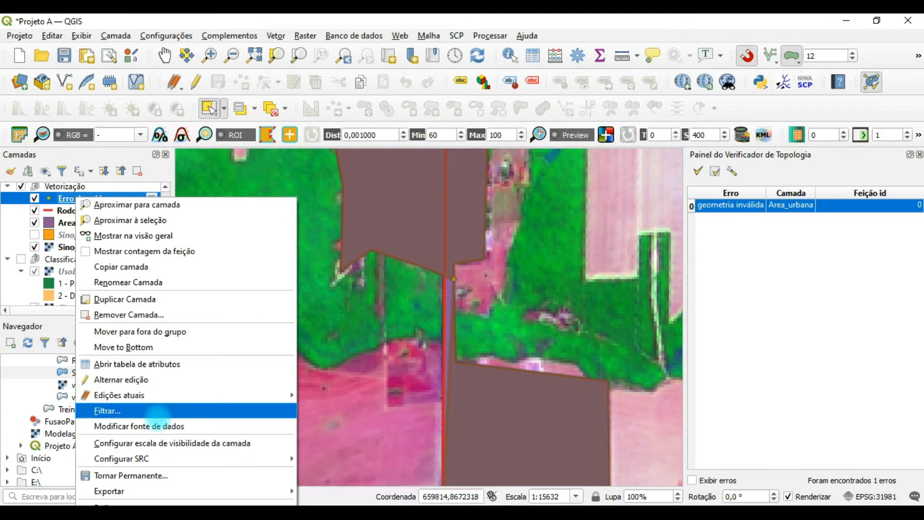
{"action": "left_click", "coordinate": [158, 315]}
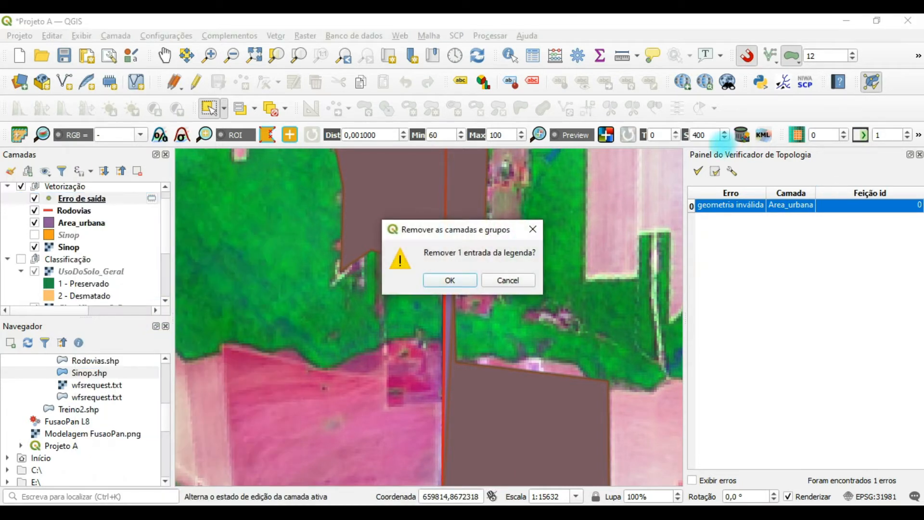
{"action": "left_click", "coordinate": [450, 280]}
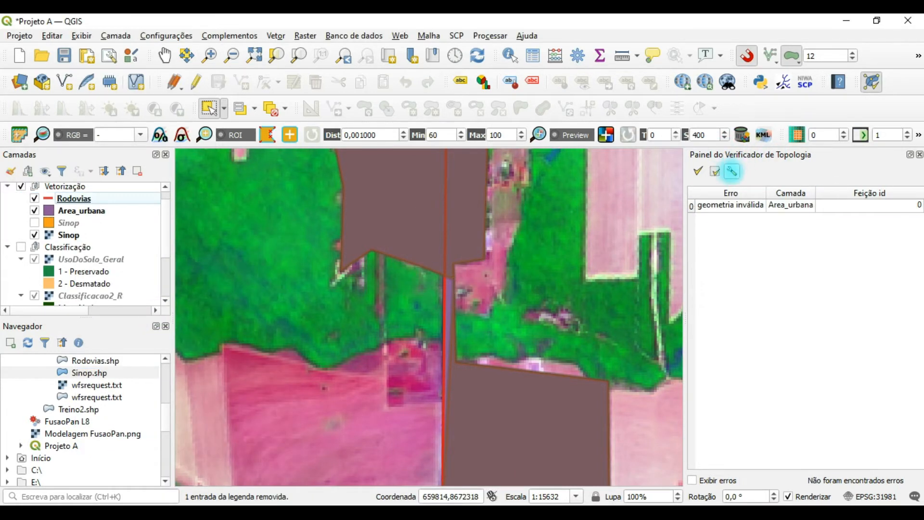
{"action": "left_click", "coordinate": [698, 171]}
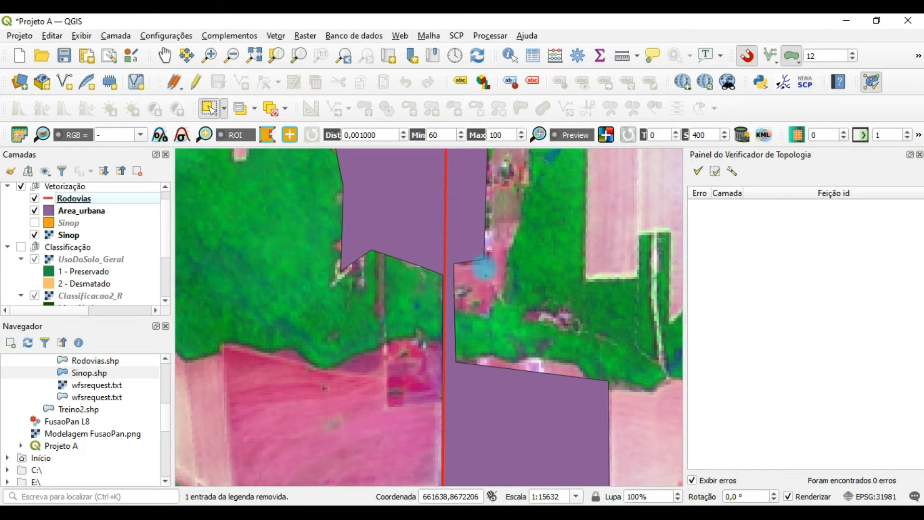
Step: Hide the Sinop raster and show the Sinop polygon layer again
{"action": "scroll", "coordinate": [483, 268], "scroll_direction": "down", "scroll_amount": 3}
{"action": "scroll", "coordinate": [490, 180], "scroll_direction": "up", "scroll_amount": 1}
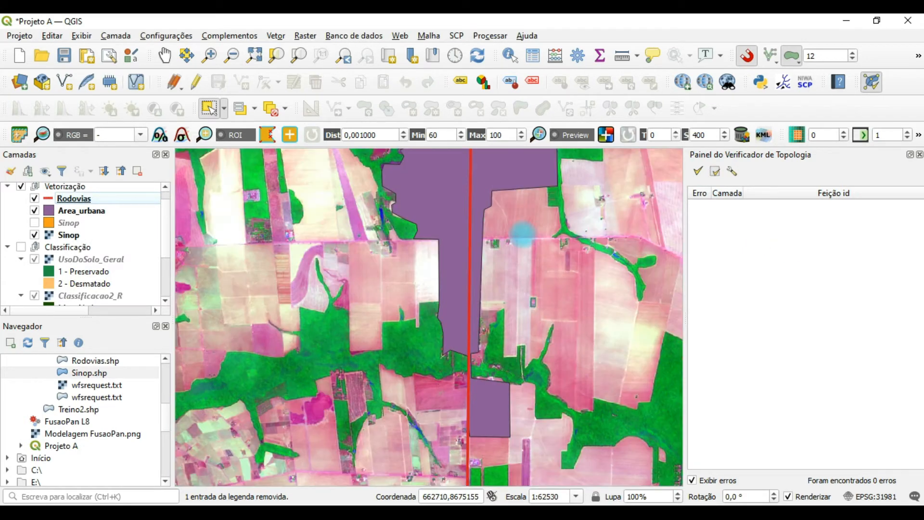
{"action": "scroll", "coordinate": [522, 236], "scroll_direction": "down", "scroll_amount": 1}
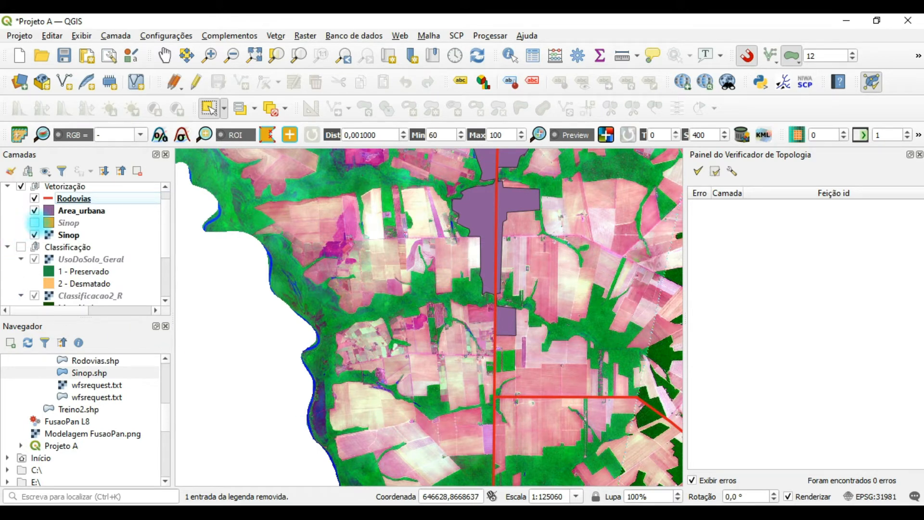
{"action": "left_click", "coordinate": [34, 234]}
{"action": "scroll", "coordinate": [534, 313], "scroll_direction": "down", "scroll_amount": 2}
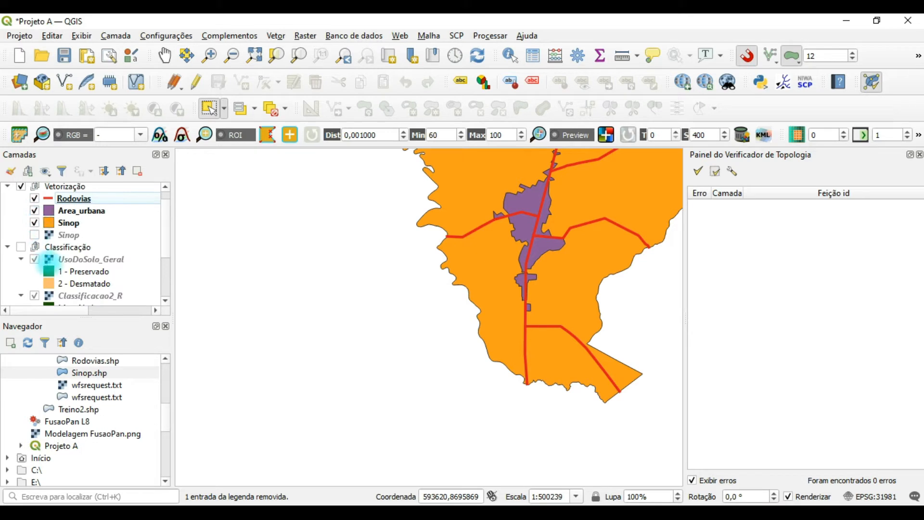
Step: Close the topology checker panel and recentre the map on the Sinop layers with the Pan tool
{"action": "left_click_drag", "start_coordinate": [165, 231], "coordinate": [165, 212]}
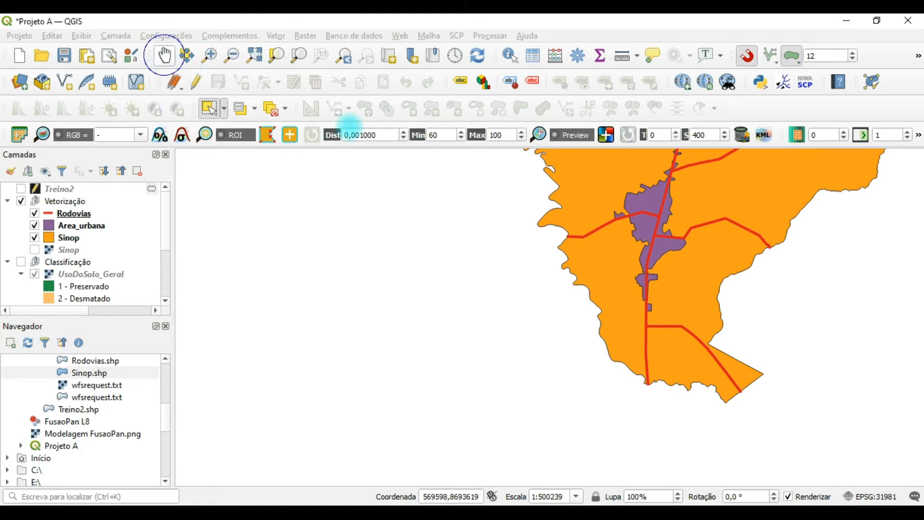
{"action": "left_click", "coordinate": [164, 56]}
{"action": "left_click_drag", "start_coordinate": [753, 194], "coordinate": [505, 315]}
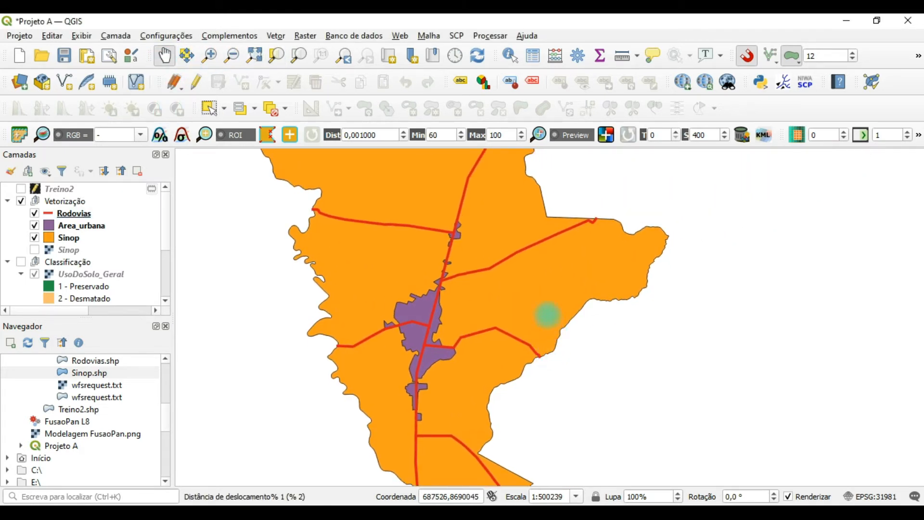
{"action": "left_click_drag", "start_coordinate": [411, 346], "coordinate": [344, 476]}
{"action": "left_click_drag", "start_coordinate": [328, 331], "coordinate": [521, 387]}
{"action": "left_click_drag", "start_coordinate": [690, 412], "coordinate": [556, 242]}
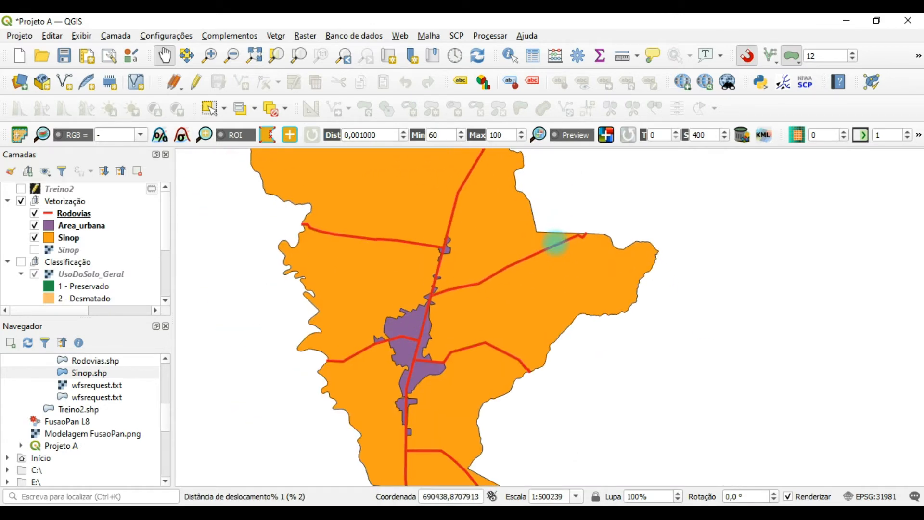
{"action": "scroll", "coordinate": [158, 259], "scroll_direction": "down", "scroll_amount": 3}
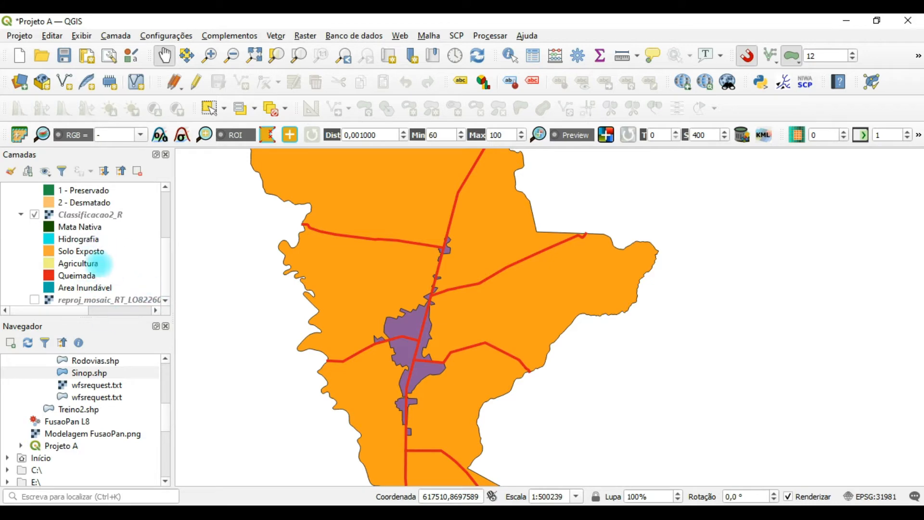
Step: Show the Classificação layer group and hide the Vetorização group
{"action": "left_click_drag", "start_coordinate": [163, 242], "coordinate": [169, 194]}
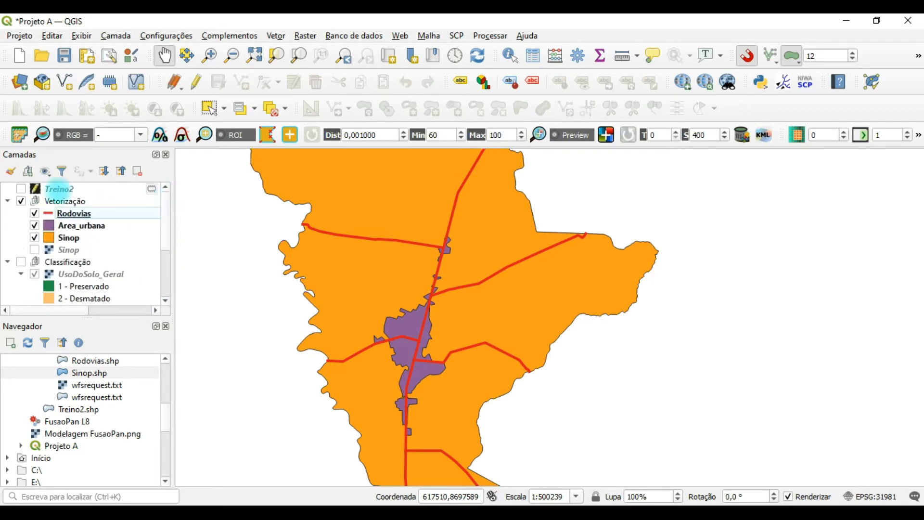
{"action": "left_click", "coordinate": [21, 261]}
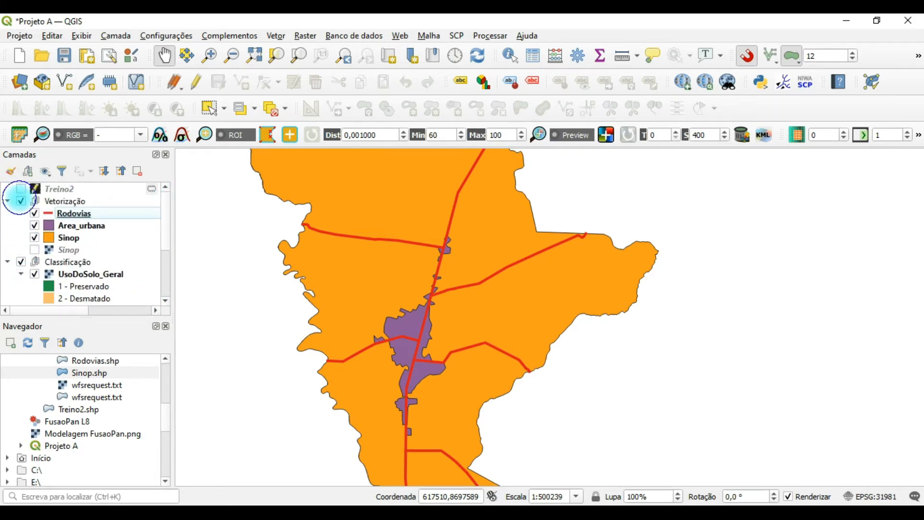
{"action": "left_click", "coordinate": [21, 201]}
{"action": "left_click_drag", "start_coordinate": [167, 215], "coordinate": [137, 289]}
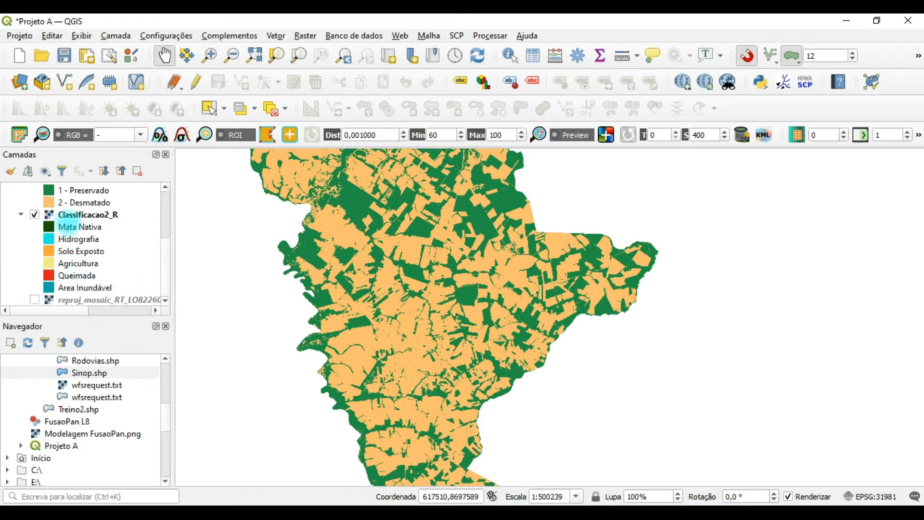
Step: Hide the UsoDoSolo_Geral raster and make Classificacao2_R the active layer
{"action": "left_click_drag", "start_coordinate": [166, 244], "coordinate": [162, 214]}
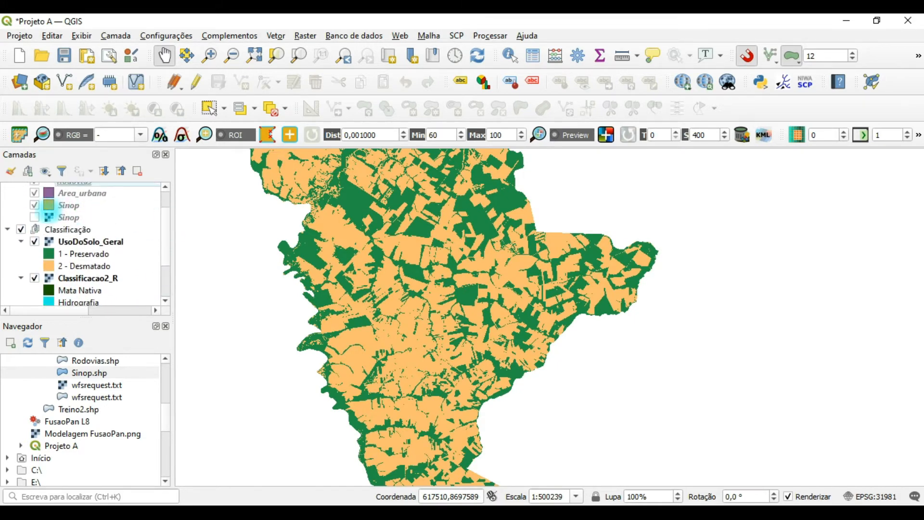
{"action": "left_click", "coordinate": [34, 241]}
{"action": "left_click", "coordinate": [73, 278]}
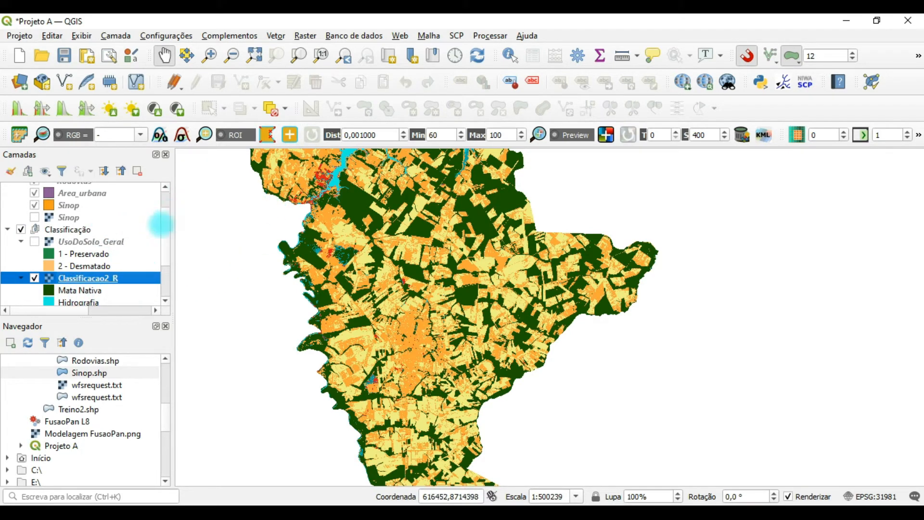
{"action": "scroll", "coordinate": [159, 223], "scroll_direction": "down", "scroll_amount": 2}
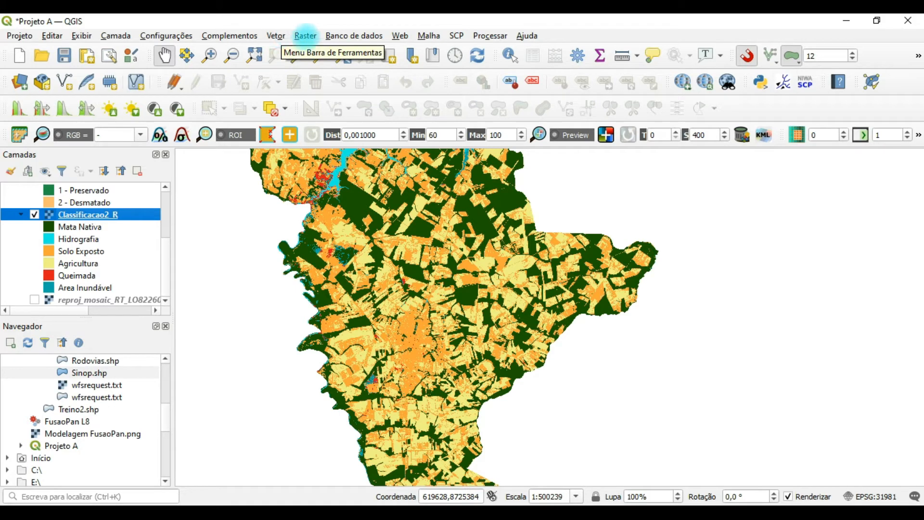
Step: Polygonize band 1 of Classificacao2_R into a temporary vector layer with the class values in field DN
{"action": "left_click", "coordinate": [305, 35]}
{"action": "mouse_move", "coordinate": [359, 158]}
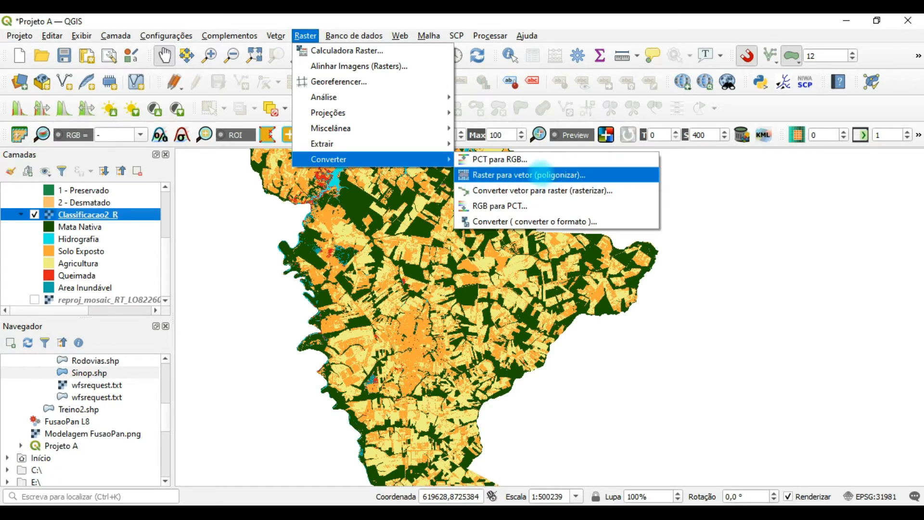
{"action": "left_click", "coordinate": [541, 174]}
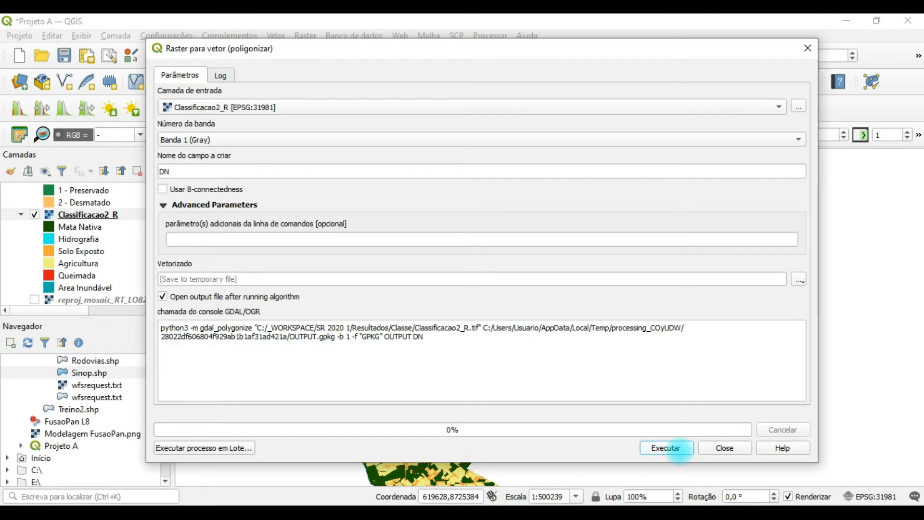
{"action": "left_click", "coordinate": [680, 449]}
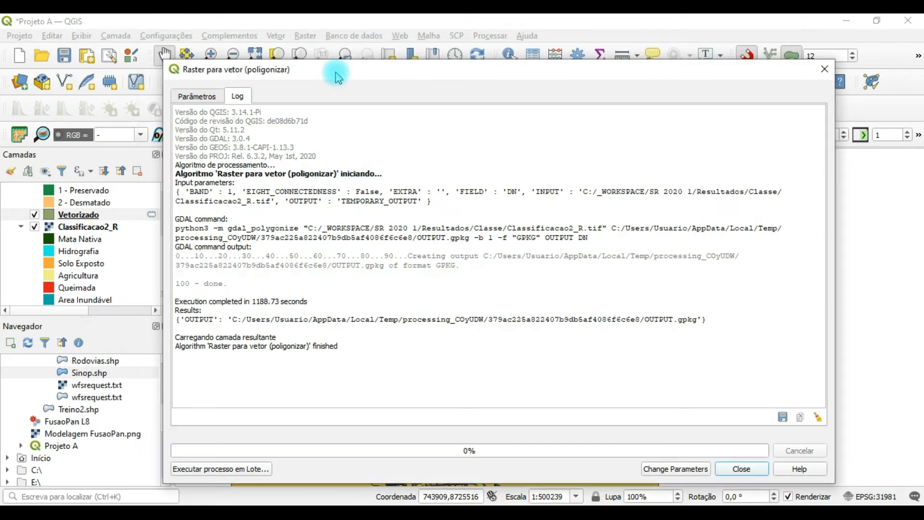
{"action": "left_click_drag", "start_coordinate": [319, 52], "coordinate": [336, 73]}
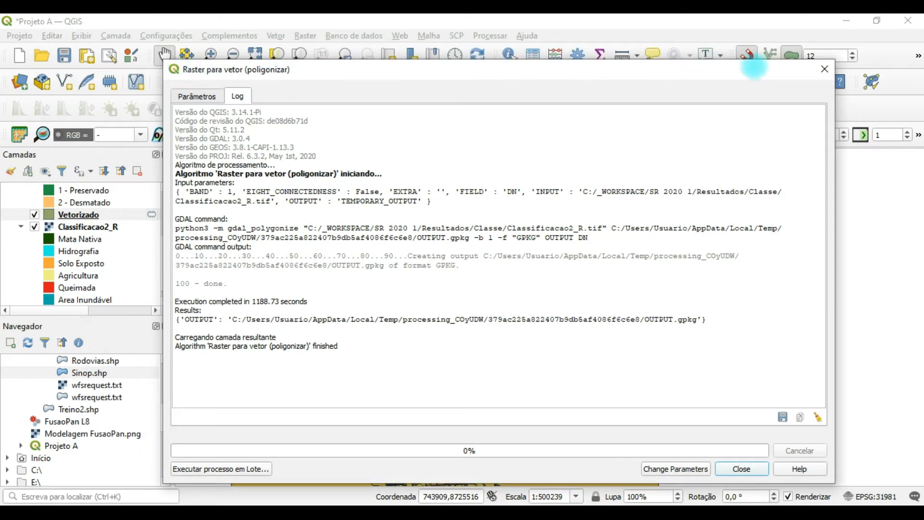
{"action": "left_click_drag", "start_coordinate": [780, 72], "coordinate": [732, 62]}
{"action": "left_click", "coordinate": [776, 59]}
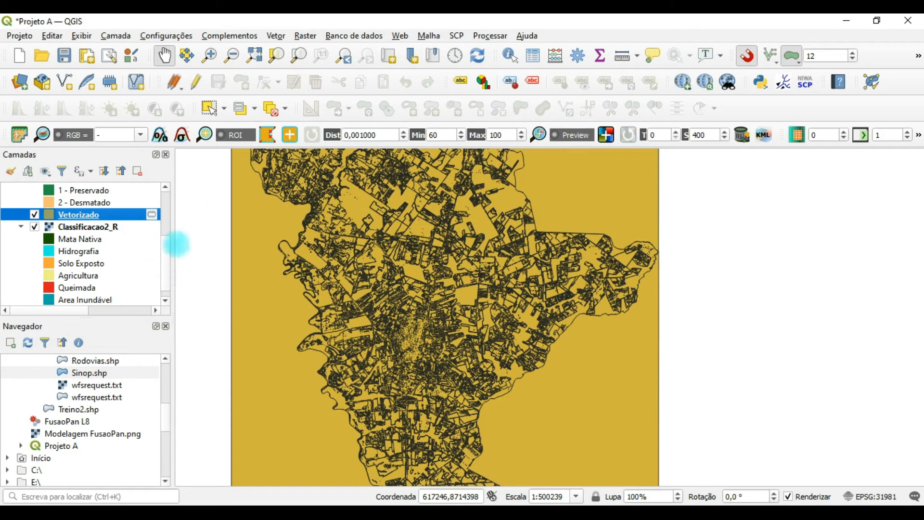
Step: Move the Vetorizado layer into the Vetorização group, hide the Classificação group and show Vetorização
{"action": "left_click_drag", "start_coordinate": [166, 238], "coordinate": [165, 216]}
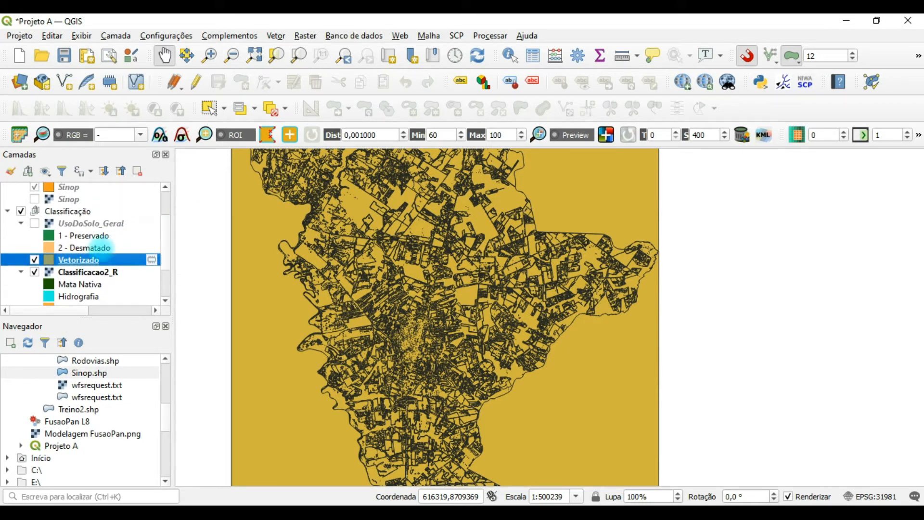
{"action": "left_click_drag", "start_coordinate": [90, 209], "coordinate": [24, 209]}
{"action": "left_click", "coordinate": [21, 223]}
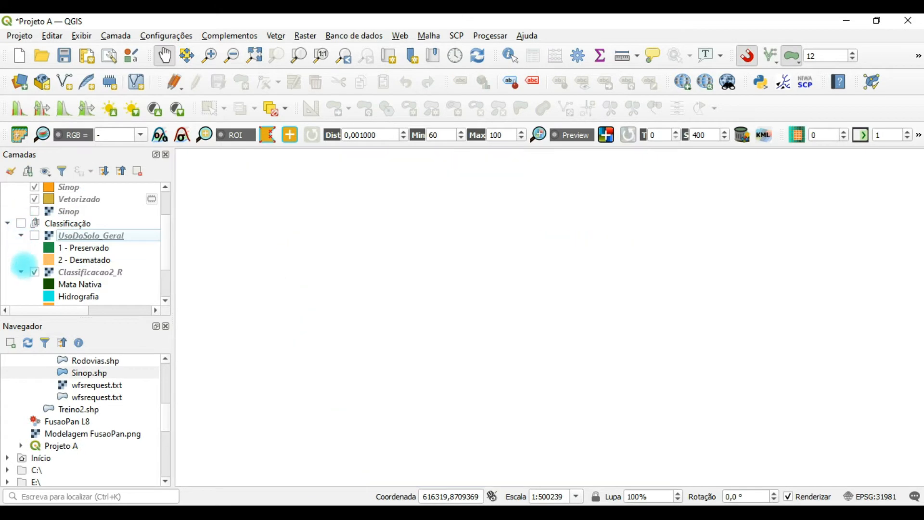
{"action": "left_click_drag", "start_coordinate": [166, 243], "coordinate": [168, 211]}
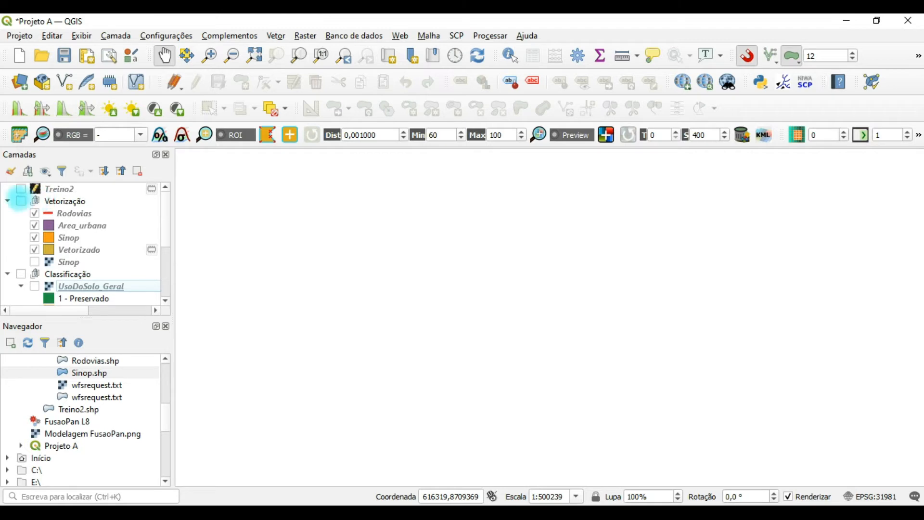
{"action": "left_click", "coordinate": [17, 202]}
{"action": "left_click", "coordinate": [21, 201]}
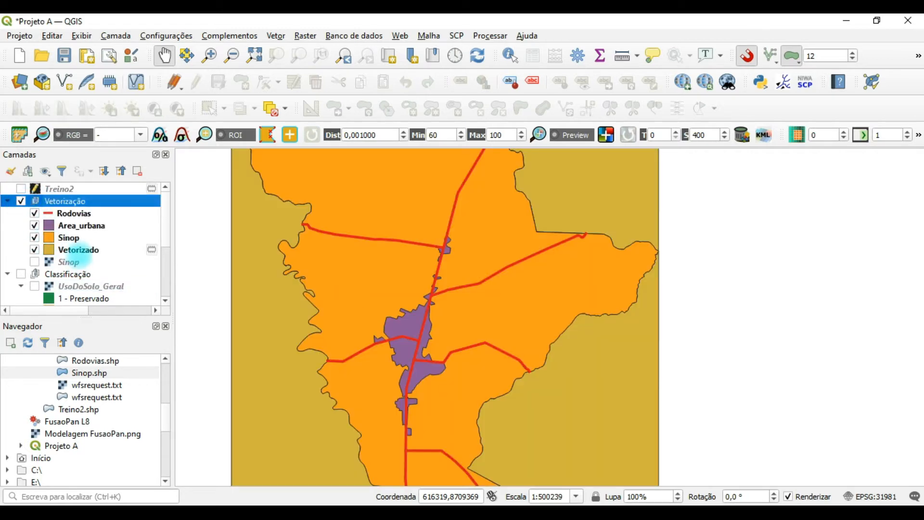
Step: Move the Vetorizado layer above Rodovias, to the first place in the Vetorização group
{"action": "left_click", "coordinate": [79, 250]}
{"action": "left_click_drag", "start_coordinate": [71, 250], "coordinate": [79, 233]}
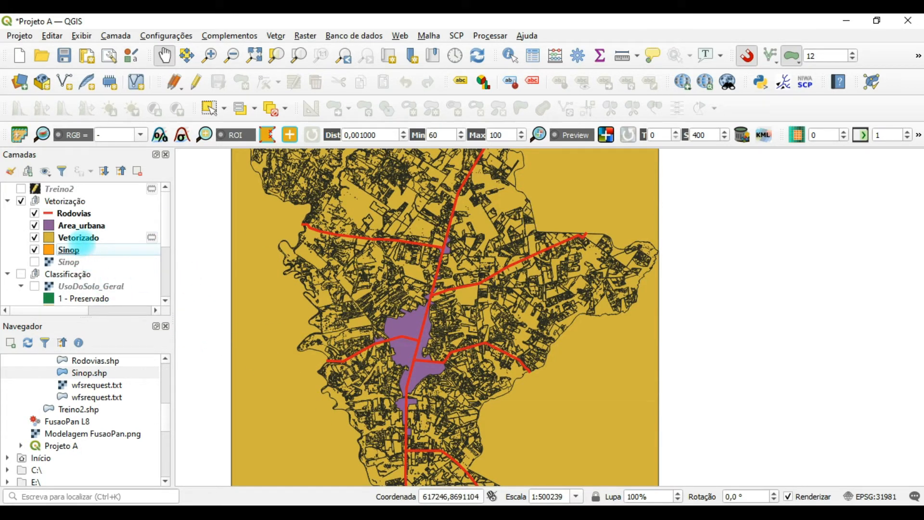
{"action": "left_click_drag", "start_coordinate": [77, 238], "coordinate": [89, 212]}
{"action": "left_click_drag", "start_coordinate": [248, 281], "coordinate": [93, 206]}
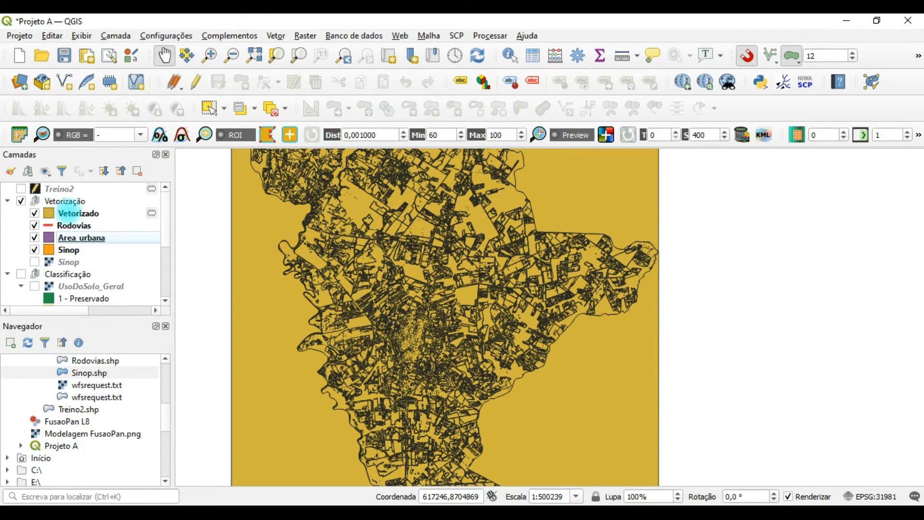
Step: Open Vetorizado's attribute table and compare its DN values with the classes in the Classificacao2_R legend
{"action": "left_click", "coordinate": [70, 213]}
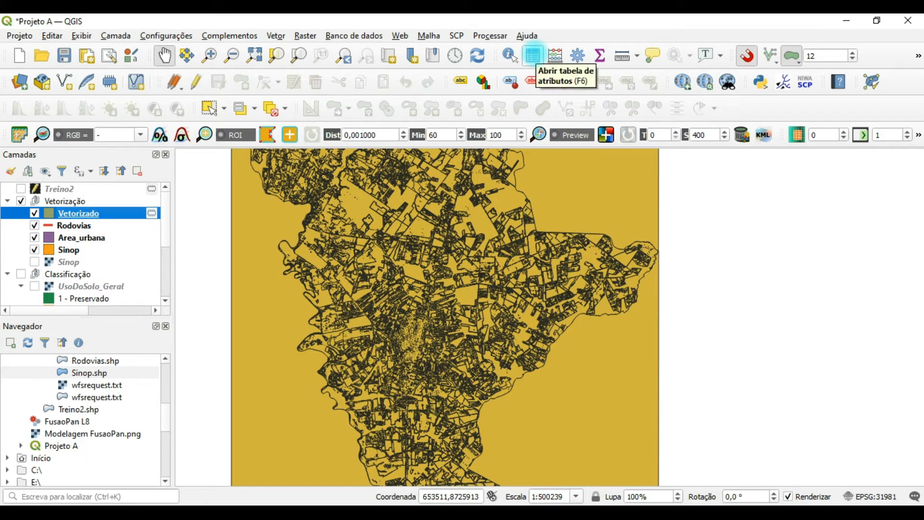
{"action": "left_click", "coordinate": [535, 52]}
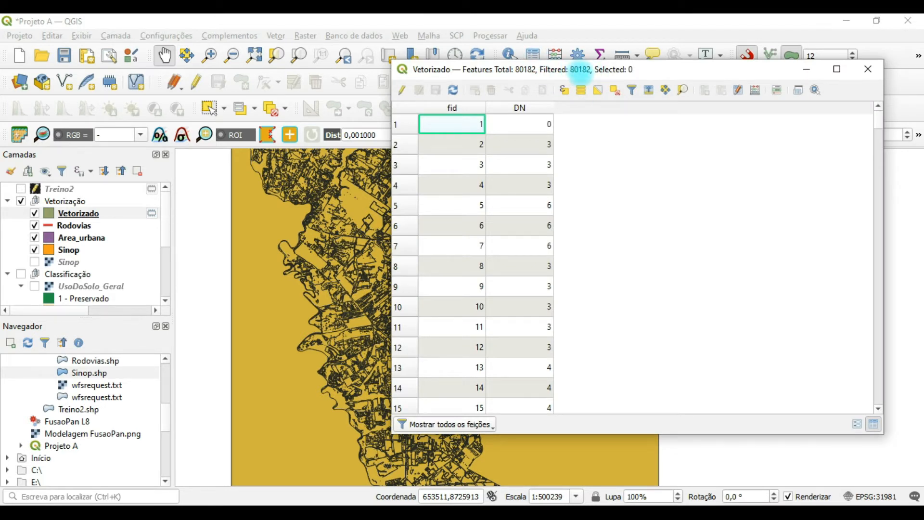
{"action": "left_click_drag", "start_coordinate": [656, 72], "coordinate": [535, 91]}
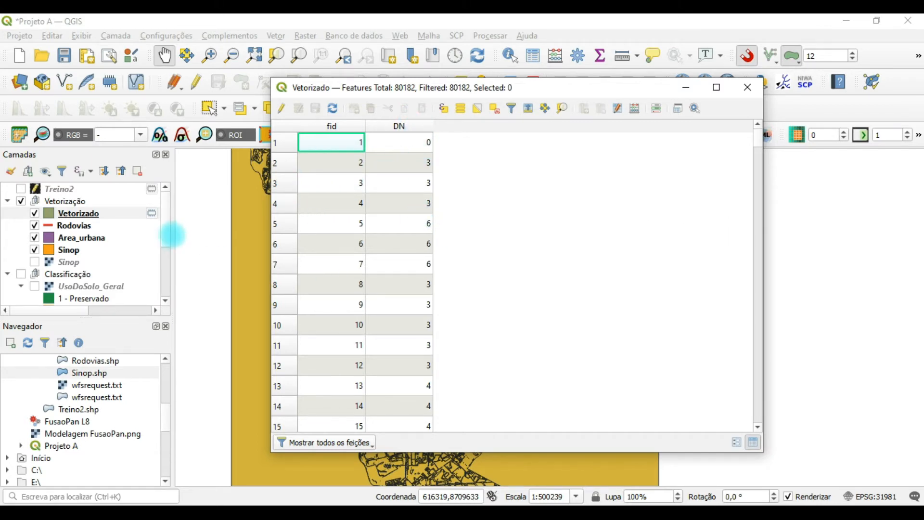
{"action": "left_click", "coordinate": [167, 235]}
{"action": "scroll", "coordinate": [165, 269], "scroll_direction": "down", "scroll_amount": 2}
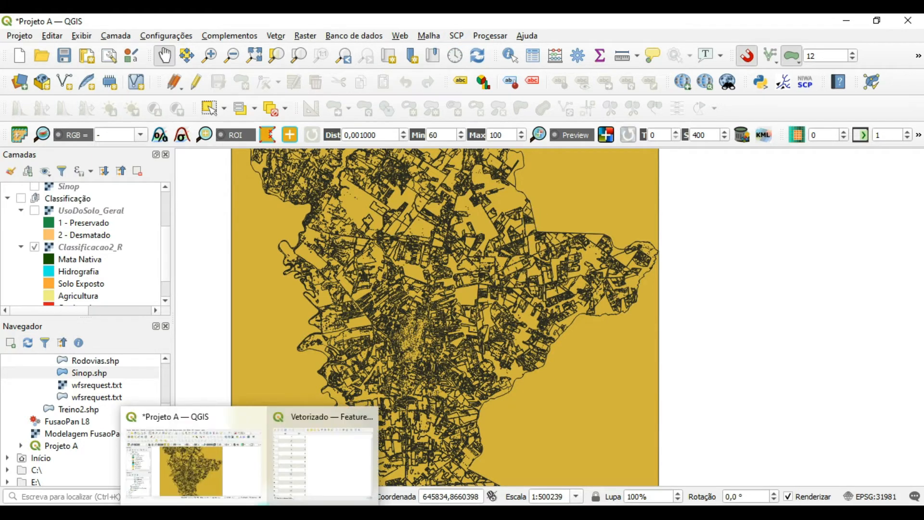
{"action": "left_click", "coordinate": [333, 452]}
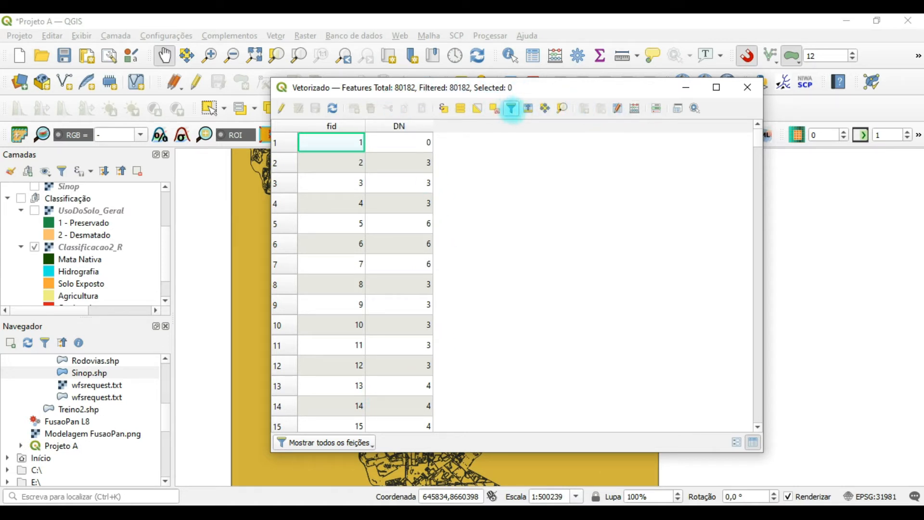
Step: Select all Vetorizado features whose DN equals 1 with the form filter, and close the attribute table
{"action": "left_click", "coordinate": [511, 109]}
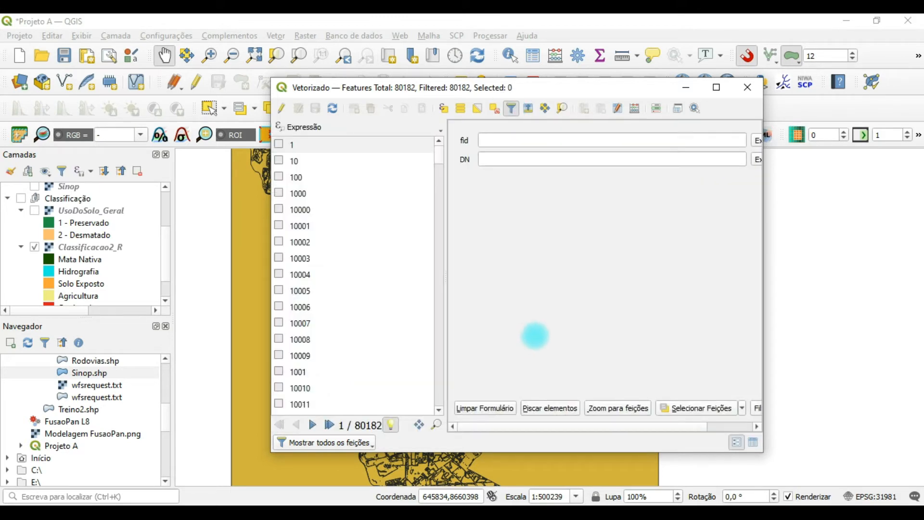
{"action": "left_click", "coordinate": [484, 159]}
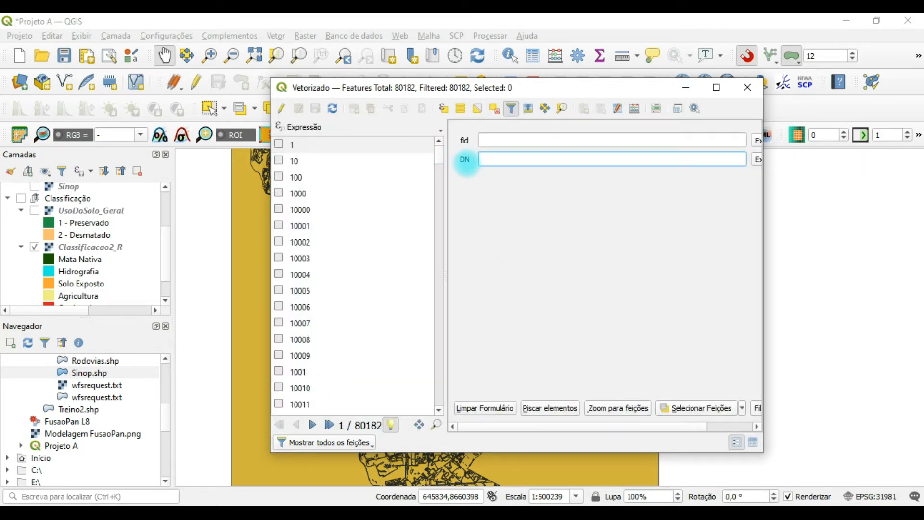
{"action": "type", "text": "1"}
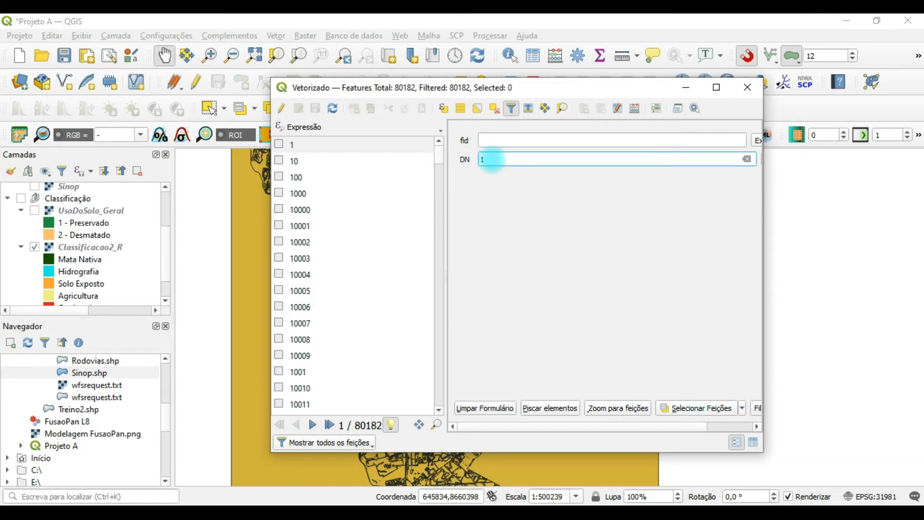
{"action": "left_click", "coordinate": [683, 409]}
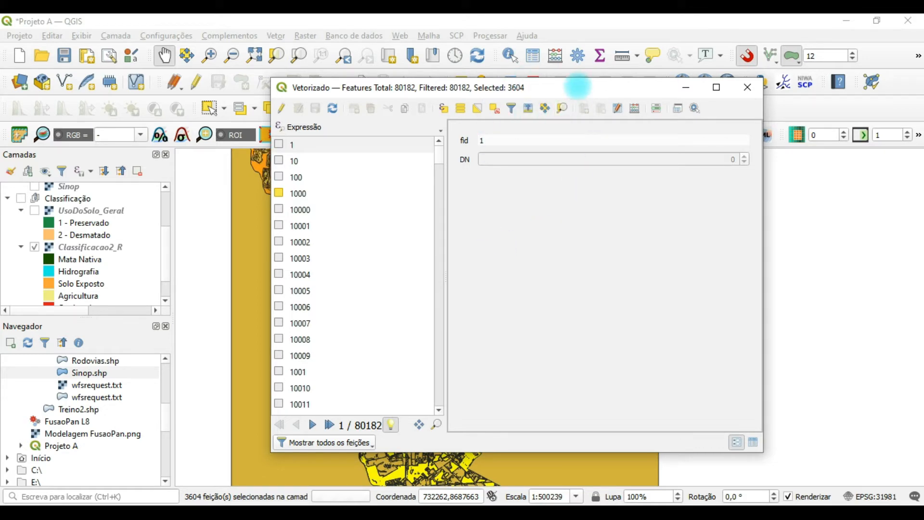
{"action": "left_click_drag", "start_coordinate": [580, 88], "coordinate": [604, 123]}
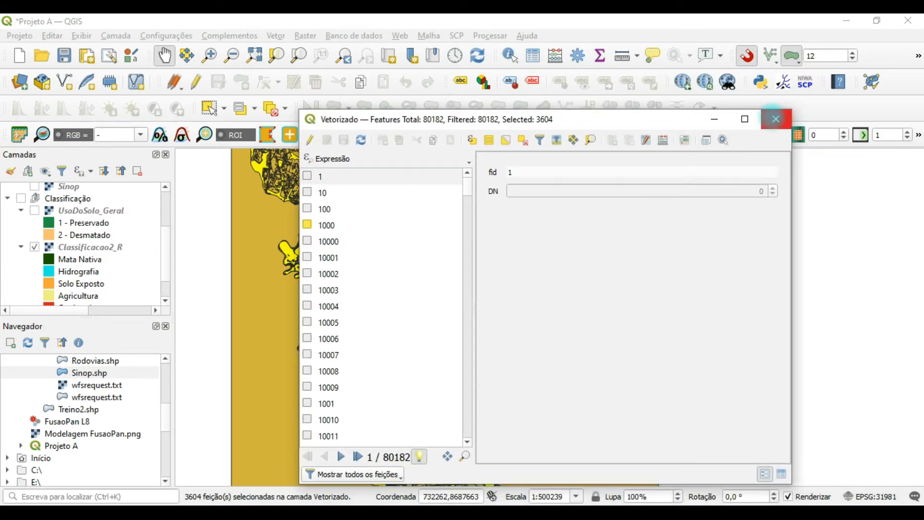
{"action": "left_click", "coordinate": [775, 118]}
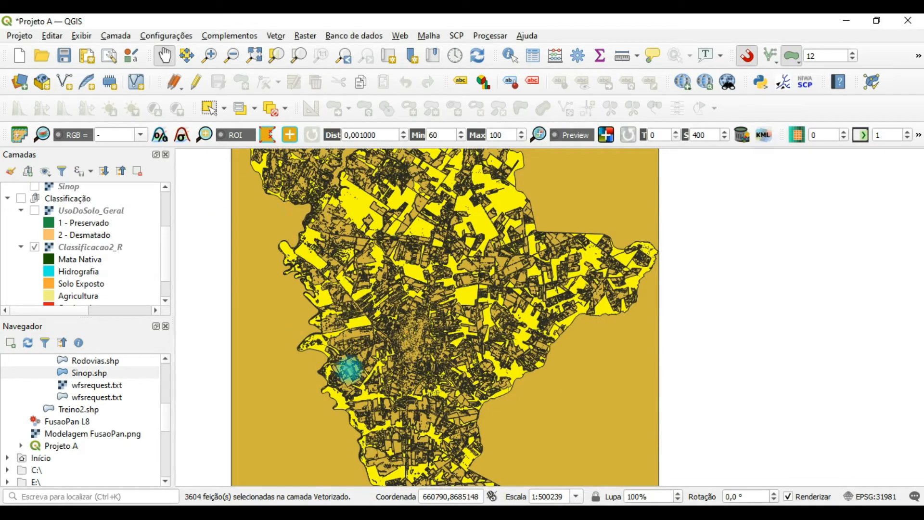
Step: Export only the selected Vetorizado features as the shapefile Mata Nativa in the Vetores folder and add it to the map
{"action": "left_click_drag", "start_coordinate": [169, 250], "coordinate": [172, 204]}
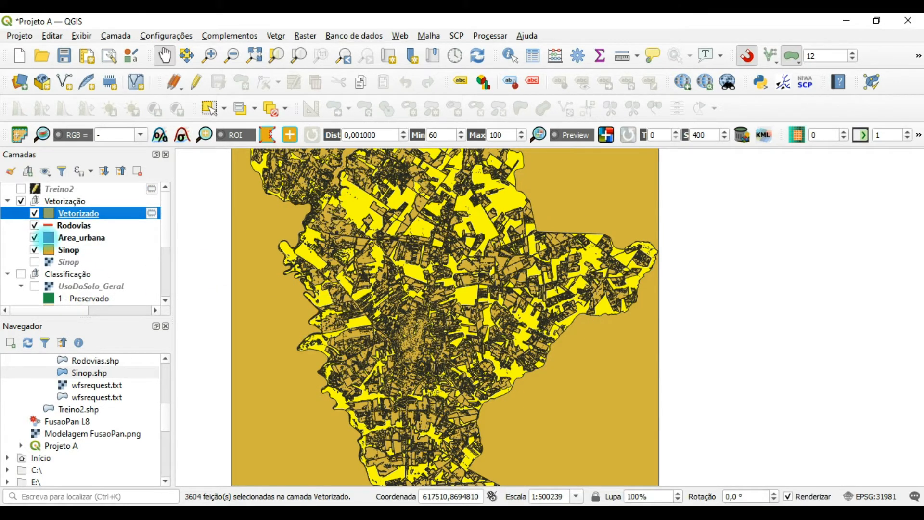
{"action": "right_click", "coordinate": [67, 213]}
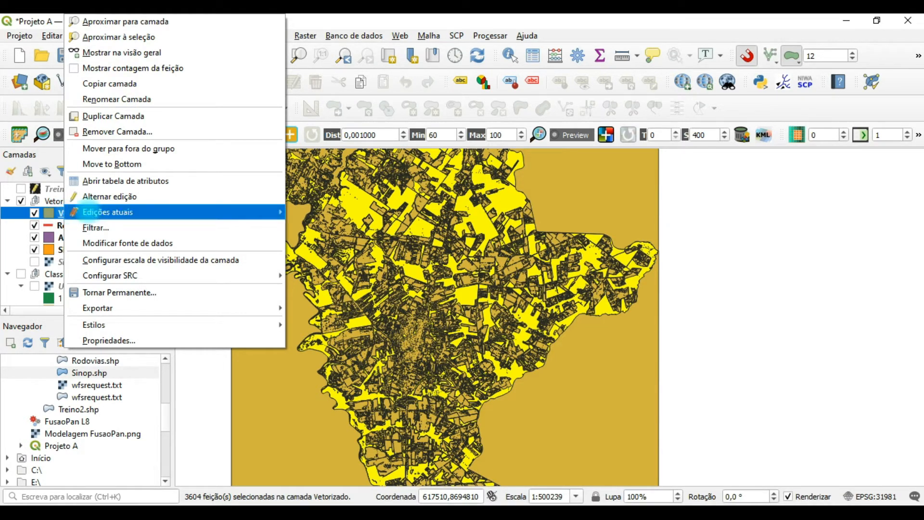
{"action": "mouse_move", "coordinate": [77, 311]}
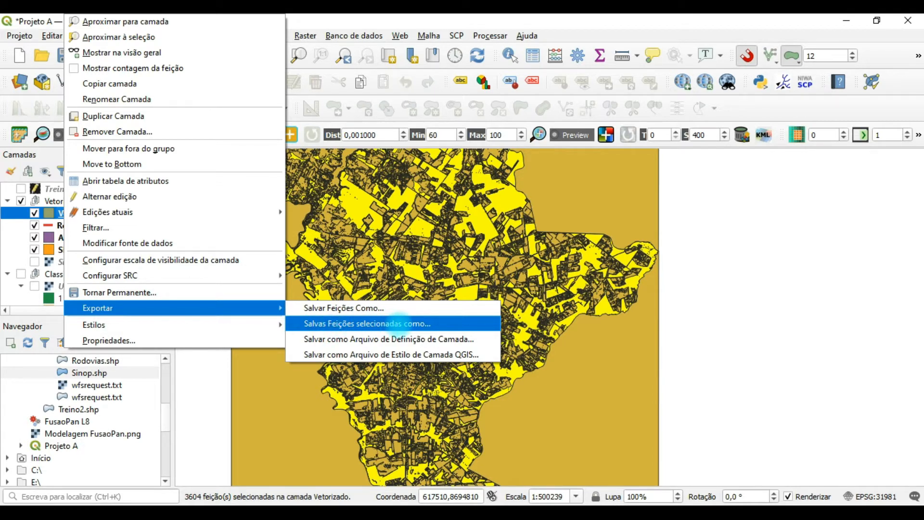
{"action": "left_click", "coordinate": [398, 324]}
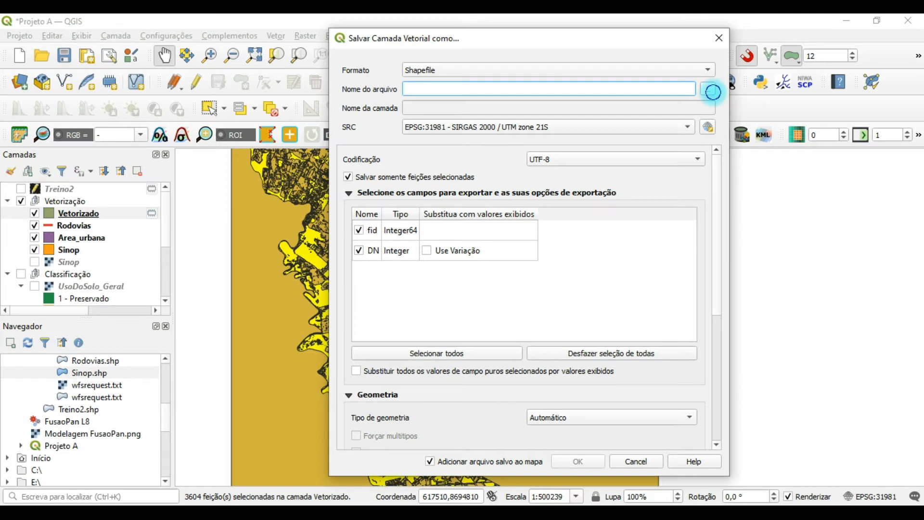
{"action": "left_click", "coordinate": [709, 90]}
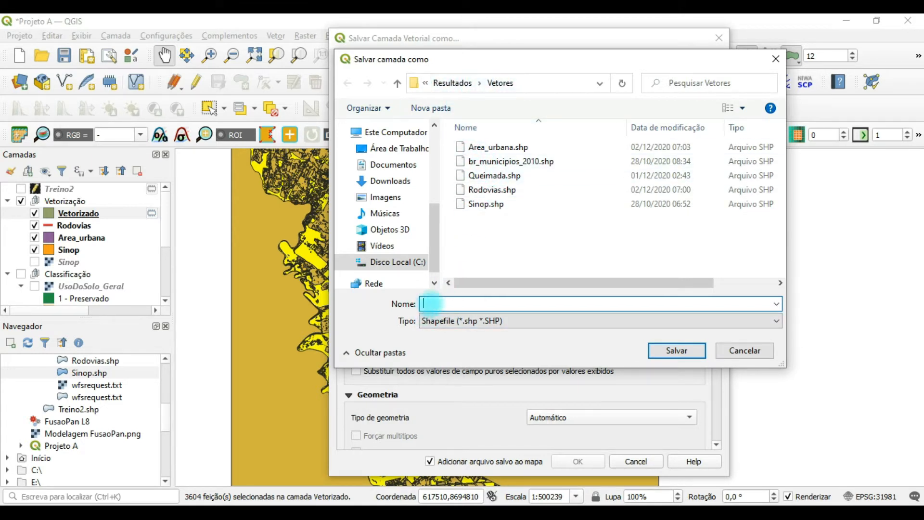
{"action": "type", "text": "mAT"}
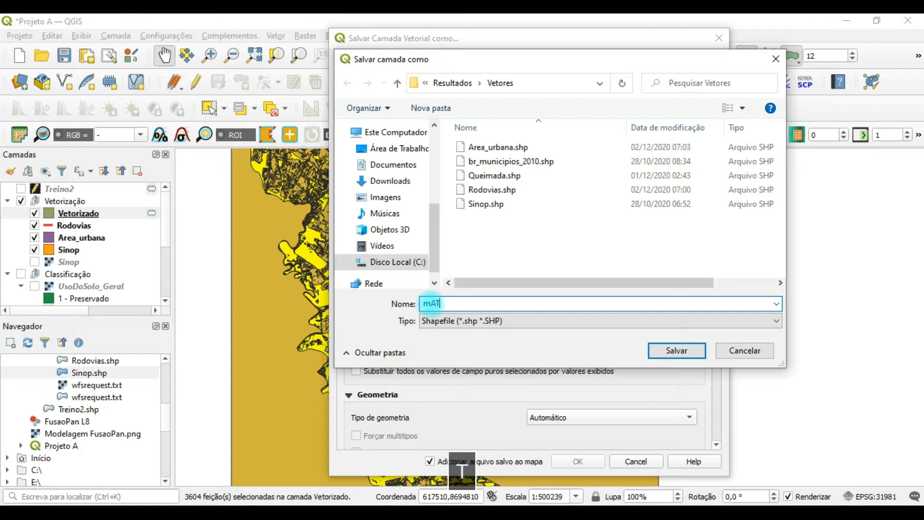
{"action": "key", "text": "BackSpace"}
{"action": "key", "text": "BackSpace"}
{"action": "key", "text": "Caps_Lock"}
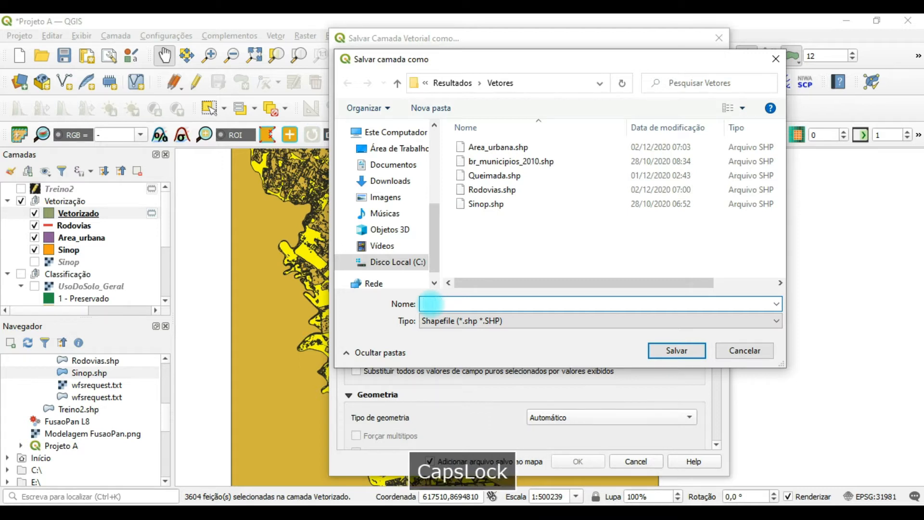
{"action": "type", "text": "Mata Nativa"}
{"action": "left_click", "coordinate": [679, 351]}
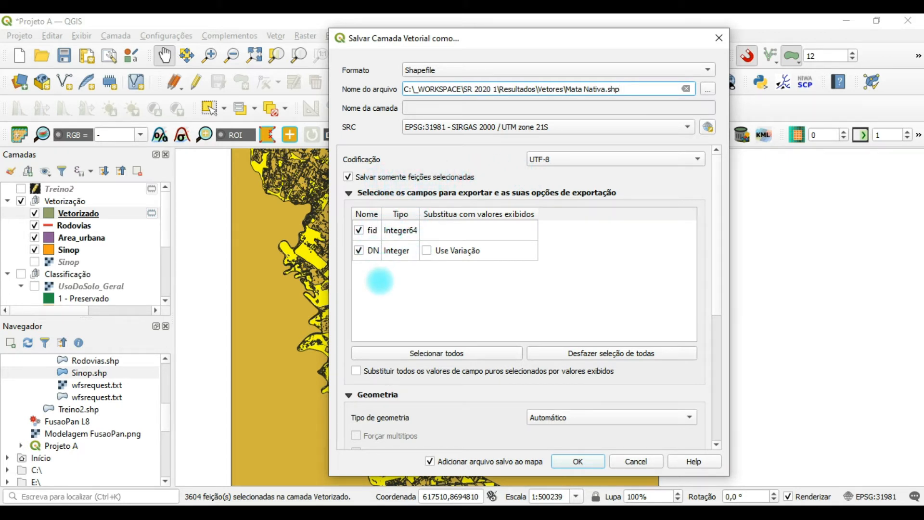
{"action": "left_click_drag", "start_coordinate": [717, 288], "coordinate": [720, 419]}
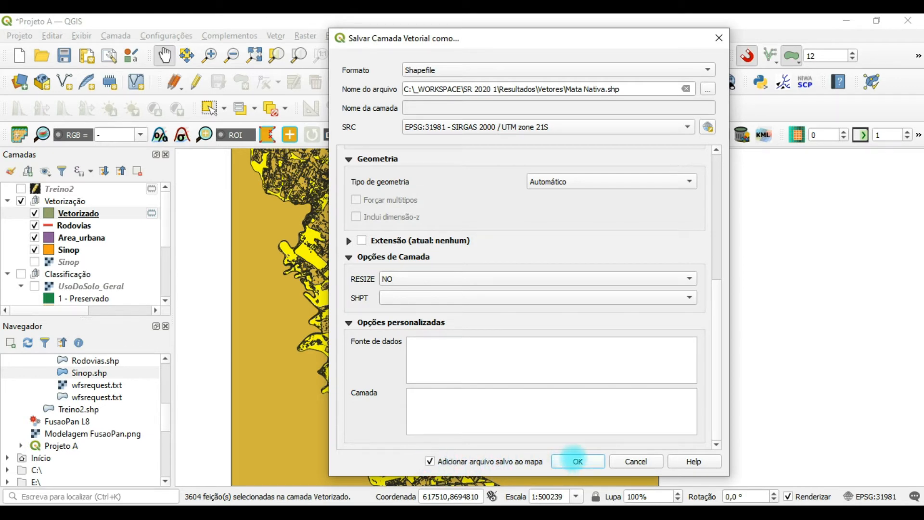
{"action": "left_click", "coordinate": [577, 461]}
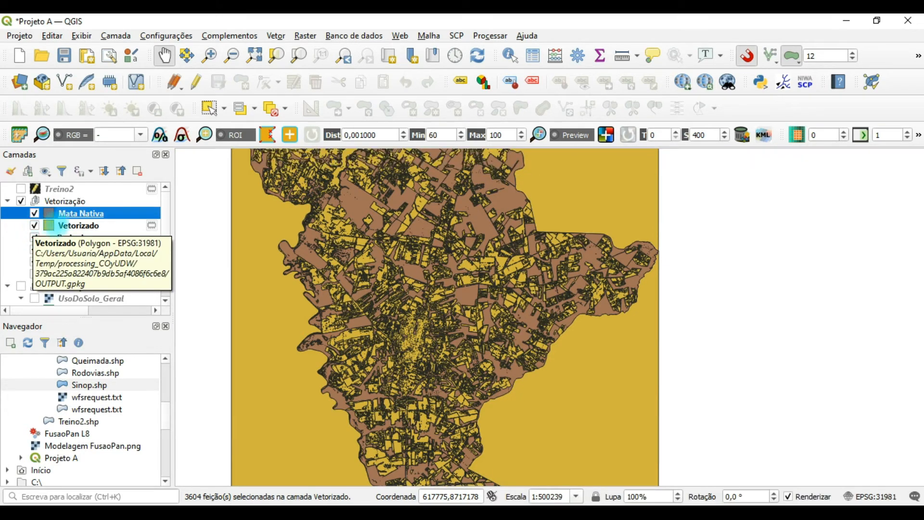
Step: Remove the Vetorizado layer from the project
{"action": "right_click", "coordinate": [71, 226]}
{"action": "mouse_move", "coordinate": [72, 227]}
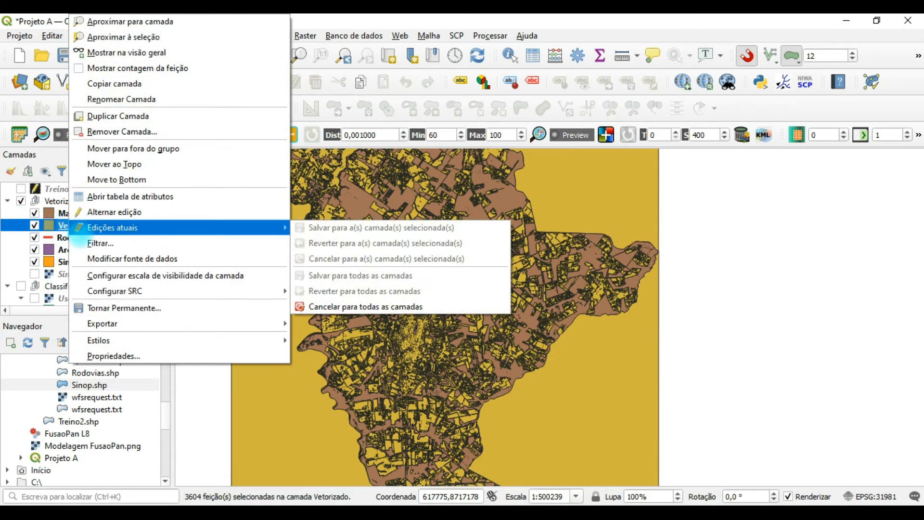
{"action": "left_click", "coordinate": [126, 132]}
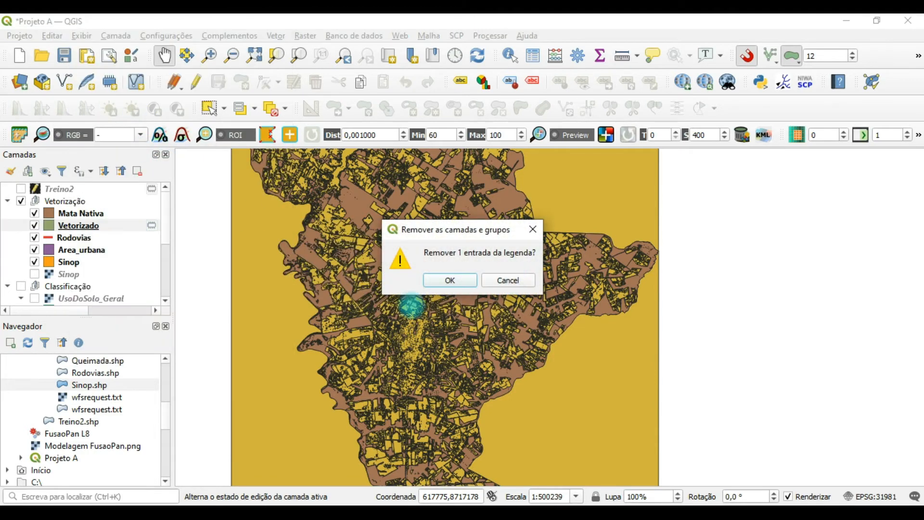
{"action": "left_click", "coordinate": [449, 280]}
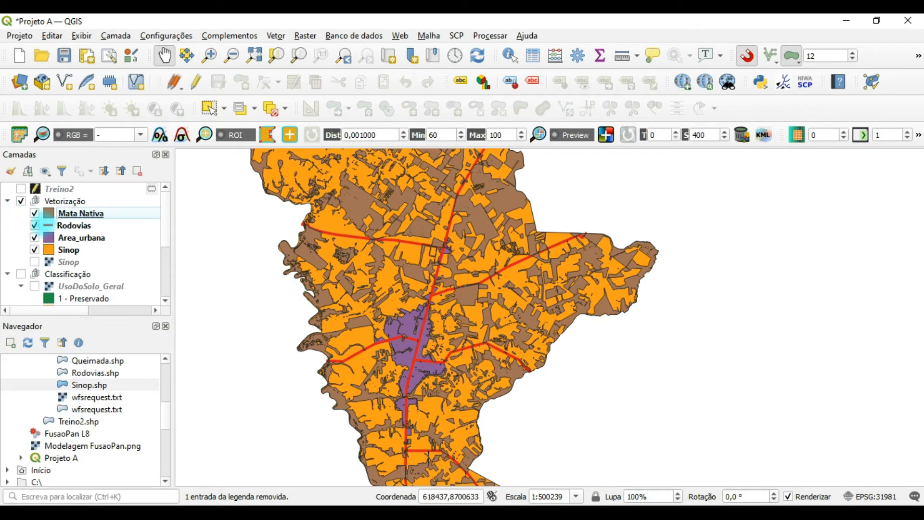
Step: Change the simple fill colour of the Mata Nativa layer to green
{"action": "left_click", "coordinate": [50, 214]}
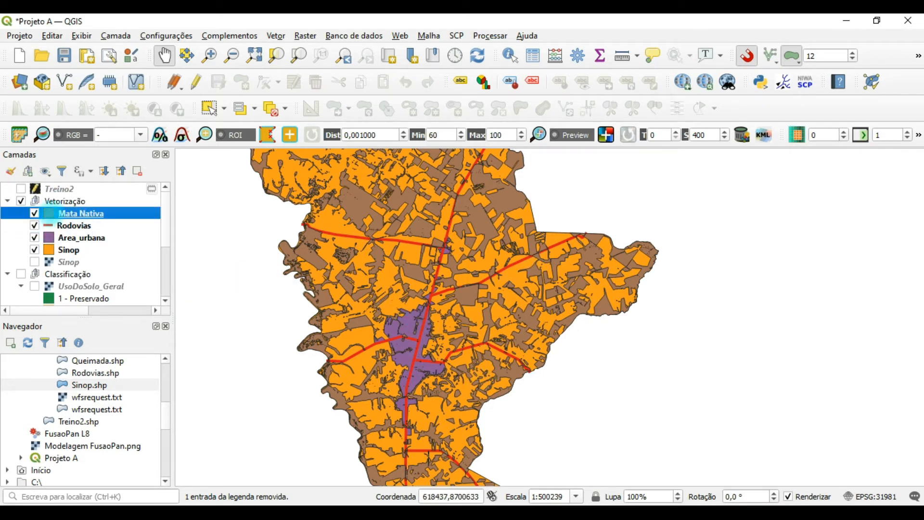
{"action": "double_click", "coordinate": [48, 213]}
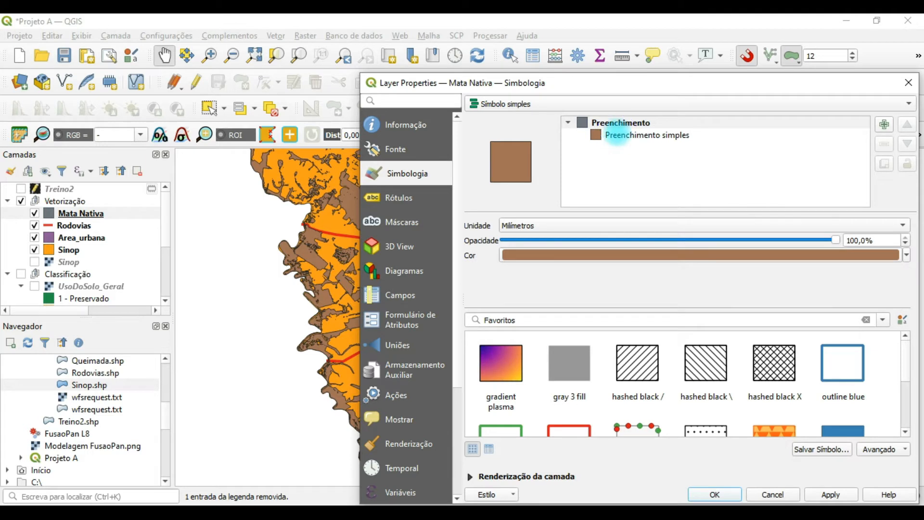
{"action": "left_click", "coordinate": [617, 134]}
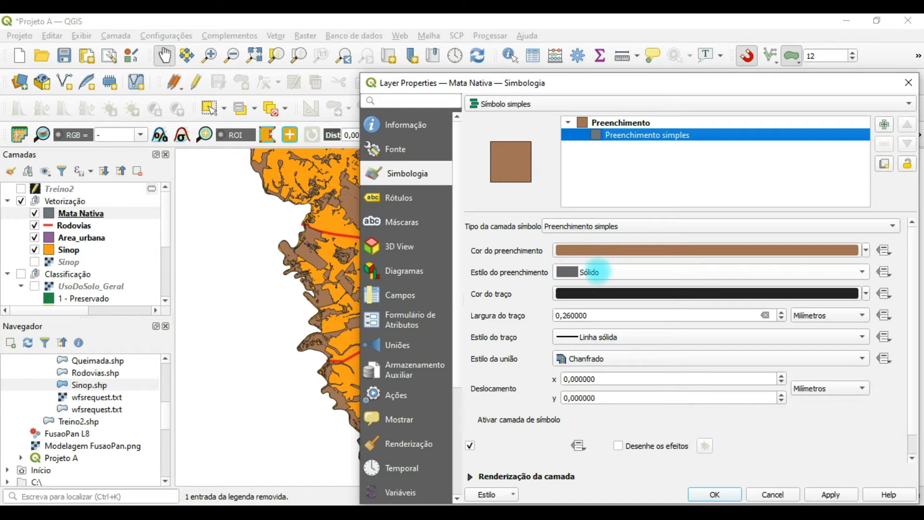
{"action": "left_click", "coordinate": [597, 271]}
{"action": "left_click", "coordinate": [596, 272]}
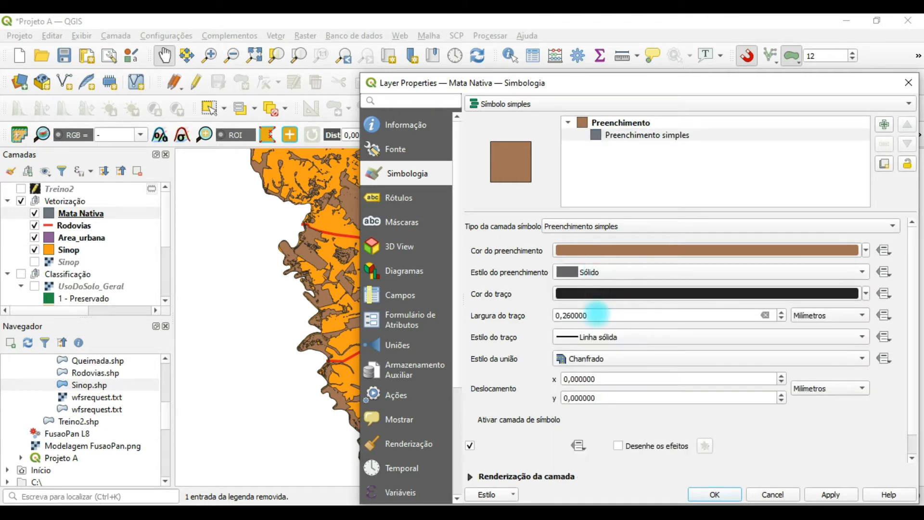
{"action": "left_click", "coordinate": [610, 252]}
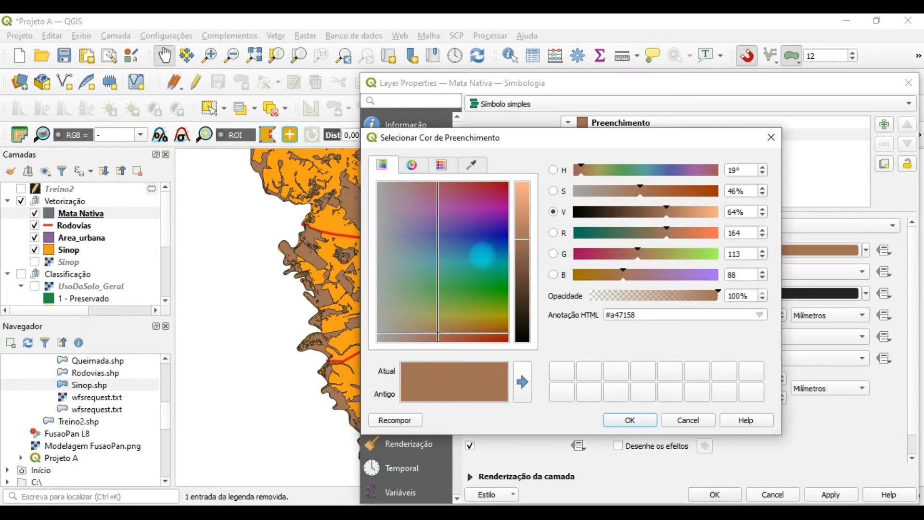
{"action": "left_click", "coordinate": [422, 164]}
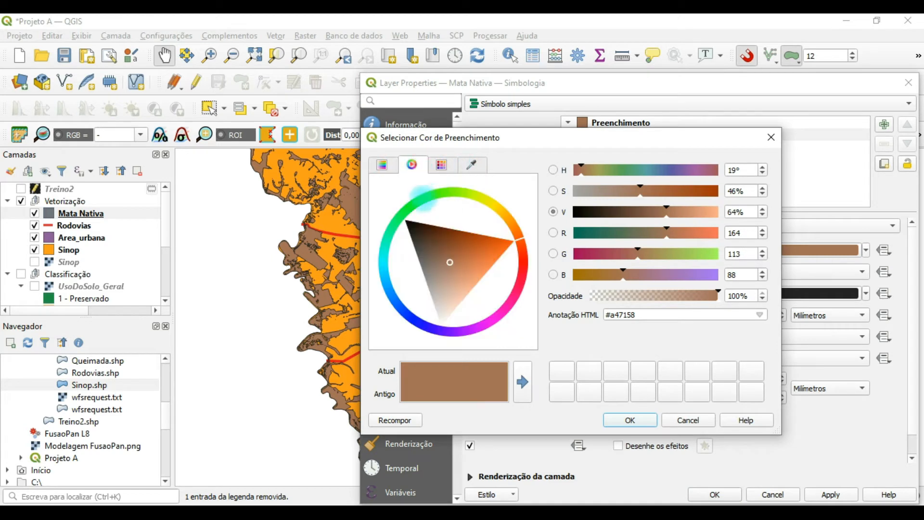
{"action": "left_click", "coordinate": [422, 197]}
{"action": "left_click", "coordinate": [440, 231]}
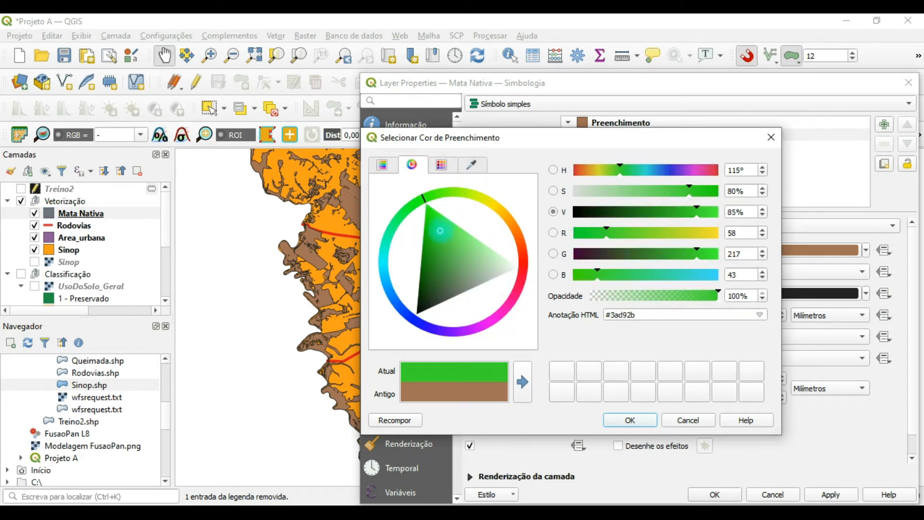
{"action": "left_click", "coordinate": [462, 235]}
{"action": "left_click", "coordinate": [431, 235]}
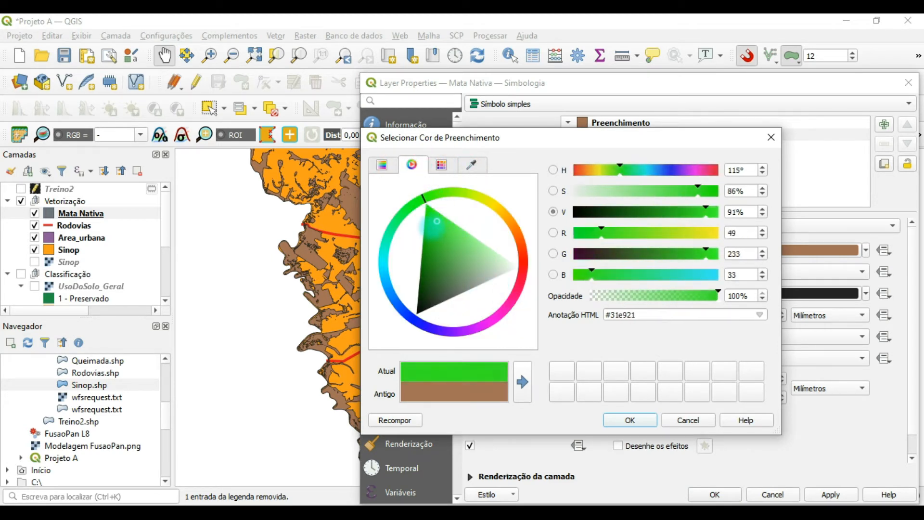
{"action": "left_click", "coordinate": [630, 421]}
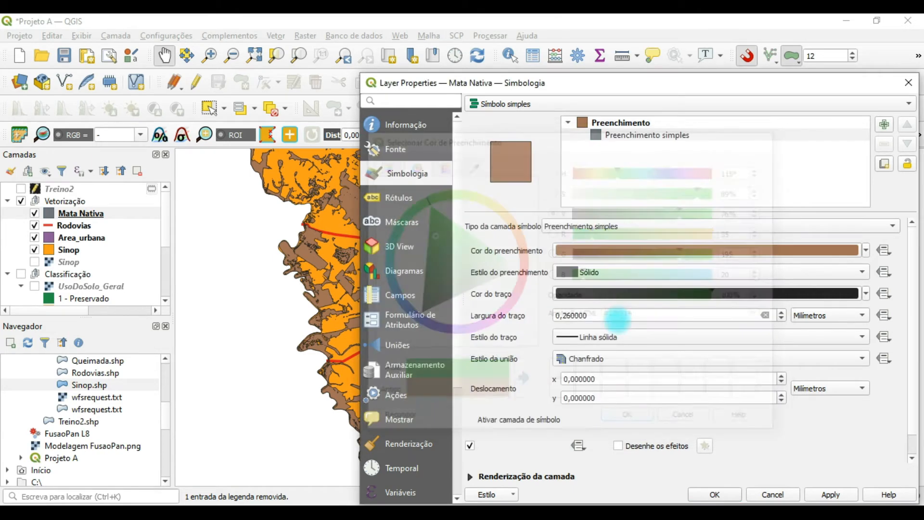
Step: Set Mata Nativa's fill style to Denso 2 and its stroke colour to bright green, and apply the symbology
{"action": "left_click", "coordinate": [568, 272]}
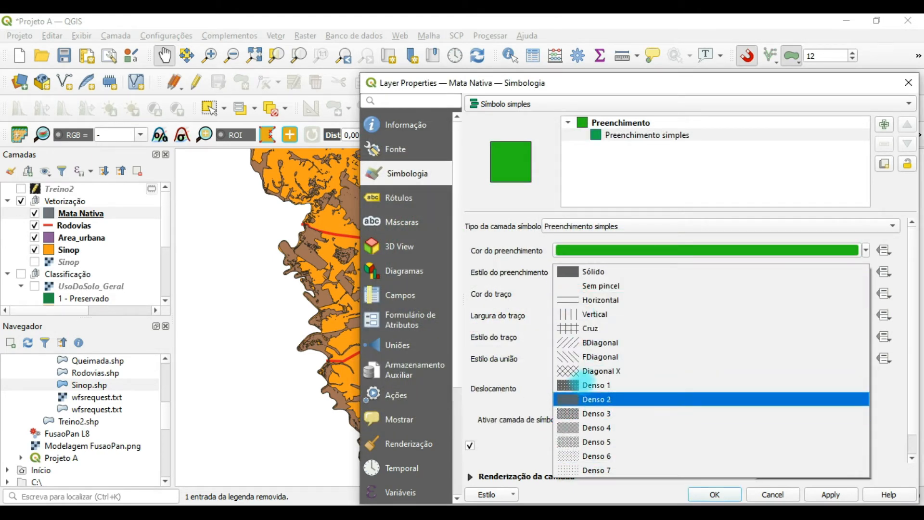
{"action": "left_click", "coordinate": [590, 399]}
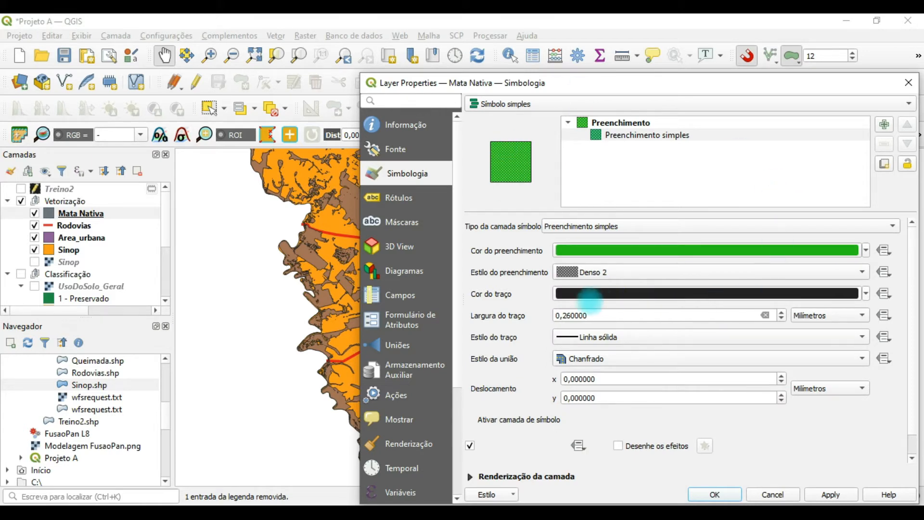
{"action": "left_click", "coordinate": [595, 294]}
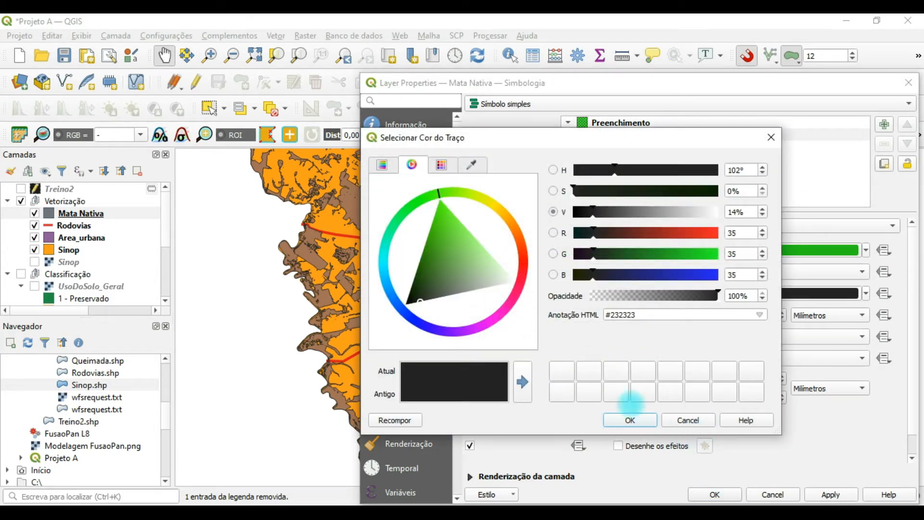
{"action": "left_click", "coordinate": [443, 209]}
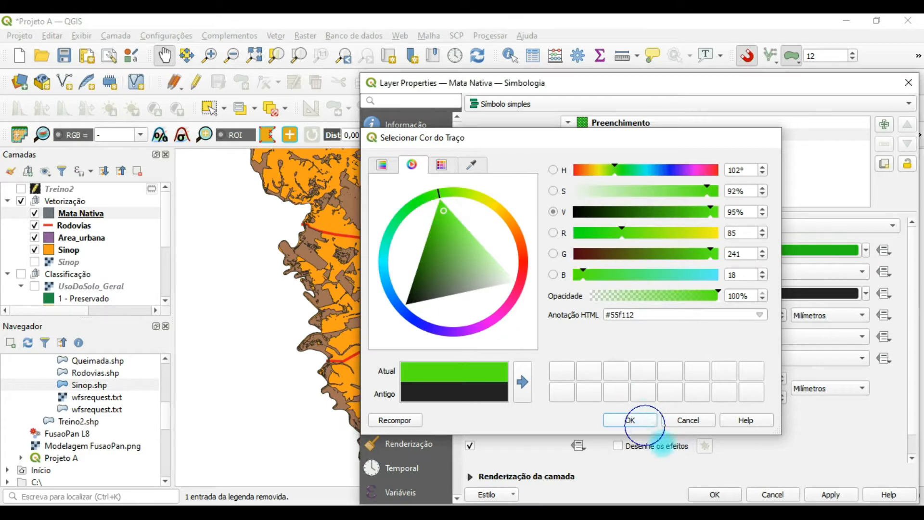
{"action": "left_click", "coordinate": [635, 420]}
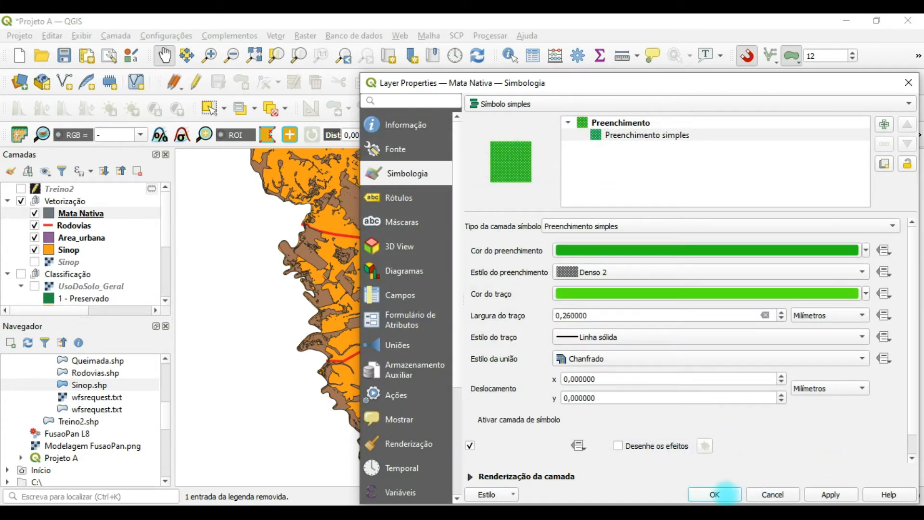
{"action": "left_click", "coordinate": [715, 495]}
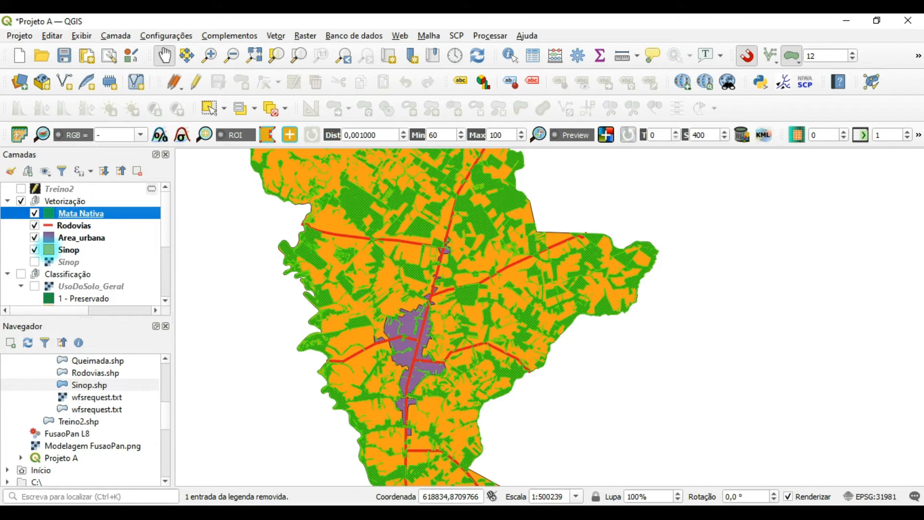
Step: Lighten the Sinop vector layer's simple fill colour to pale orange #ffe5c2 by setting its saturation to 24%, and apply it
{"action": "left_click", "coordinate": [49, 249]}
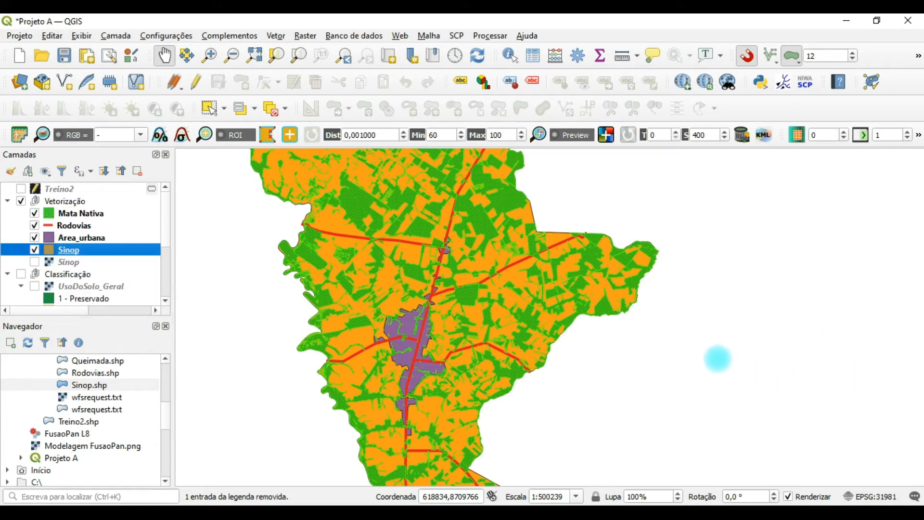
{"action": "double_click", "coordinate": [67, 249]}
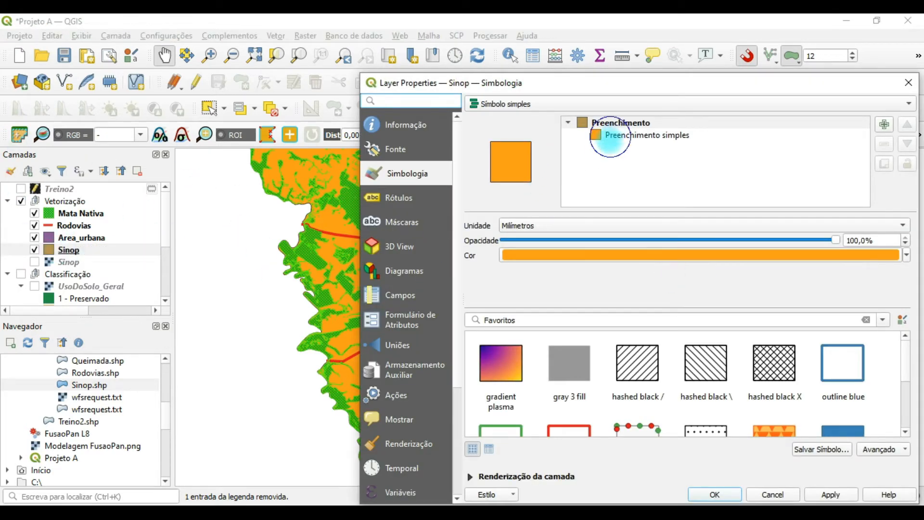
{"action": "left_click", "coordinate": [611, 136]}
{"action": "left_click", "coordinate": [867, 250]}
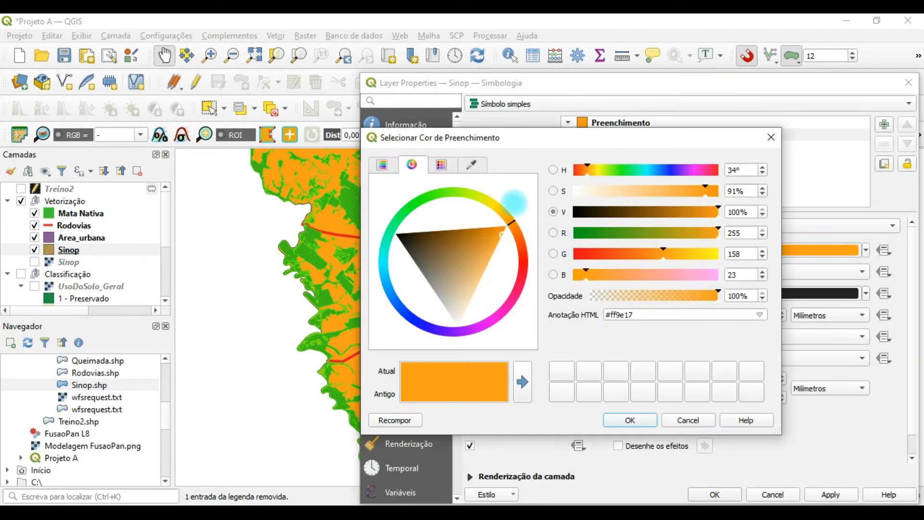
{"action": "left_click", "coordinate": [608, 192]}
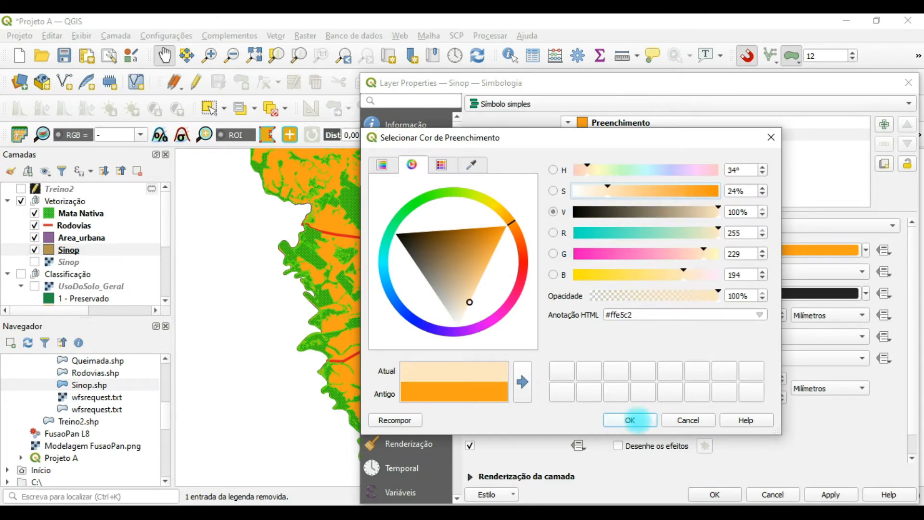
{"action": "left_click", "coordinate": [631, 420]}
{"action": "left_click", "coordinate": [715, 495]}
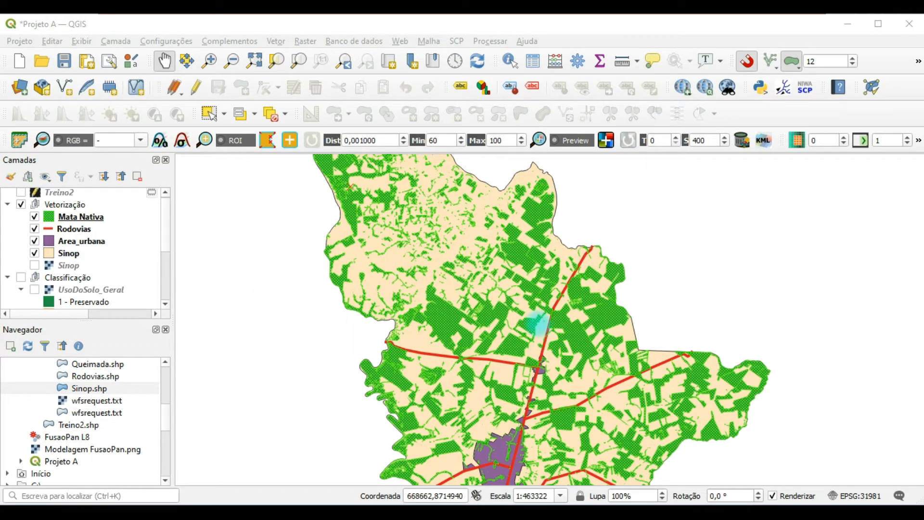
{"action": "left_click_drag", "start_coordinate": [562, 367], "coordinate": [544, 266]}
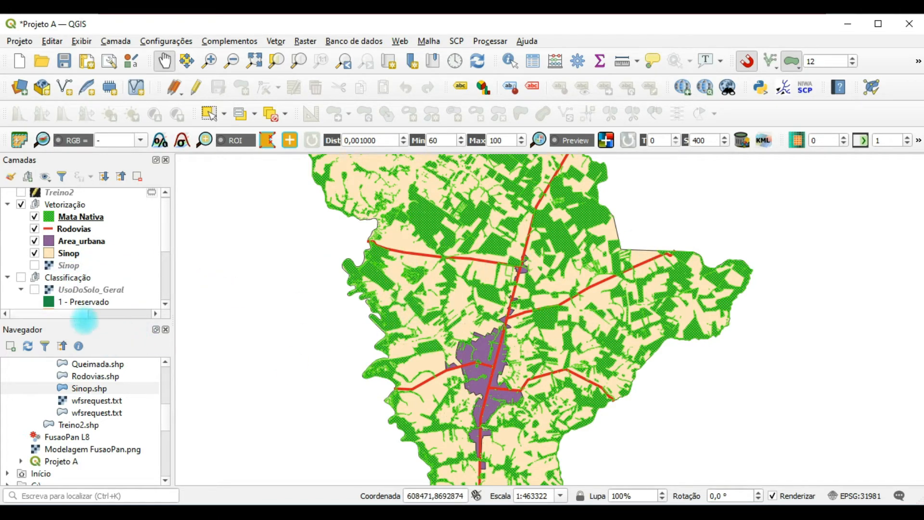
{"action": "scroll", "coordinate": [167, 234], "scroll_direction": "down", "scroll_amount": 1}
{"action": "scroll", "coordinate": [171, 233], "scroll_direction": "up", "scroll_amount": 1}
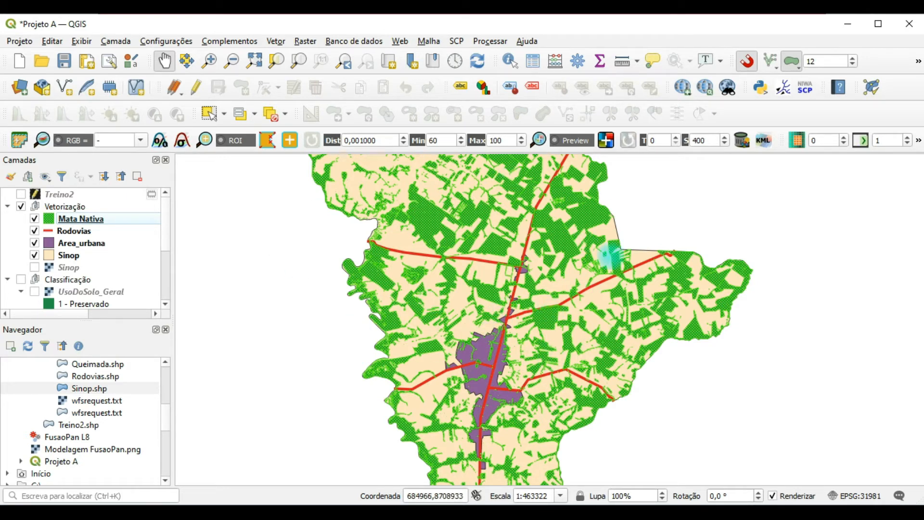
Step: Examine the styled Mata Nativa, Rodovias and Sinop layers up close across the northern part of the municipality
{"action": "left_click_drag", "start_coordinate": [499, 262], "coordinate": [546, 385]}
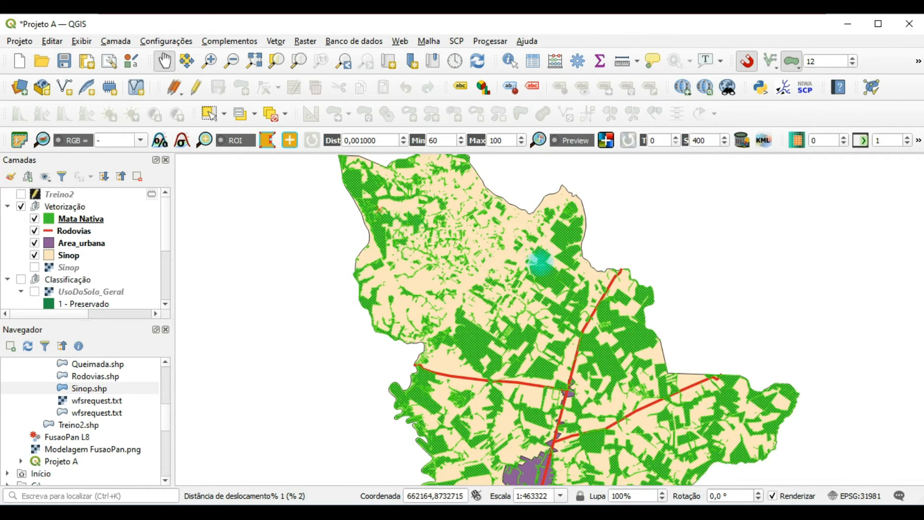
{"action": "scroll", "coordinate": [394, 238], "scroll_direction": "up", "scroll_amount": 1}
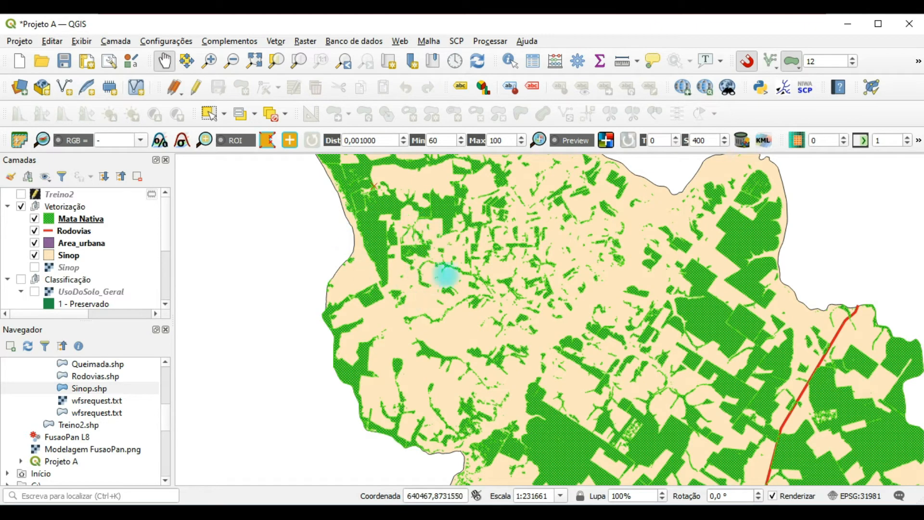
{"action": "left_click_drag", "start_coordinate": [759, 348], "coordinate": [559, 302]}
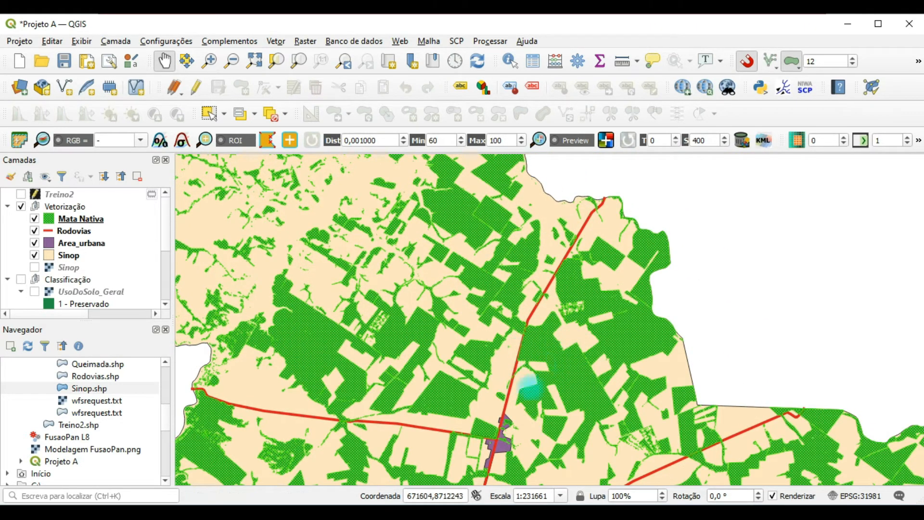
{"action": "scroll", "coordinate": [598, 370], "scroll_direction": "up", "scroll_amount": 1}
{"action": "left_click_drag", "start_coordinate": [562, 266], "coordinate": [571, 323]}
{"action": "left_click_drag", "start_coordinate": [470, 266], "coordinate": [543, 316]}
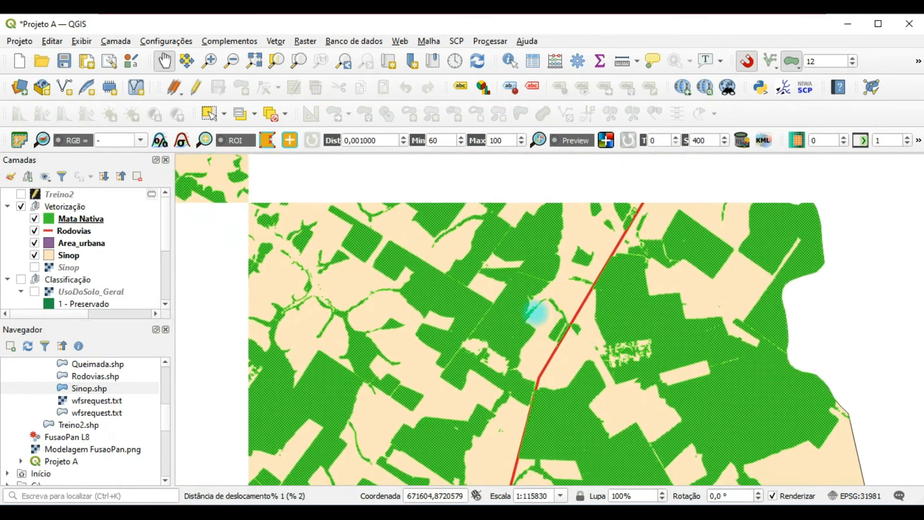
{"action": "left_click_drag", "start_coordinate": [461, 268], "coordinate": [532, 351]}
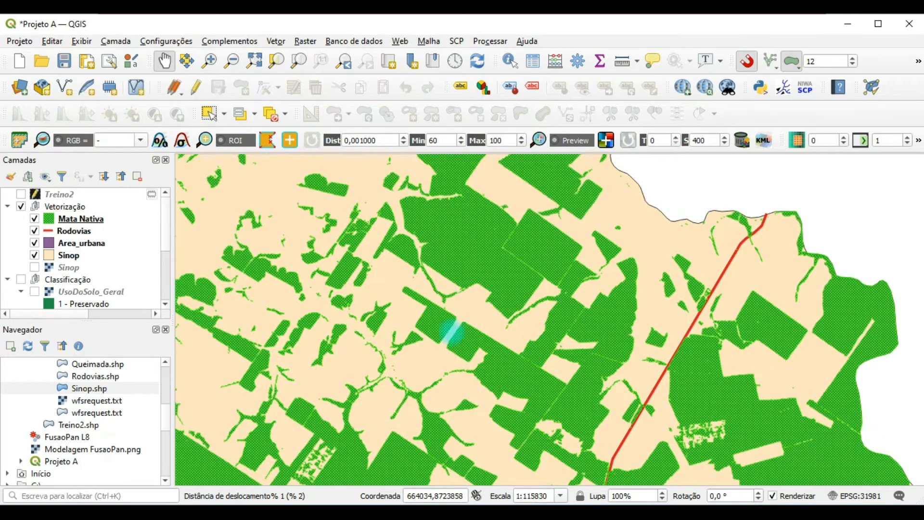
{"action": "scroll", "coordinate": [460, 338], "scroll_direction": "down", "scroll_amount": 2}
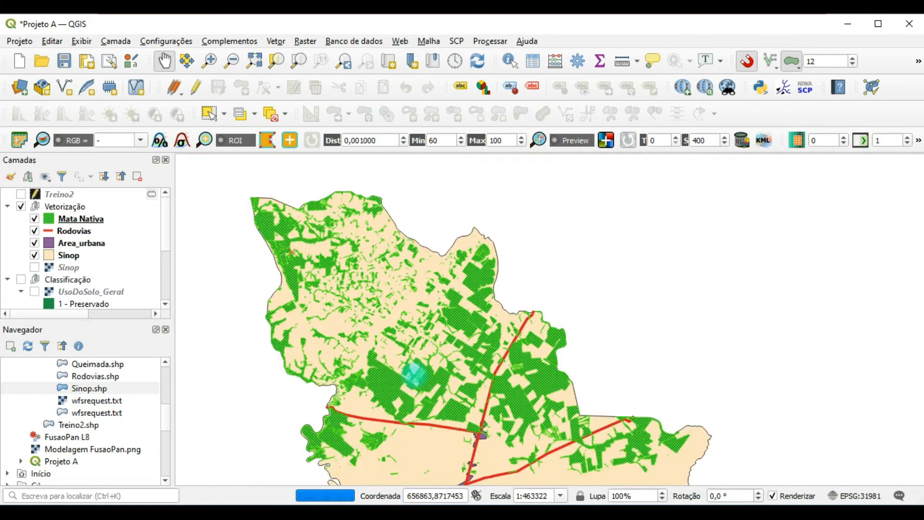
{"action": "left_click_drag", "start_coordinate": [486, 356], "coordinate": [523, 260]}
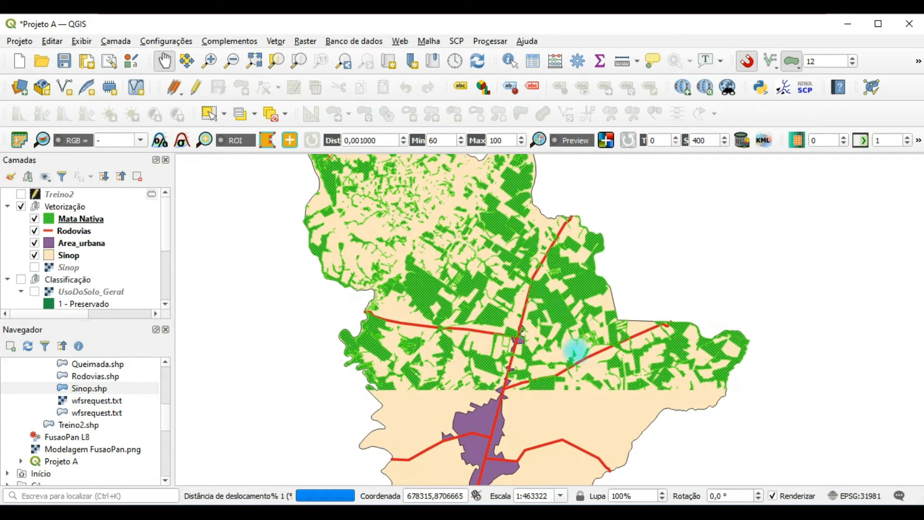
{"action": "left_click_drag", "start_coordinate": [647, 426], "coordinate": [592, 406]}
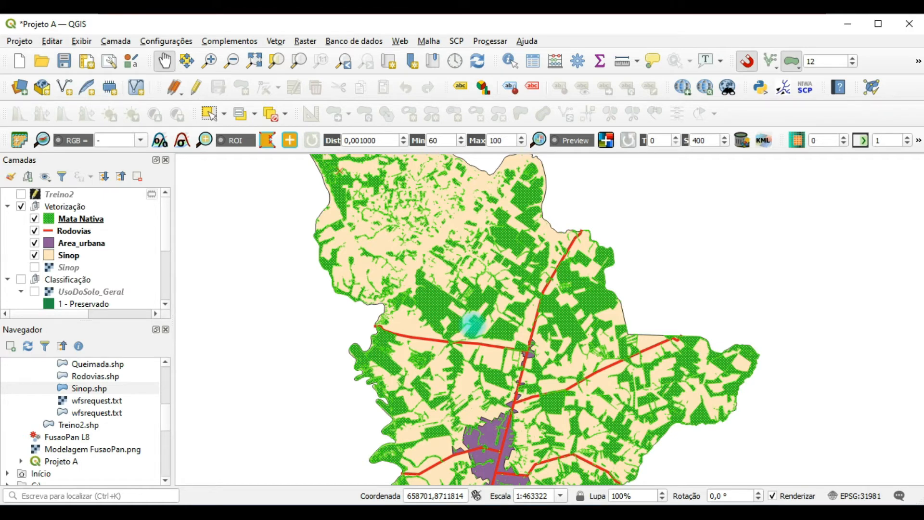
{"action": "left_click_drag", "start_coordinate": [567, 314], "coordinate": [496, 224]}
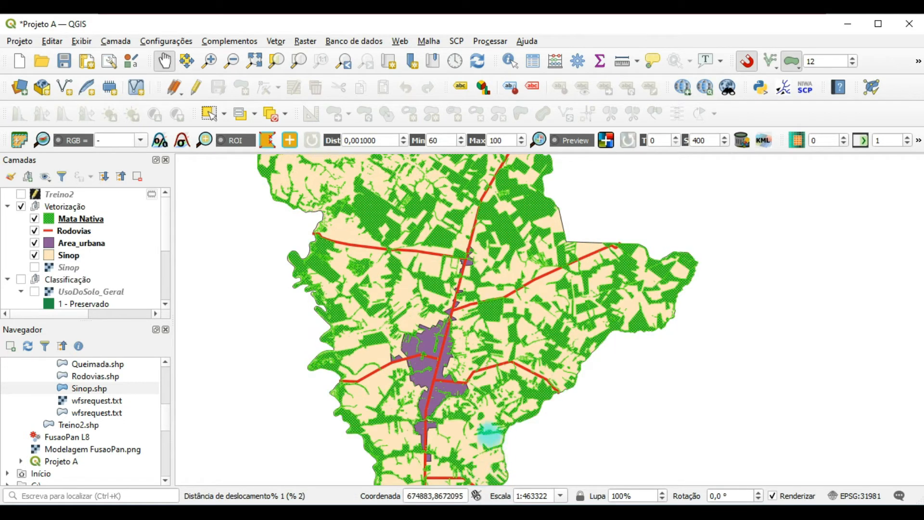
{"action": "left_click_drag", "start_coordinate": [402, 438], "coordinate": [419, 332]}
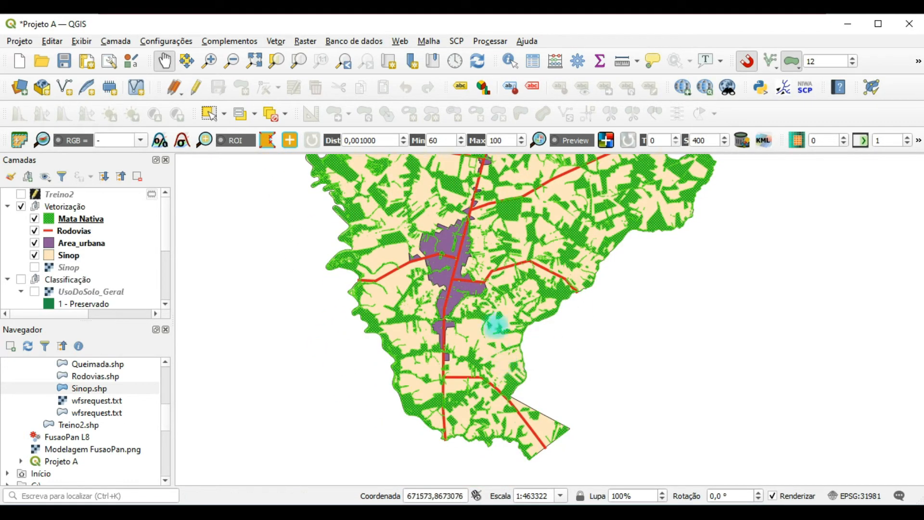
{"action": "left_click_drag", "start_coordinate": [460, 255], "coordinate": [422, 419]}
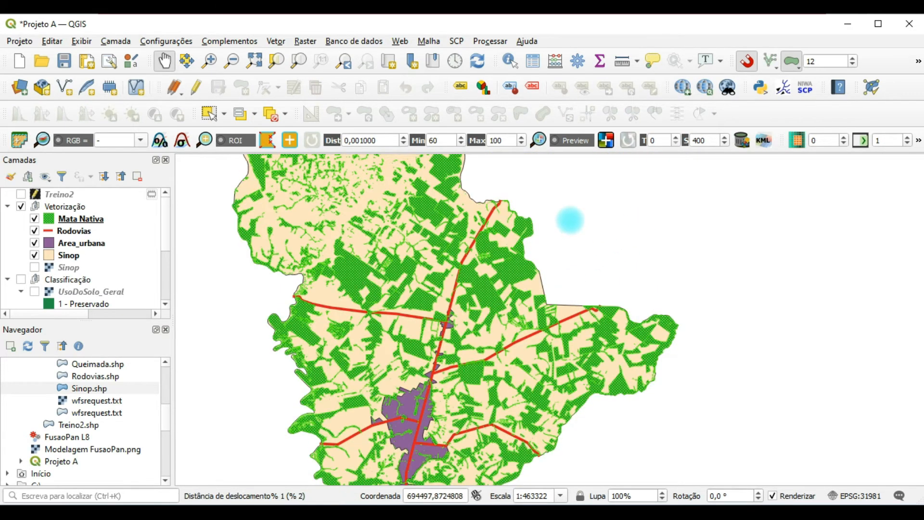
{"action": "left_click_drag", "start_coordinate": [427, 340], "coordinate": [440, 361]}
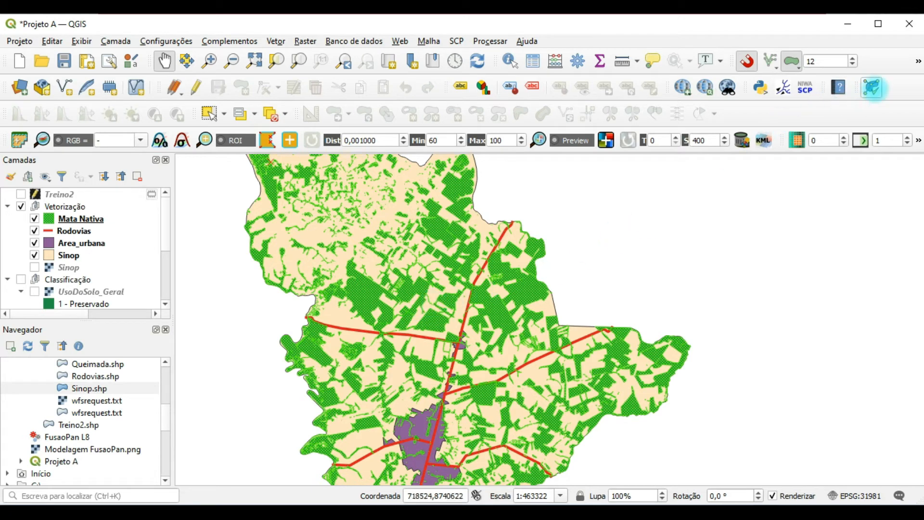
Step: Open the topology checker's rule settings and delete the existing invalid-geometry rule for the Simplificada layer
{"action": "left_click", "coordinate": [872, 87]}
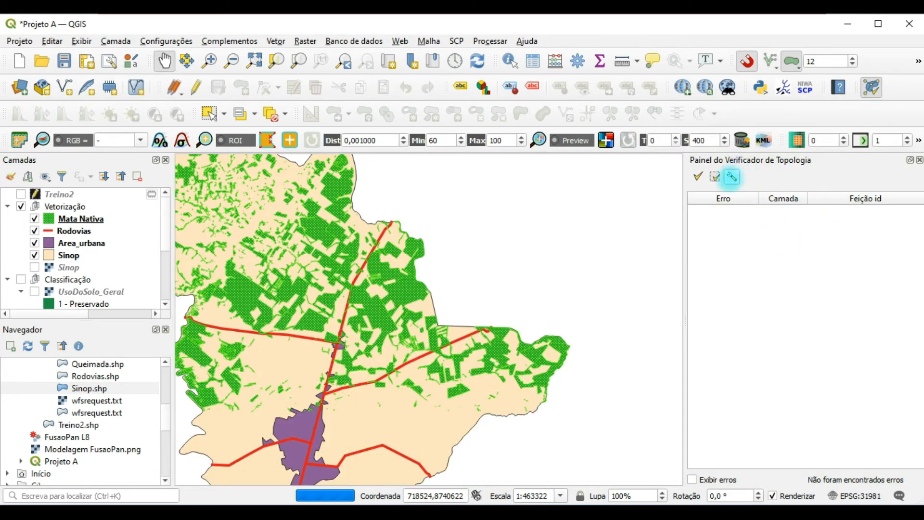
{"action": "left_click", "coordinate": [732, 176]}
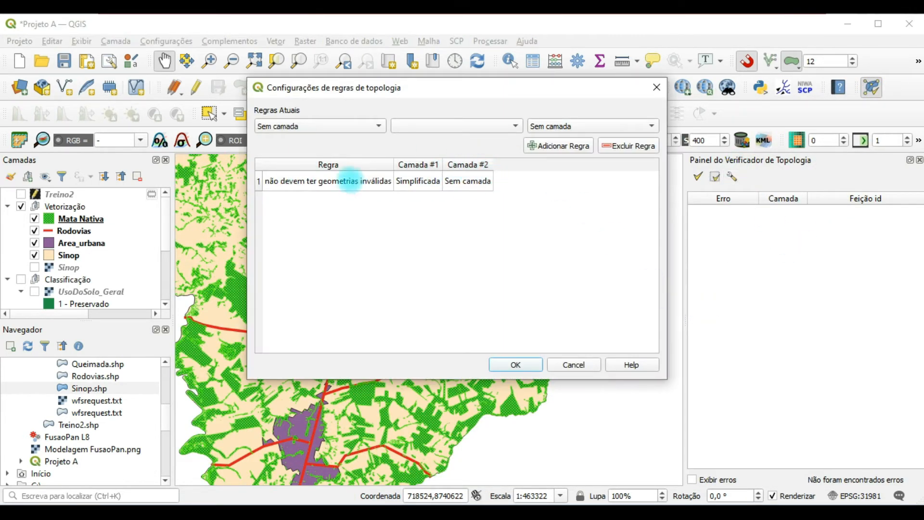
{"action": "left_click", "coordinate": [350, 180]}
{"action": "left_click", "coordinate": [621, 145]}
Step: Add the topology rule "não devem ter geometrias inválidas" for the Mata Nativa layer and accept the settings
{"action": "left_click", "coordinate": [332, 126]}
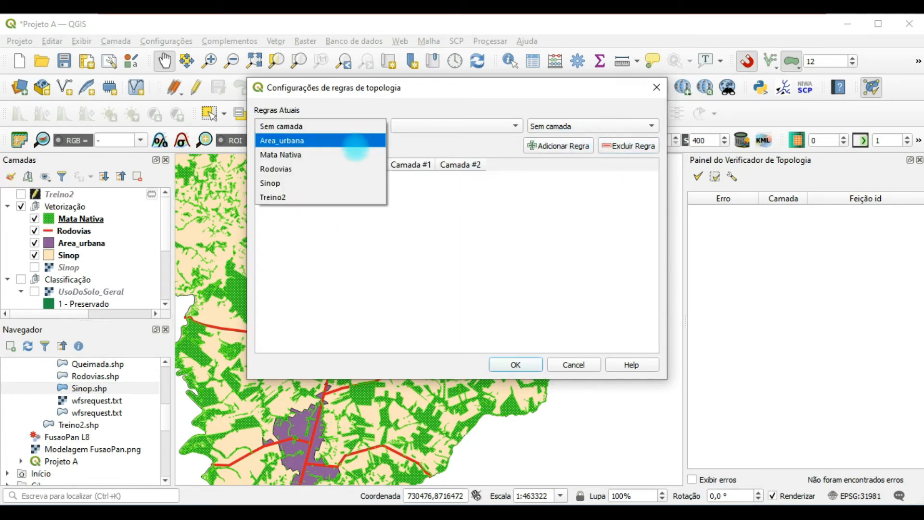
{"action": "left_click", "coordinate": [288, 155]}
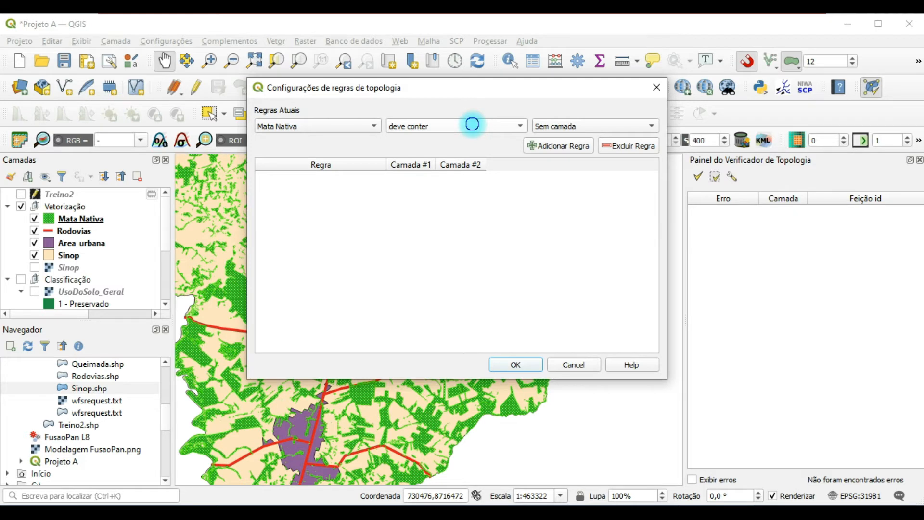
{"action": "left_click", "coordinate": [473, 124]}
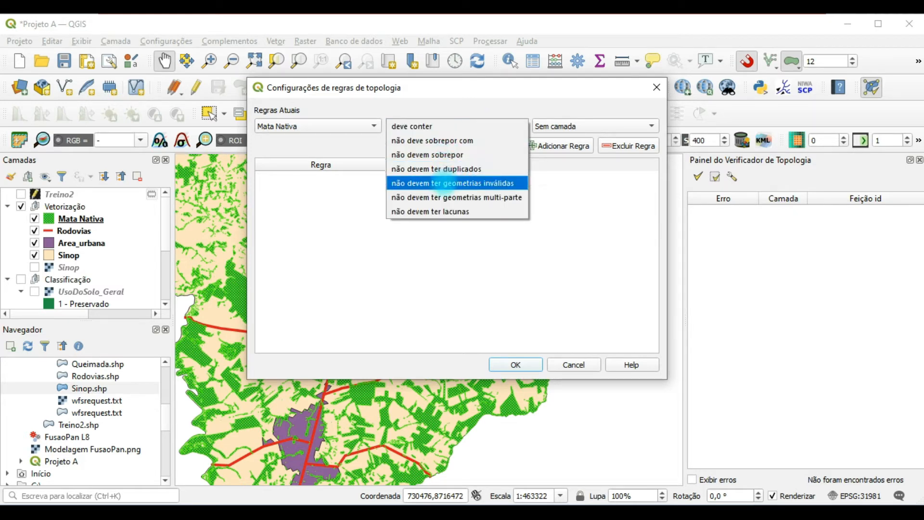
{"action": "left_click", "coordinate": [443, 183]}
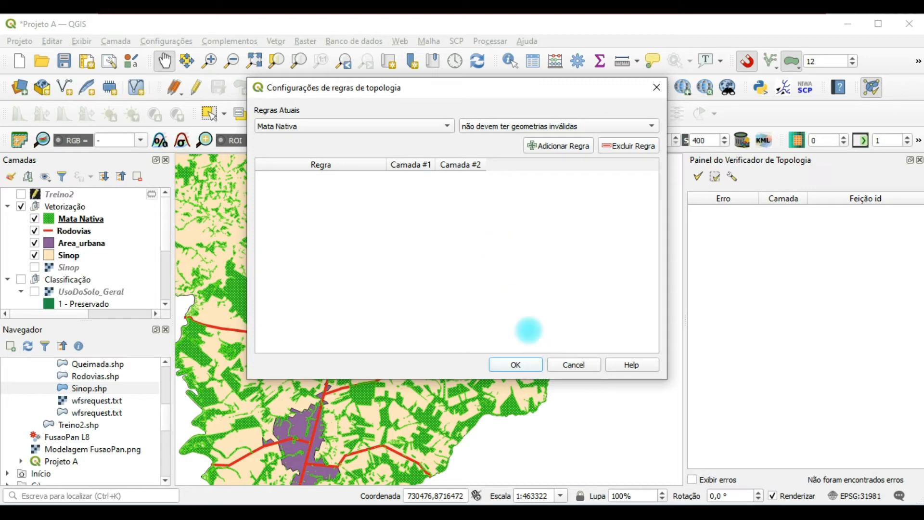
{"action": "left_click", "coordinate": [558, 145]}
{"action": "left_click", "coordinate": [513, 364]}
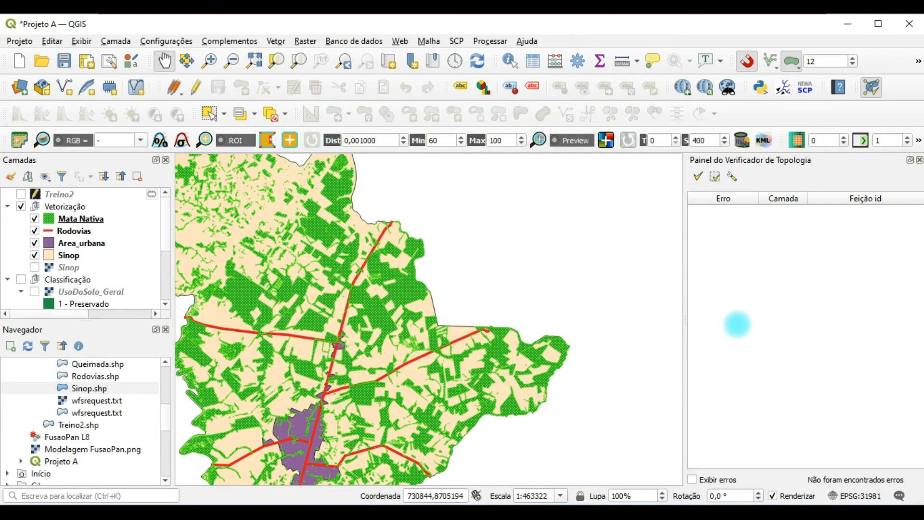
Step: Run the topology check on the Mata Nativa layer and look through the full list of errors
{"action": "left_click_drag", "start_coordinate": [438, 215], "coordinate": [528, 198]}
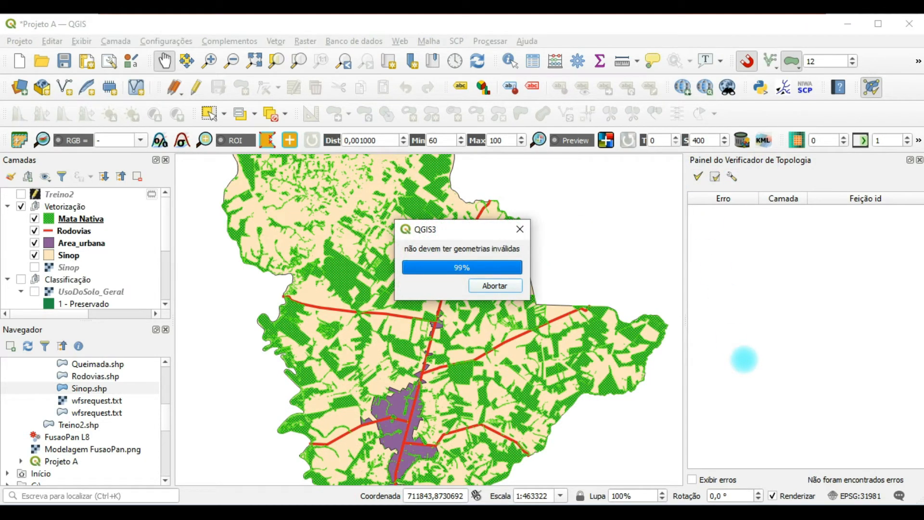
{"action": "scroll", "coordinate": [765, 224], "scroll_direction": "down", "scroll_amount": 20}
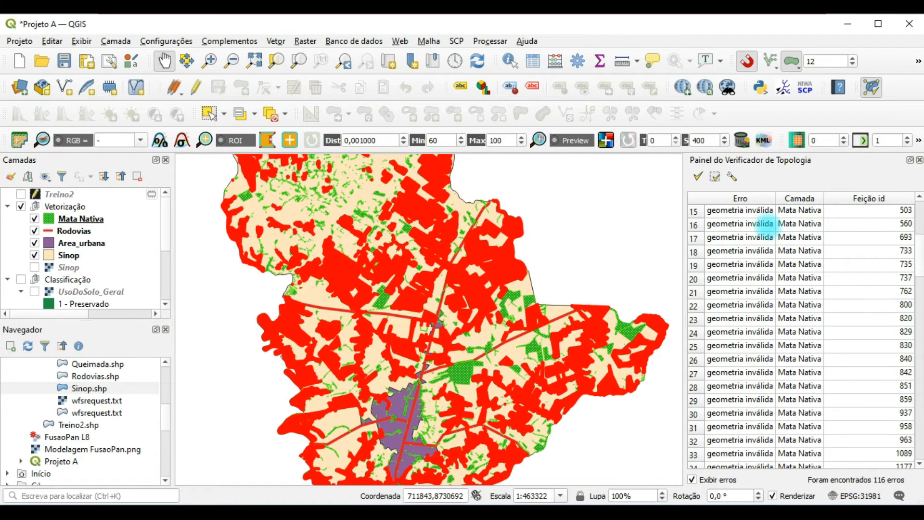
{"action": "scroll", "coordinate": [747, 283], "scroll_direction": "down", "scroll_amount": 5}
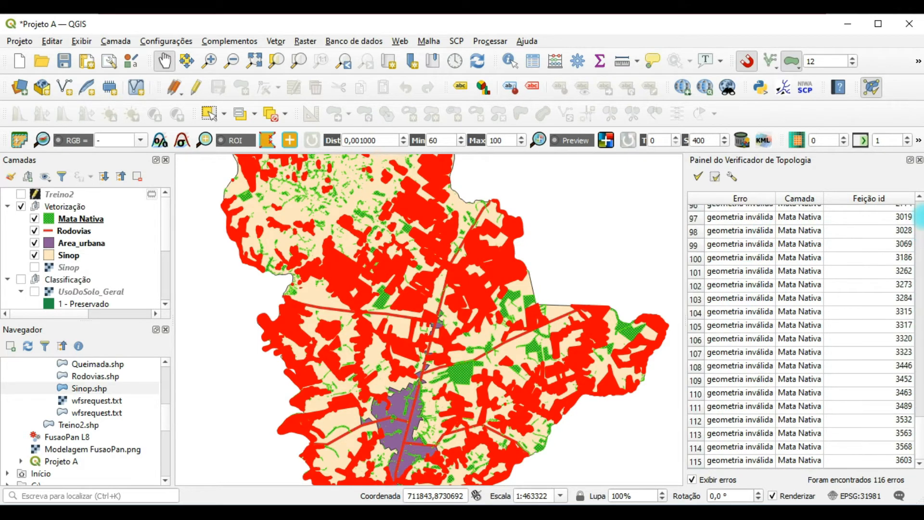
{"action": "left_click", "coordinate": [917, 360]}
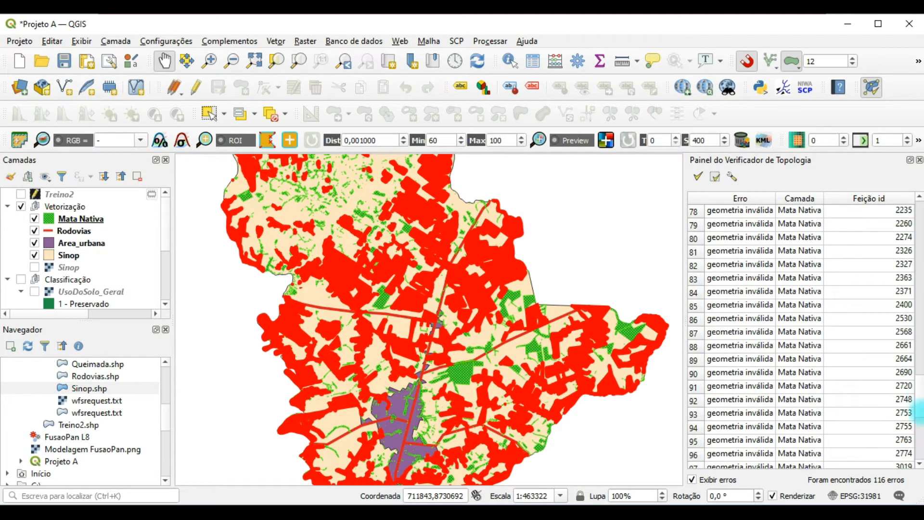
{"action": "left_click", "coordinate": [918, 407]}
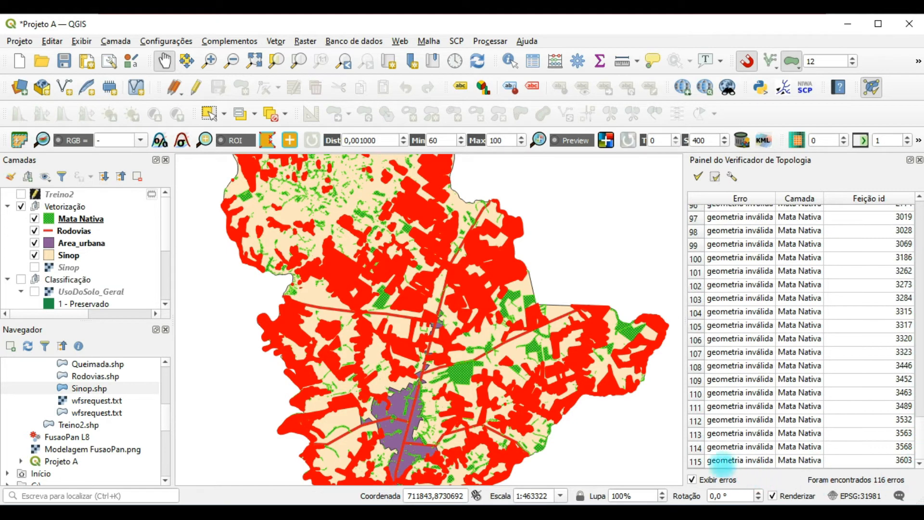
{"action": "left_click_drag", "start_coordinate": [918, 446], "coordinate": [913, 185]}
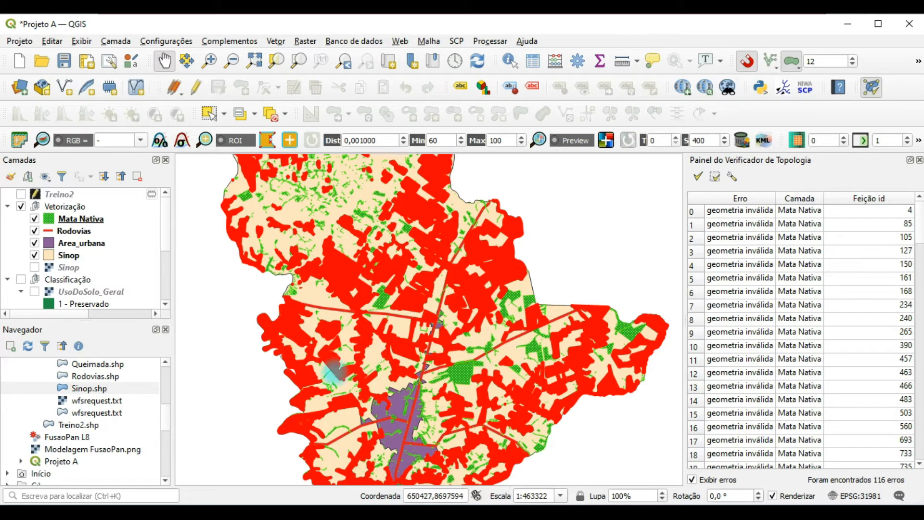
Step: Turn off the error display on the map and close the topology checker
{"action": "mouse_move", "coordinate": [164, 222]}
{"action": "left_mouse_down"}
{"action": "mouse_move", "coordinate": [161, 266]}
{"action": "mouse_move", "coordinate": [167, 207]}
{"action": "left_mouse_up"}
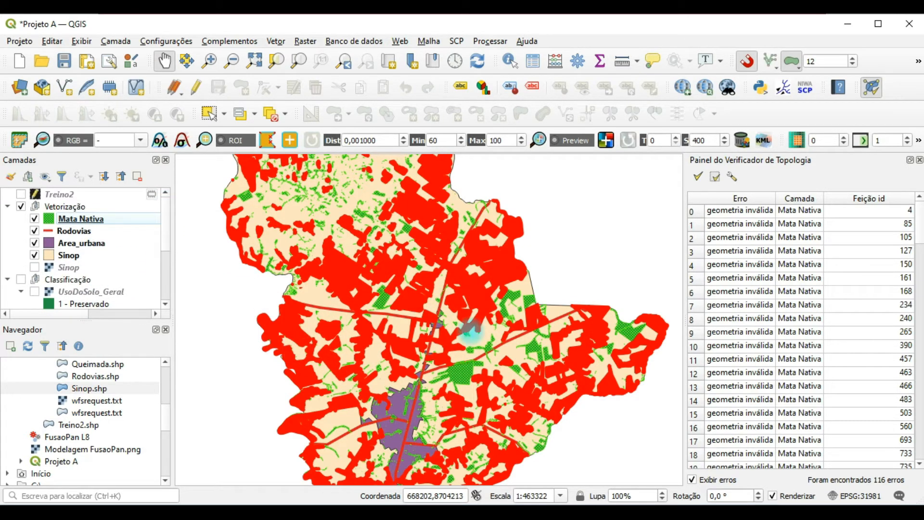
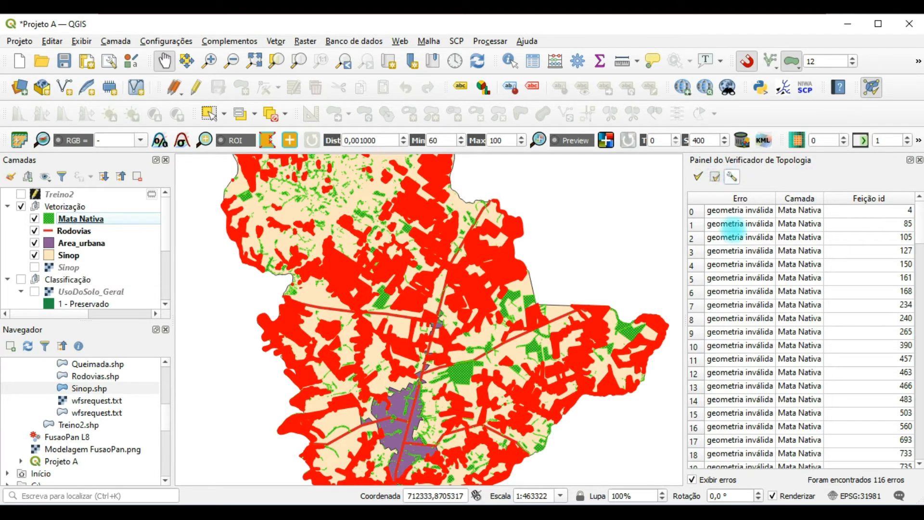
{"action": "left_click", "coordinate": [693, 479]}
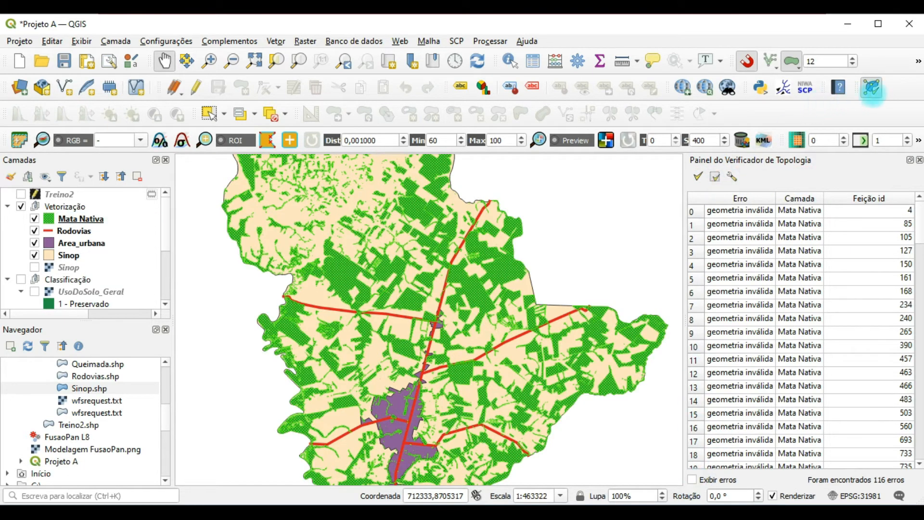
{"action": "left_click", "coordinate": [873, 88]}
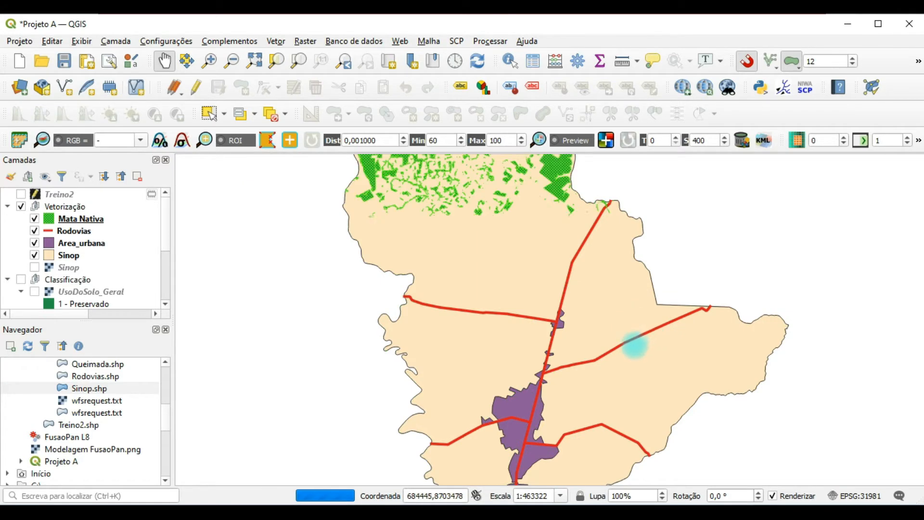
Step: Examine the outlines of the Mata Nativa polygons southwest of the urban area at close range
{"action": "left_click_drag", "start_coordinate": [624, 353], "coordinate": [530, 277]}
{"action": "scroll", "coordinate": [469, 346], "scroll_direction": "up", "scroll_amount": 5}
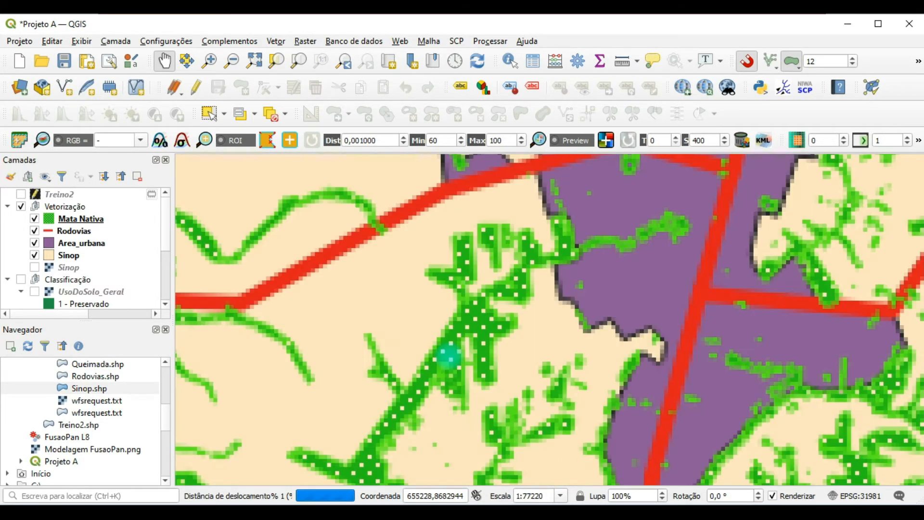
{"action": "left_click_drag", "start_coordinate": [342, 445], "coordinate": [532, 392]}
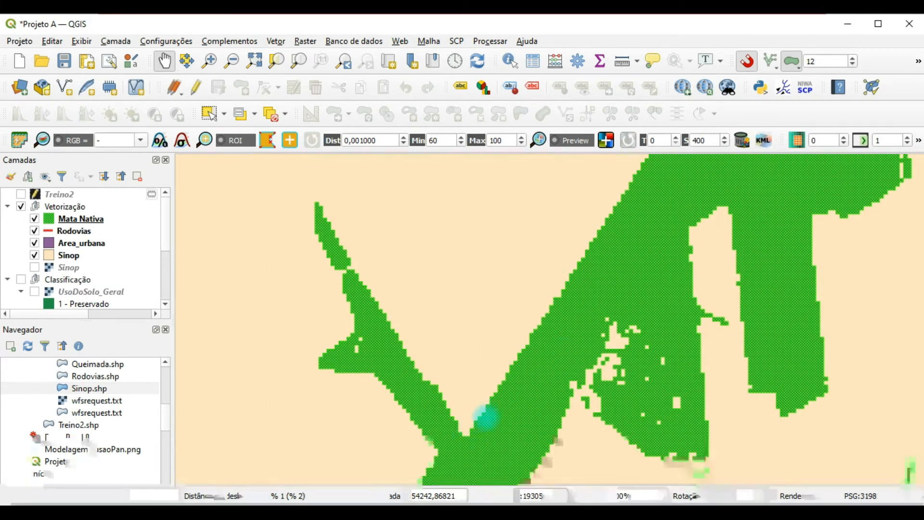
{"action": "scroll", "coordinate": [430, 395], "scroll_direction": "up", "scroll_amount": 2}
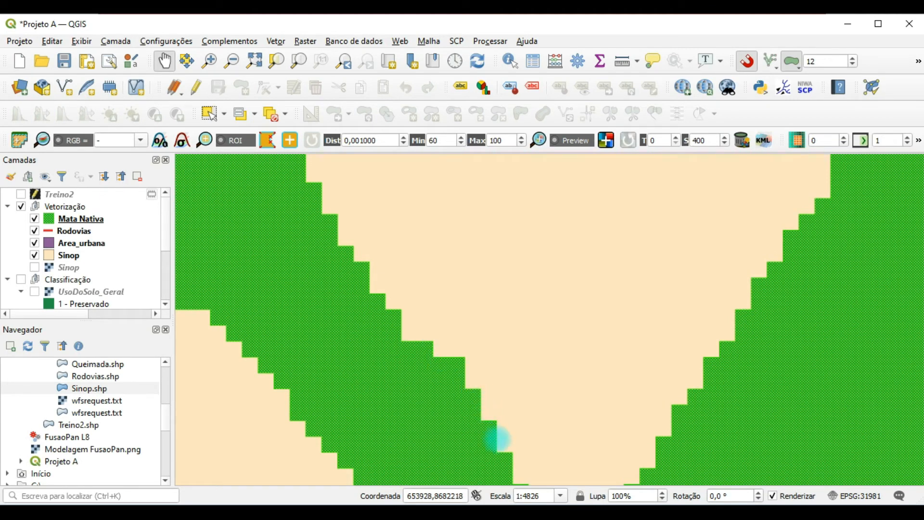
{"action": "left_click_drag", "start_coordinate": [613, 421], "coordinate": [464, 382]}
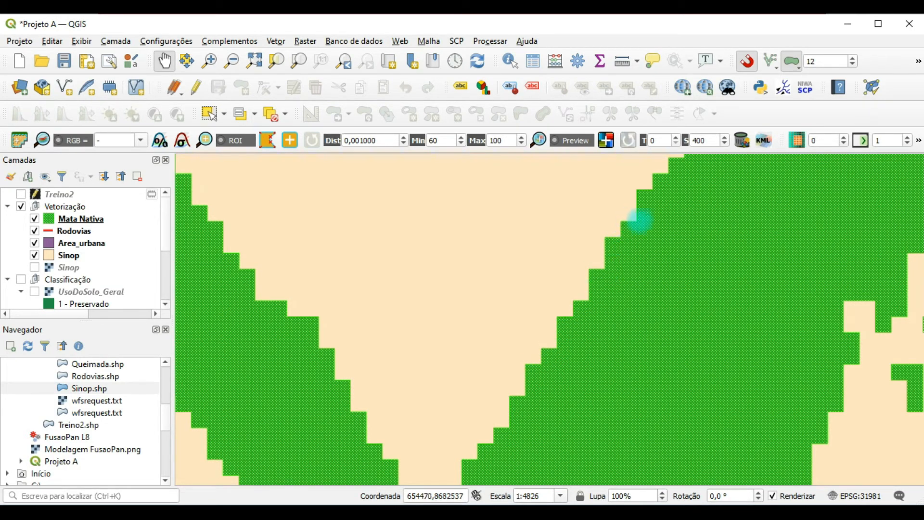
{"action": "scroll", "coordinate": [648, 207], "scroll_direction": "down", "scroll_amount": 1}
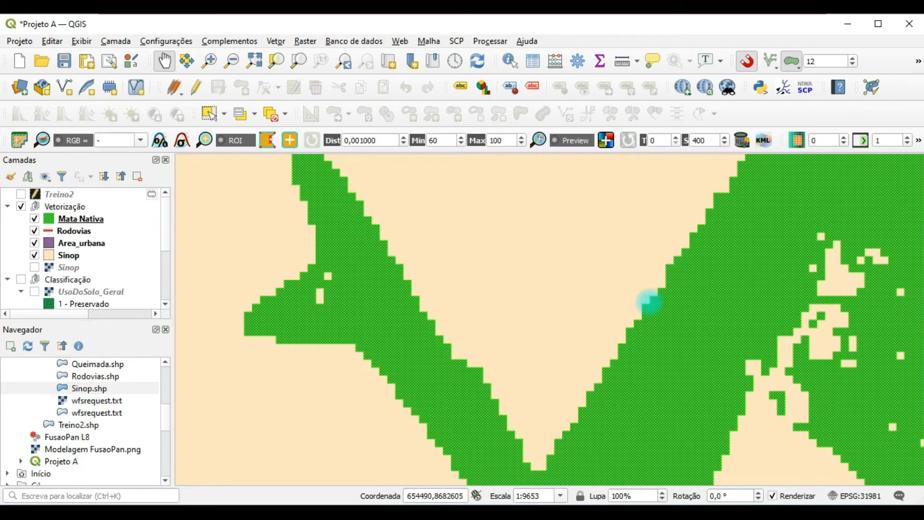
{"action": "scroll", "coordinate": [646, 304], "scroll_direction": "down", "scroll_amount": 4}
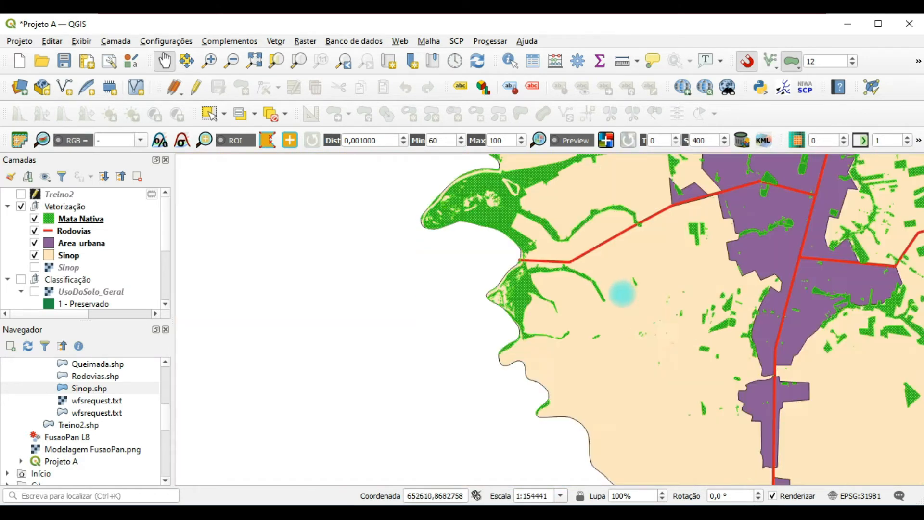
Step: View the Mata Nativa coverage across the whole Sinop municipality
{"action": "left_click_drag", "start_coordinate": [711, 254], "coordinate": [414, 281]}
{"action": "scroll", "coordinate": [402, 278], "scroll_direction": "down", "scroll_amount": 1}
{"action": "left_click_drag", "start_coordinate": [456, 250], "coordinate": [485, 350]}
{"action": "scroll", "coordinate": [481, 325], "scroll_direction": "down", "scroll_amount": 1}
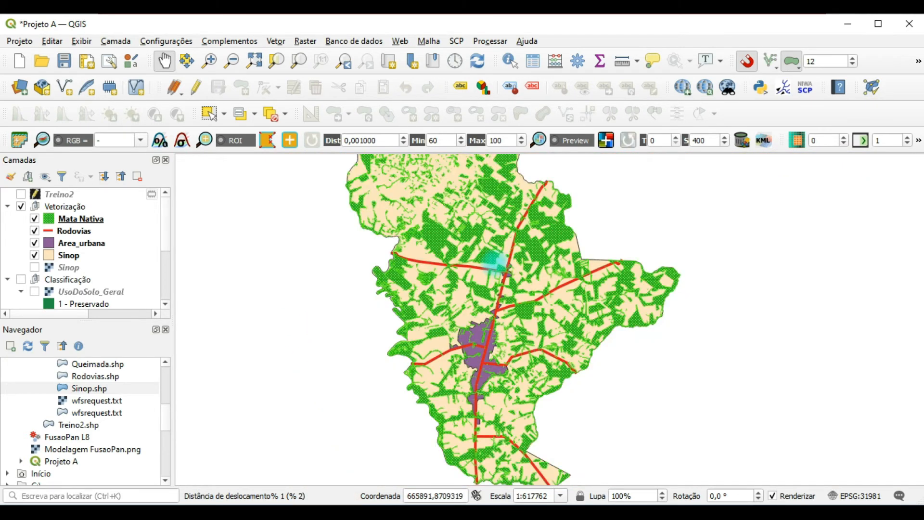
{"action": "left_click_drag", "start_coordinate": [494, 268], "coordinate": [496, 289]}
{"action": "scroll", "coordinate": [496, 288], "scroll_direction": "down", "scroll_amount": 1}
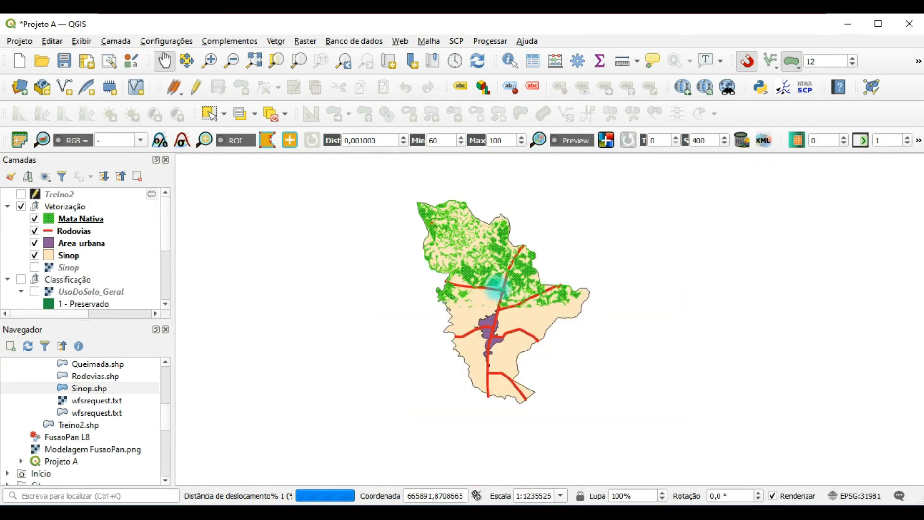
{"action": "scroll", "coordinate": [499, 288], "scroll_direction": "up", "scroll_amount": 1}
{"action": "scroll", "coordinate": [498, 288], "scroll_direction": "down", "scroll_amount": 1}
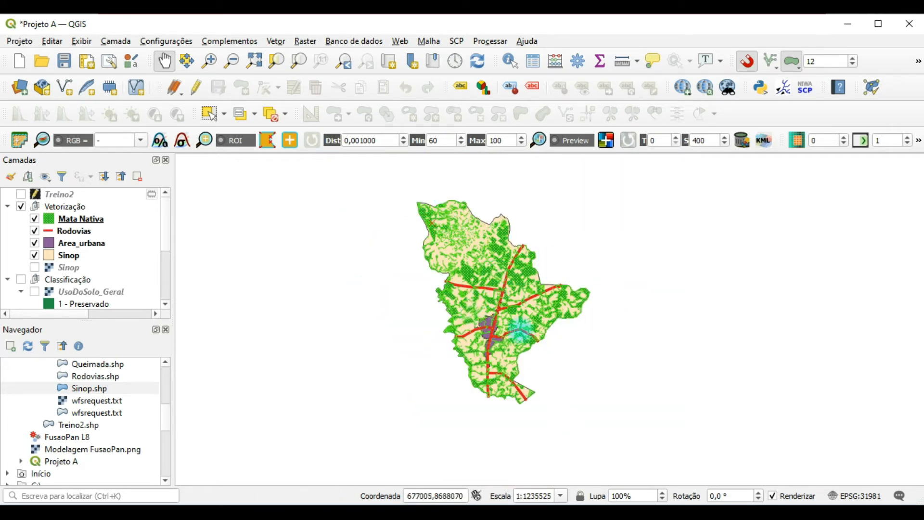
Step: Inspect the shape and edges of the Mata Nativa patches northwest of the urban area
{"action": "scroll", "coordinate": [443, 289], "scroll_direction": "up", "scroll_amount": 3}
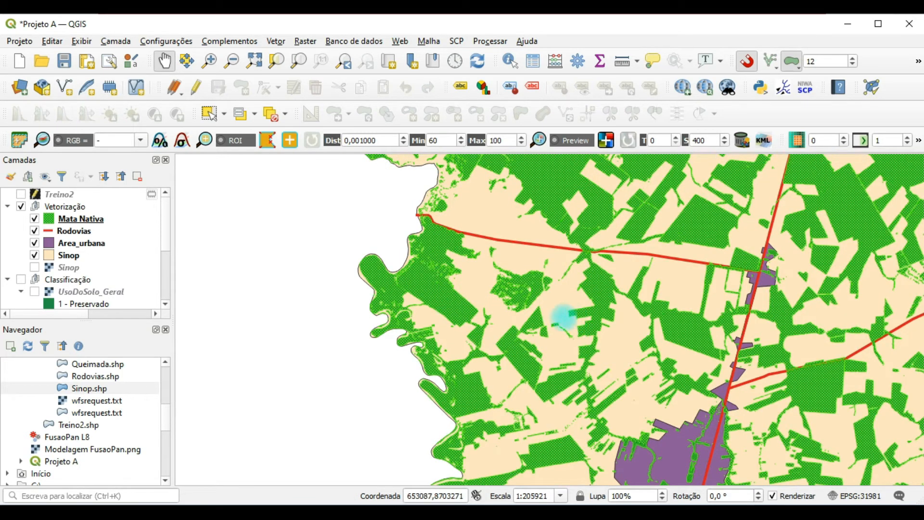
{"action": "scroll", "coordinate": [633, 291], "scroll_direction": "down", "scroll_amount": 2}
{"action": "left_click_drag", "start_coordinate": [632, 290], "coordinate": [486, 303]}
{"action": "scroll", "coordinate": [464, 284], "scroll_direction": "up", "scroll_amount": 3}
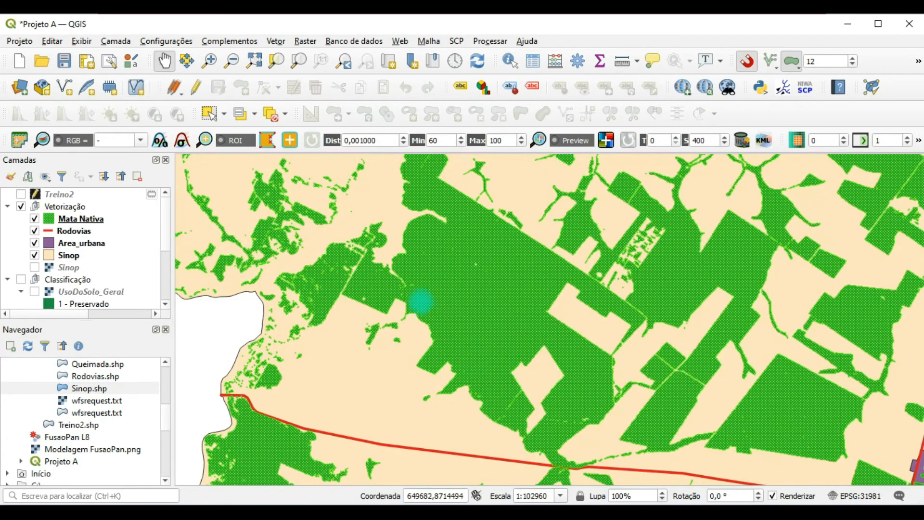
{"action": "scroll", "coordinate": [505, 385], "scroll_direction": "up", "scroll_amount": 2}
{"action": "left_click_drag", "start_coordinate": [521, 394], "coordinate": [503, 179]}
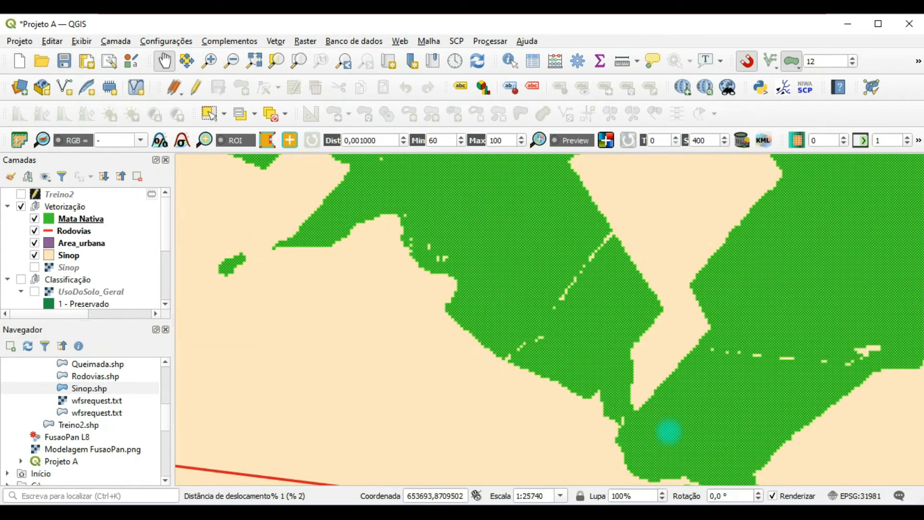
{"action": "left_click_drag", "start_coordinate": [691, 393], "coordinate": [534, 264]}
{"action": "left_click_drag", "start_coordinate": [569, 371], "coordinate": [461, 135]}
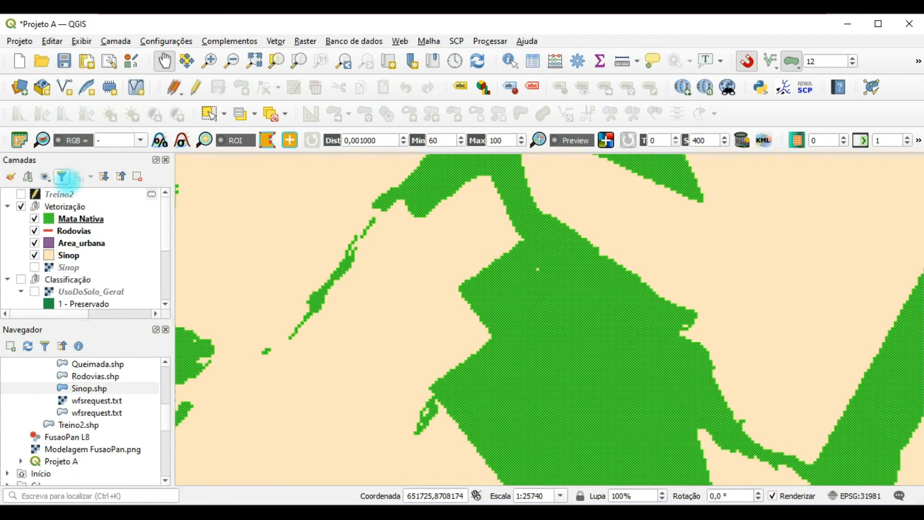
Step: Set up the Simplificar geometry tool for Mata Nativa with the Distância (Douglas-Peucker) method and a tolerance of 30 metros
{"action": "left_click", "coordinate": [278, 41]}
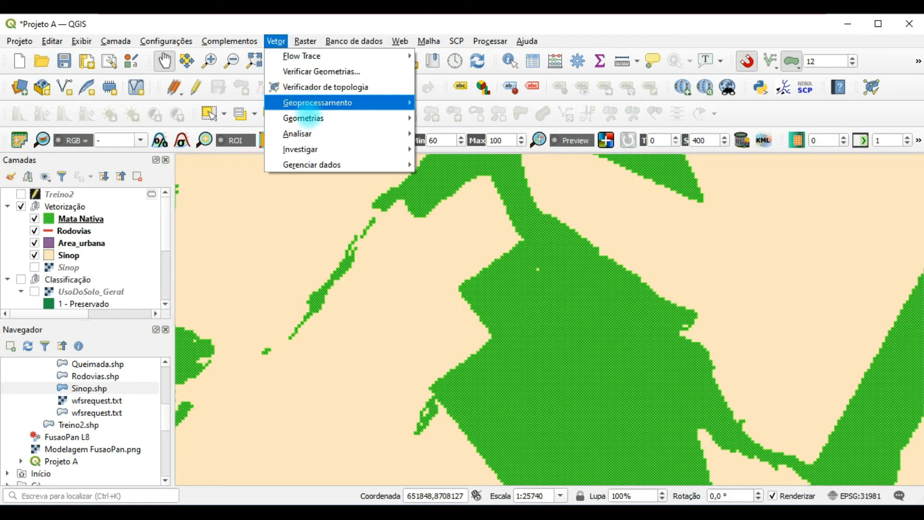
{"action": "mouse_move", "coordinate": [304, 119]}
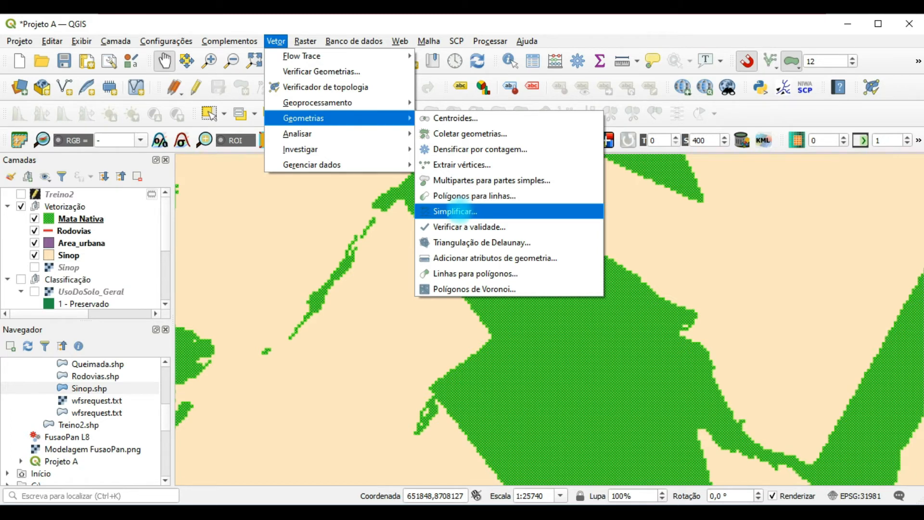
{"action": "left_click", "coordinate": [457, 211]}
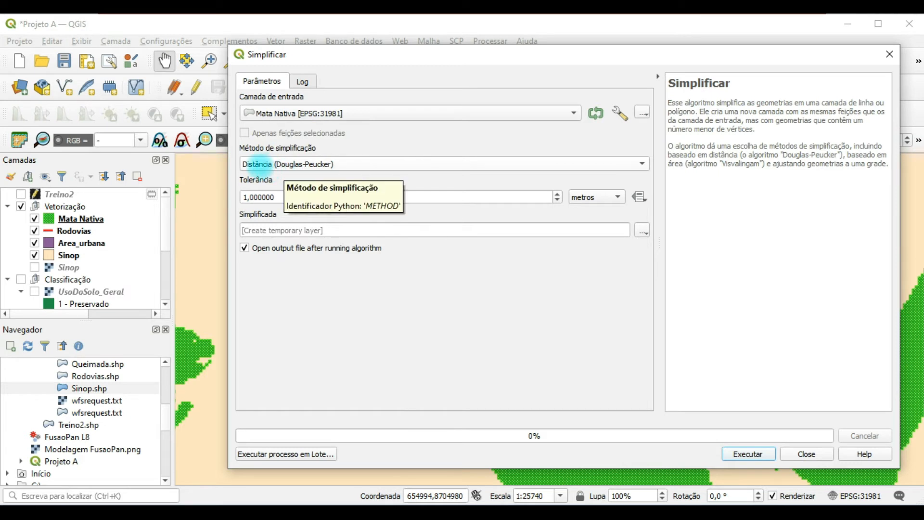
{"action": "left_click", "coordinate": [260, 166]}
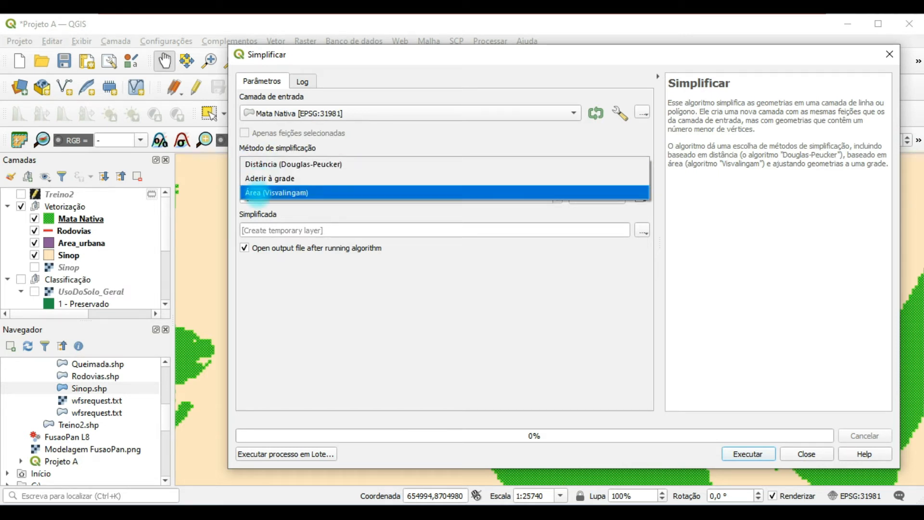
{"action": "left_click", "coordinate": [257, 164]}
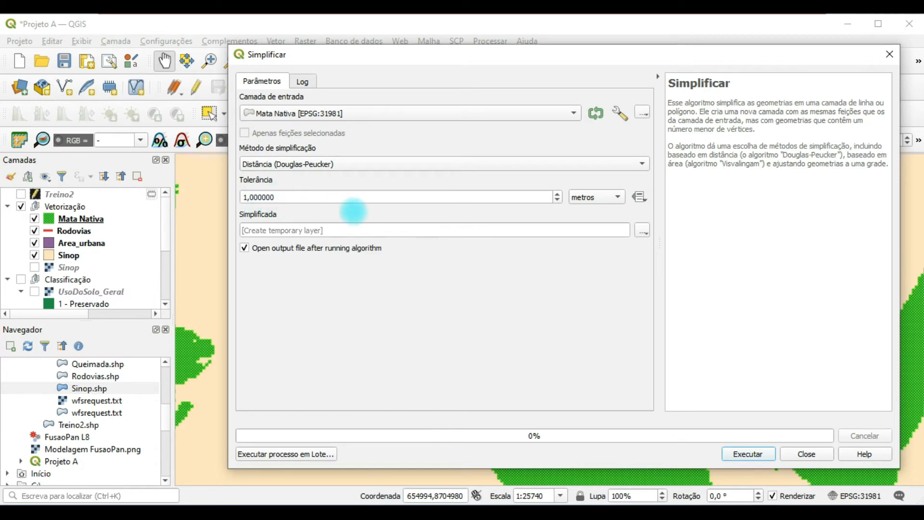
{"action": "left_click", "coordinate": [436, 197]}
{"action": "left_click_drag", "start_coordinate": [278, 197], "coordinate": [242, 197]}
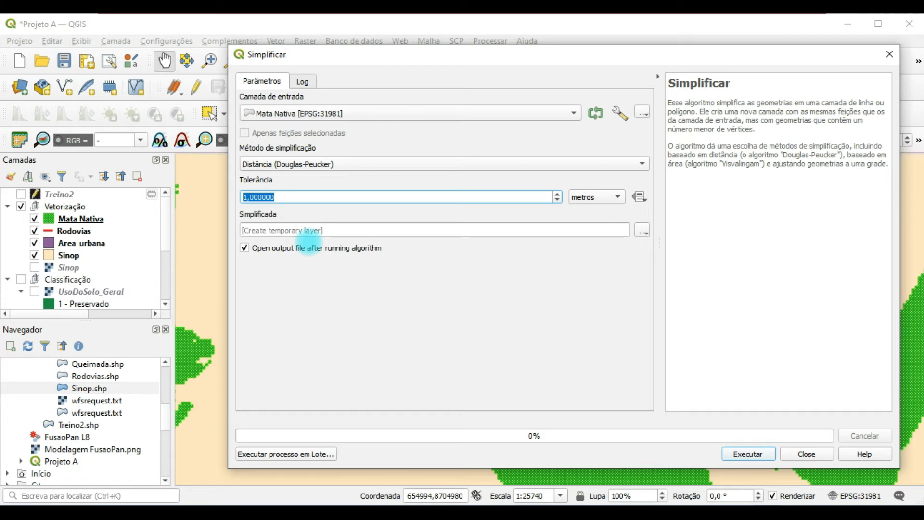
{"action": "type", "text": "30"}
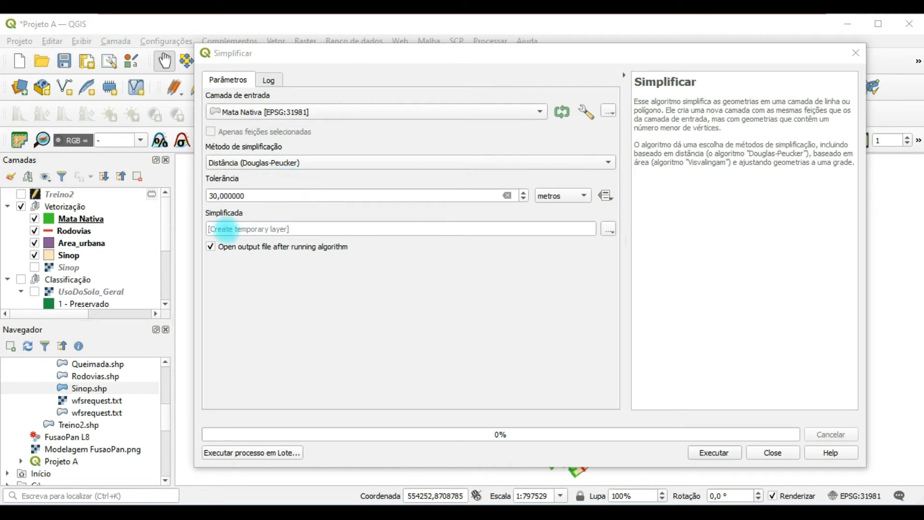
Step: Direct the simplified output to a file in the Resultados/Vetores folder, using the SHP format
{"action": "left_click", "coordinate": [212, 214]}
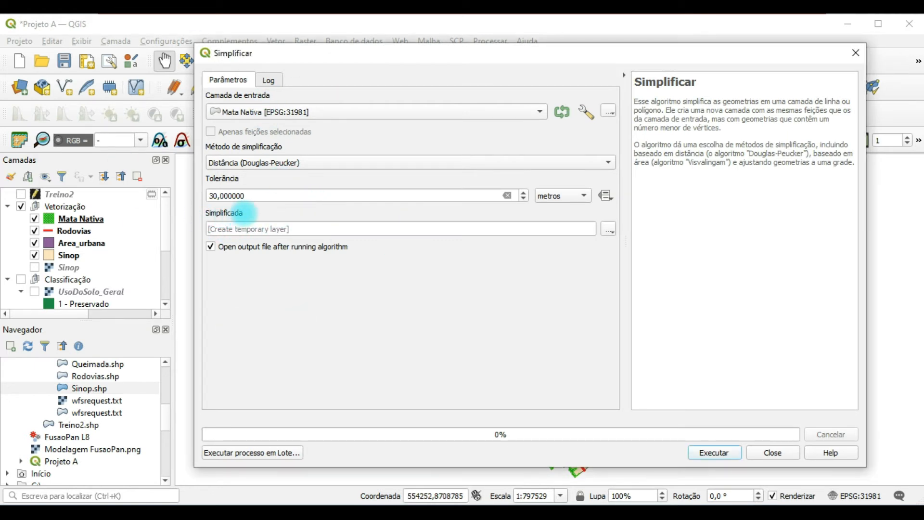
{"action": "left_click", "coordinate": [224, 229]}
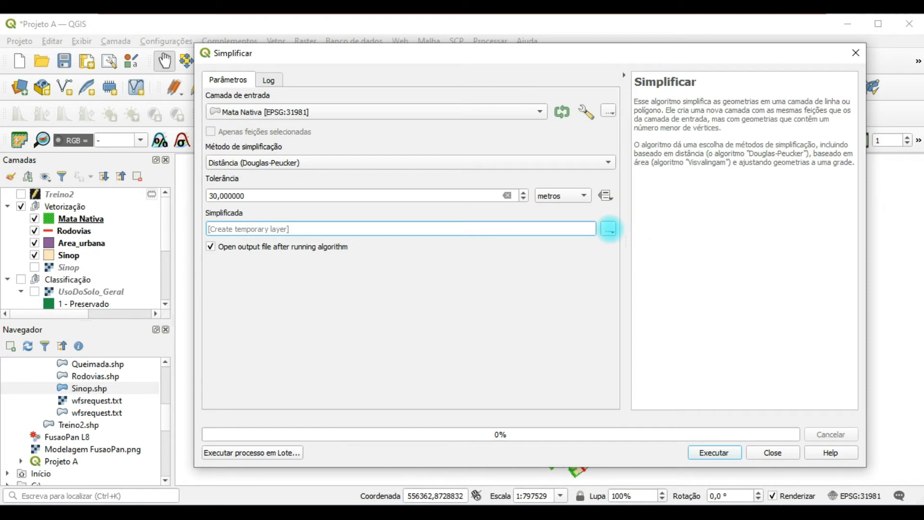
{"action": "left_click", "coordinate": [610, 230]}
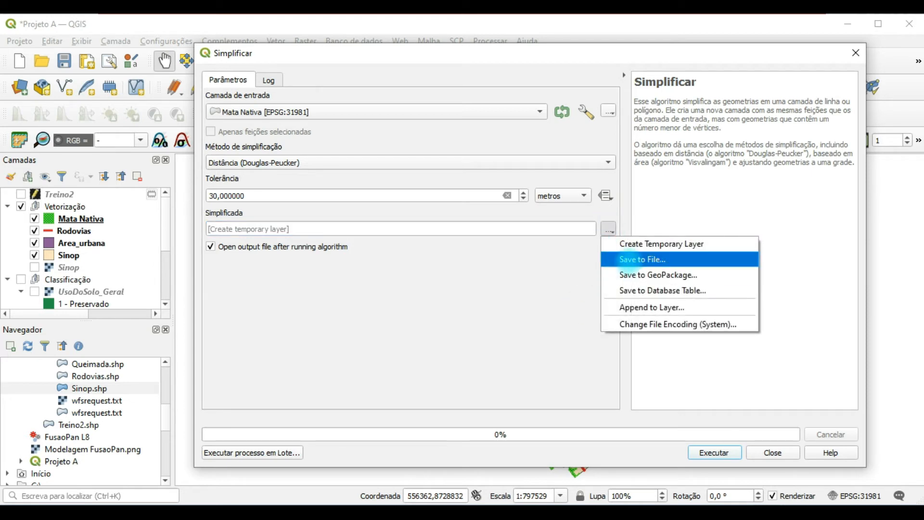
{"action": "left_click", "coordinate": [628, 260]}
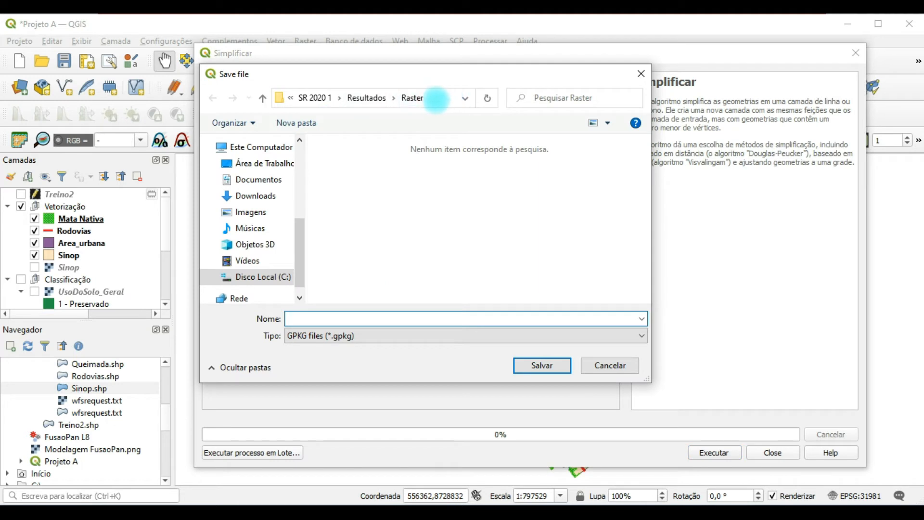
{"action": "left_click", "coordinate": [366, 98]}
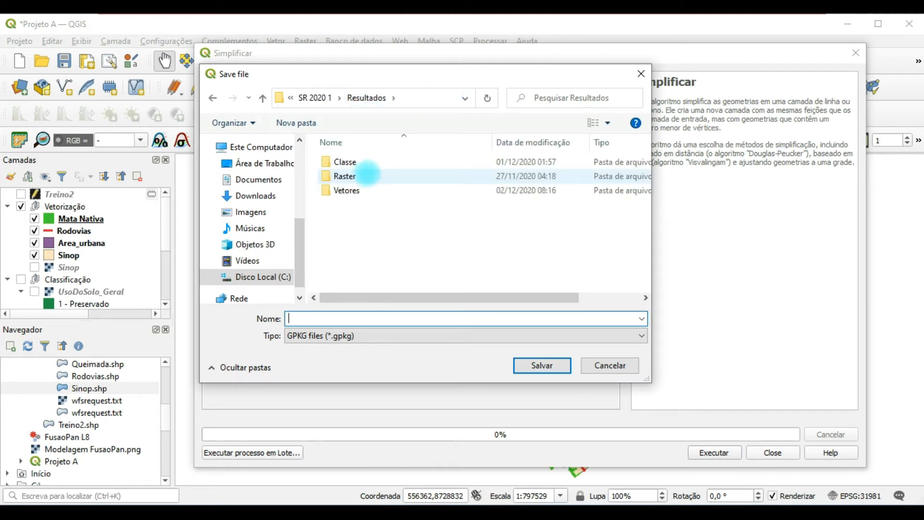
{"action": "double_click", "coordinate": [368, 189]}
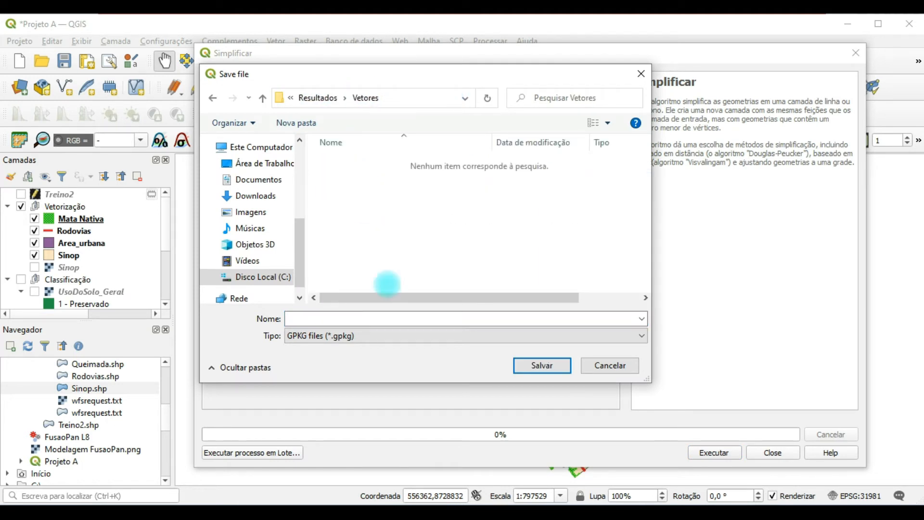
{"action": "left_click", "coordinate": [403, 334]}
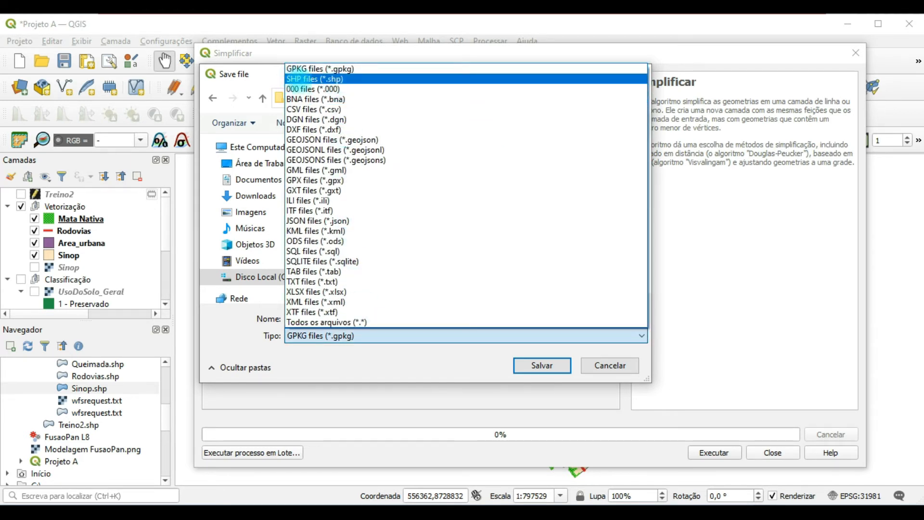
{"action": "left_click", "coordinate": [303, 80]}
Step: Name the output file Mata_Nativa_sim, run the simplification, and close the tool
{"action": "left_click", "coordinate": [353, 319]}
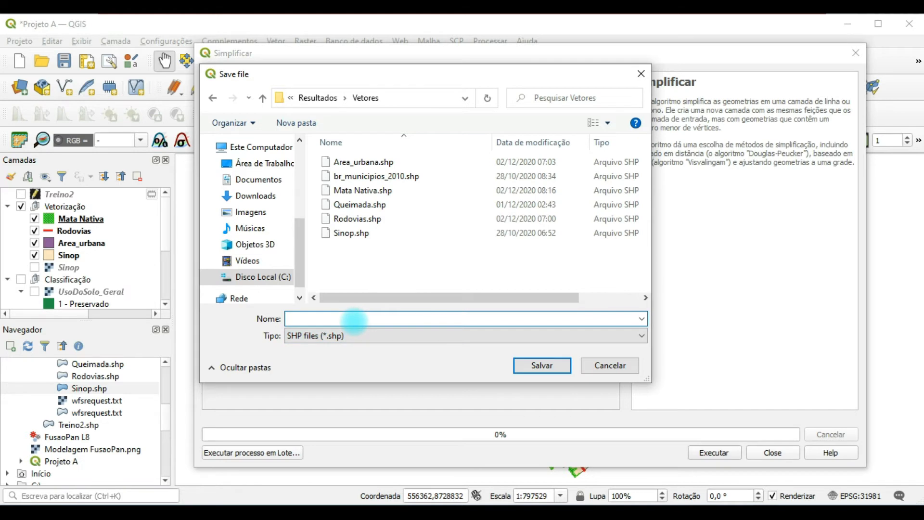
{"action": "type", "text": "mATA"}
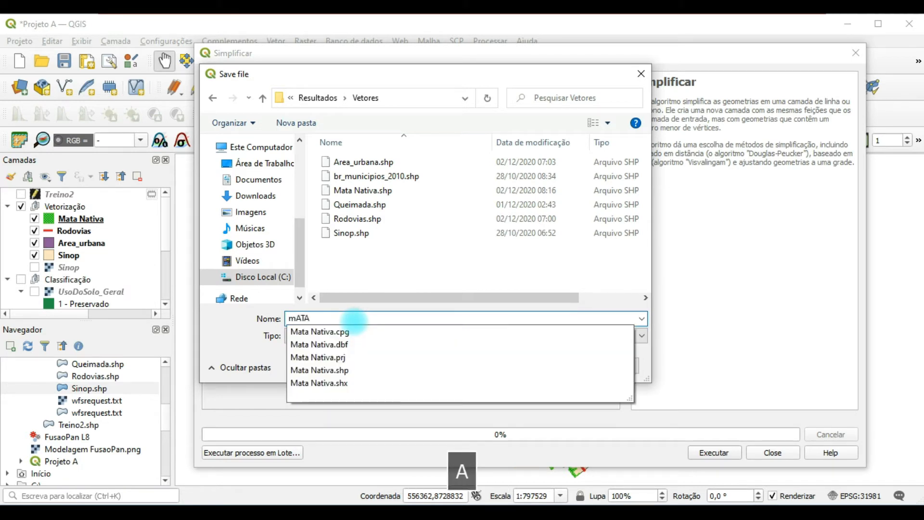
{"action": "key", "text": "BackSpace"}
{"action": "key", "text": "BackSpace"}
{"action": "key", "text": "BackSpace"}
{"action": "key", "text": "BackSpace"}
{"action": "key", "text": "Caps_Lock"}
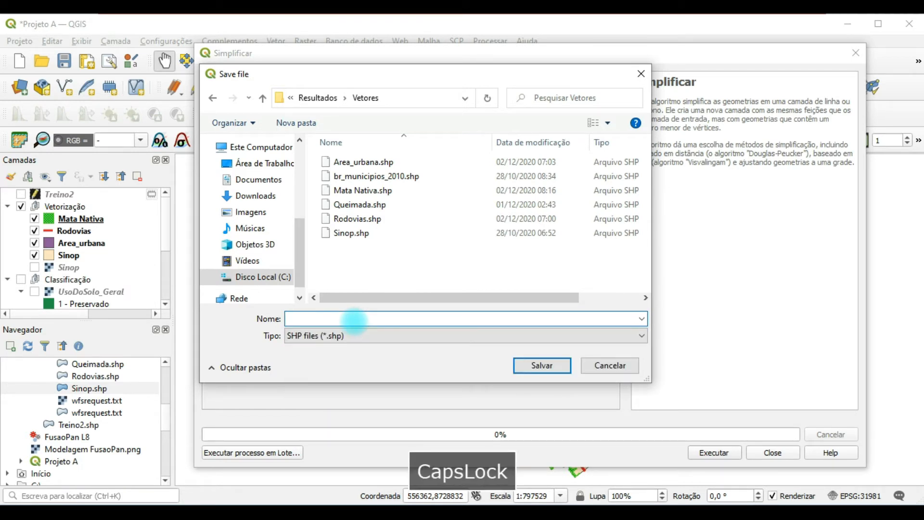
{"action": "type", "text": "Mata_Nativa"}
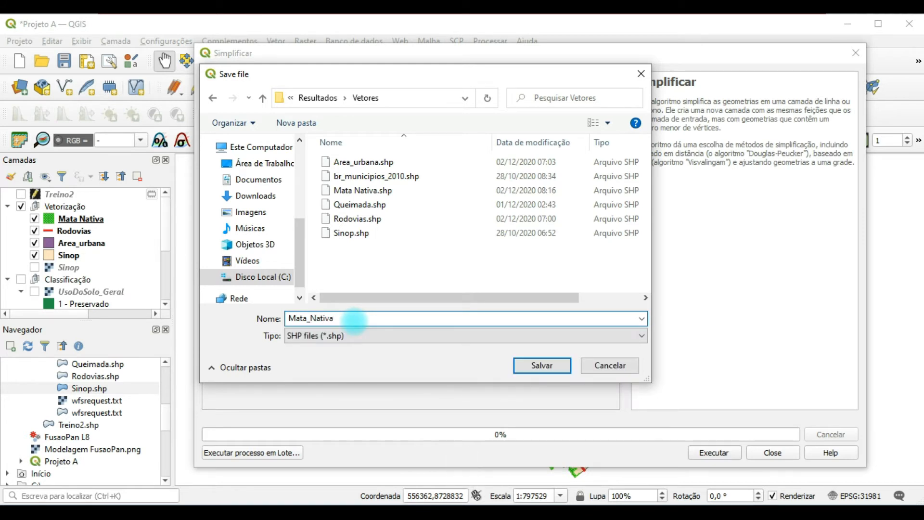
{"action": "type", "text": "_sim"}
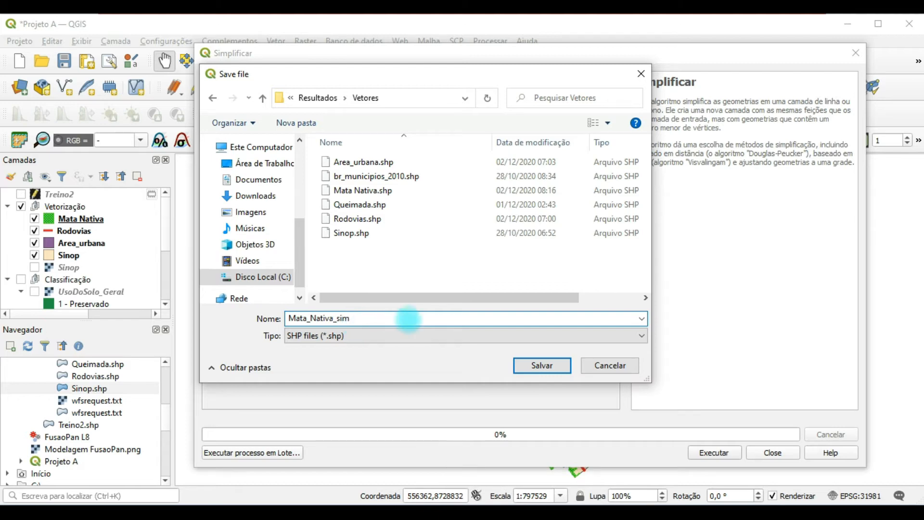
{"action": "left_click", "coordinate": [539, 366]}
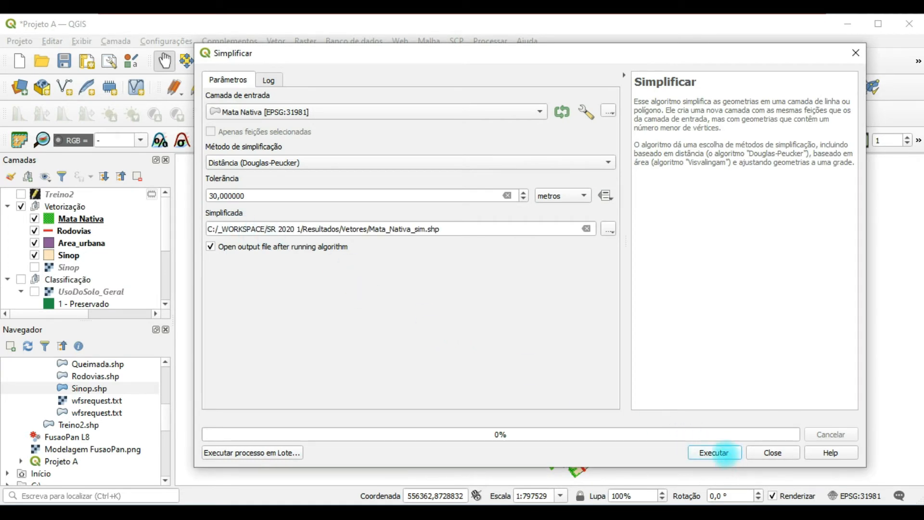
{"action": "left_click", "coordinate": [713, 453]}
{"action": "left_click", "coordinate": [771, 453]}
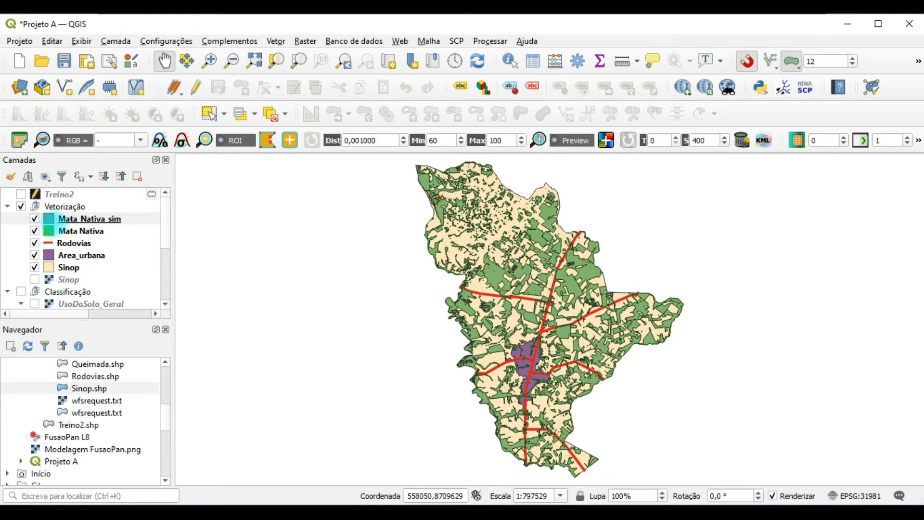
Step: Compare the simplified outlines with the original Mata Nativa edges at close range by switching Mata_Nativa_sim off and on
{"action": "scroll", "coordinate": [500, 285], "scroll_direction": "up", "scroll_amount": 6}
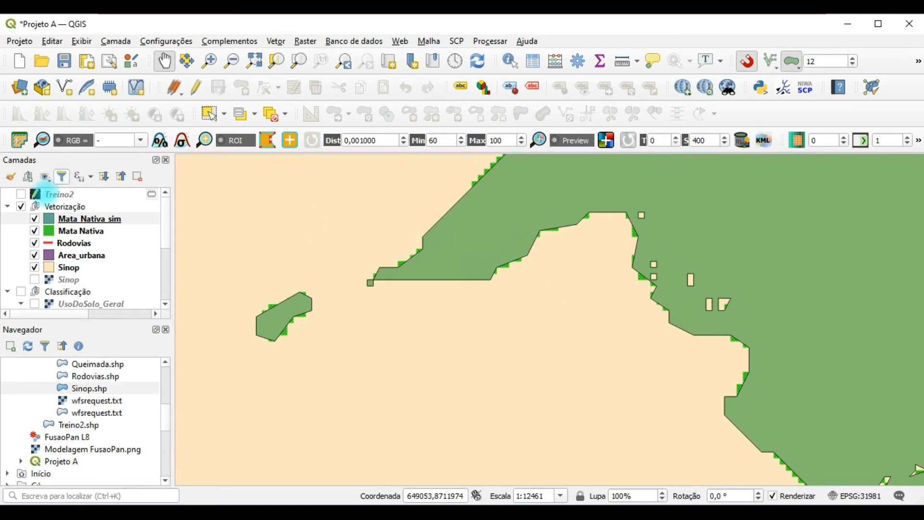
{"action": "left_click", "coordinate": [35, 219]}
{"action": "left_click", "coordinate": [35, 219]}
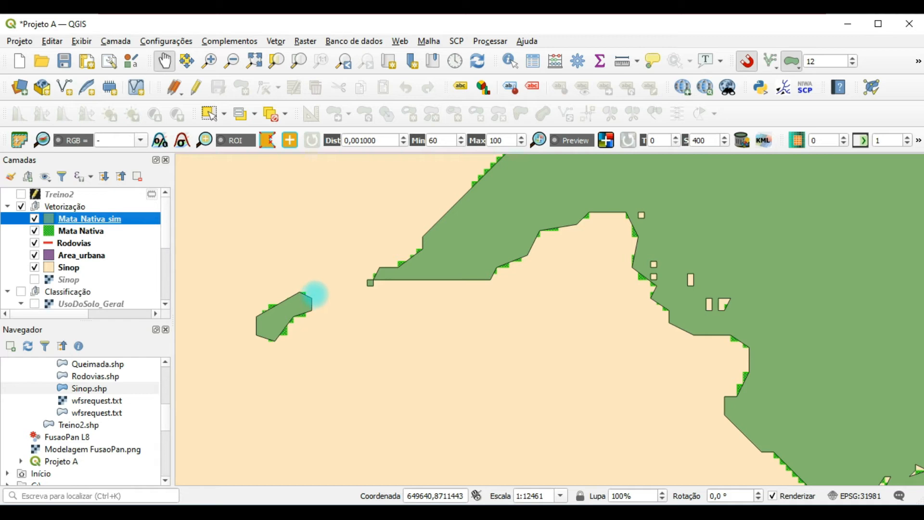
{"action": "scroll", "coordinate": [409, 237], "scroll_direction": "up", "scroll_amount": 1}
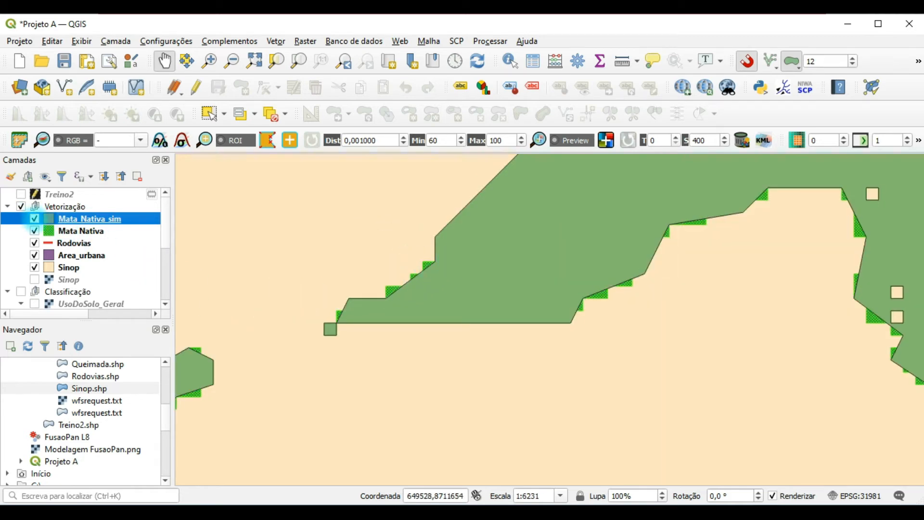
{"action": "left_click", "coordinate": [35, 218]}
{"action": "left_click", "coordinate": [34, 219]}
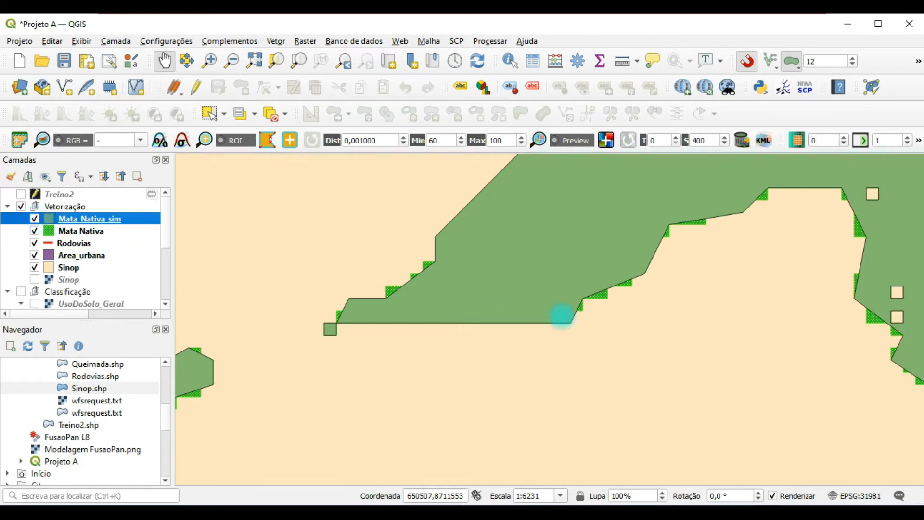
Step: Hide the original Mata Nativa layer and make Mata_Nativa_sim the active layer
{"action": "scroll", "coordinate": [540, 311], "scroll_direction": "down", "scroll_amount": 5}
{"action": "left_click_drag", "start_coordinate": [634, 300], "coordinate": [559, 296]}
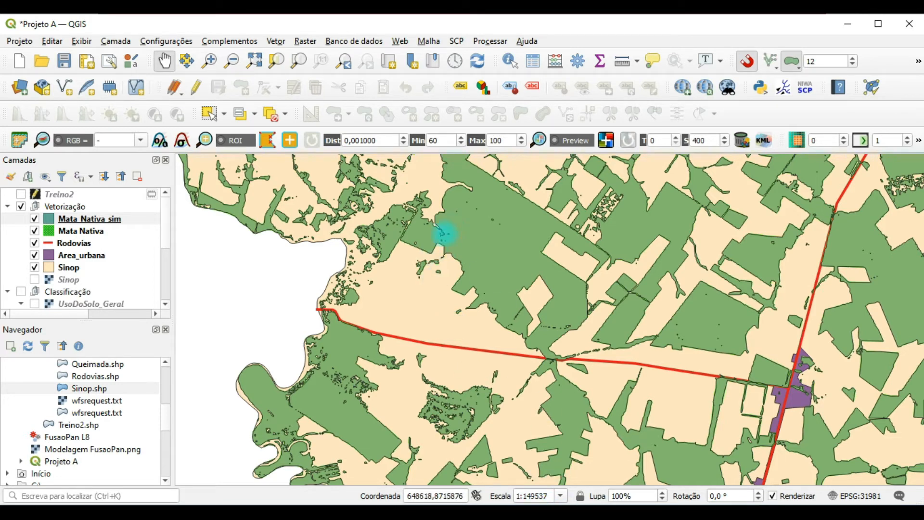
{"action": "left_click_drag", "start_coordinate": [561, 296], "coordinate": [439, 295]}
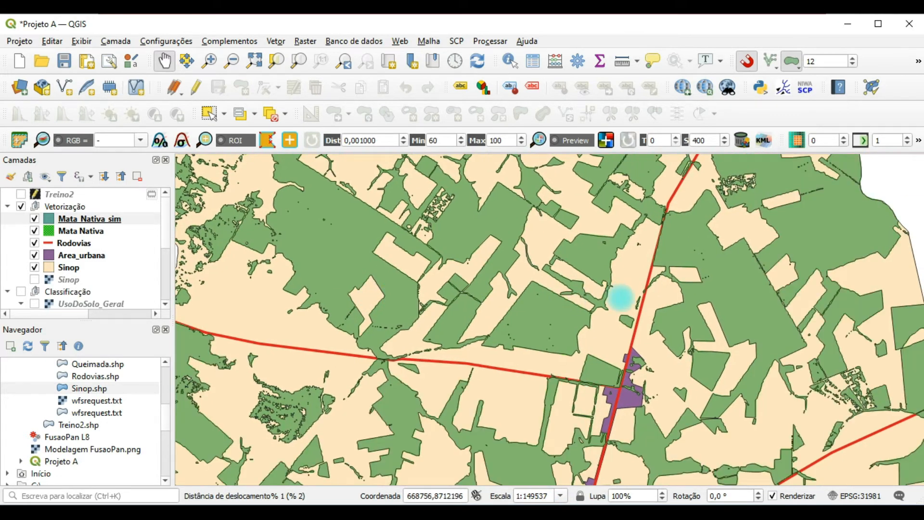
{"action": "left_click_drag", "start_coordinate": [619, 298], "coordinate": [510, 296]}
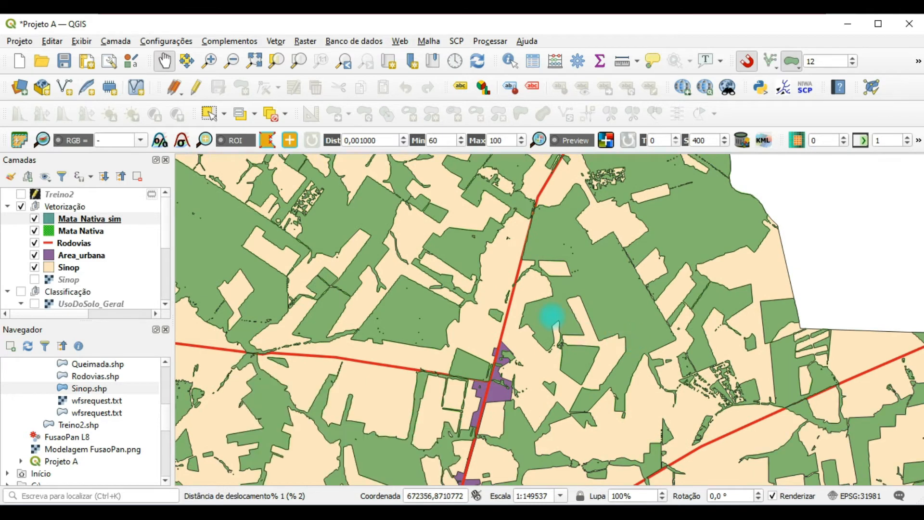
{"action": "scroll", "coordinate": [553, 320], "scroll_direction": "up", "scroll_amount": 2}
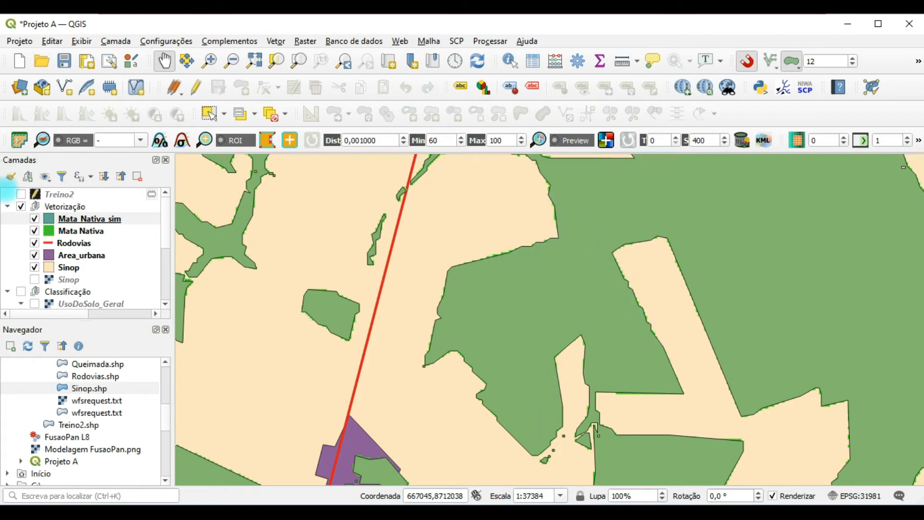
{"action": "left_click", "coordinate": [32, 231]}
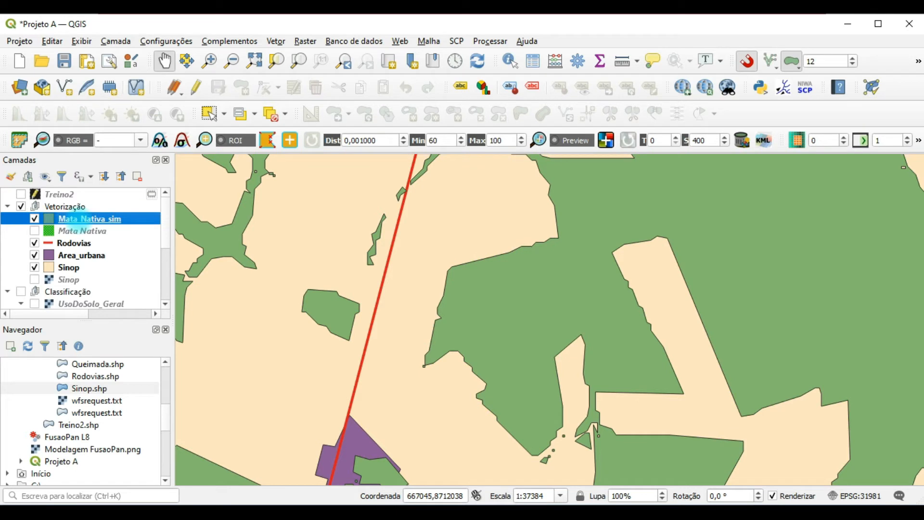
{"action": "left_click", "coordinate": [94, 232]}
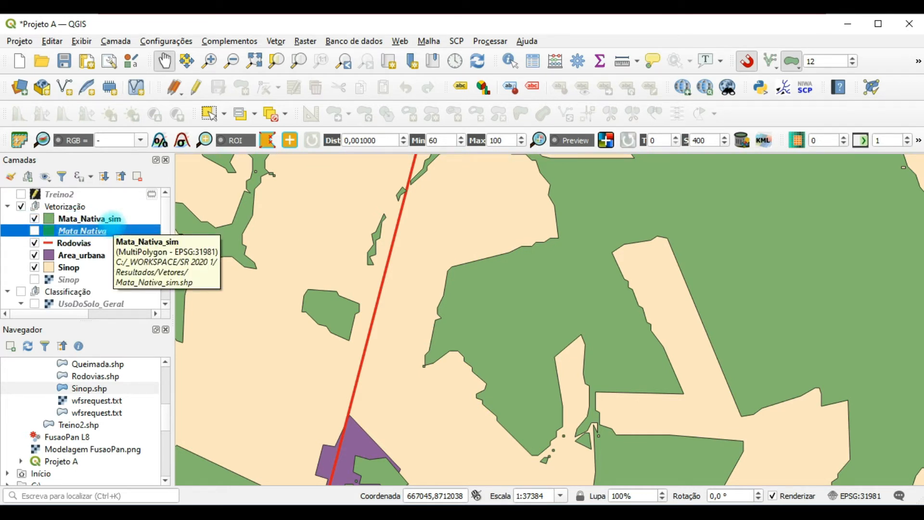
{"action": "left_click", "coordinate": [109, 219]}
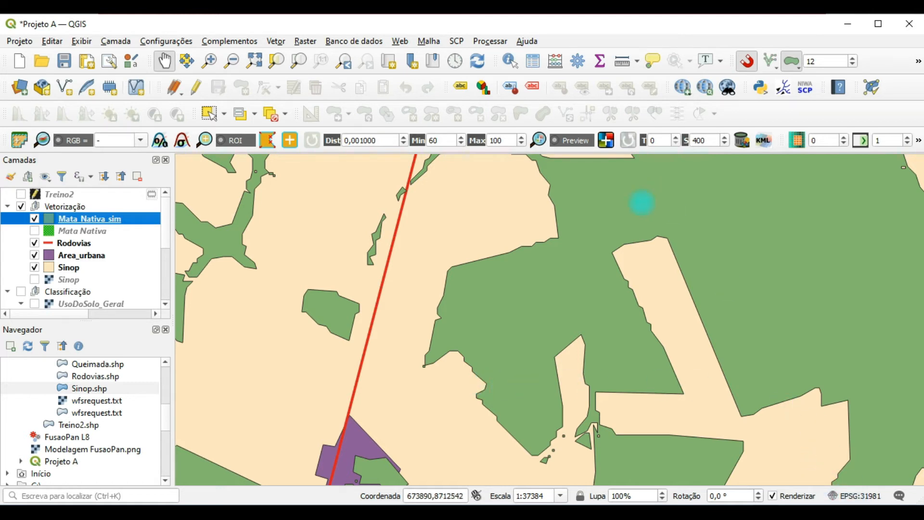
Step: Search the processing toolbox for "suavi" and open the Suavização tool for the Mata_Nativa_sim layer
{"action": "left_click", "coordinate": [849, 496]}
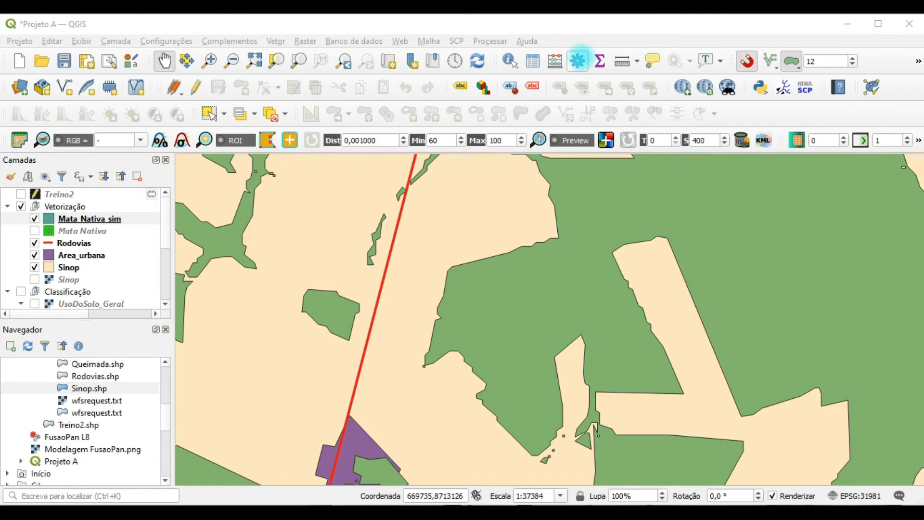
{"action": "left_click", "coordinate": [578, 61]}
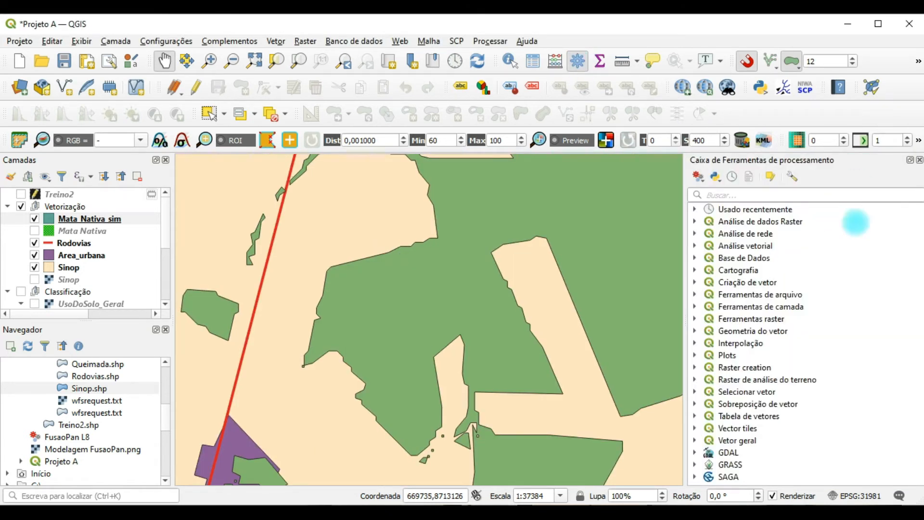
{"action": "left_click", "coordinate": [722, 195]}
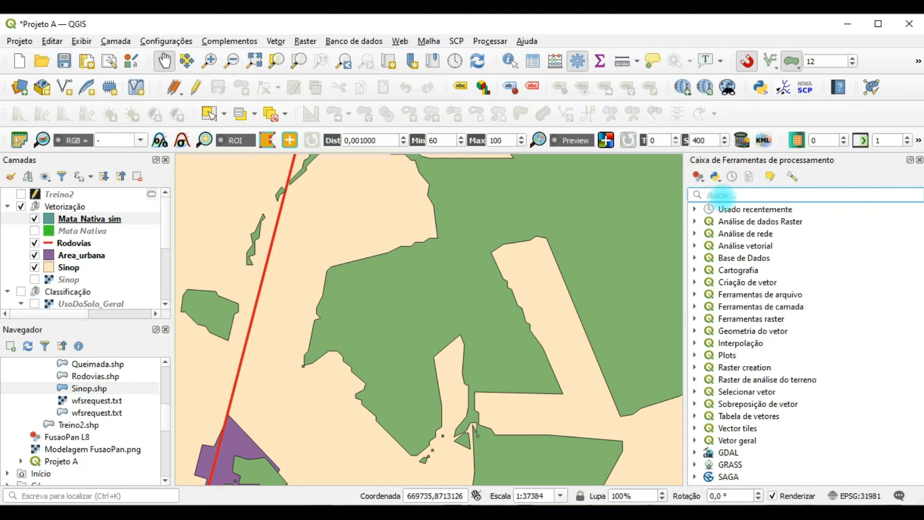
{"action": "type", "text": "suavi"}
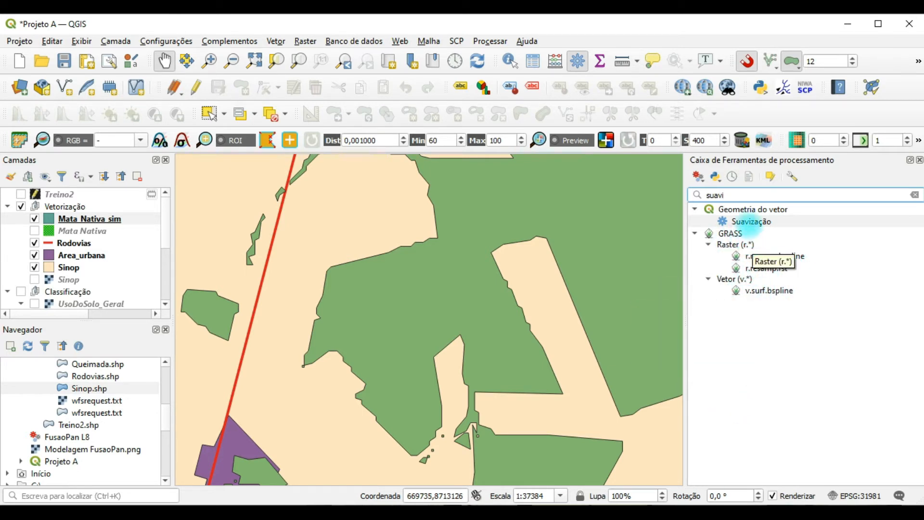
{"action": "double_click", "coordinate": [733, 221]}
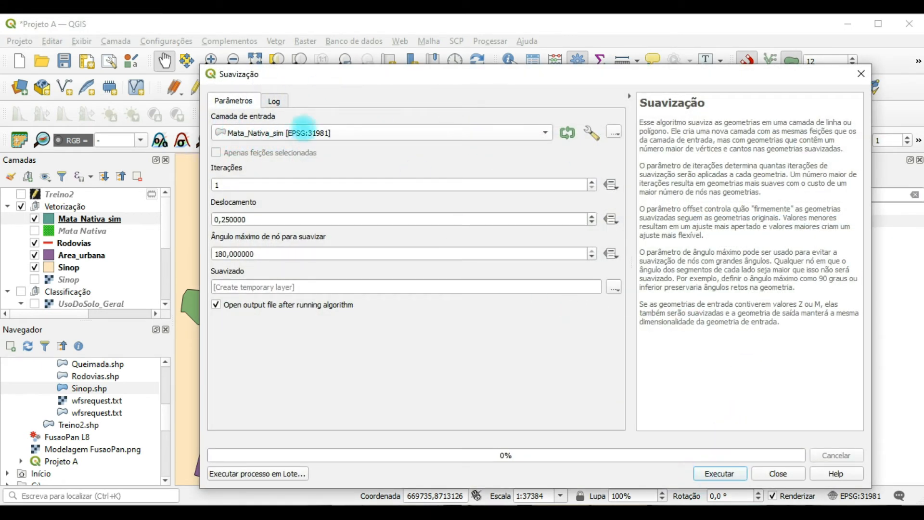
Step: Set the smoothing offset (Deslocamento) to 0,1, keeping a single iteration
{"action": "left_click", "coordinate": [227, 184]}
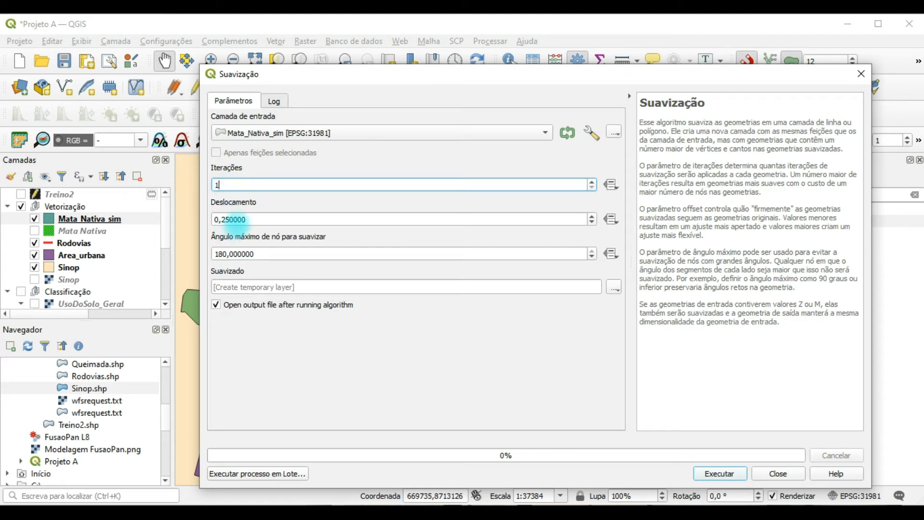
{"action": "double_click", "coordinate": [236, 219]}
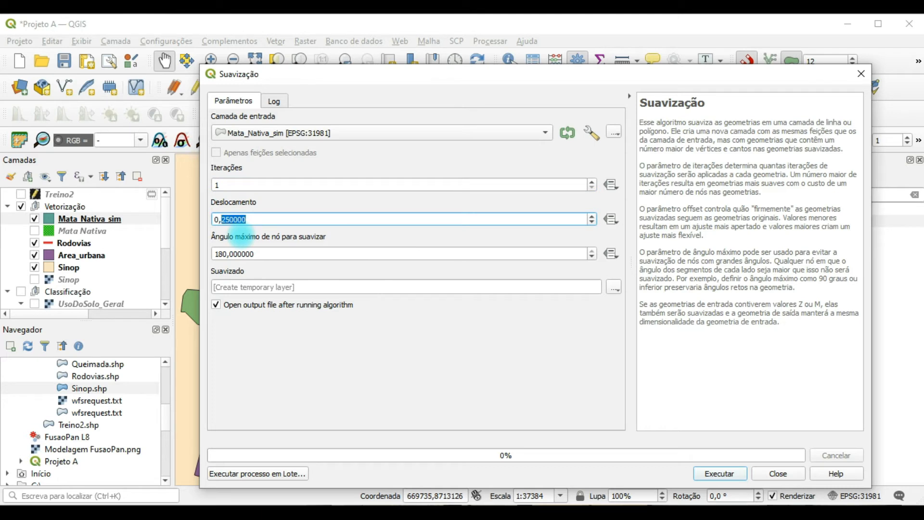
{"action": "left_click", "coordinate": [267, 205]}
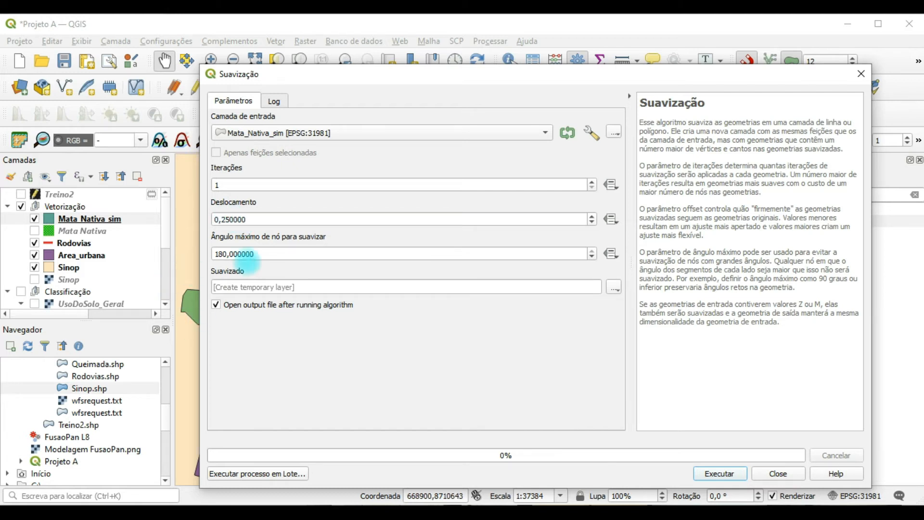
{"action": "double_click", "coordinate": [240, 220]}
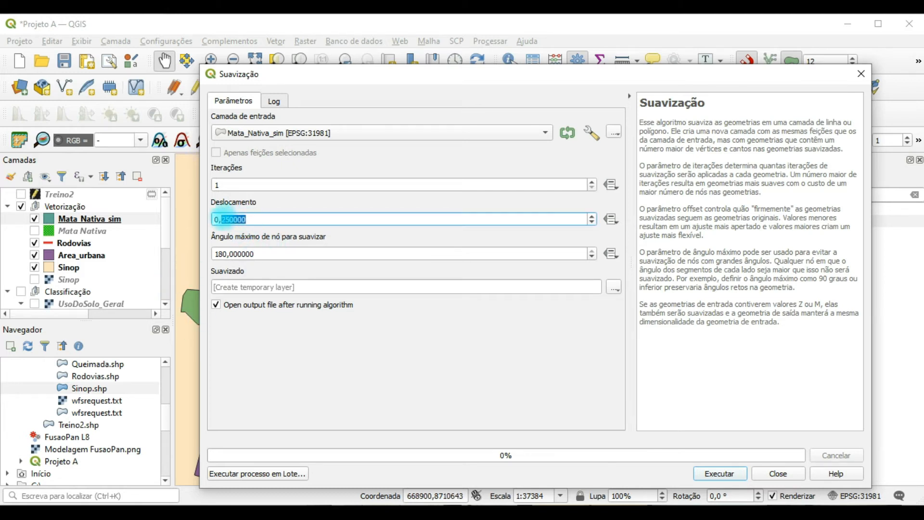
{"action": "type", "text": "1"}
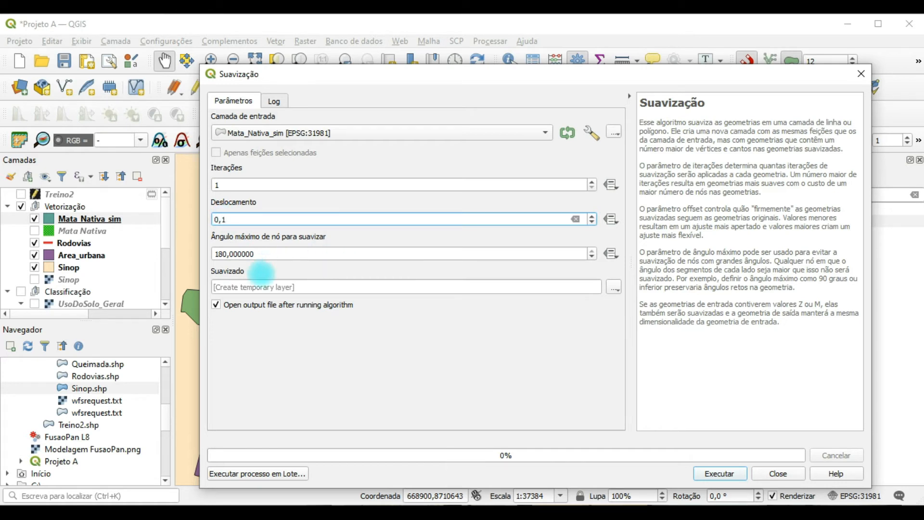
{"action": "left_click", "coordinate": [262, 262]}
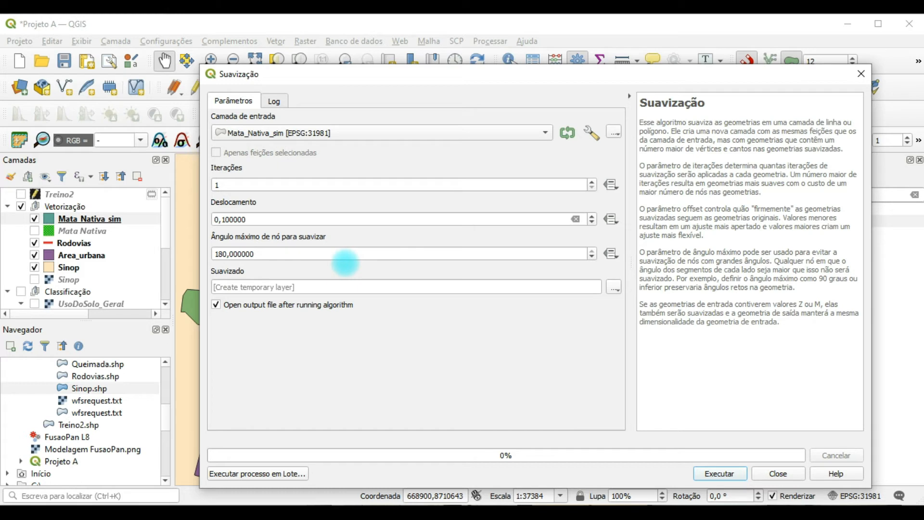
Step: Set the maximum node angle to smooth to 120
{"action": "left_click_drag", "start_coordinate": [228, 254], "coordinate": [218, 255]}
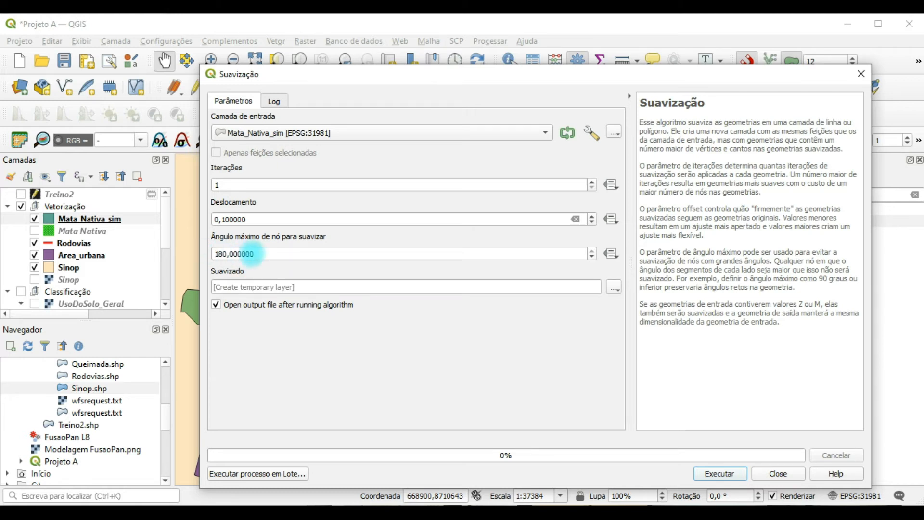
{"action": "left_click_drag", "start_coordinate": [263, 253], "coordinate": [213, 254]}
{"action": "type", "text": "120"}
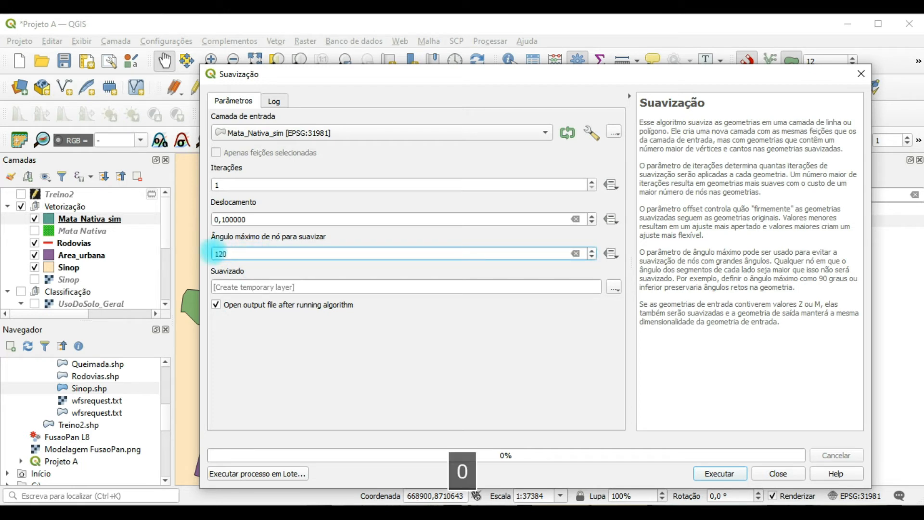
{"action": "left_click", "coordinate": [285, 327]}
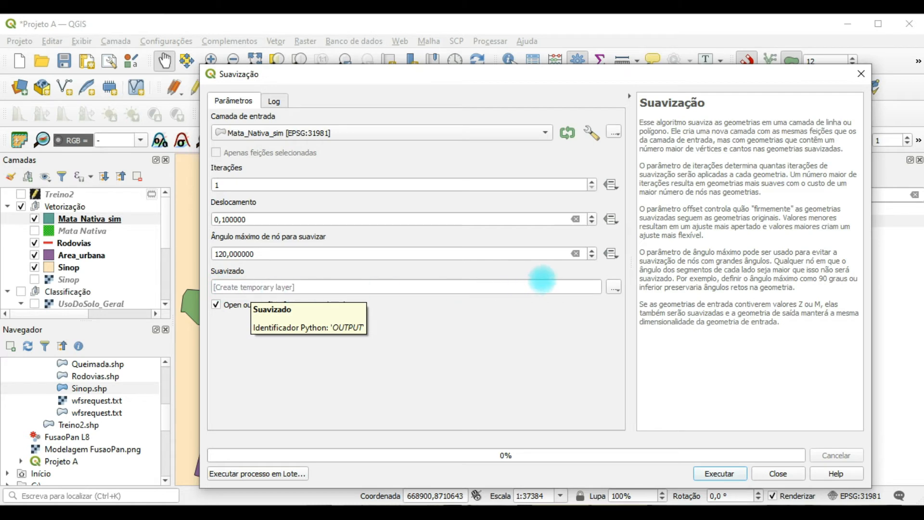
Step: Direct the smoothed output to the SHP file Mata_Nativa_suav in the Resultados/Vetores folder and run the smoothing
{"action": "left_click", "coordinate": [614, 288]}
{"action": "left_click", "coordinate": [646, 319]}
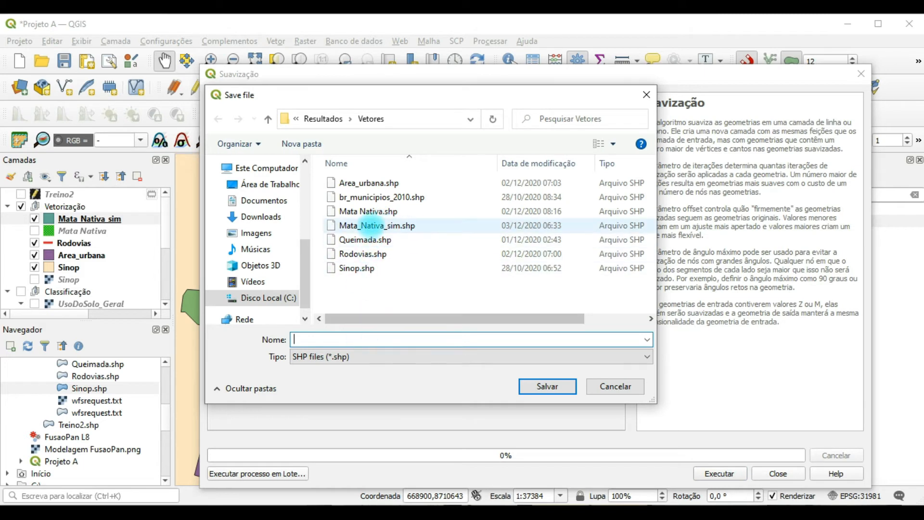
{"action": "left_click", "coordinate": [359, 338]}
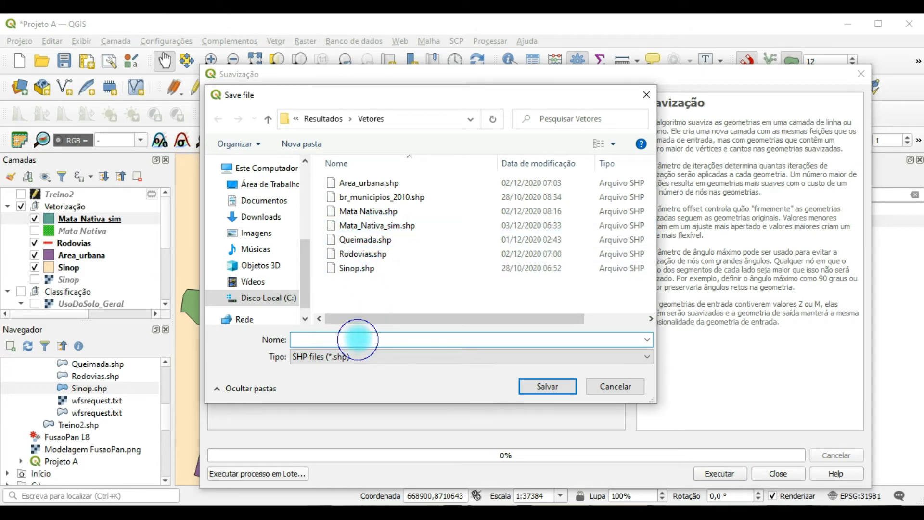
{"action": "type", "text": "Mata_"}
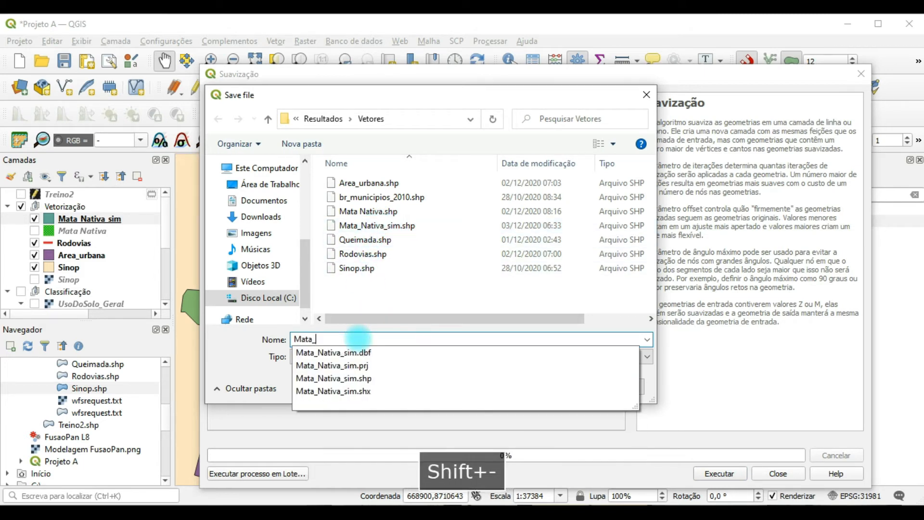
{"action": "type", "text": "Nativa"}
{"action": "type", "text": "cuav"}
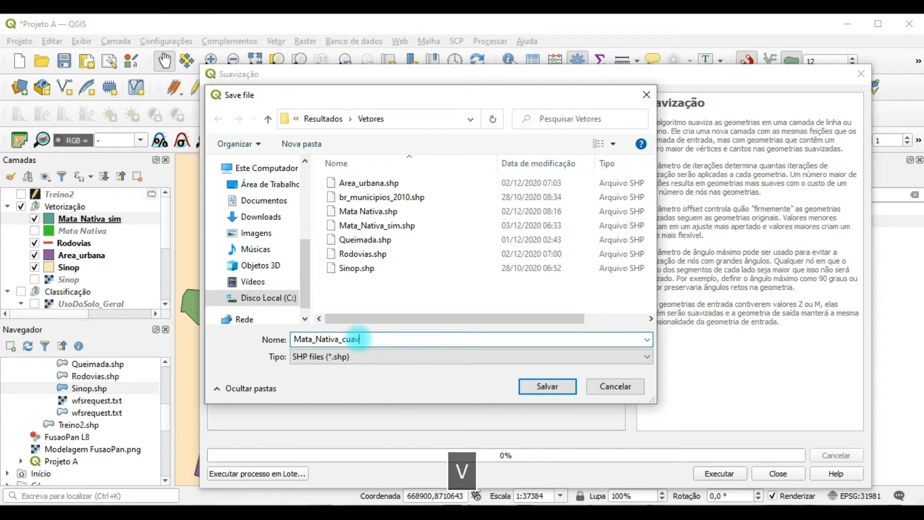
{"action": "key", "text": "BackSpace"}
{"action": "key", "text": "BackSpace"}
{"action": "key", "text": "BackSpace"}
{"action": "key", "text": "BackSpace"}
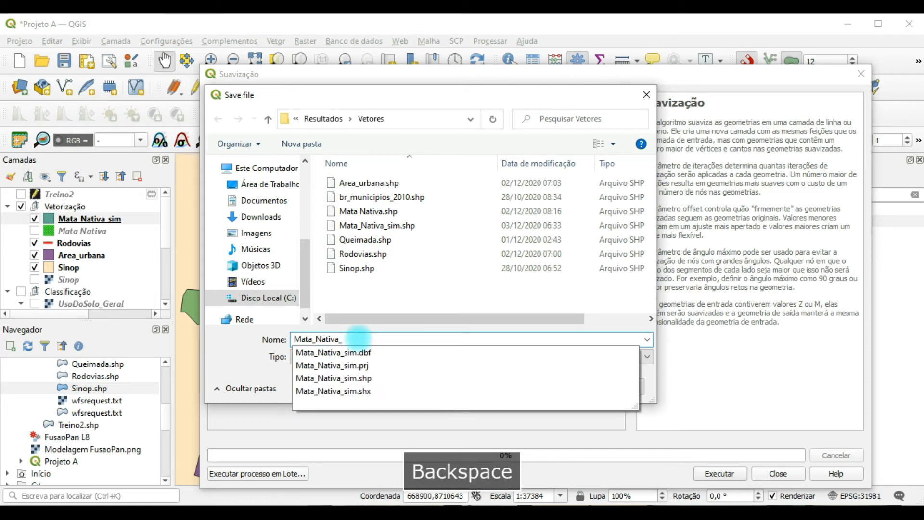
{"action": "type", "text": "suav"}
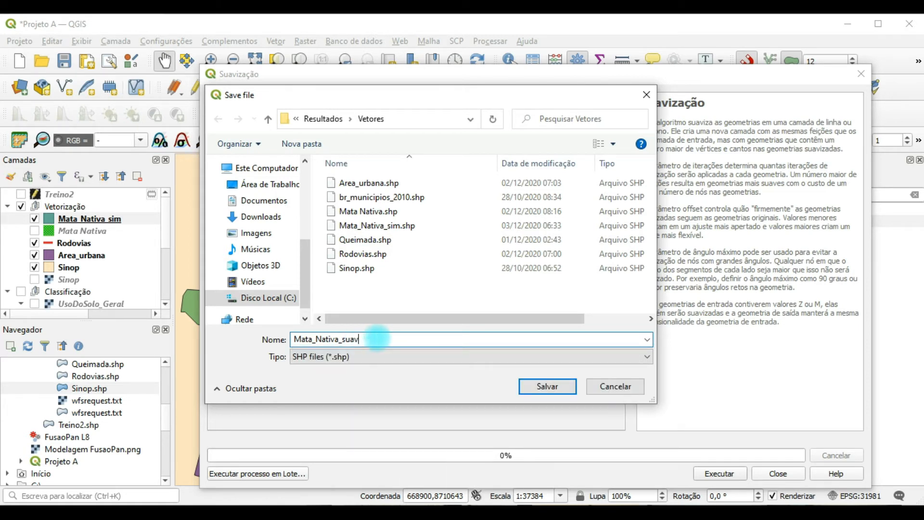
{"action": "left_click", "coordinate": [545, 386]}
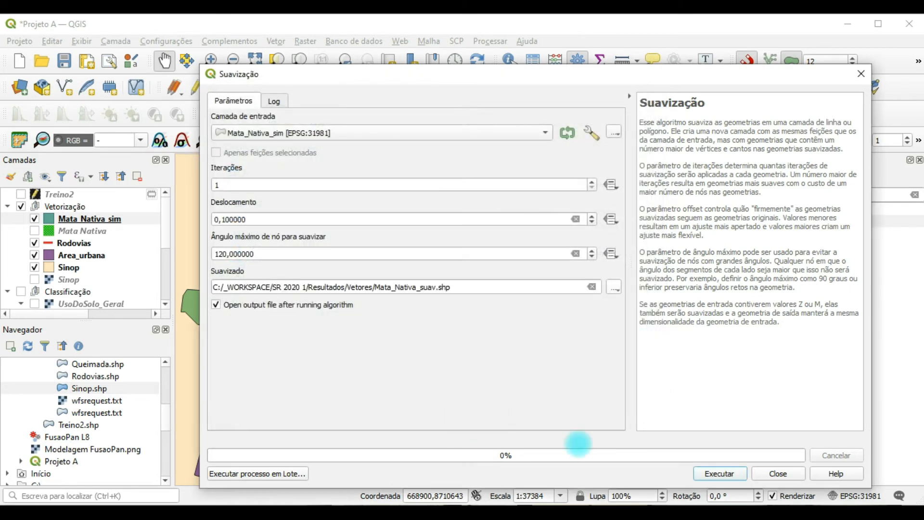
{"action": "left_click", "coordinate": [724, 474]}
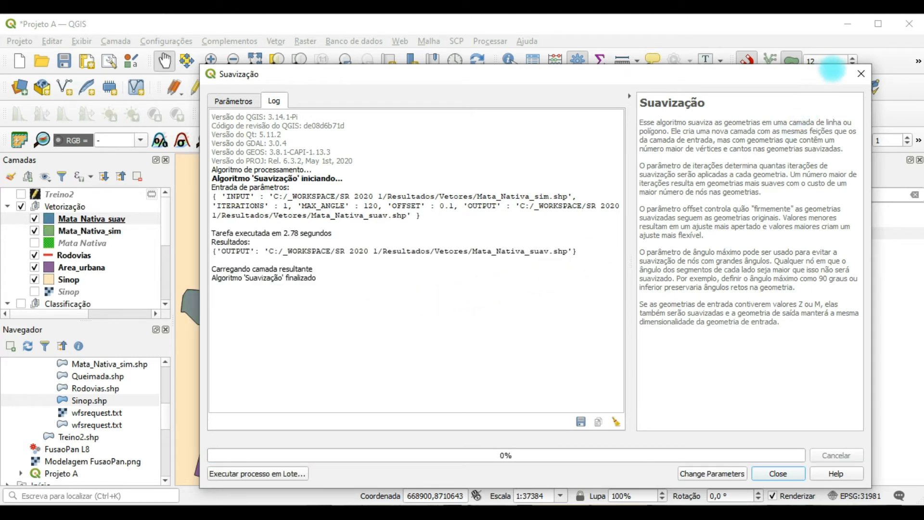
{"action": "left_click", "coordinate": [778, 474]}
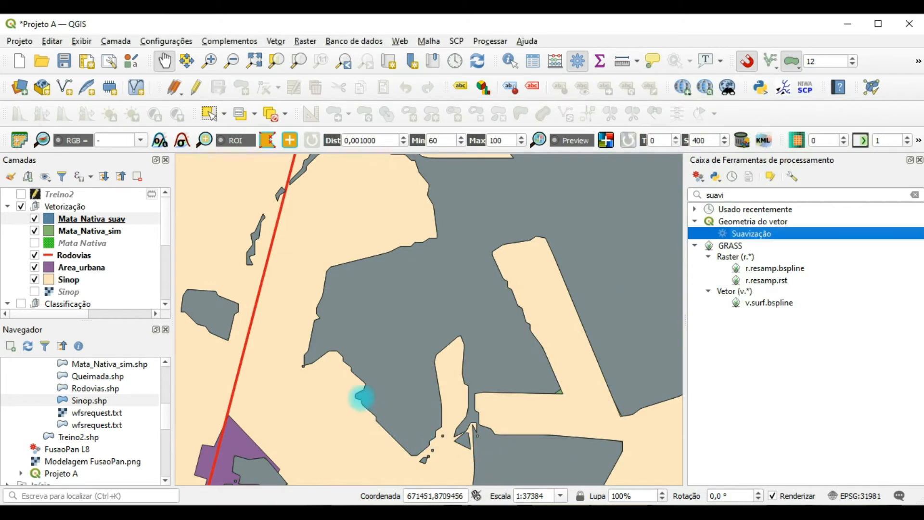
Step: Examine the smoothed polygon corners at close range against Mata_Nativa_sim, and view Mata_Nativa_suav with the simplified layer hidden
{"action": "scroll", "coordinate": [323, 309], "scroll_direction": "up", "scroll_amount": 3}
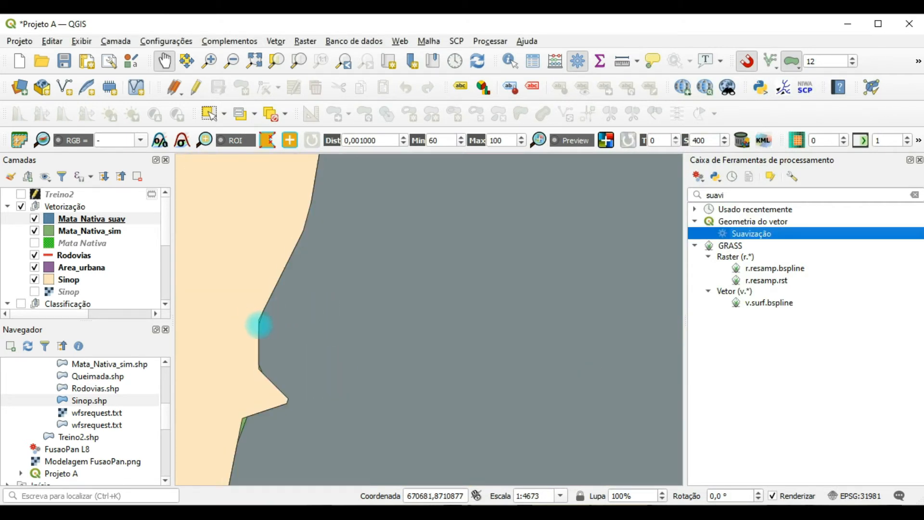
{"action": "scroll", "coordinate": [260, 325], "scroll_direction": "up", "scroll_amount": 1}
{"action": "scroll", "coordinate": [250, 330], "scroll_direction": "up", "scroll_amount": 1}
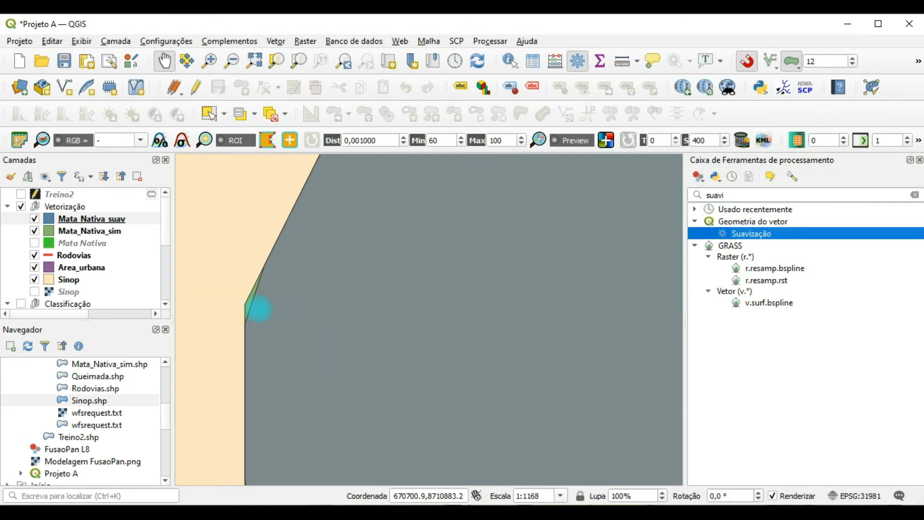
{"action": "left_click", "coordinate": [33, 219]}
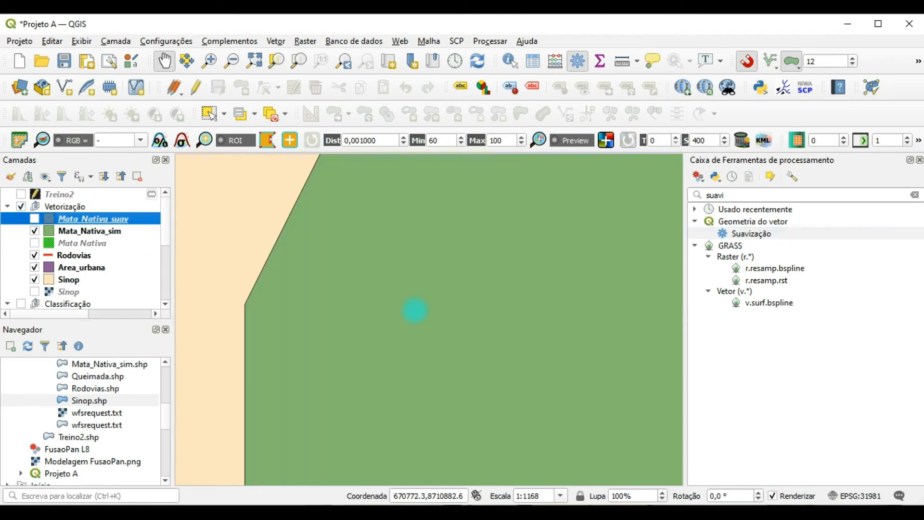
{"action": "scroll", "coordinate": [415, 311], "scroll_direction": "down", "scroll_amount": 3}
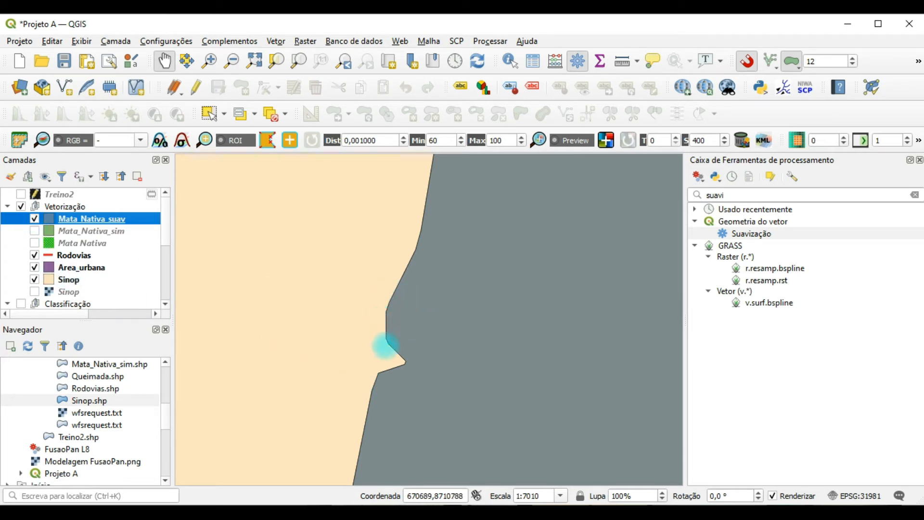
{"action": "scroll", "coordinate": [430, 322], "scroll_direction": "down", "scroll_amount": 2}
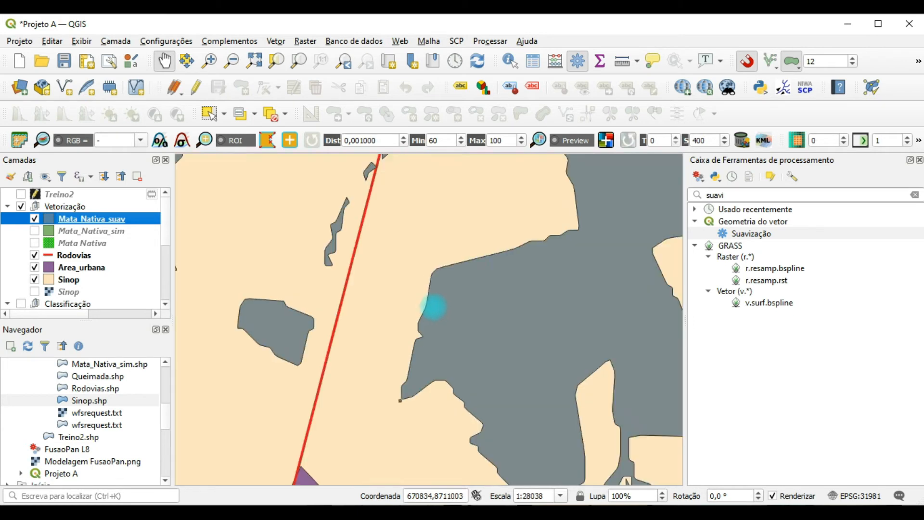
{"action": "left_click_drag", "start_coordinate": [493, 270], "coordinate": [428, 280]}
{"action": "scroll", "coordinate": [429, 281], "scroll_direction": "up", "scroll_amount": 3}
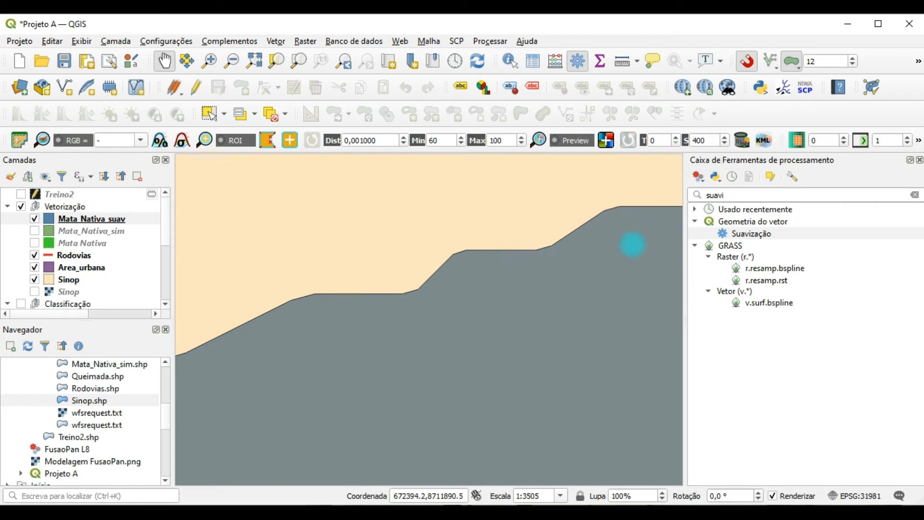
{"action": "scroll", "coordinate": [618, 258], "scroll_direction": "down", "scroll_amount": 3}
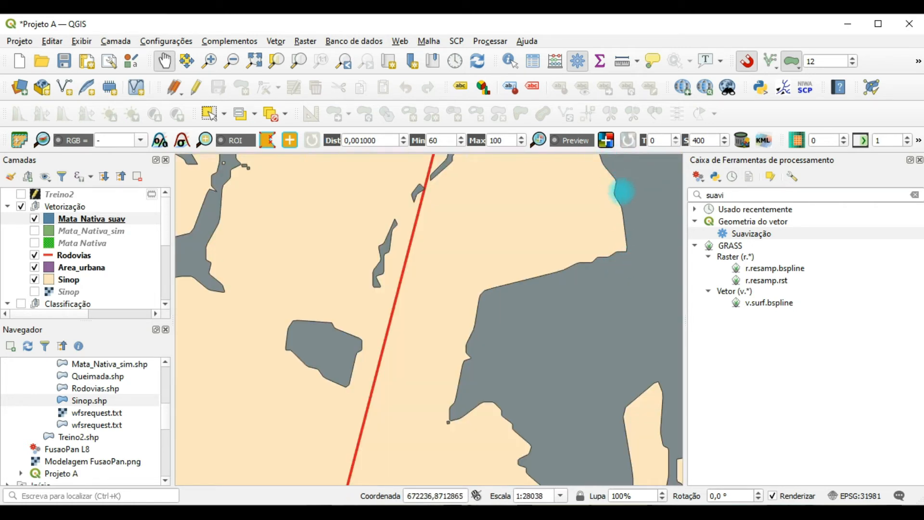
Step: Compare the same stepped forest edge in Mata_Nativa_sim and Mata_Nativa_suav by alternating their visibility, ending with only the smoothed layer shown
{"action": "left_click", "coordinate": [34, 230]}
{"action": "left_click", "coordinate": [34, 219]}
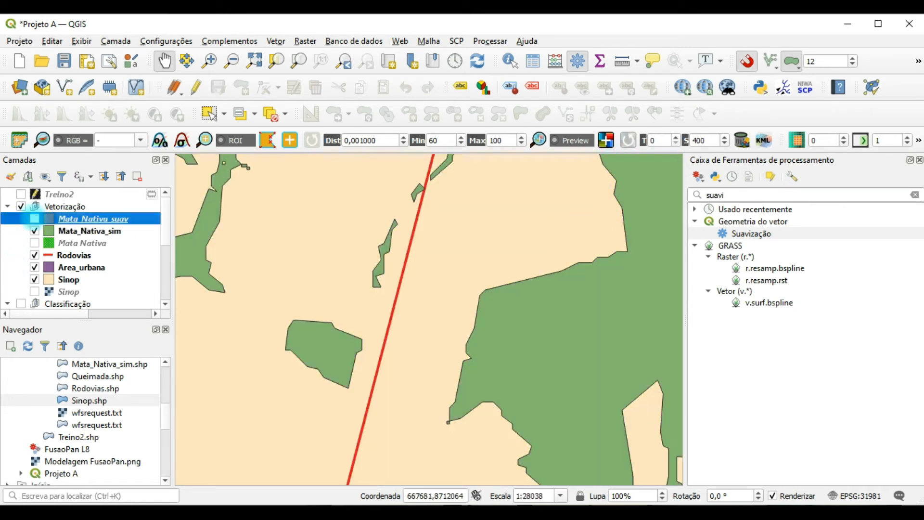
{"action": "scroll", "coordinate": [601, 316], "scroll_direction": "up", "scroll_amount": 4}
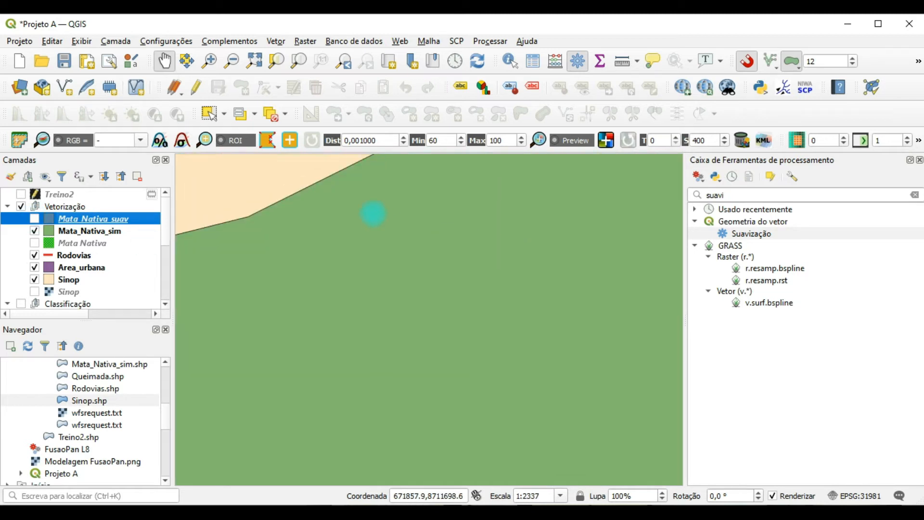
{"action": "scroll", "coordinate": [440, 208], "scroll_direction": "down", "scroll_amount": 2}
{"action": "scroll", "coordinate": [442, 247], "scroll_direction": "up", "scroll_amount": 2}
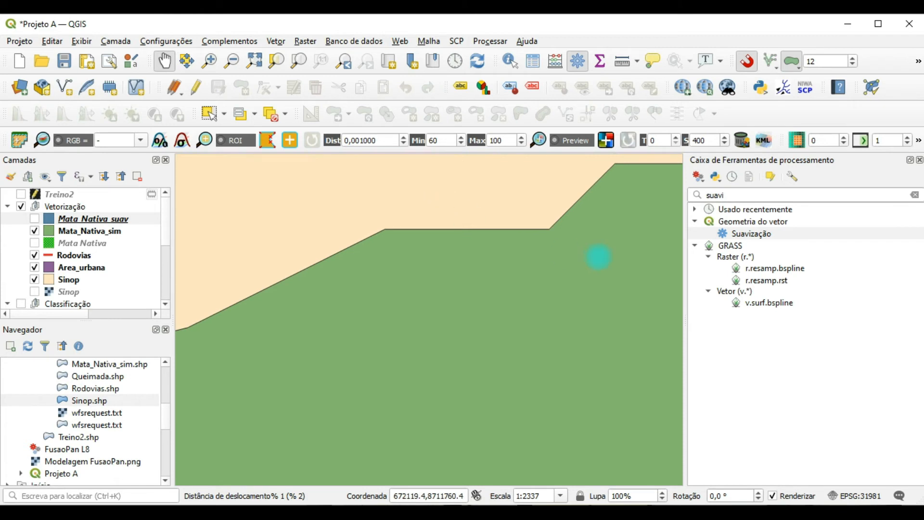
{"action": "left_click", "coordinate": [34, 219]}
{"action": "left_click", "coordinate": [34, 231]}
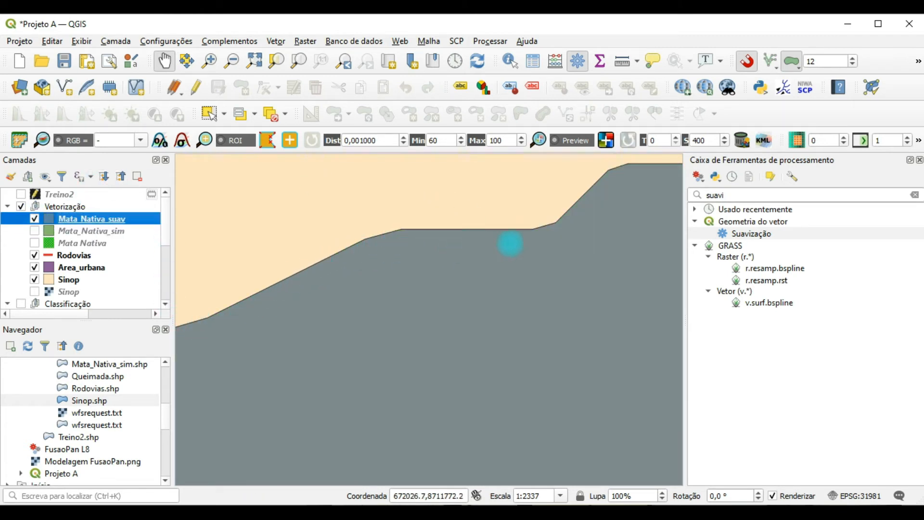
{"action": "scroll", "coordinate": [541, 244], "scroll_direction": "down", "scroll_amount": 4}
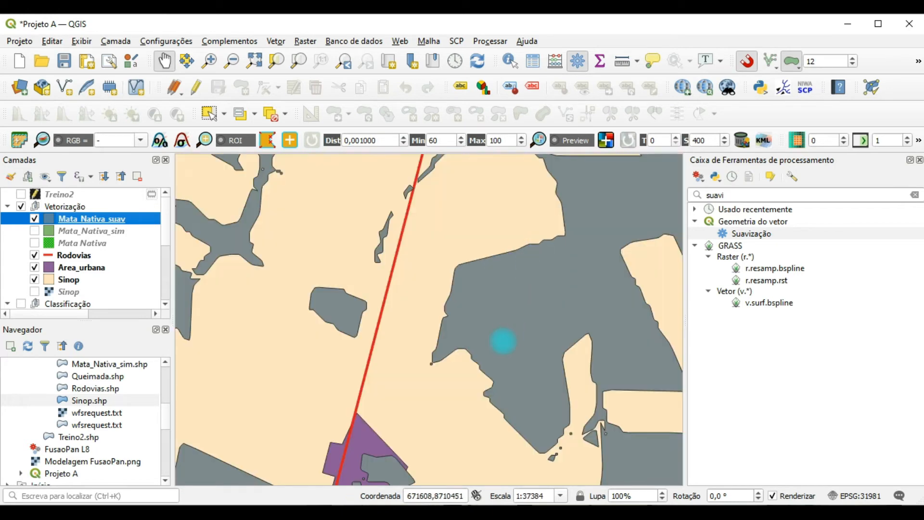
Step: Examine the smoothed Mata_Nativa_suav polygons across Sinop, both at overview scale and close to the forest edges
{"action": "left_click", "coordinate": [495, 352]}
{"action": "left_click_drag", "start_coordinate": [495, 352], "coordinate": [412, 240]}
{"action": "left_click_drag", "start_coordinate": [532, 349], "coordinate": [471, 290]}
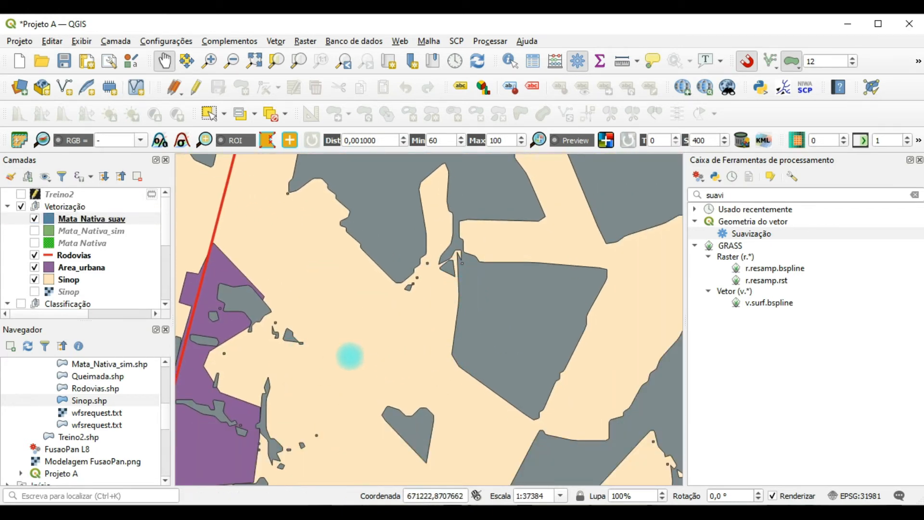
{"action": "scroll", "coordinate": [568, 359], "scroll_direction": "down", "scroll_amount": 3}
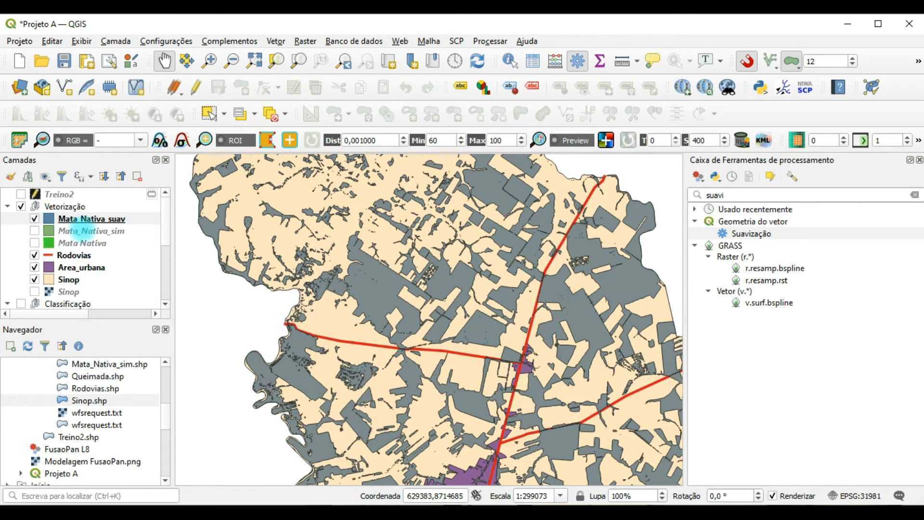
{"action": "left_click", "coordinate": [80, 232]}
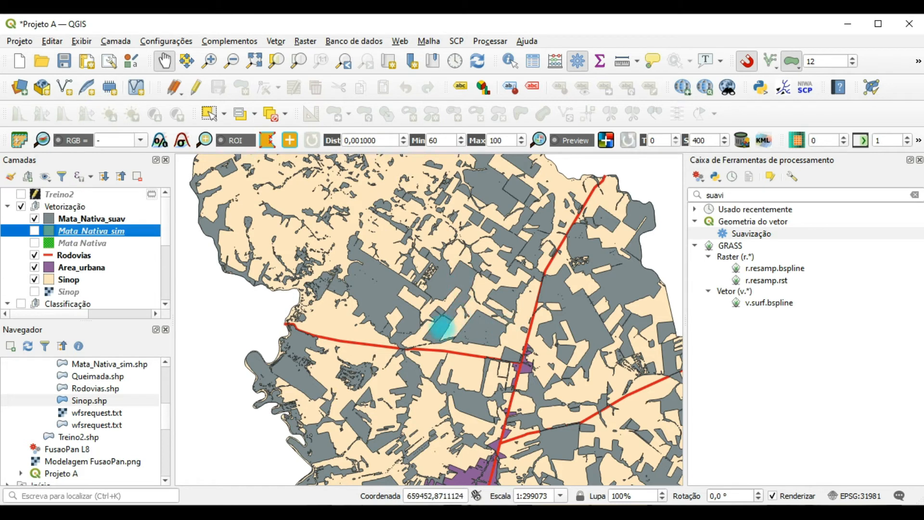
{"action": "scroll", "coordinate": [428, 326], "scroll_direction": "up", "scroll_amount": 3}
{"action": "left_click_drag", "start_coordinate": [356, 297], "coordinate": [602, 338]}
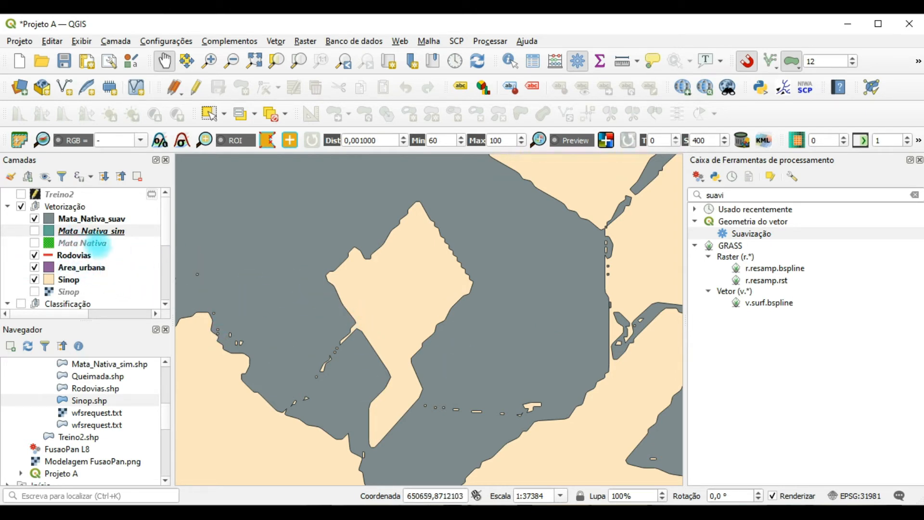
Step: Remove the Mata_Nativa_sim and Mata Nativa layers from the project together, keeping Mata_Nativa_suav
{"action": "left_click", "coordinate": [98, 244]}
{"action": "left_click", "coordinate": [79, 231], "text": "ctrl"}
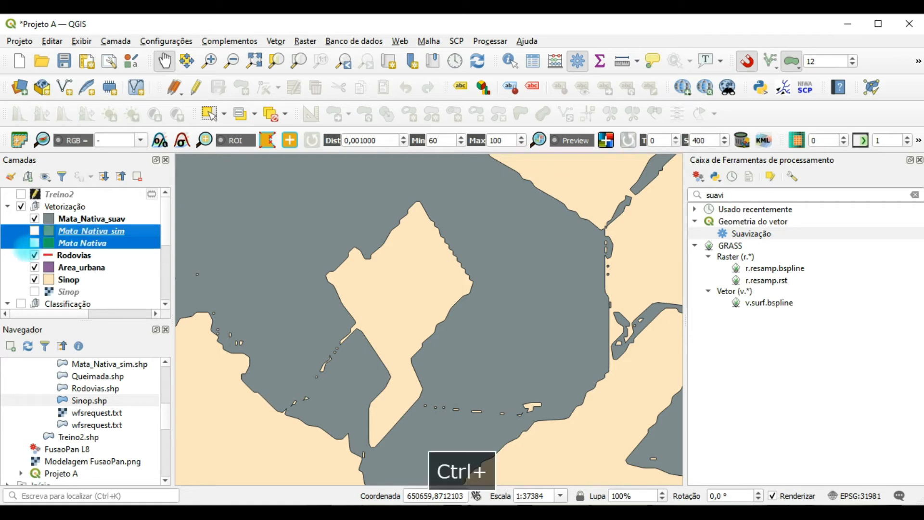
{"action": "scroll", "coordinate": [520, 316], "scroll_direction": "down", "scroll_amount": 3}
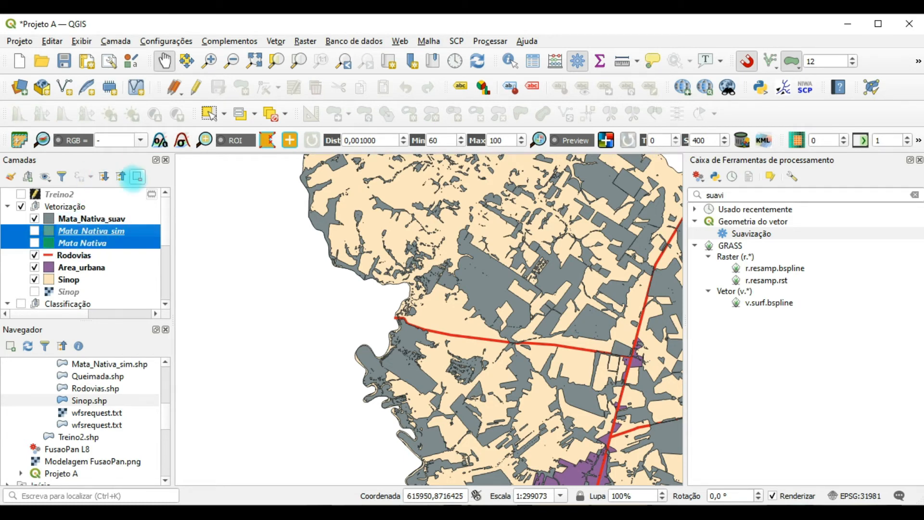
{"action": "left_click", "coordinate": [137, 176]}
{"action": "left_click", "coordinate": [452, 283]}
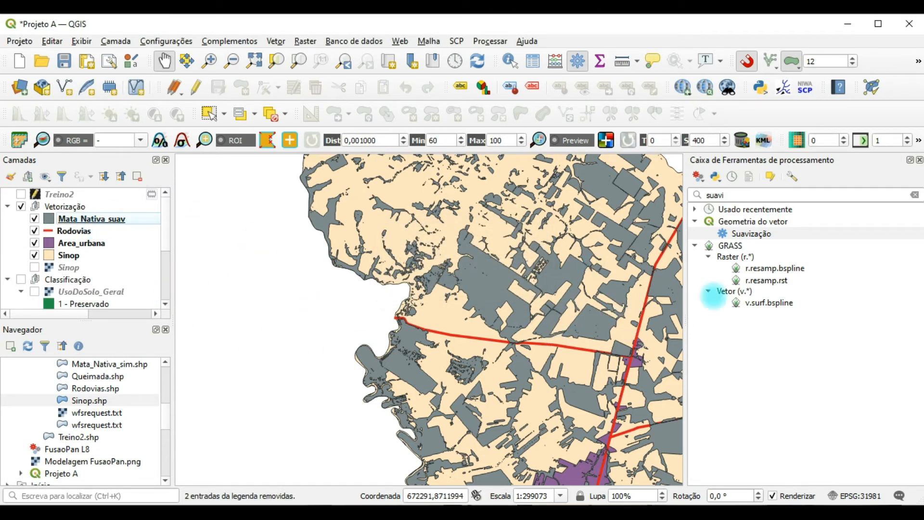
Step: Close the processing toolbox and remove the hidden Sinop raster layer from the Vetorização group
{"action": "left_click", "coordinate": [919, 160]}
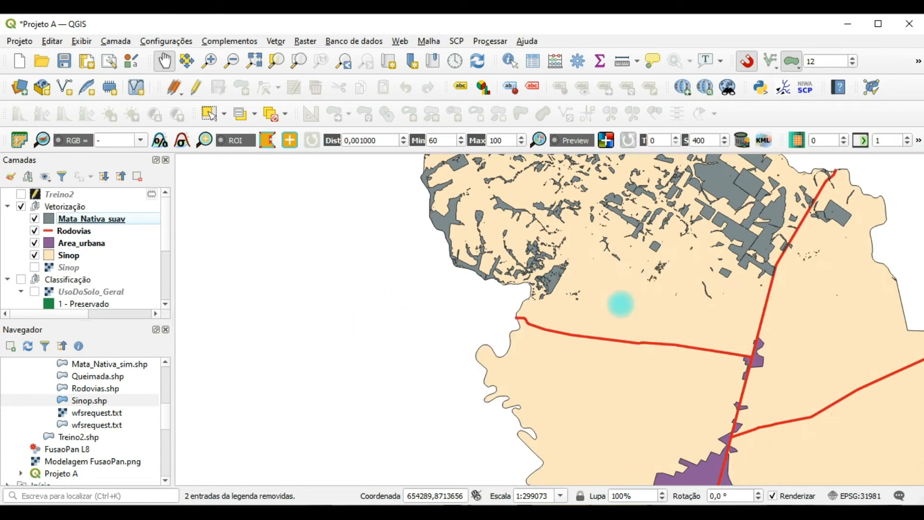
{"action": "left_click_drag", "start_coordinate": [598, 310], "coordinate": [388, 257]}
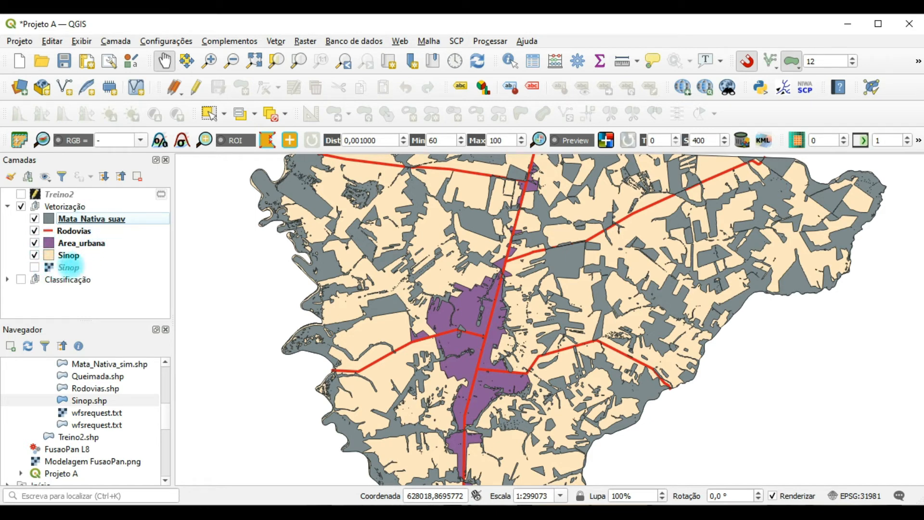
{"action": "left_click", "coordinate": [76, 265]}
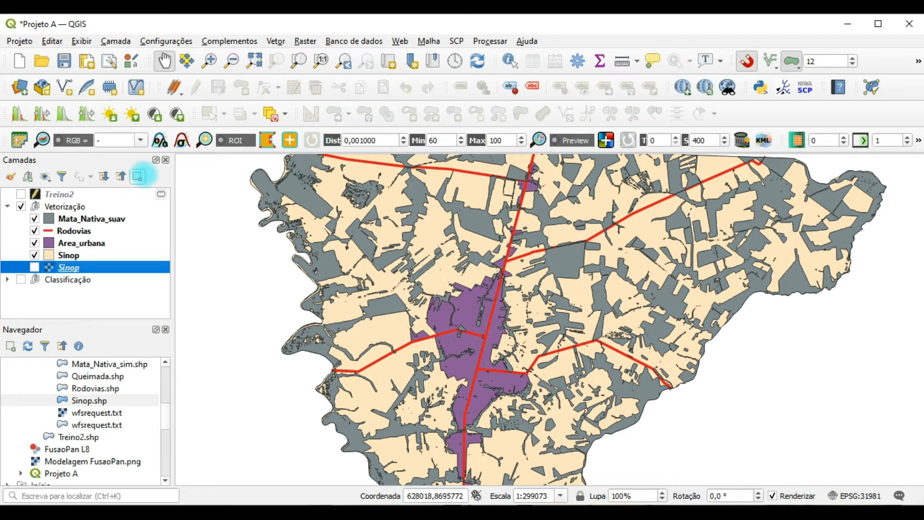
{"action": "left_click", "coordinate": [138, 176]}
{"action": "left_click", "coordinate": [445, 282]}
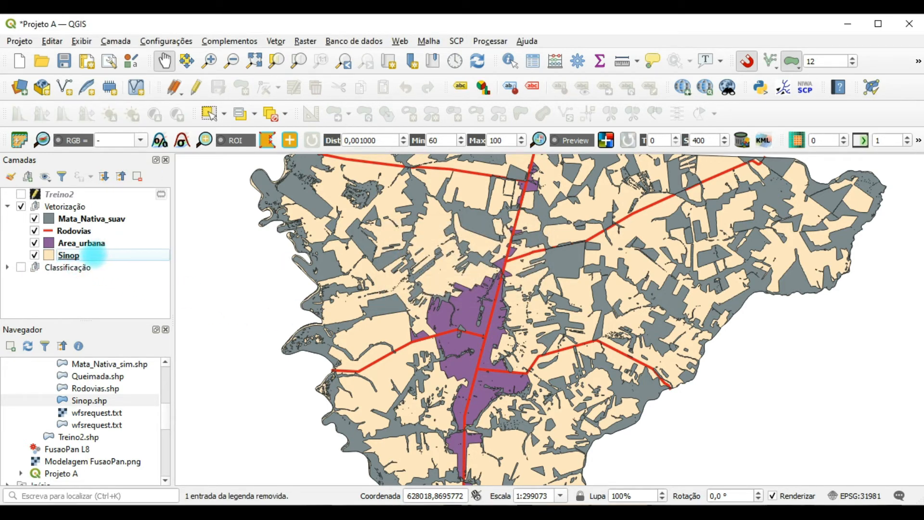
Step: Review the four remaining vector layers in the Vetorização group: Sinop, Area_urbana, Rodovias and Mata_Nativa_suav
{"action": "left_click", "coordinate": [50, 256]}
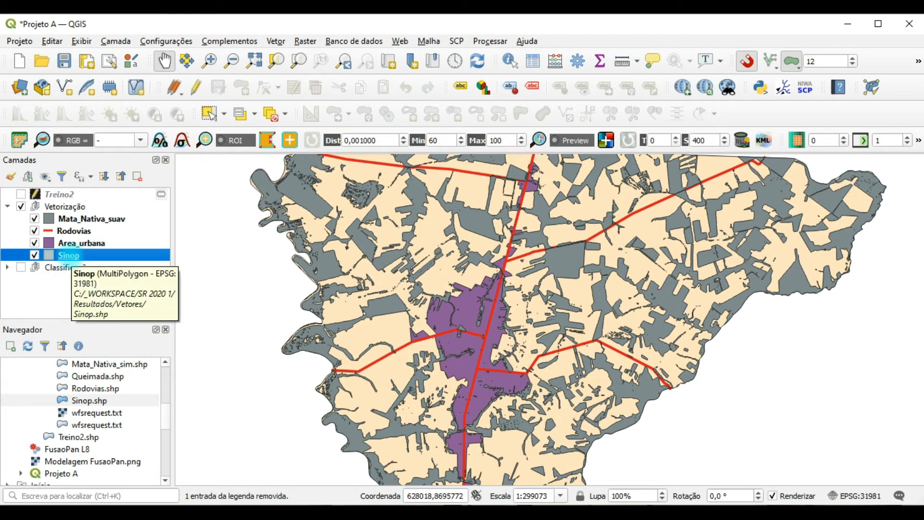
{"action": "left_click", "coordinate": [77, 244]}
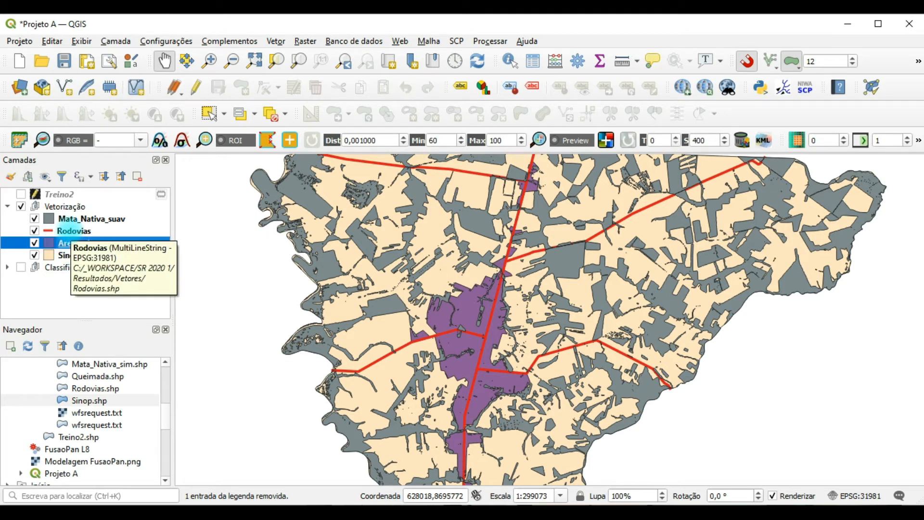
{"action": "left_click", "coordinate": [74, 231]}
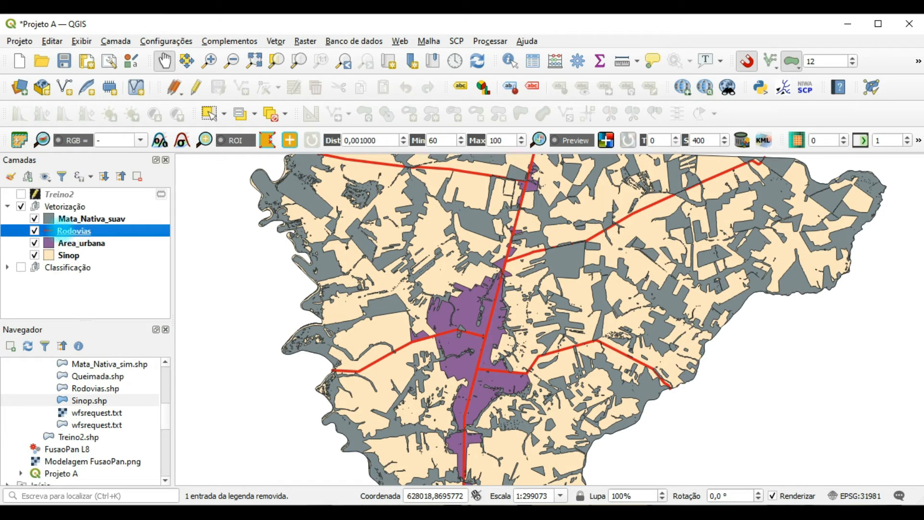
{"action": "left_click", "coordinate": [67, 219]}
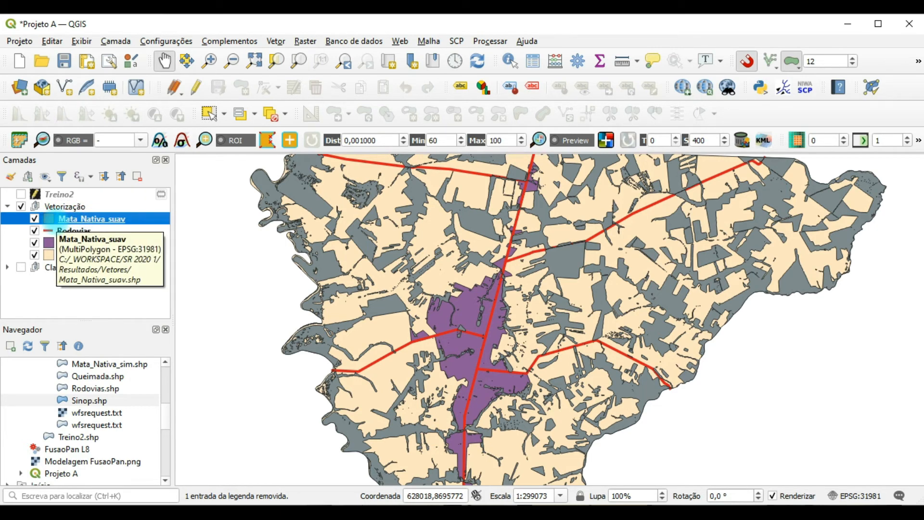
{"action": "left_click", "coordinate": [68, 256]}
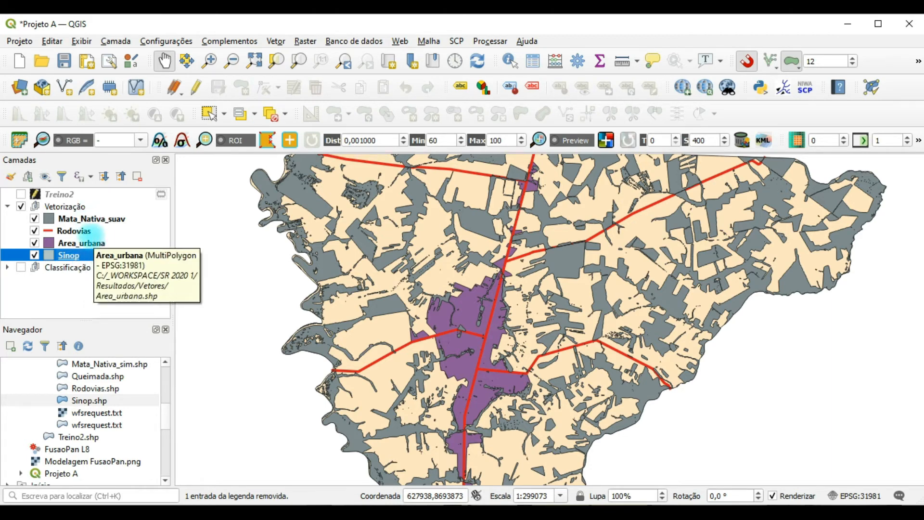
Step: Move Mata_Nativa_suav below Rodovias in the layer order so the highways draw over the forest
{"action": "left_click", "coordinate": [94, 218]}
{"action": "left_click_drag", "start_coordinate": [94, 219], "coordinate": [103, 237]}
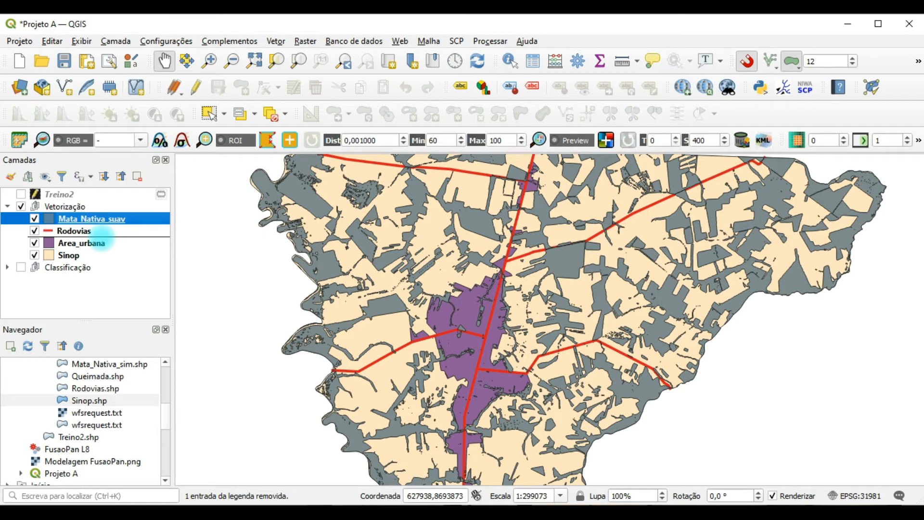
{"action": "left_click_drag", "start_coordinate": [102, 237], "coordinate": [101, 236]}
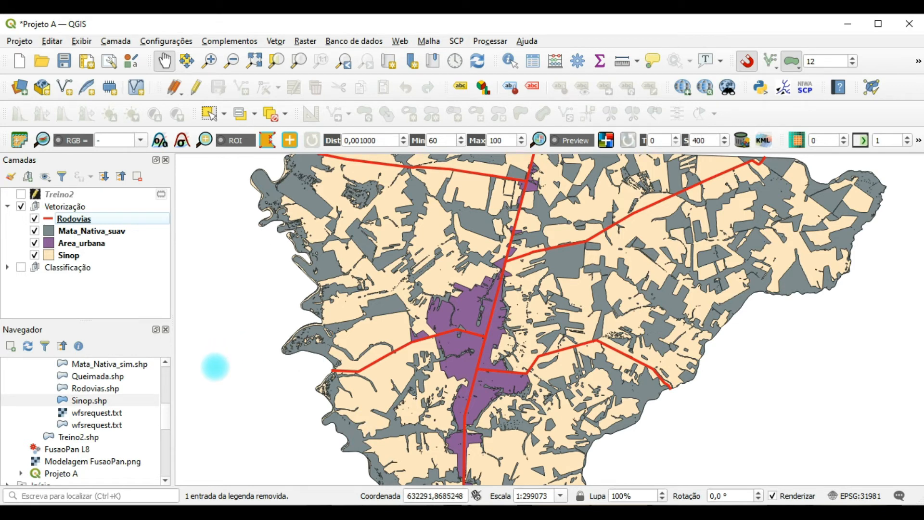
Step: Try Mata_Nativa_suav beneath Area_urbana in the layer order, and move Area_urbana back below the forest layer
{"action": "scroll", "coordinate": [465, 325], "scroll_direction": "up", "scroll_amount": 1}
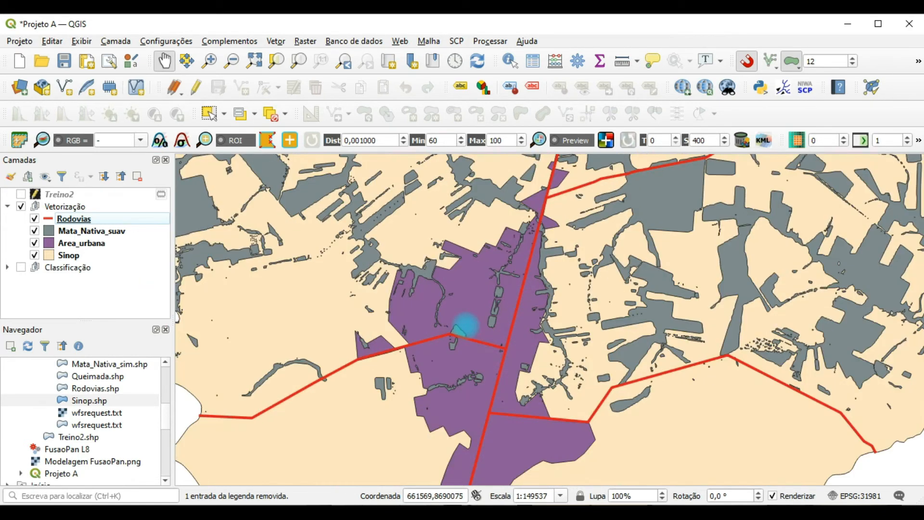
{"action": "scroll", "coordinate": [594, 316], "scroll_direction": "up", "scroll_amount": 1}
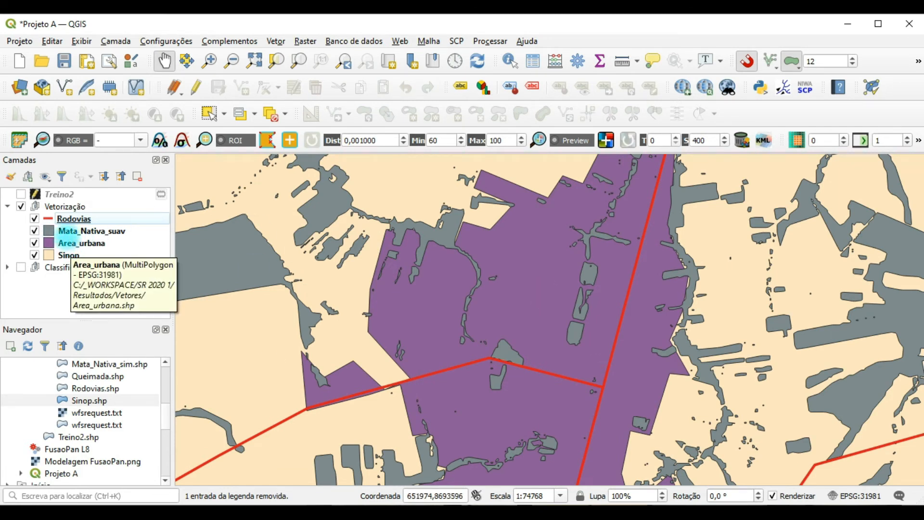
{"action": "left_click", "coordinate": [73, 231]}
{"action": "left_click_drag", "start_coordinate": [70, 233], "coordinate": [78, 252]}
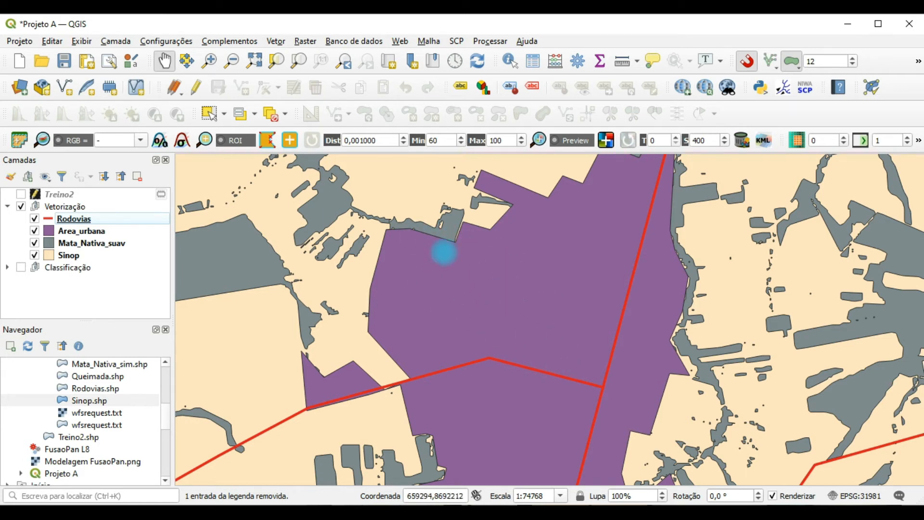
{"action": "left_click", "coordinate": [78, 232]}
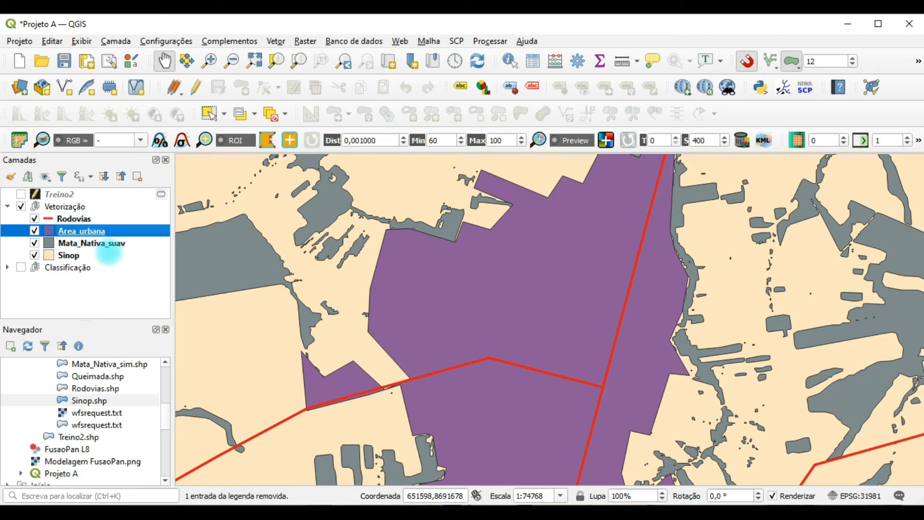
{"action": "left_click_drag", "start_coordinate": [83, 234], "coordinate": [90, 248]}
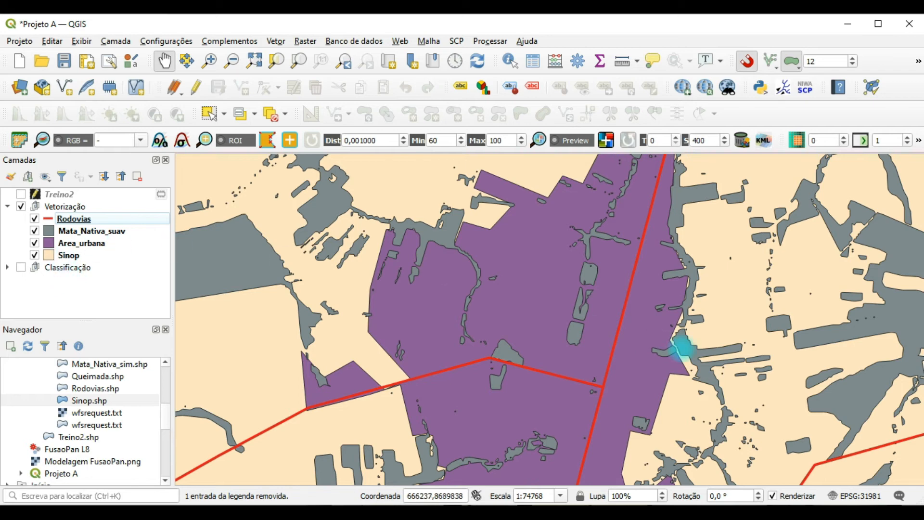
Step: Examine how the highways, forest and urban area overlap across the whole Sinop municipality
{"action": "scroll", "coordinate": [681, 351], "scroll_direction": "down", "scroll_amount": 2}
{"action": "left_click_drag", "start_coordinate": [744, 351], "coordinate": [588, 319]}
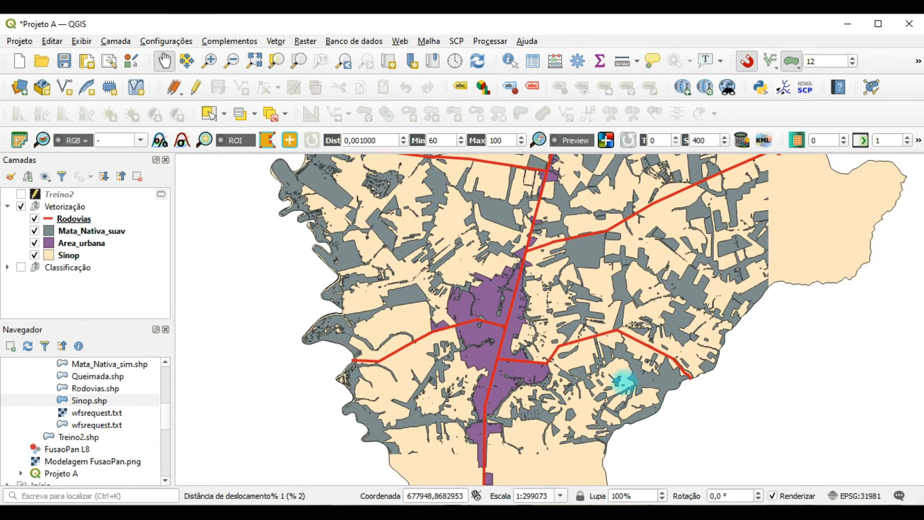
{"action": "left_click_drag", "start_coordinate": [619, 382], "coordinate": [585, 316]}
{"action": "left_click_drag", "start_coordinate": [630, 387], "coordinate": [574, 297]}
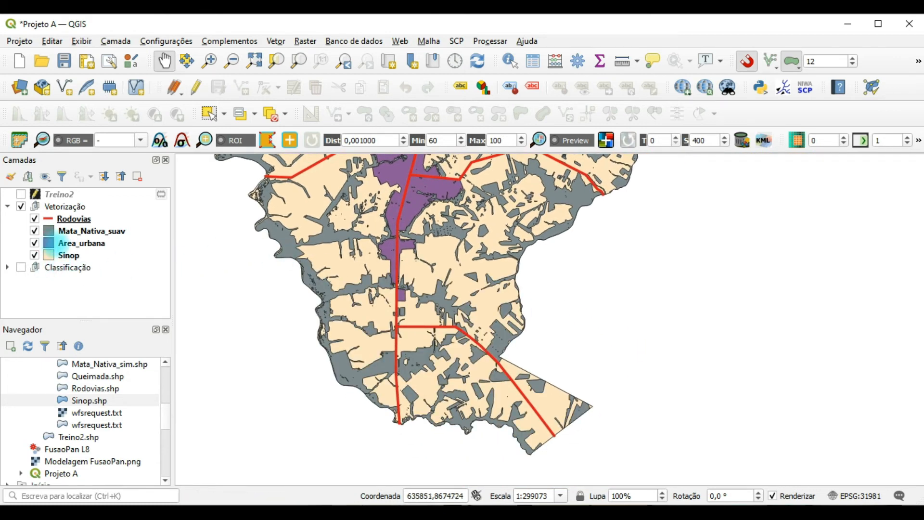
{"action": "left_click_drag", "start_coordinate": [475, 235], "coordinate": [529, 351]}
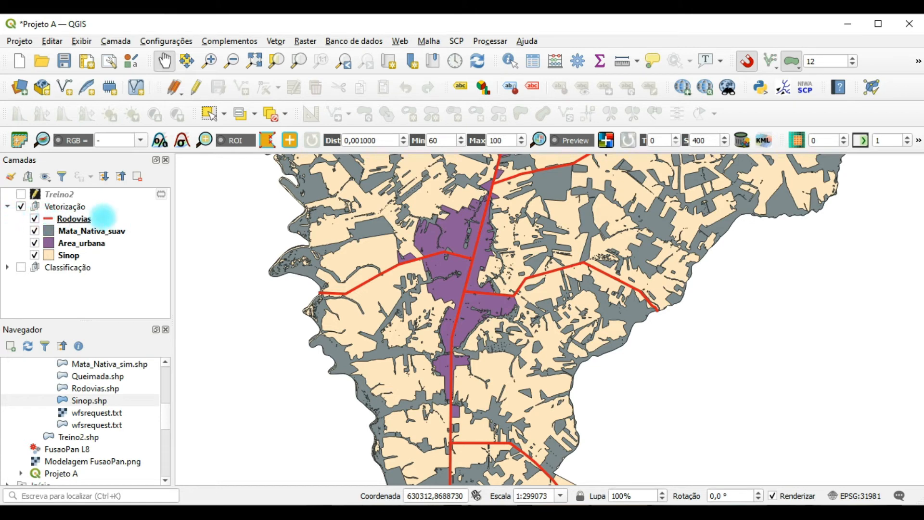
{"action": "left_click_drag", "start_coordinate": [547, 227], "coordinate": [563, 346]}
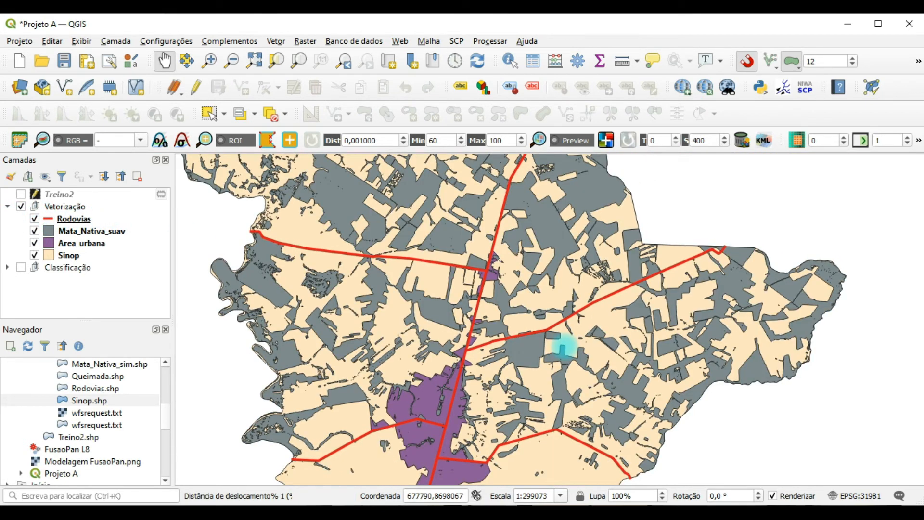
{"action": "left_click_drag", "start_coordinate": [415, 313], "coordinate": [423, 270]}
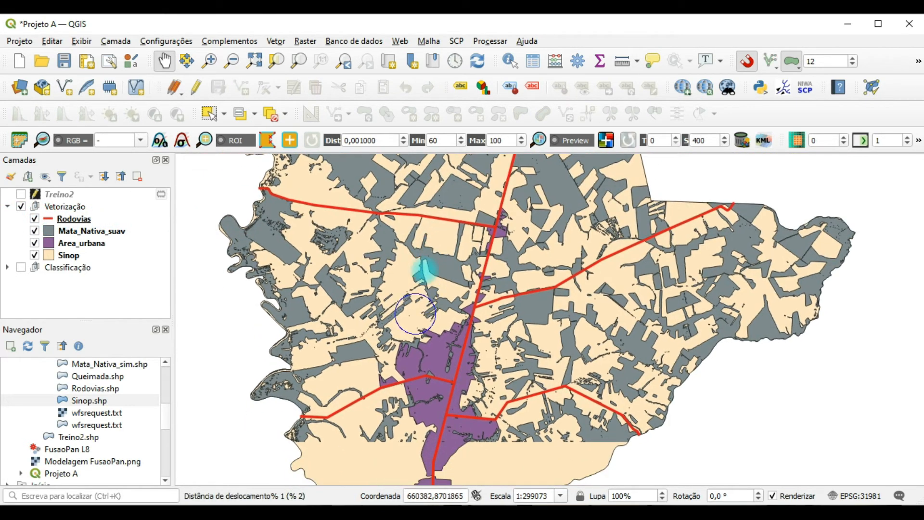
{"action": "scroll", "coordinate": [433, 301], "scroll_direction": "down", "scroll_amount": 1}
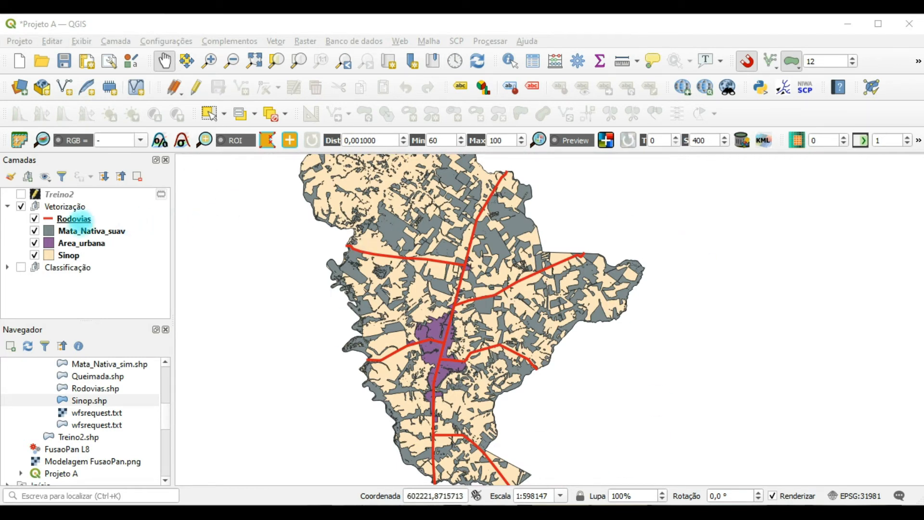
Step: Turn on the Classificação group's visibility and collapse both the Classificação and Vetorização groups
{"action": "left_click", "coordinate": [21, 268]}
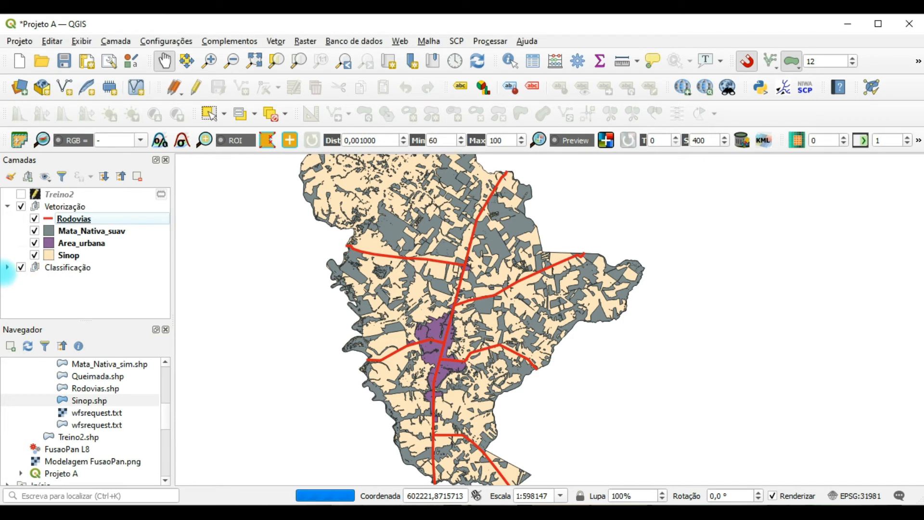
{"action": "left_click", "coordinate": [7, 267]}
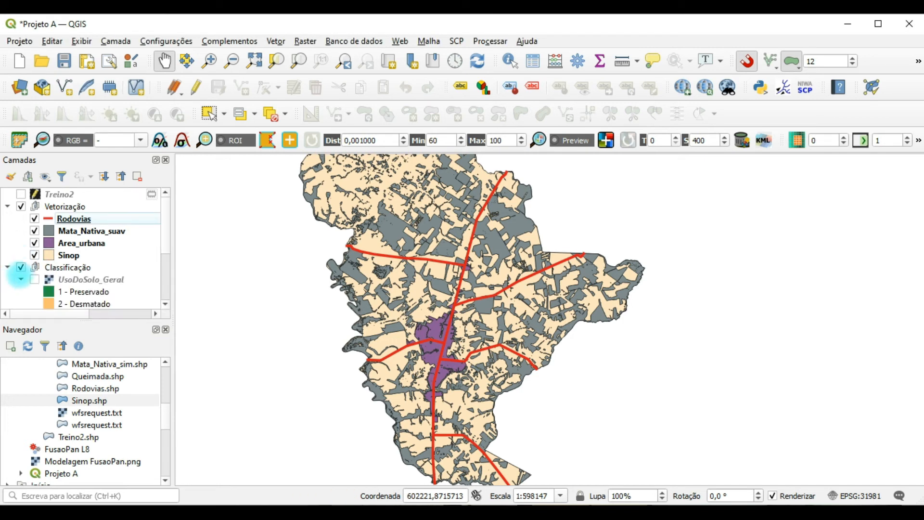
{"action": "left_click", "coordinate": [7, 268]}
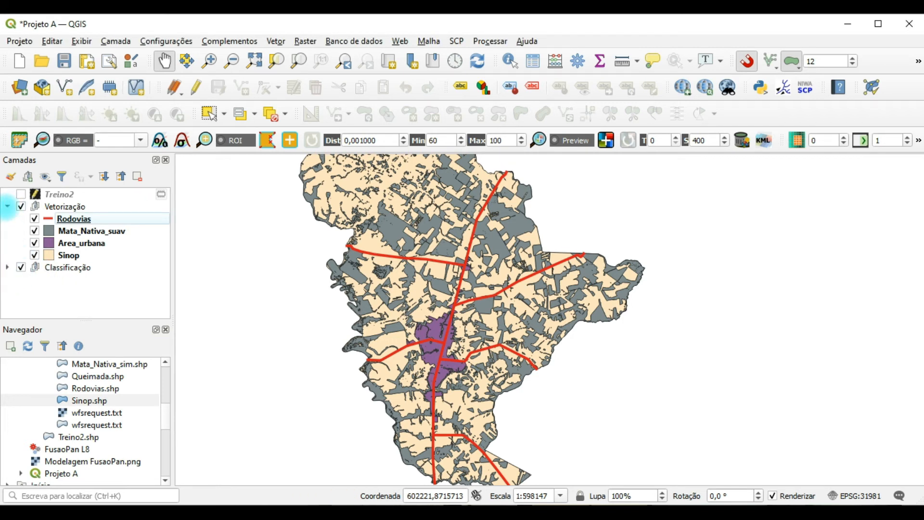
{"action": "left_click", "coordinate": [7, 206]}
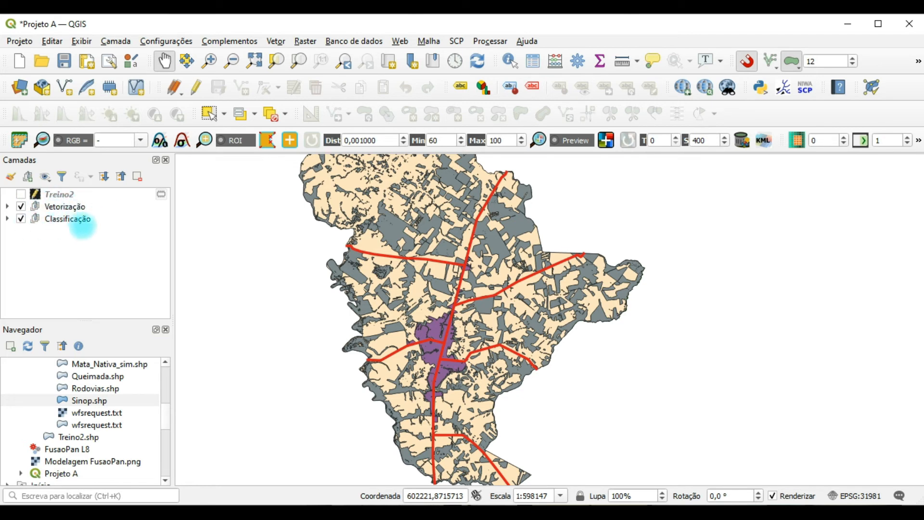
Step: Expand the Classificação group and collapse the legends of UsoDoSolo_Geral and Classificacao2_R
{"action": "left_click", "coordinate": [7, 219]}
{"action": "left_click", "coordinate": [20, 230]}
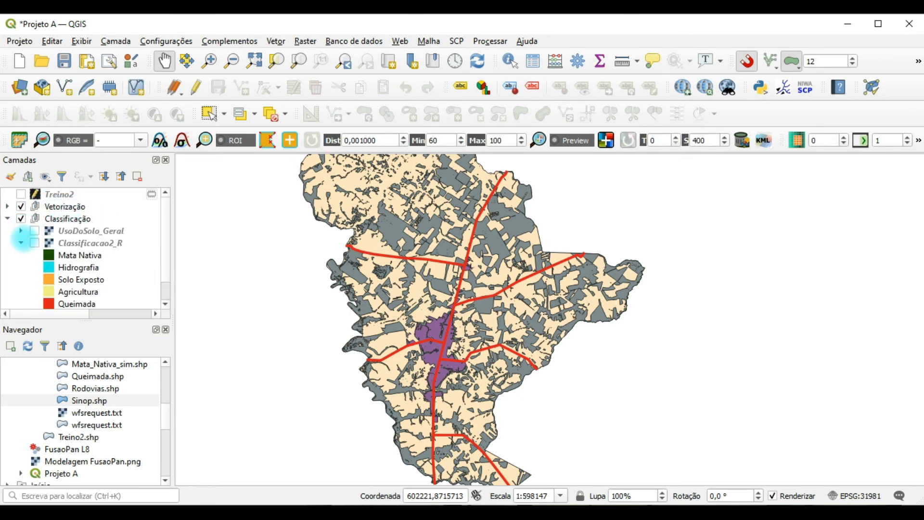
{"action": "left_click", "coordinate": [22, 243]}
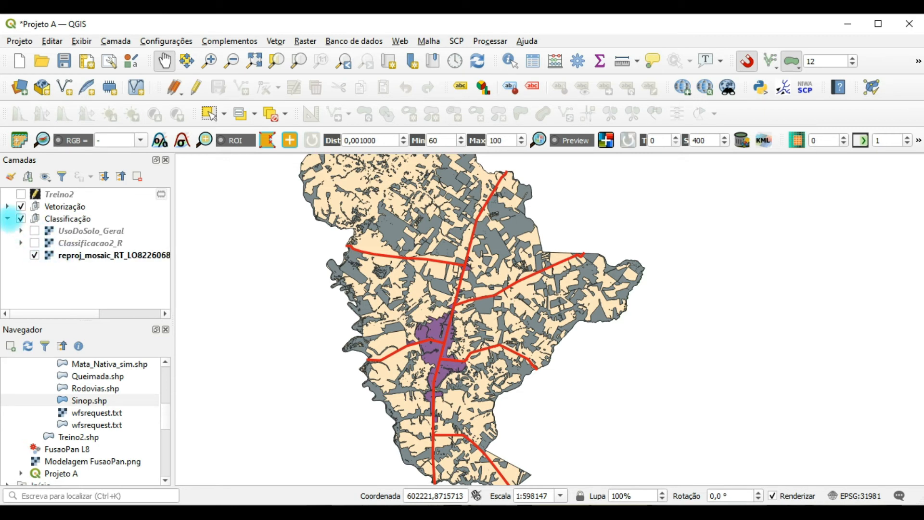
Step: Remove the reprojected mosaic layer from the Classificação group
{"action": "left_click", "coordinate": [7, 218]}
{"action": "left_click", "coordinate": [7, 218]}
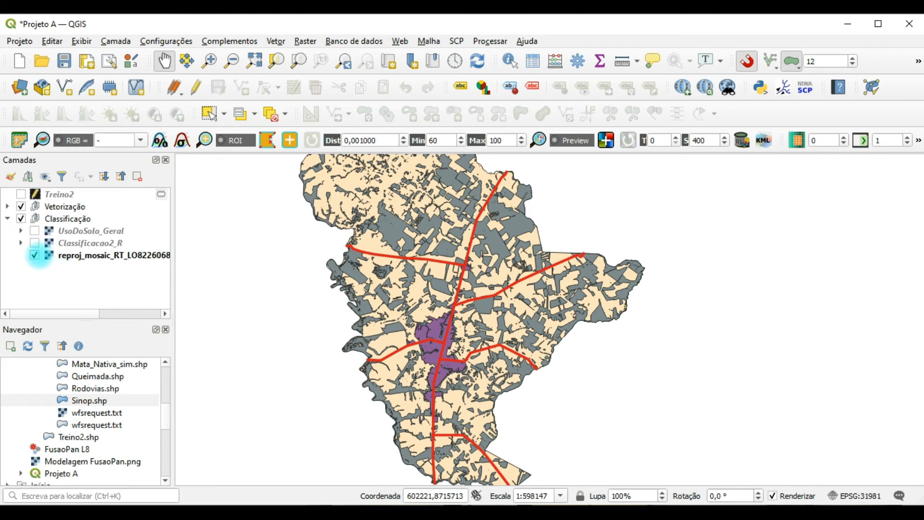
{"action": "left_click", "coordinate": [70, 255]}
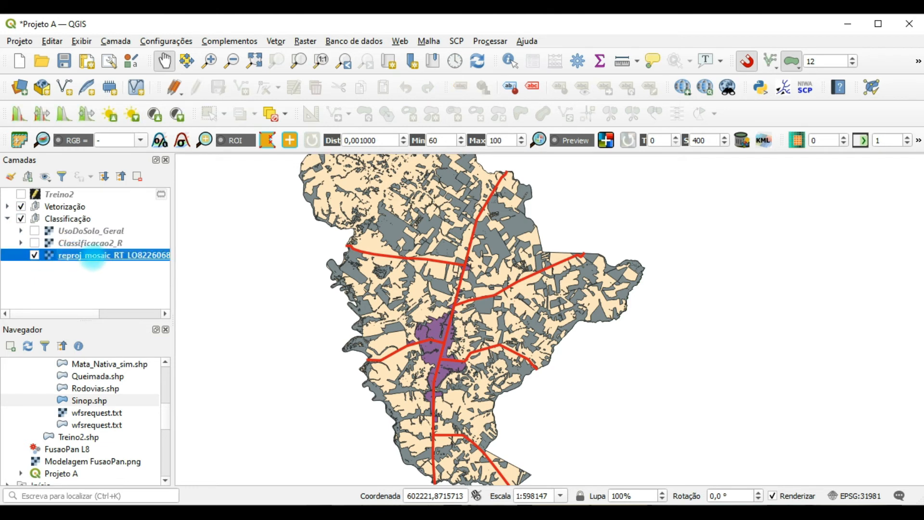
{"action": "right_click", "coordinate": [89, 259]}
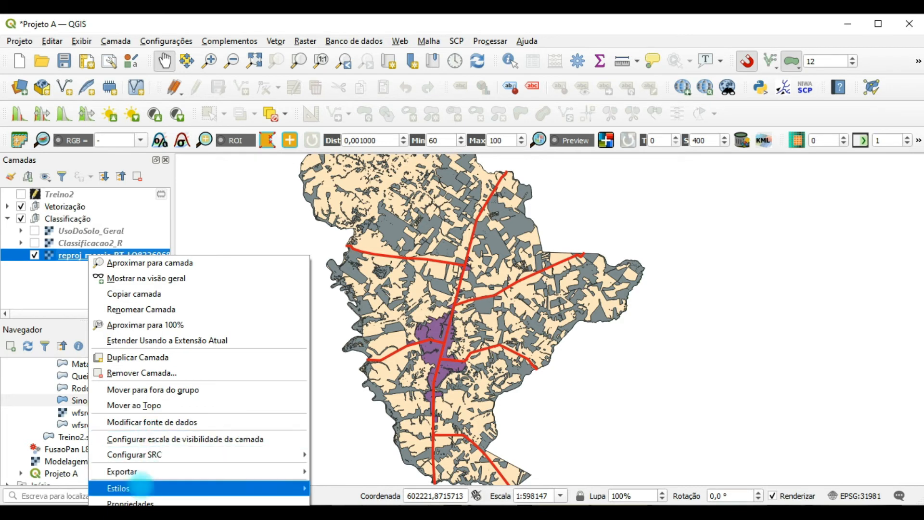
{"action": "left_click", "coordinate": [141, 374]}
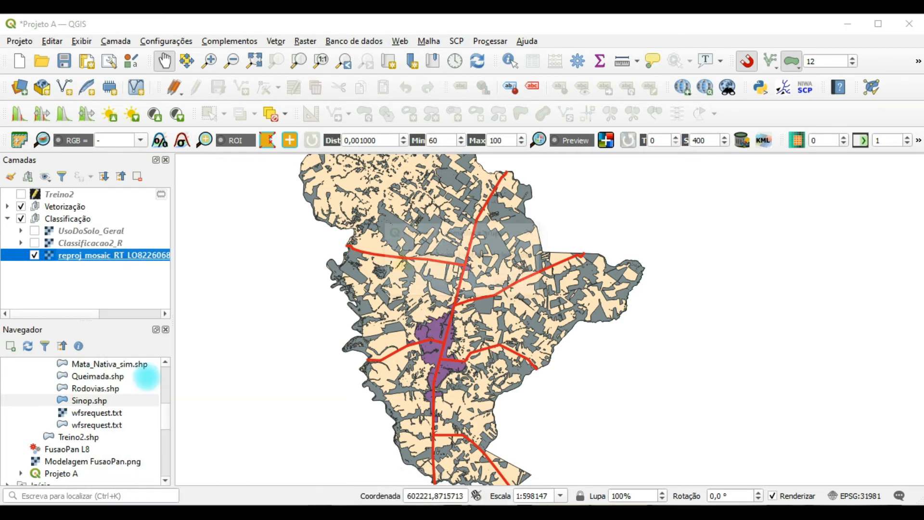
{"action": "left_click", "coordinate": [469, 283]}
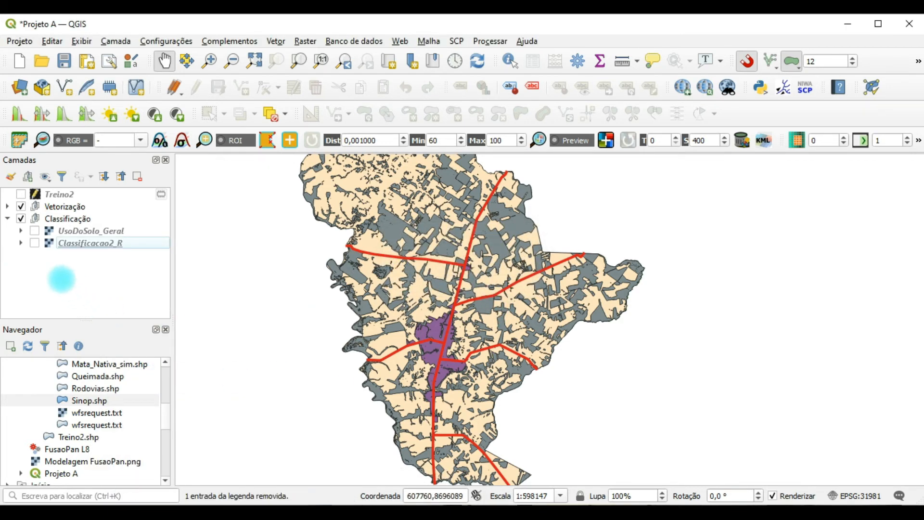
Step: Turn on UsoDoSolo_Geral and Classificacao2_R, collapse the Classificação group, and compare the map with the Vetorização group hidden and shown
{"action": "left_click", "coordinate": [34, 231]}
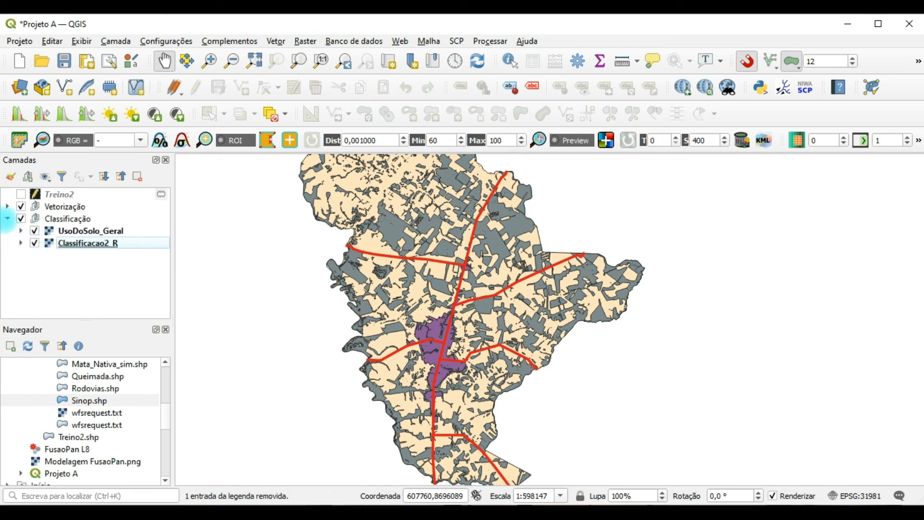
{"action": "left_click", "coordinate": [7, 218]}
{"action": "left_click", "coordinate": [20, 207]}
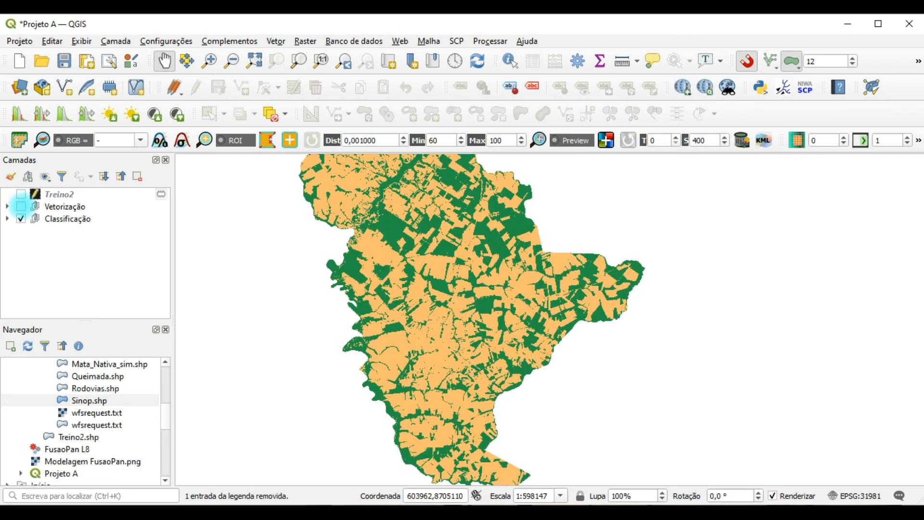
{"action": "left_click", "coordinate": [20, 207]}
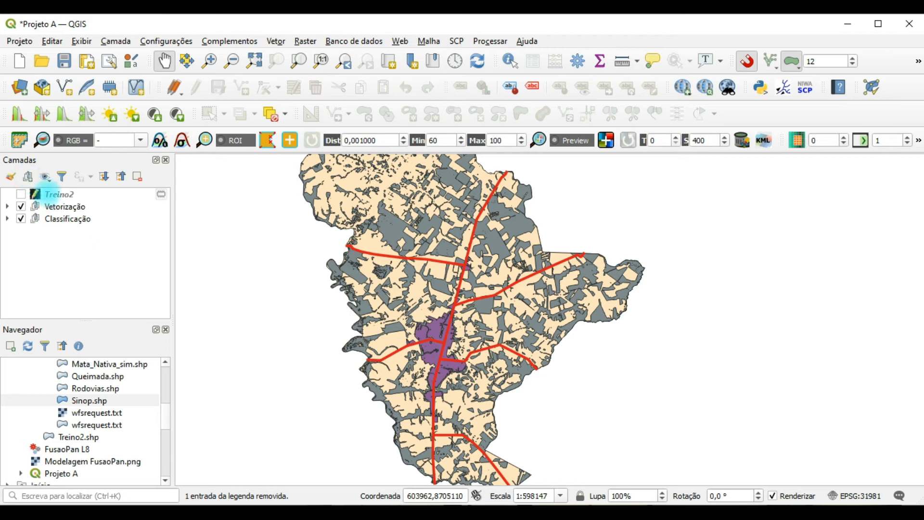
Step: Create a new layer group named Indices at the root of the layer list
{"action": "left_click", "coordinate": [51, 194]}
{"action": "left_click", "coordinate": [28, 175]}
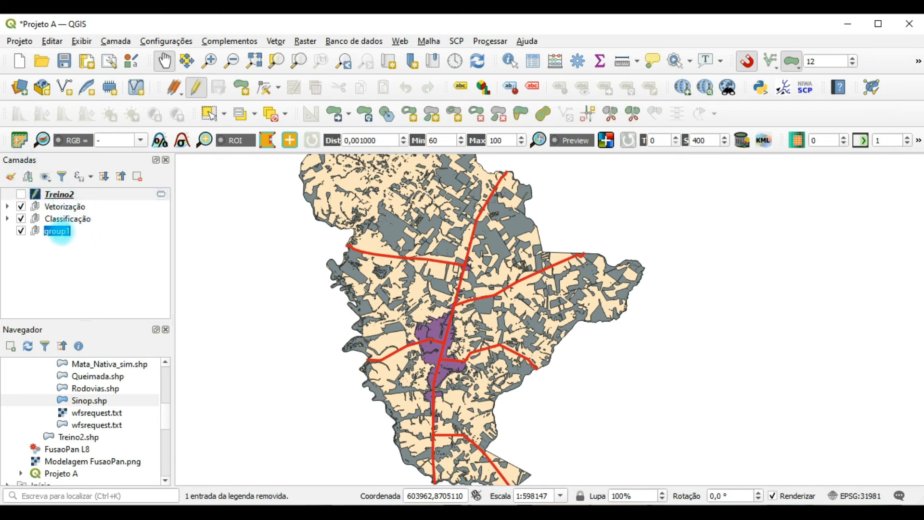
{"action": "type", "text": "Ind"}
{"action": "type", "text": "iv"}
{"action": "key", "text": "BackSpace"}
{"action": "type", "text": "ces"}
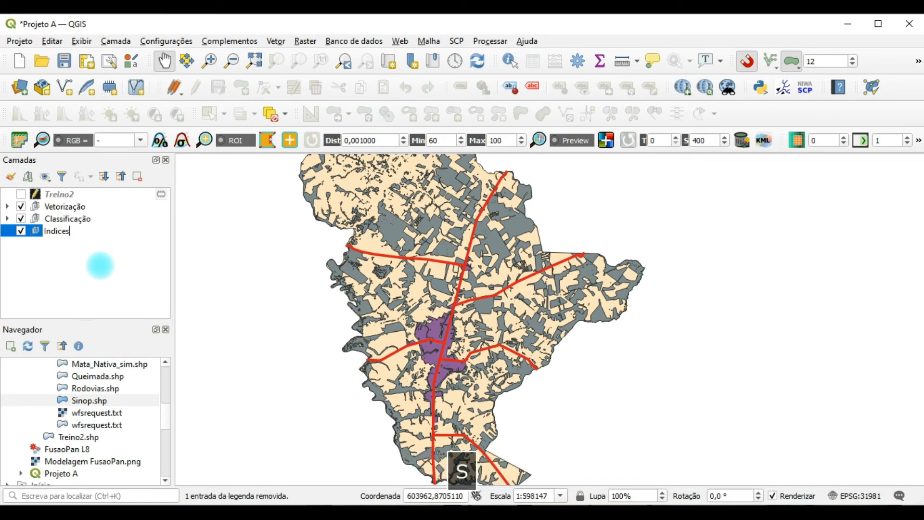
{"action": "key", "text": "Return"}
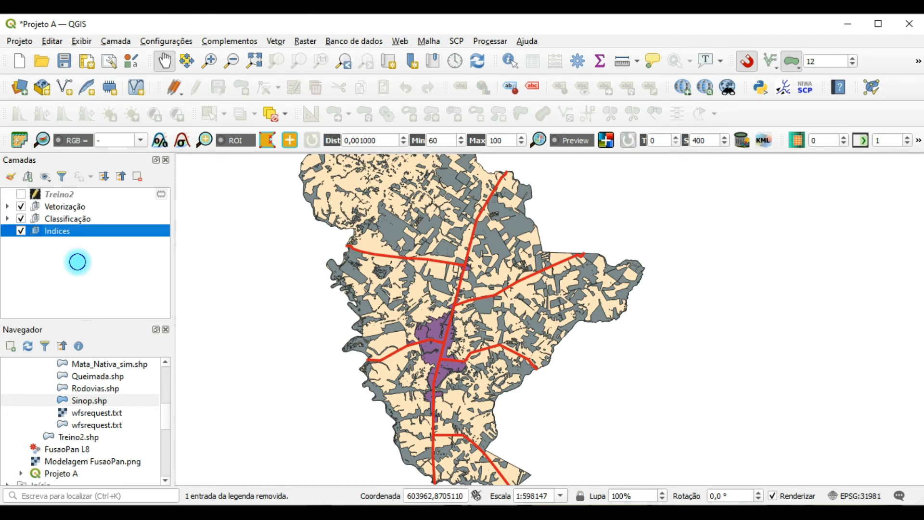
{"action": "left_click", "coordinate": [78, 262]}
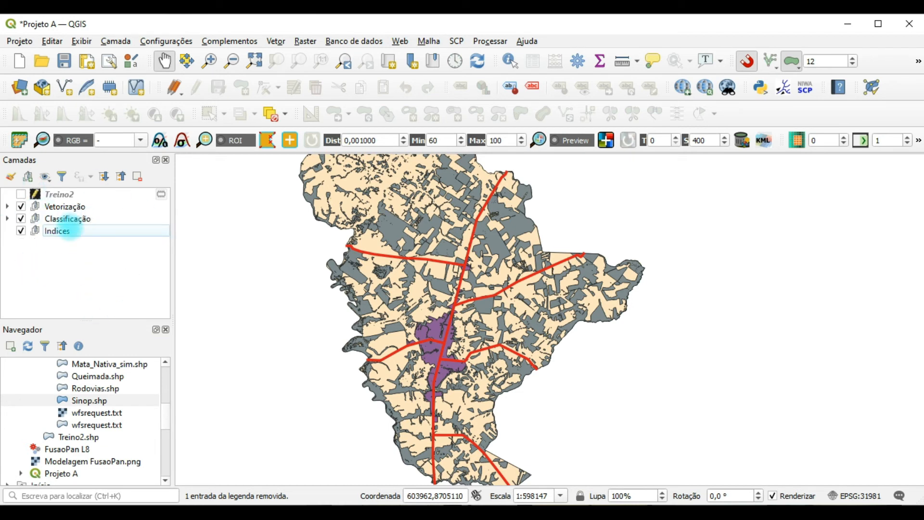
Step: Make Indices the current group and hide the Vetorização and Classificação groups
{"action": "left_click", "coordinate": [73, 232]}
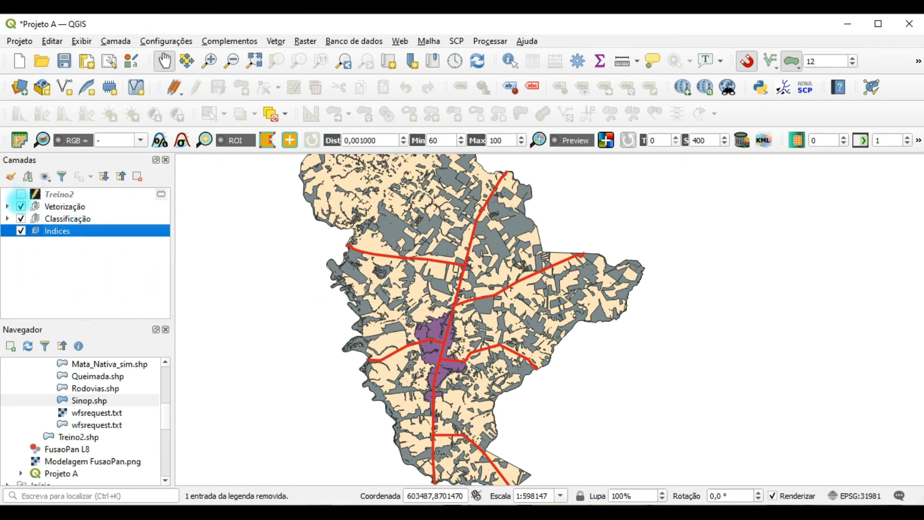
{"action": "left_click", "coordinate": [21, 206]}
{"action": "left_click", "coordinate": [21, 218]}
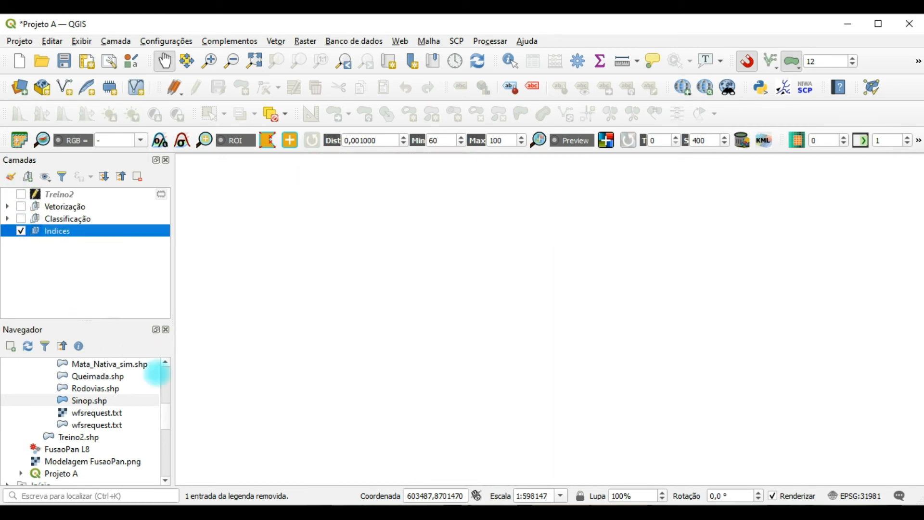
Step: Collapse the Vetores and Resultados project folders, expand Corrigidas, and widen the file browser so full raster names are readable
{"action": "left_click_drag", "start_coordinate": [164, 417], "coordinate": [166, 381]}
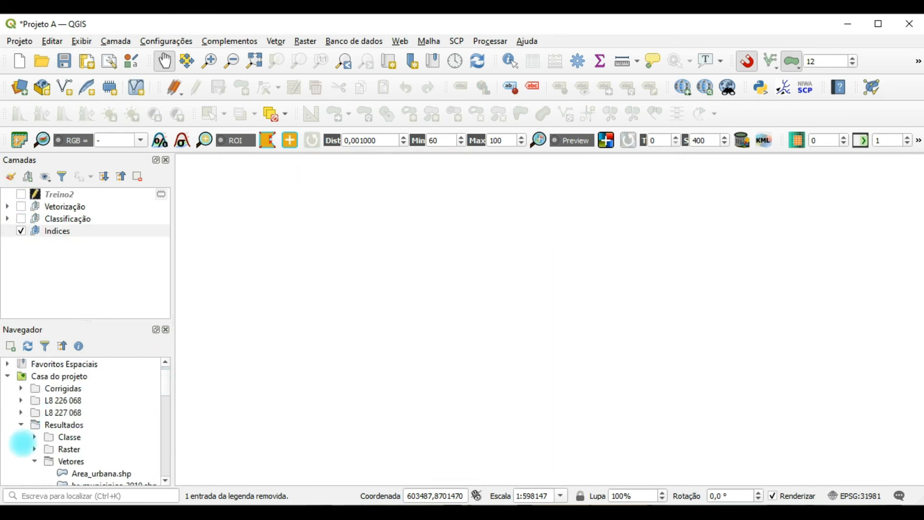
{"action": "left_click", "coordinate": [34, 461]}
{"action": "left_click", "coordinate": [21, 425]}
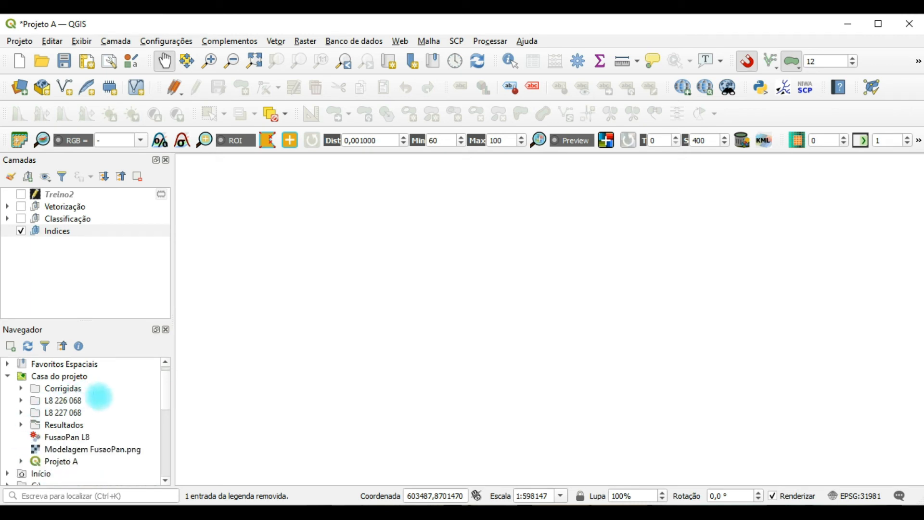
{"action": "left_click", "coordinate": [20, 388]}
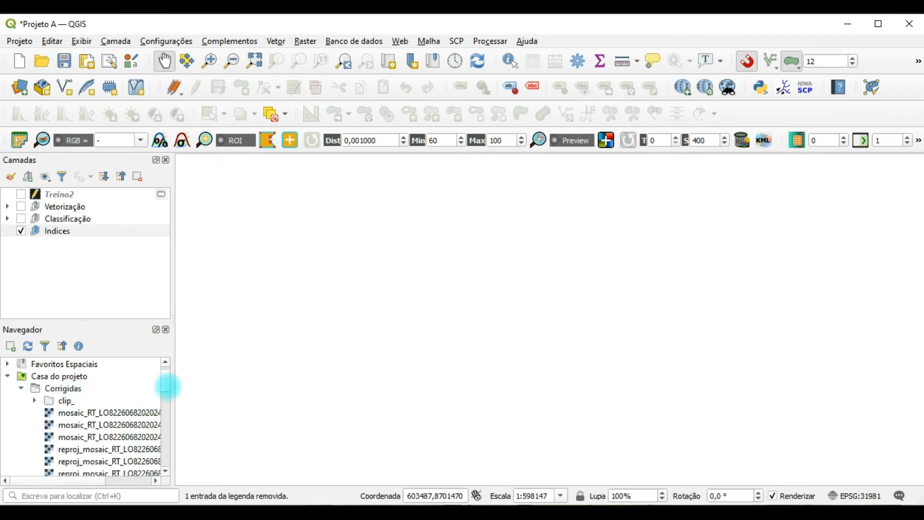
{"action": "scroll", "coordinate": [169, 392], "scroll_direction": "down", "scroll_amount": 1}
{"action": "left_click_drag", "start_coordinate": [172, 420], "coordinate": [270, 428]}
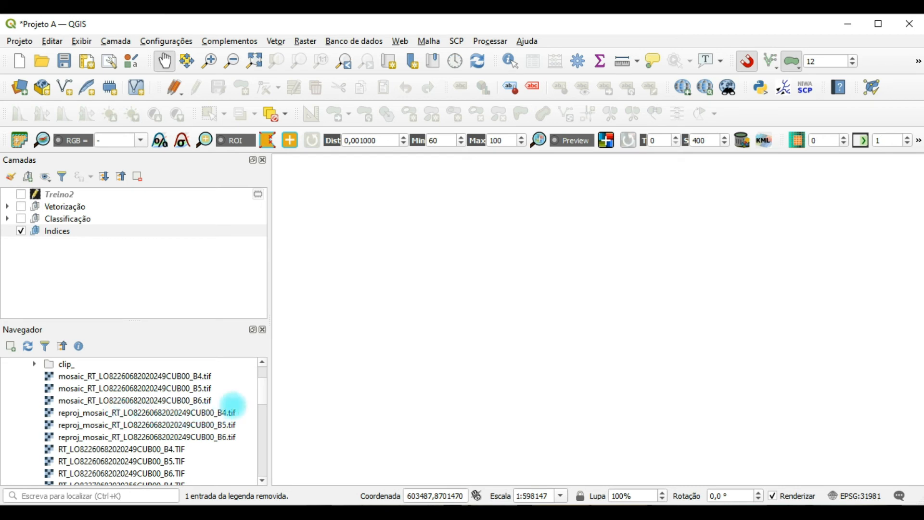
{"action": "left_click_drag", "start_coordinate": [261, 387], "coordinate": [261, 395]}
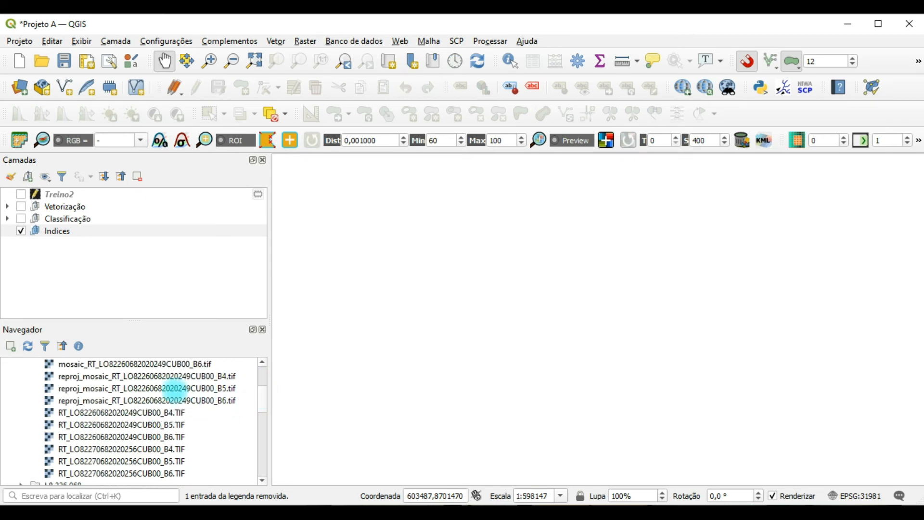
{"action": "left_click", "coordinate": [89, 376]}
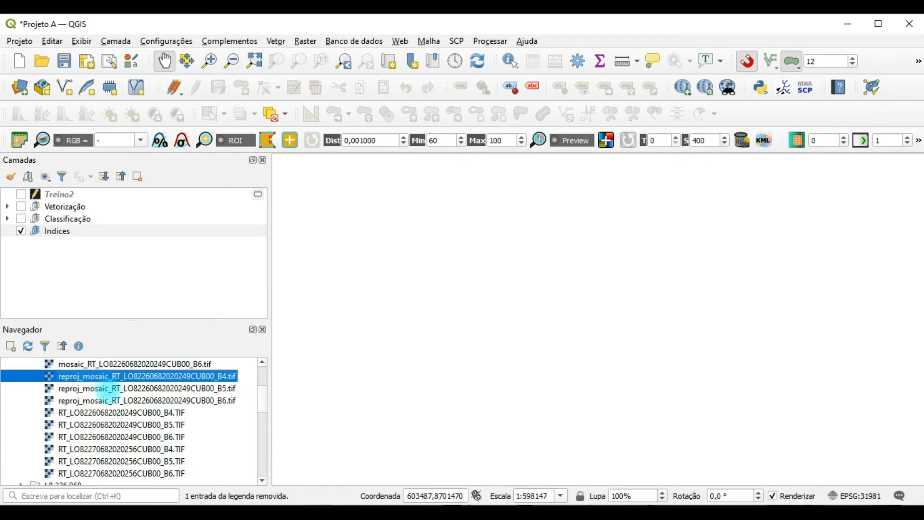
{"action": "left_click", "coordinate": [107, 390], "text": "ctrl"}
{"action": "left_click", "coordinate": [161, 392]}
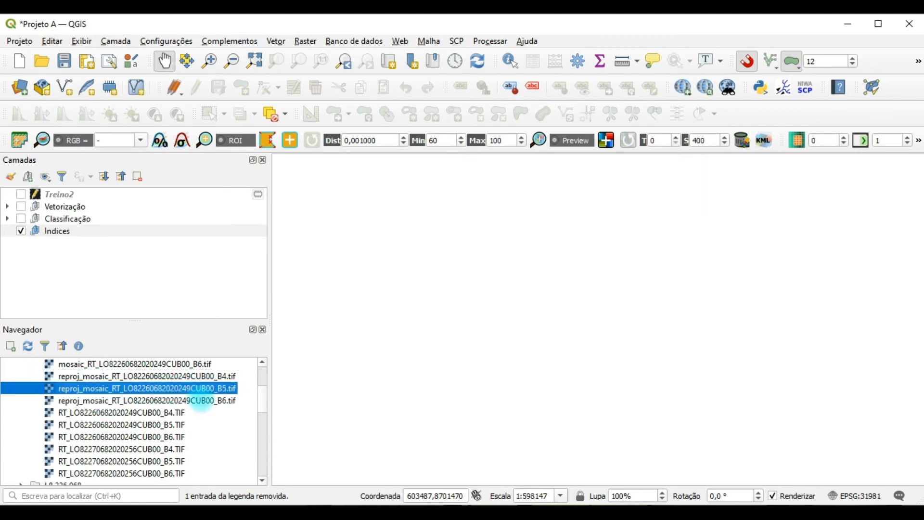
{"action": "left_click", "coordinate": [202, 401]}
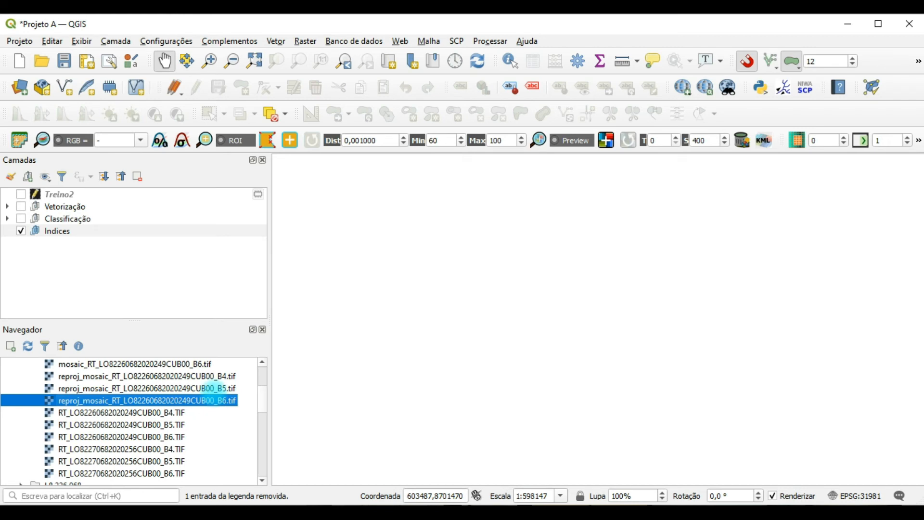
{"action": "left_click", "coordinate": [212, 388]}
{"action": "left_click", "coordinate": [211, 376]}
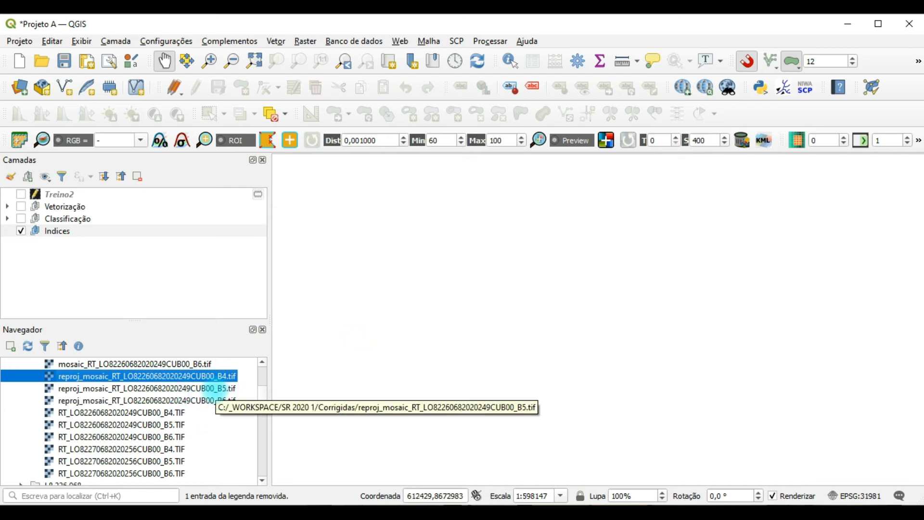
{"action": "left_click", "coordinate": [214, 389], "text": "ctrl"}
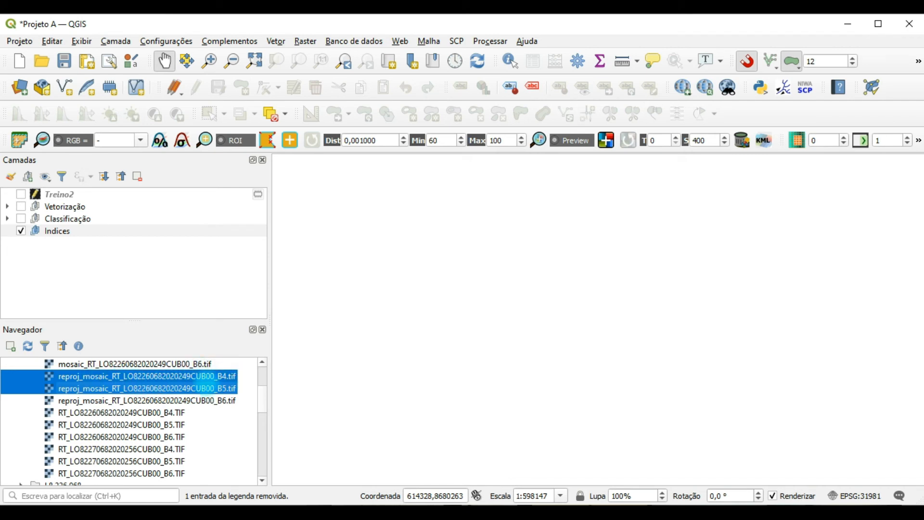
{"action": "left_click_drag", "start_coordinate": [197, 386], "coordinate": [96, 240]}
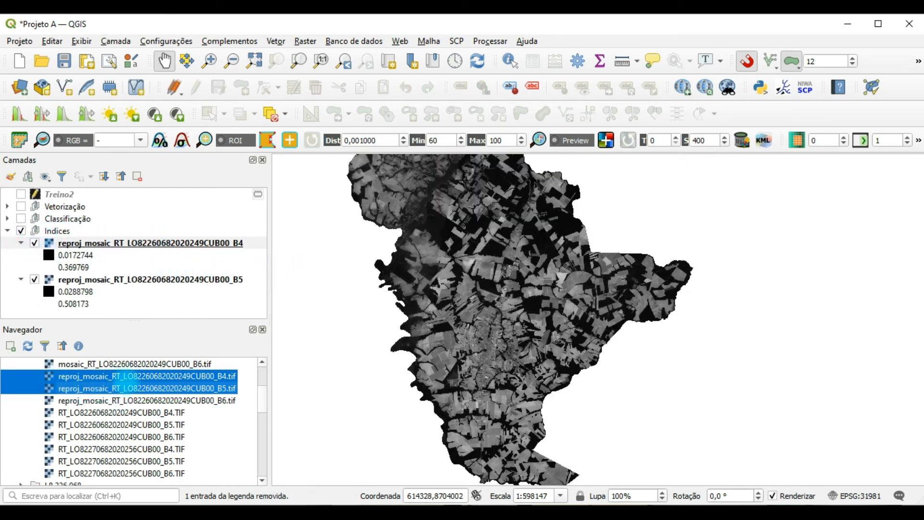
Step: Compare bands B4 and B5 by hiding and reshowing B4, and collapse both band legends
{"action": "left_click", "coordinate": [35, 243]}
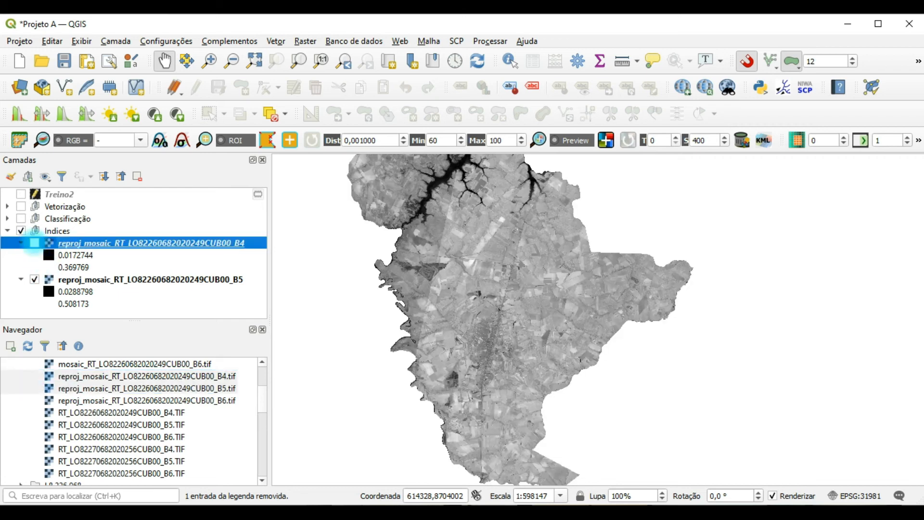
{"action": "left_click", "coordinate": [35, 243]}
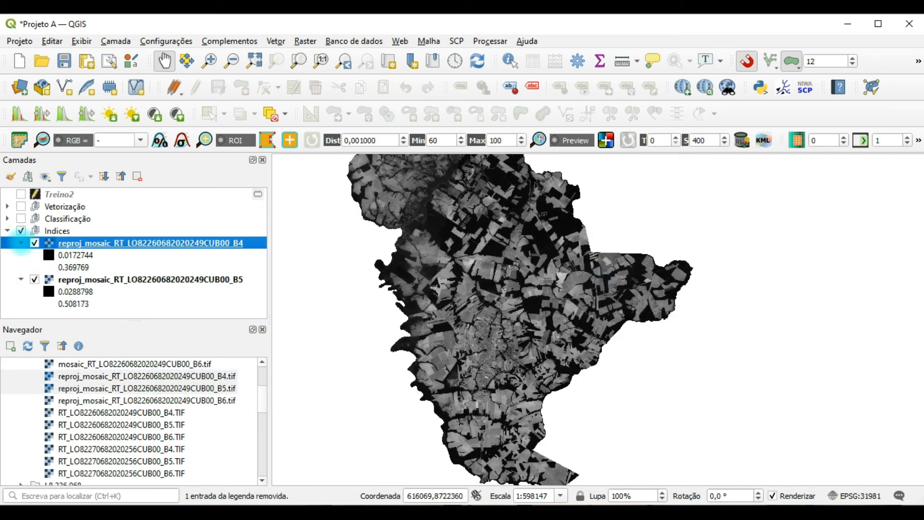
{"action": "left_click", "coordinate": [21, 243]}
{"action": "left_click", "coordinate": [21, 255]}
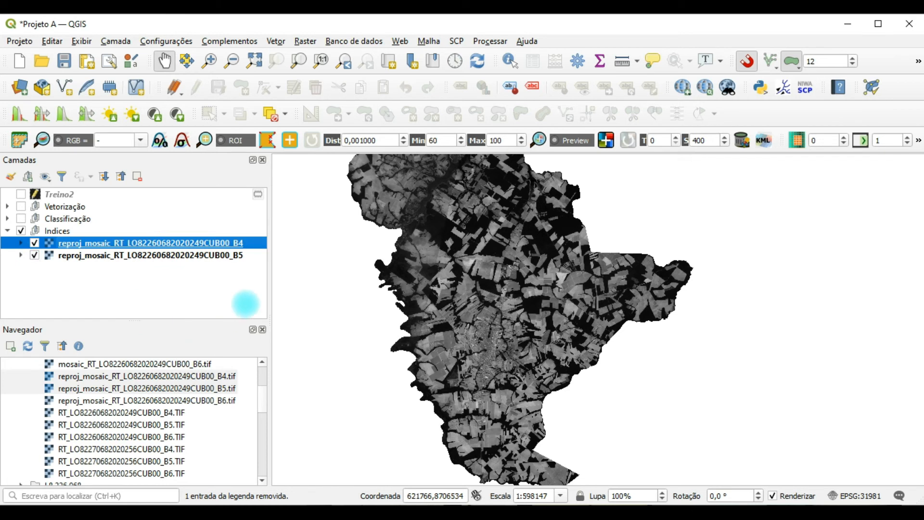
{"action": "left_click", "coordinate": [222, 297]}
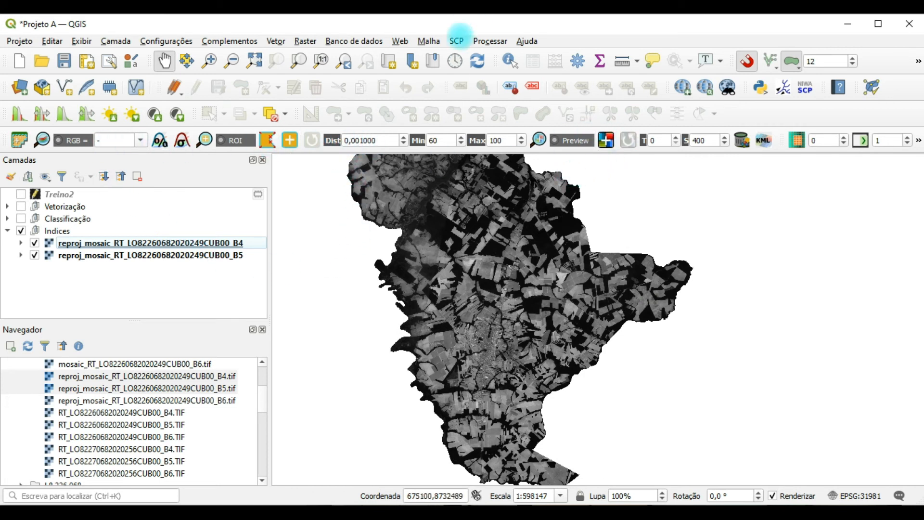
{"action": "left_click", "coordinate": [457, 41]}
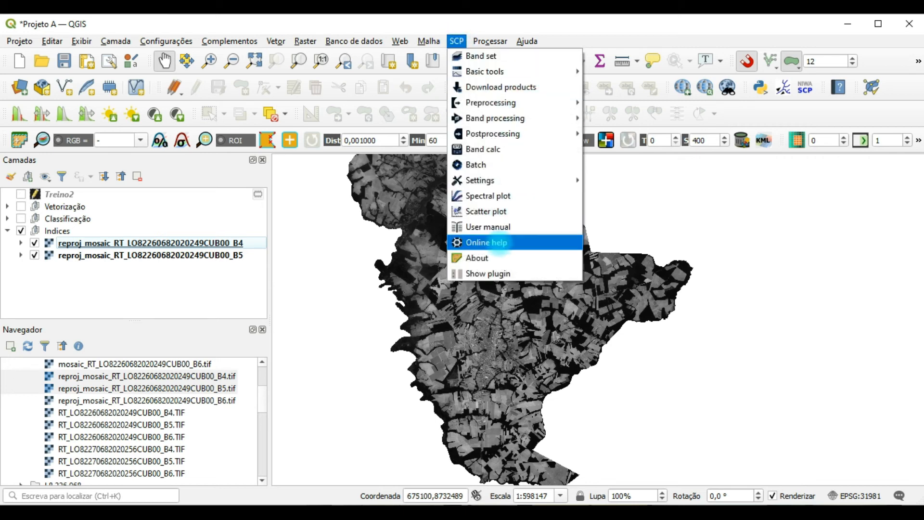
{"action": "left_click", "coordinate": [457, 41]}
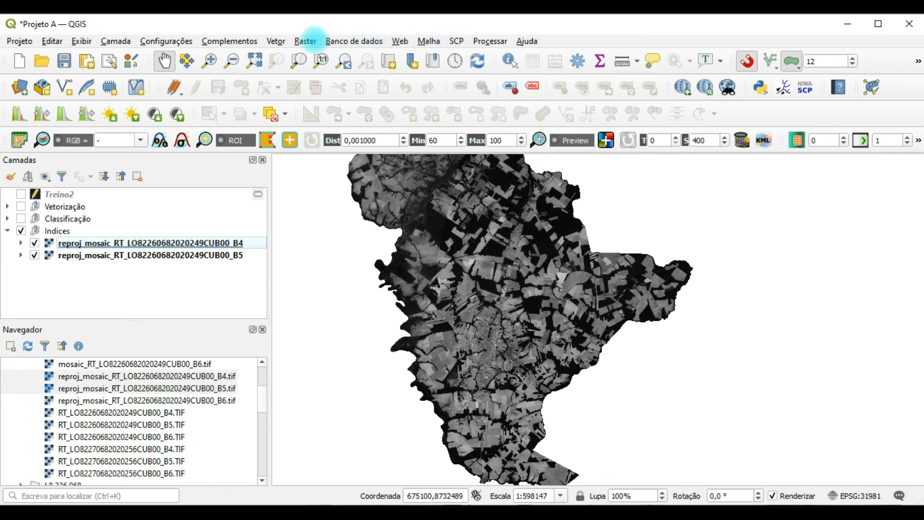
Step: Open the Raster Calculator, move its dialog higher, and select the reprojected B5 and B4 bands in turn
{"action": "left_click", "coordinate": [305, 40]}
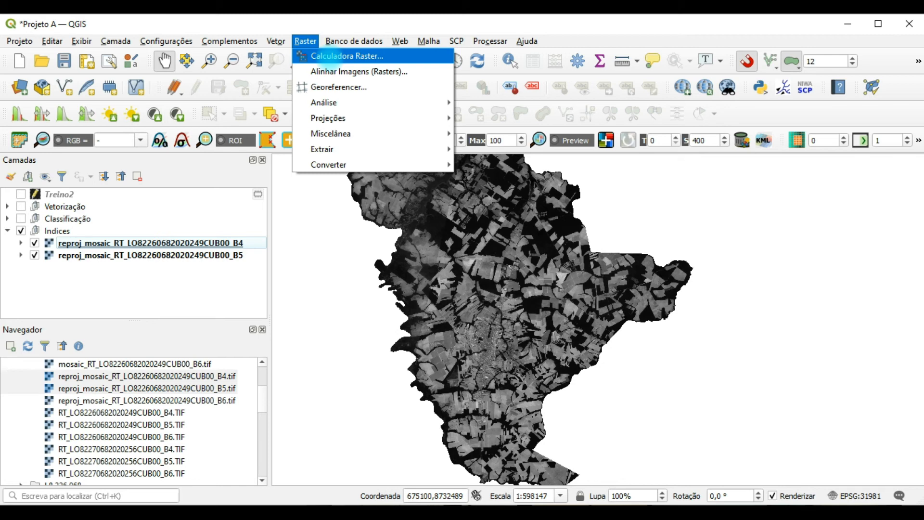
{"action": "left_click", "coordinate": [325, 56]}
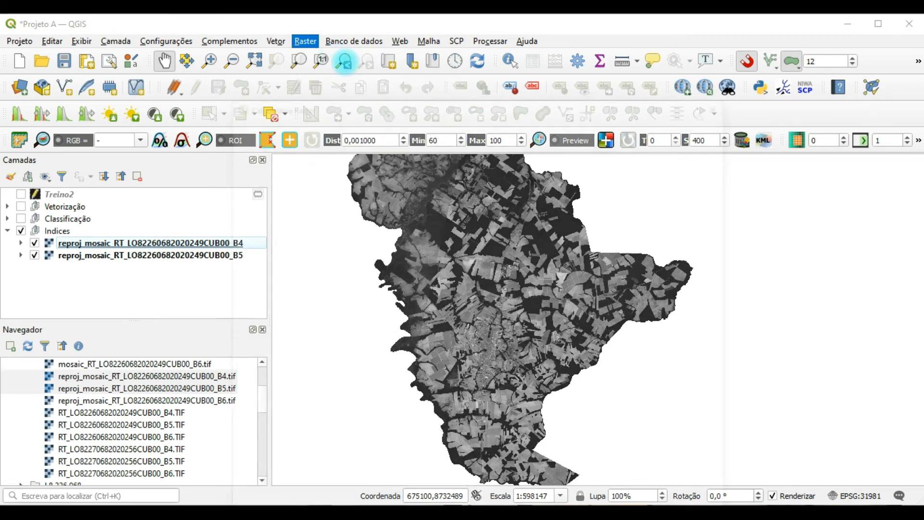
{"action": "left_click_drag", "start_coordinate": [434, 103], "coordinate": [476, 58]}
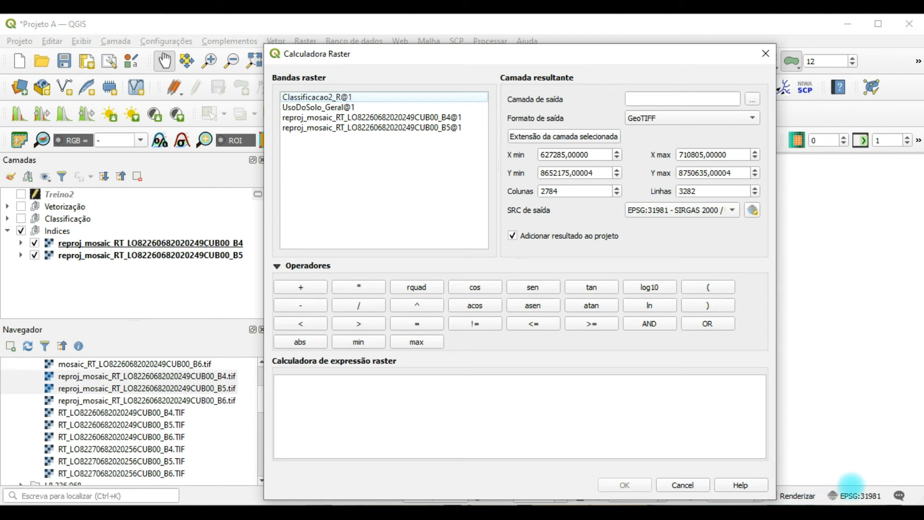
{"action": "left_click", "coordinate": [850, 492]}
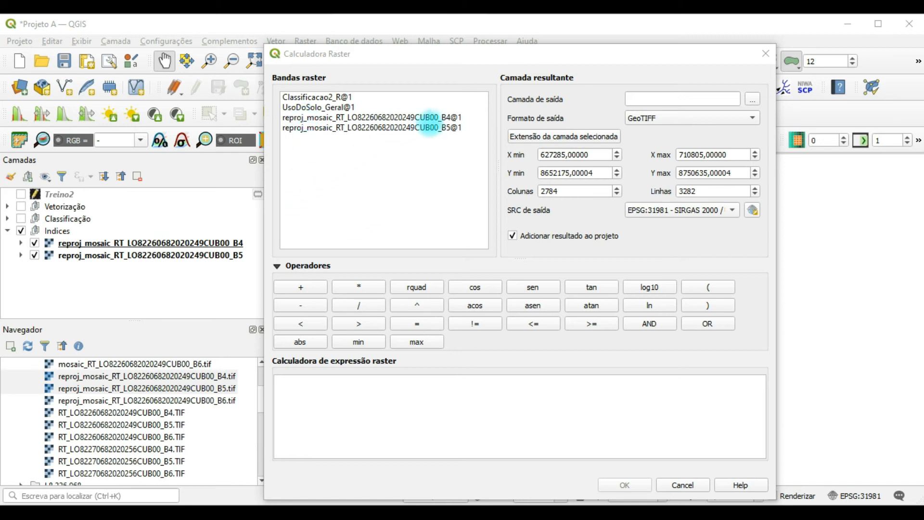
{"action": "left_click", "coordinate": [448, 128]}
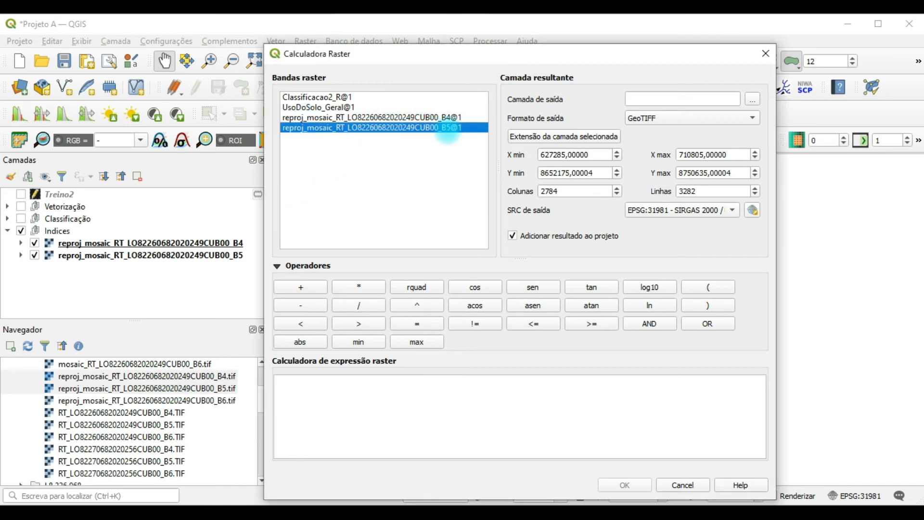
{"action": "left_click", "coordinate": [448, 116]}
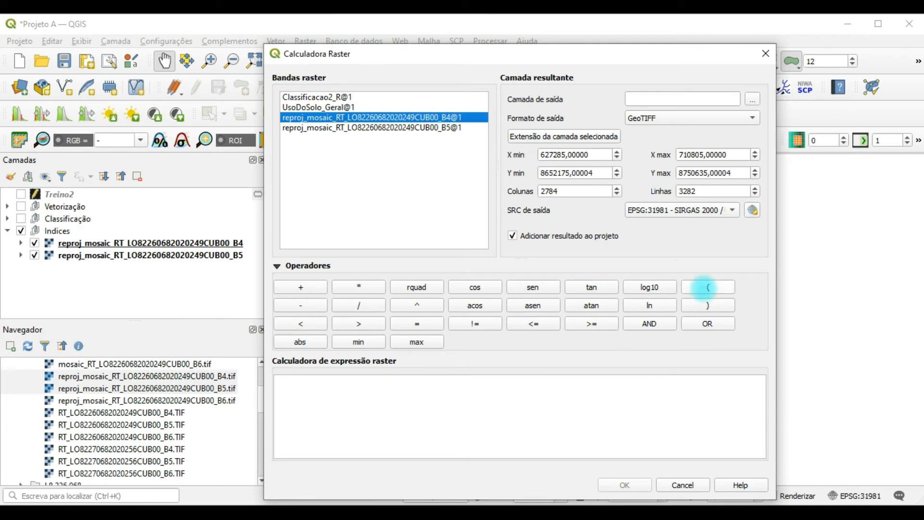
{"action": "left_click", "coordinate": [708, 288]}
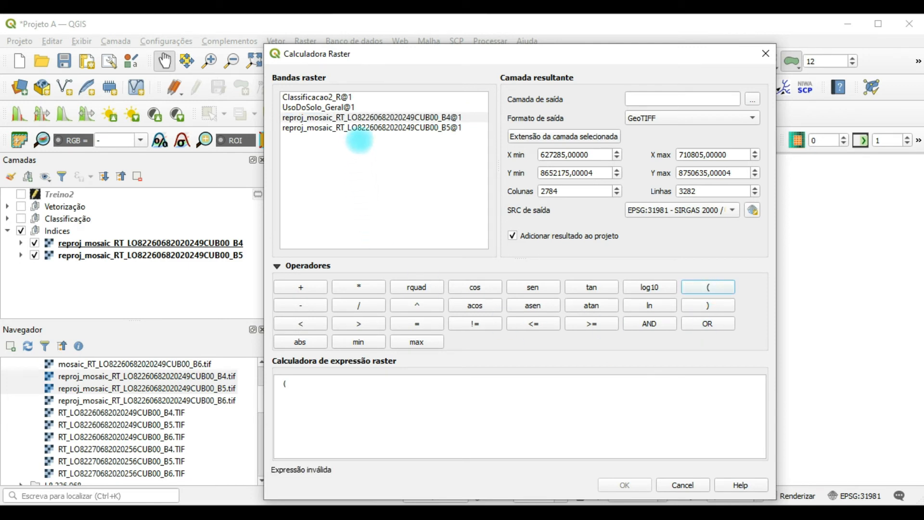
{"action": "double_click", "coordinate": [367, 129]}
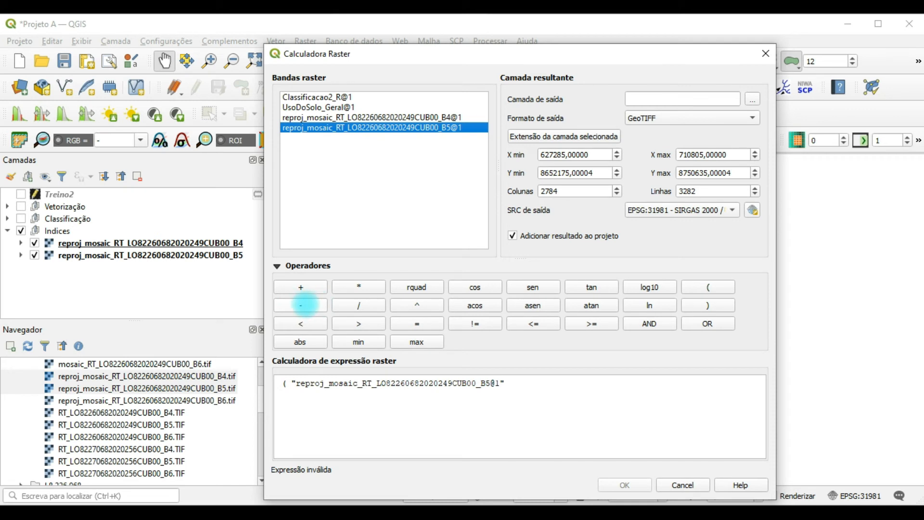
{"action": "left_click", "coordinate": [304, 305]}
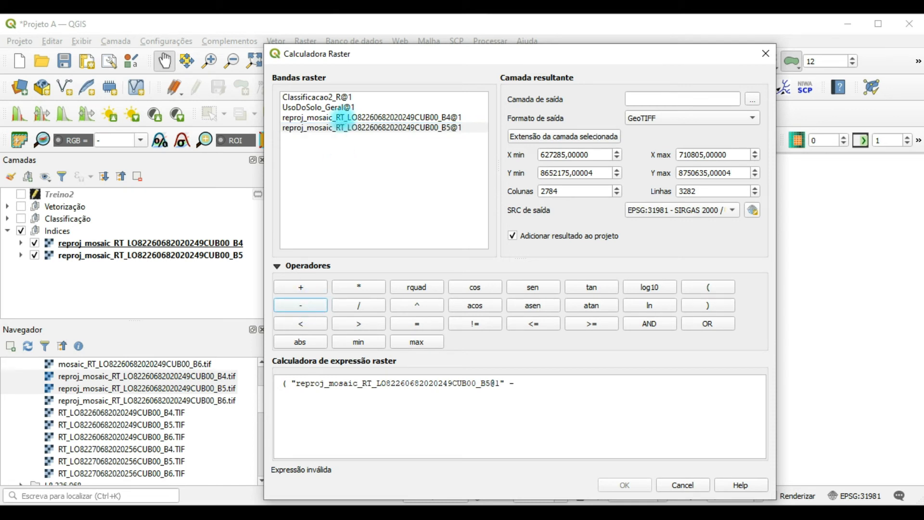
{"action": "left_click", "coordinate": [382, 117]}
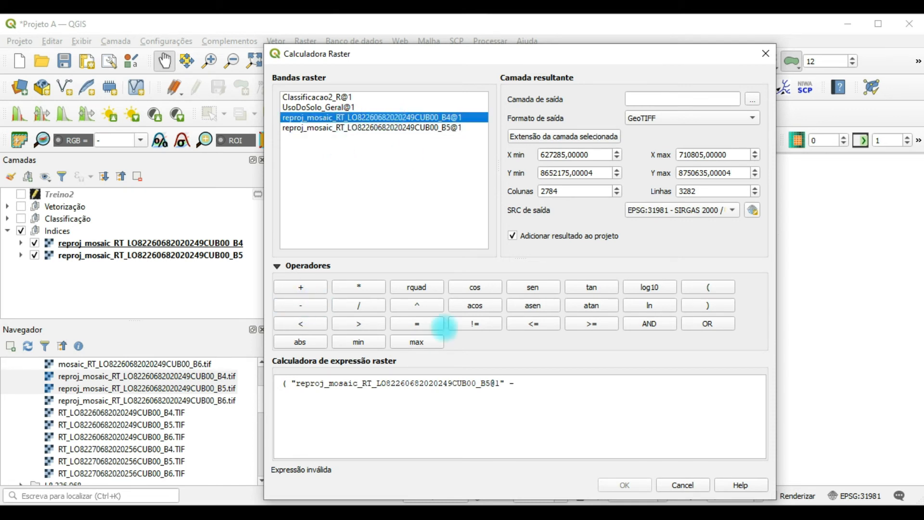
{"action": "double_click", "coordinate": [380, 117]}
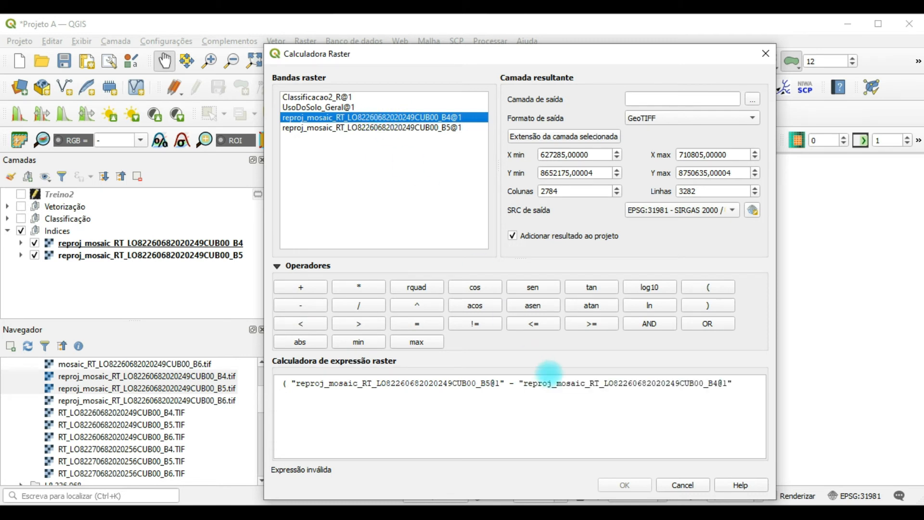
{"action": "left_click", "coordinate": [723, 306]}
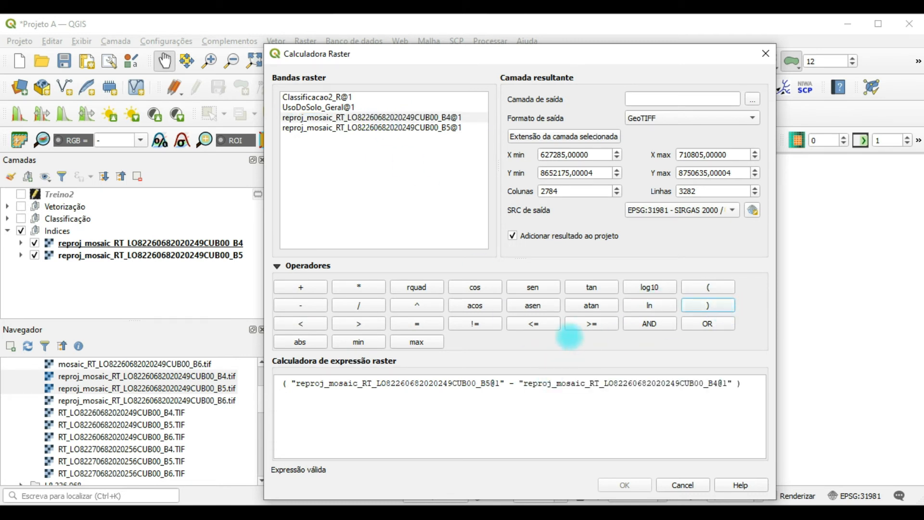
Step: Divide the band difference by the parenthesised sum of the reprojected B5@1 and B4@1 bands
{"action": "left_click", "coordinate": [364, 307]}
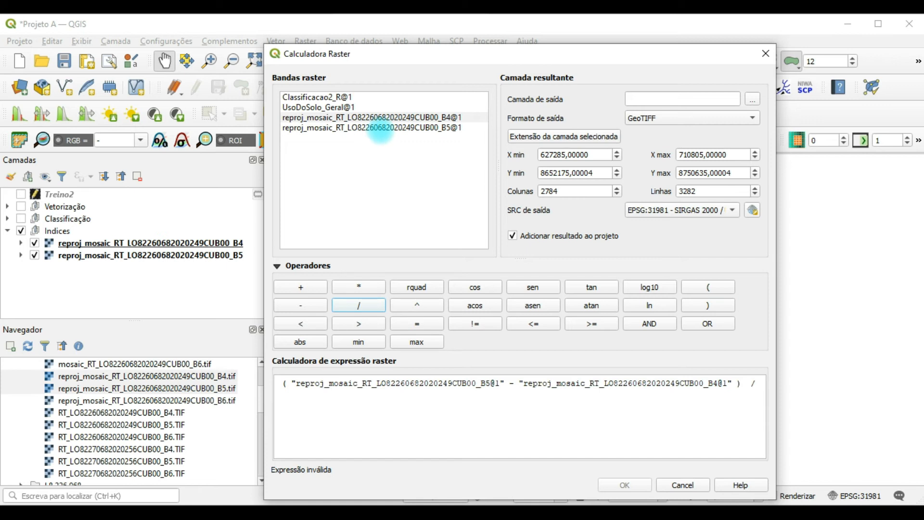
{"action": "left_click", "coordinate": [709, 287]}
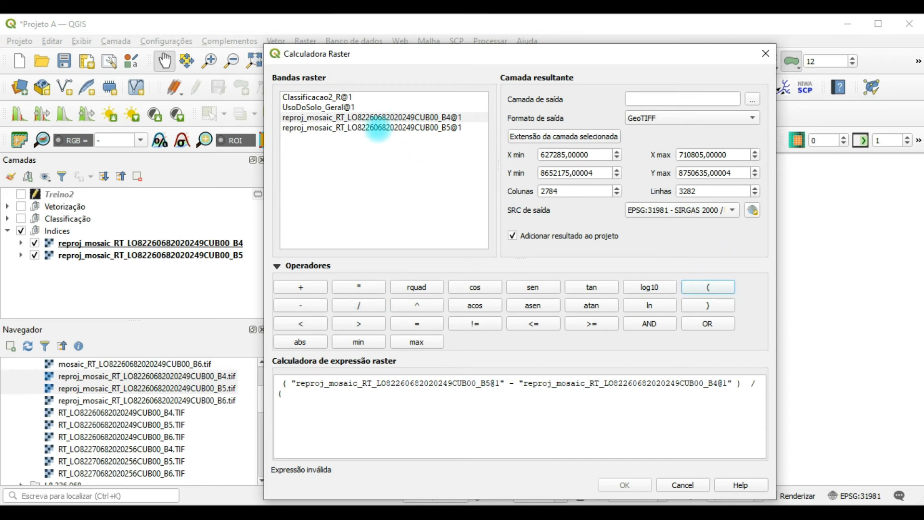
{"action": "double_click", "coordinate": [378, 127]}
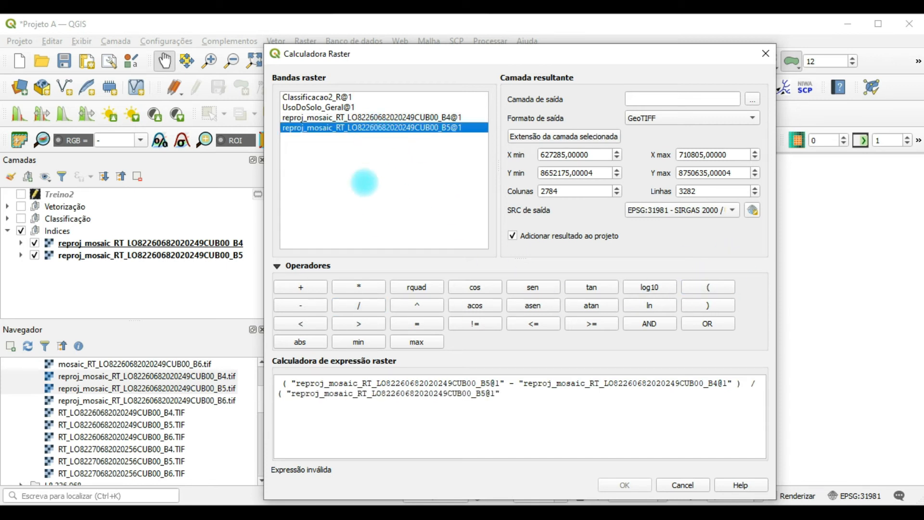
{"action": "left_click", "coordinate": [309, 287]}
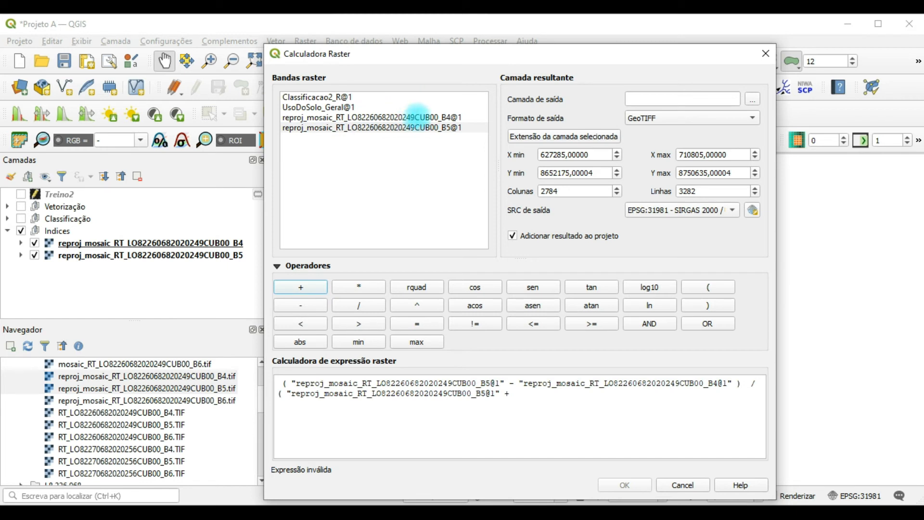
{"action": "double_click", "coordinate": [417, 118]}
{"action": "left_click", "coordinate": [715, 303]}
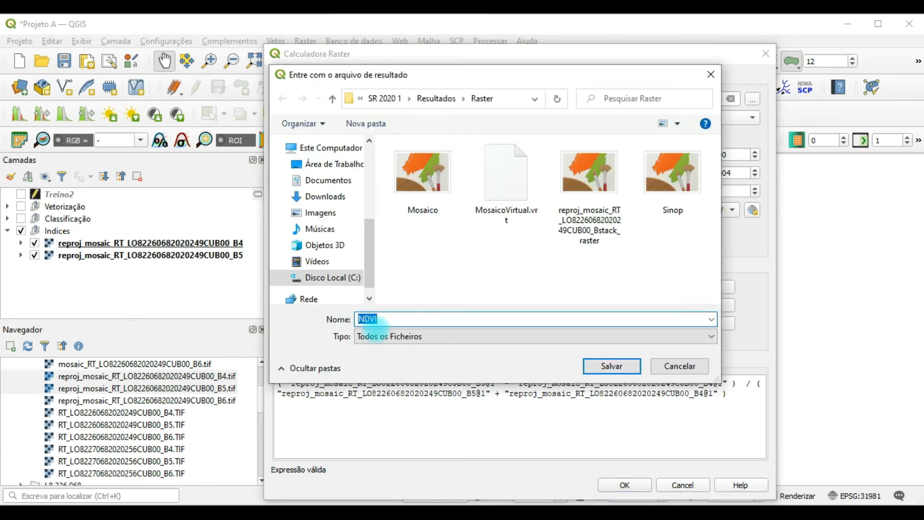
Step: Save the output raster as NDVI in the Resultados\Raster folder and run the calculation
{"action": "left_click", "coordinate": [383, 319]}
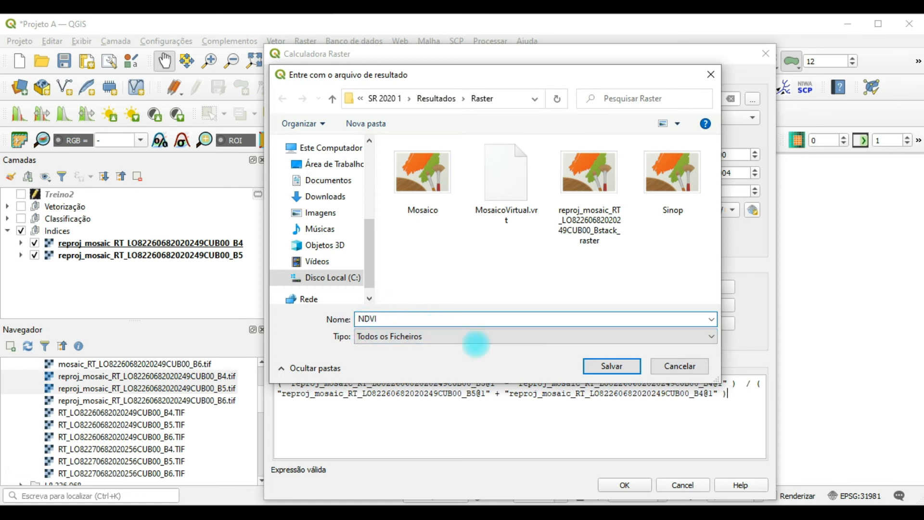
{"action": "left_click", "coordinate": [612, 366]}
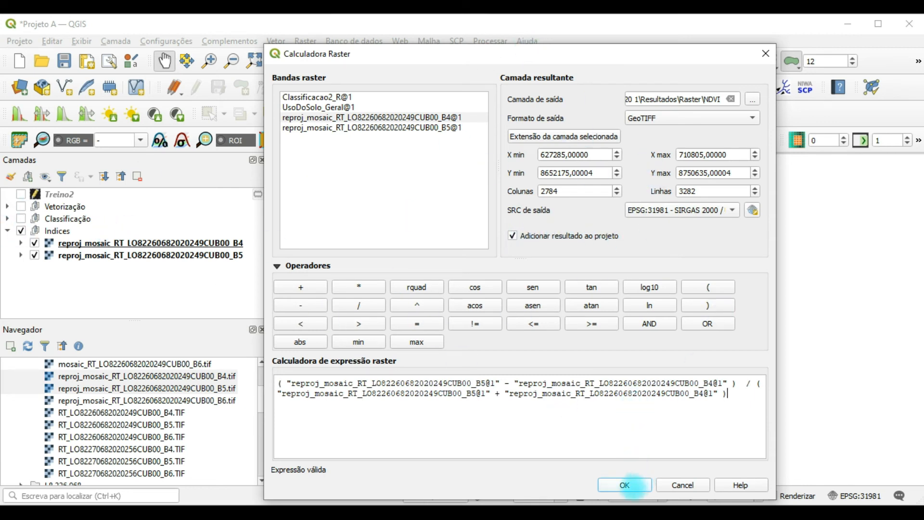
{"action": "left_click", "coordinate": [625, 485]}
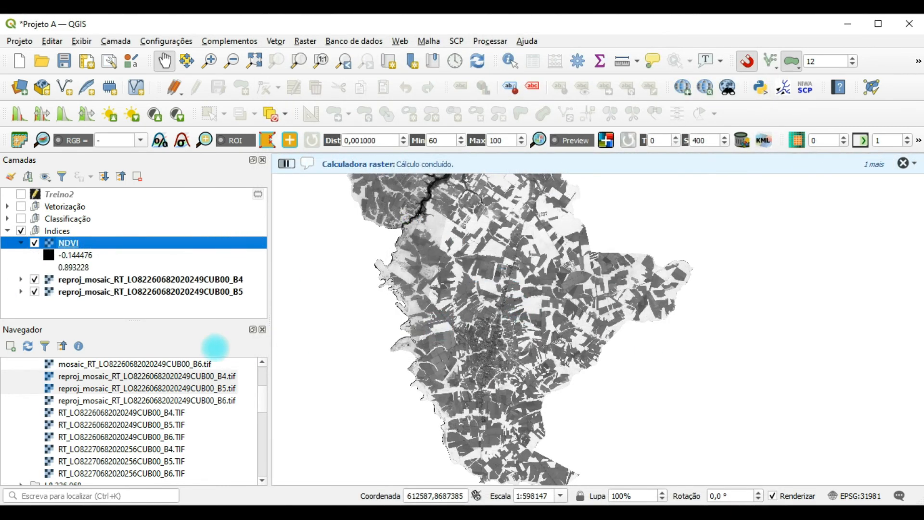
Step: Hide the reprojected B4 and B5 band layers in the Indices group, leaving NDVI displayed
{"action": "left_click", "coordinate": [34, 279]}
{"action": "left_click", "coordinate": [34, 291]}
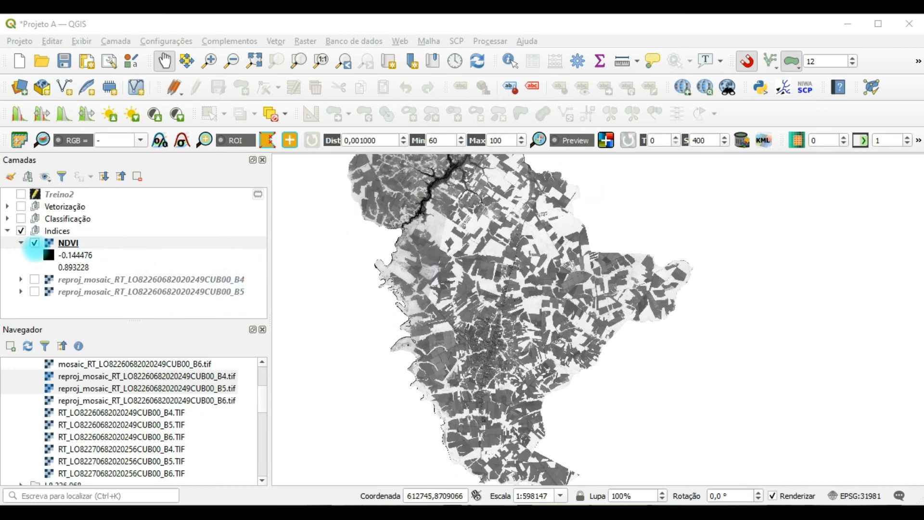
Step: Change the NDVI layer's symbology to the Banda simples falsa-cor render type
{"action": "right_click", "coordinate": [70, 242]}
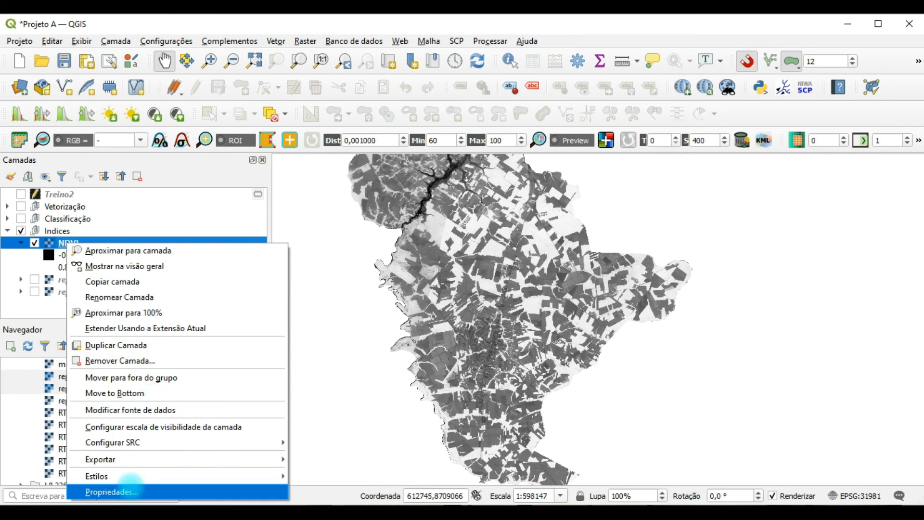
{"action": "left_click", "coordinate": [121, 492]}
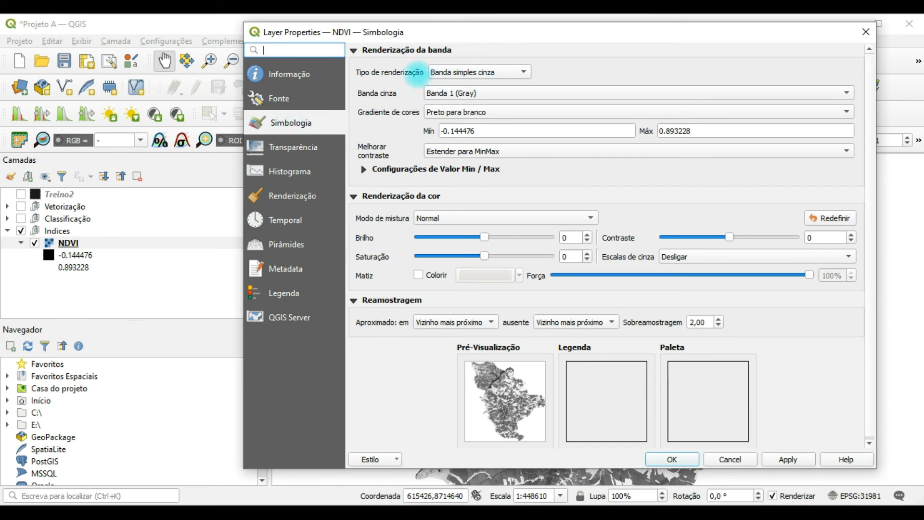
{"action": "left_click", "coordinate": [453, 72]}
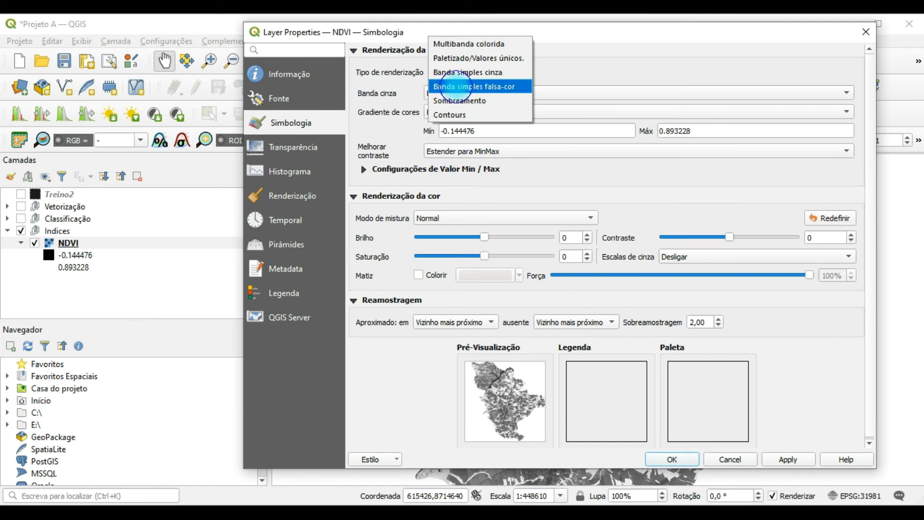
{"action": "left_click", "coordinate": [455, 86]}
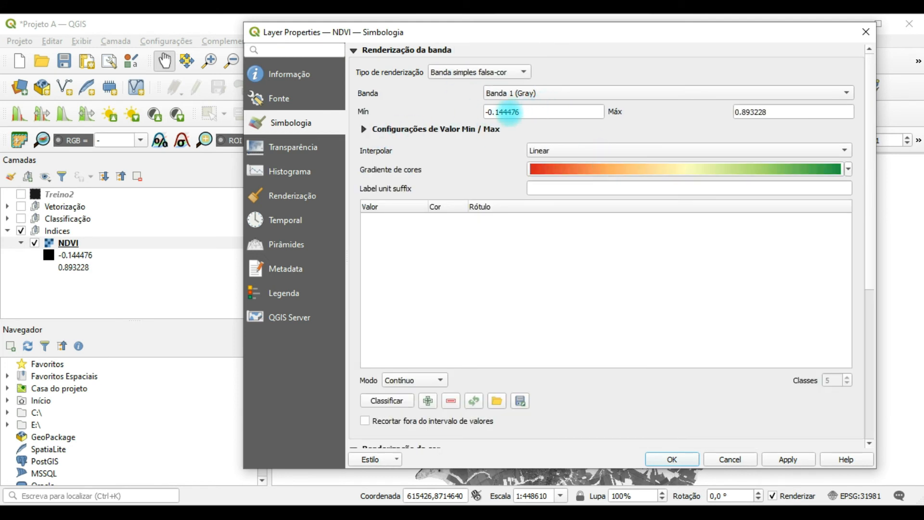
Step: Set the NDVI colour range to a minimum of 0.2 and a maximum of 0.9
{"action": "left_click_drag", "start_coordinate": [523, 112], "coordinate": [496, 113]}
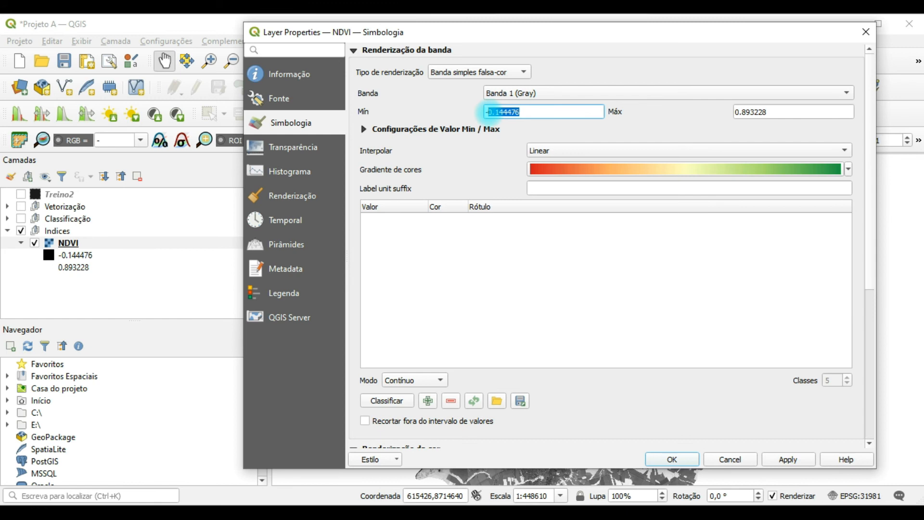
{"action": "key", "text": "BackSpace"}
{"action": "key", "text": "BackSpace"}
{"action": "key", "text": "BackSpace"}
{"action": "key", "text": "BackSpace"}
{"action": "type", "text": "0."}
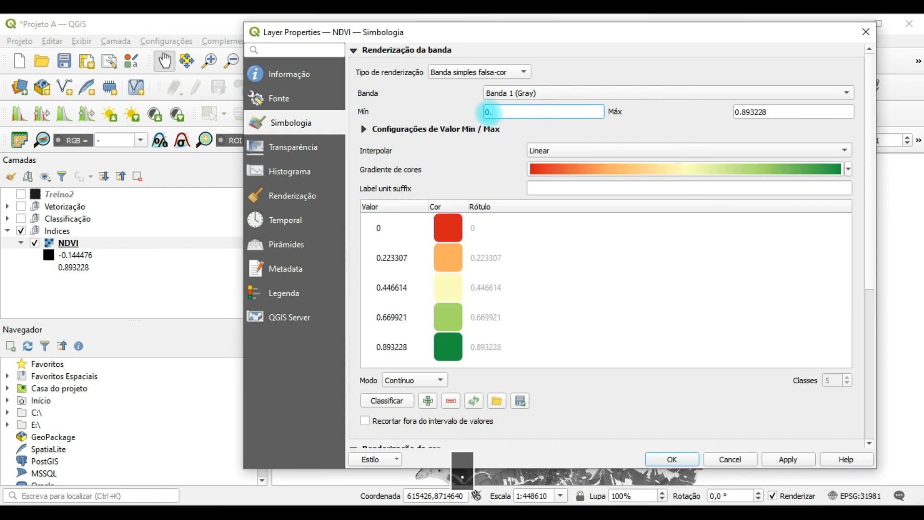
{"action": "type", "text": "2"}
{"action": "left_click", "coordinate": [773, 112]}
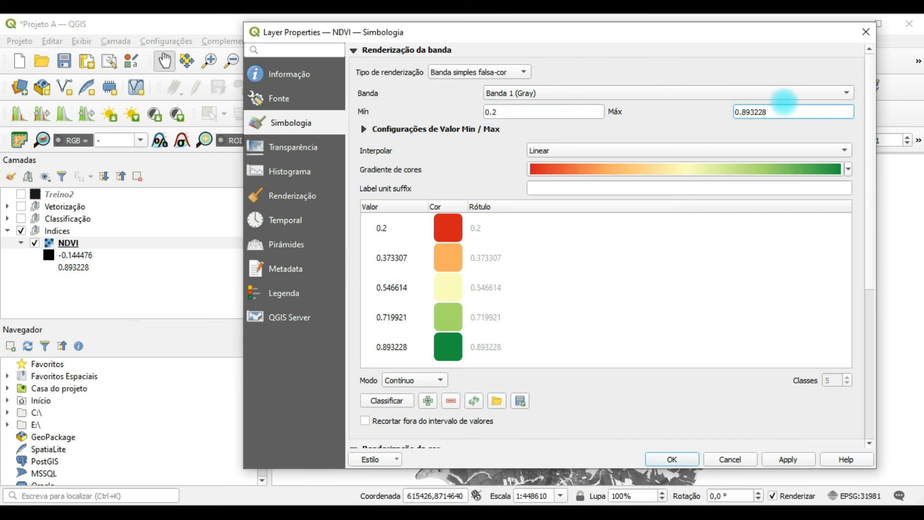
{"action": "mouse_move", "coordinate": [763, 111]}
{"action": "left_mouse_down"}
{"action": "mouse_move", "coordinate": [741, 112]}
{"action": "mouse_move", "coordinate": [759, 111]}
{"action": "mouse_move", "coordinate": [751, 112]}
{"action": "left_mouse_up"}
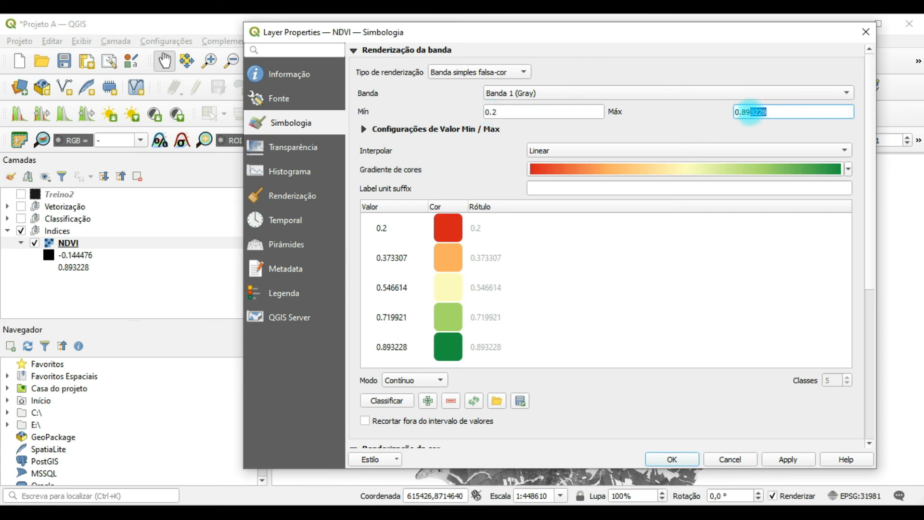
{"action": "type", "text": "9"}
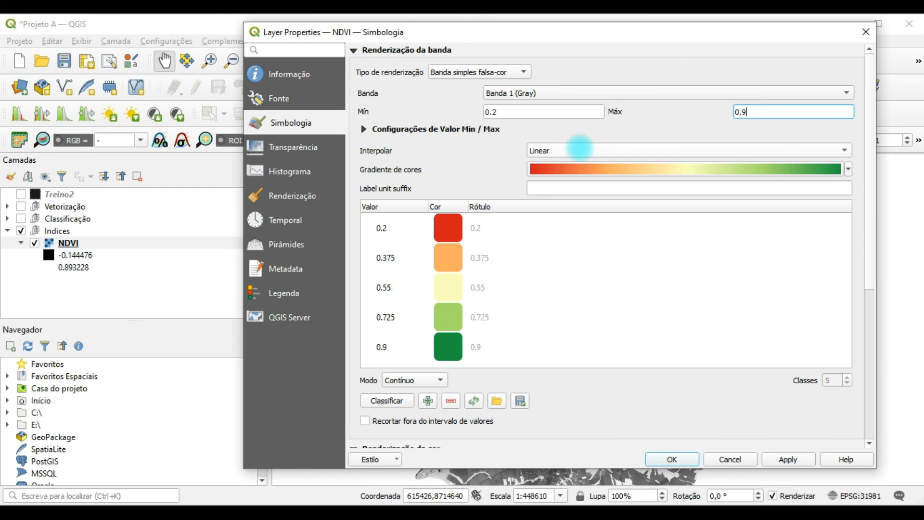
Step: Set the NDVI interpolation to Método Discreto and apply the RdYlGn colour ramp
{"action": "left_click", "coordinate": [583, 150]}
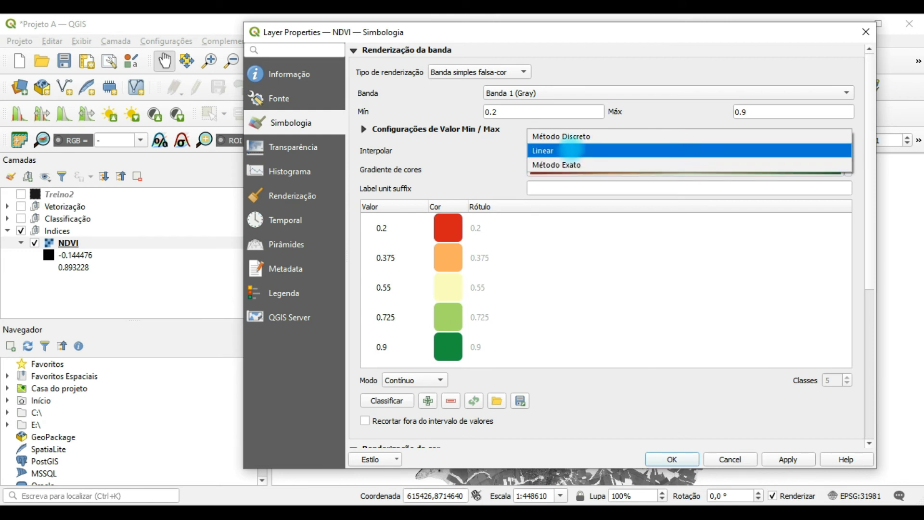
{"action": "left_click", "coordinate": [563, 136]}
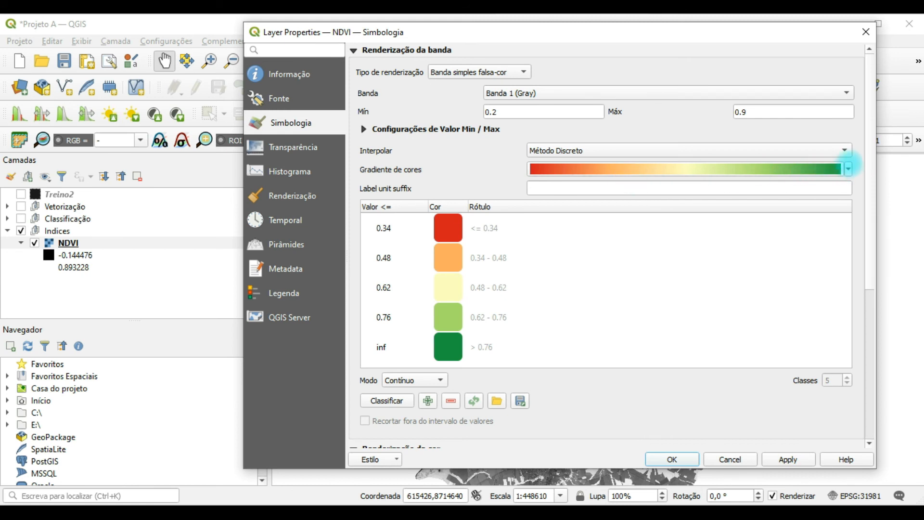
{"action": "left_click", "coordinate": [849, 168]}
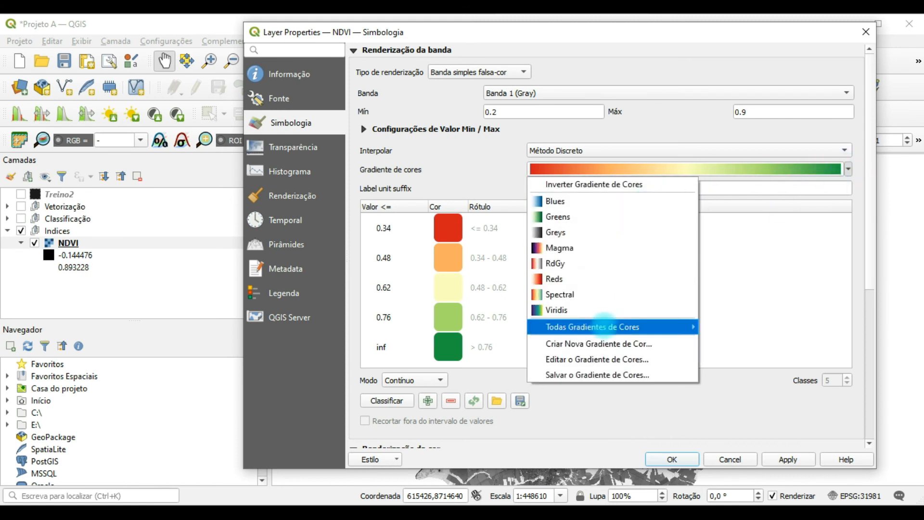
{"action": "mouse_move", "coordinate": [608, 328]}
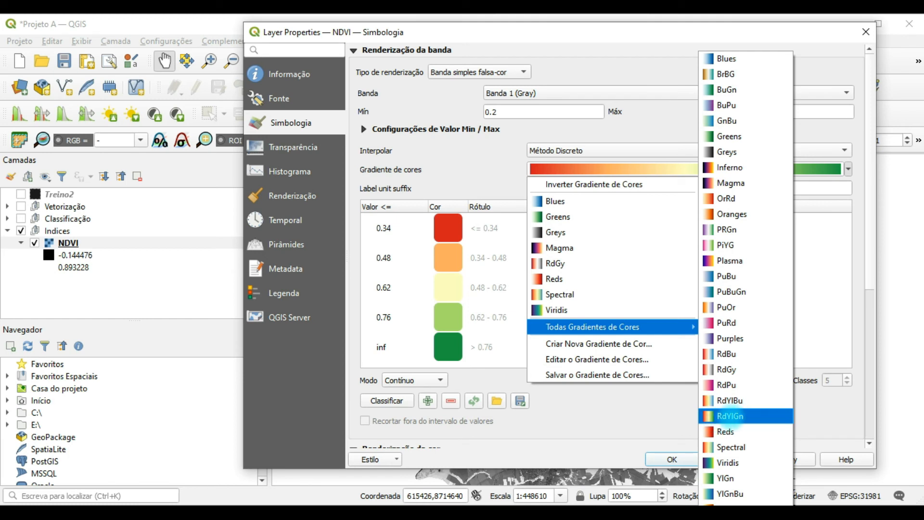
{"action": "left_click", "coordinate": [731, 416]}
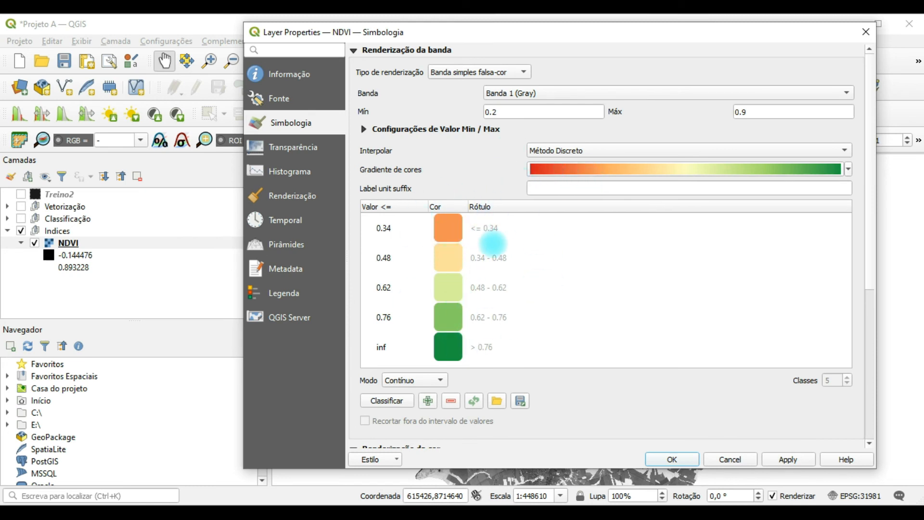
{"action": "scroll", "coordinate": [492, 243], "scroll_direction": "down", "scroll_amount": 3}
{"action": "scroll", "coordinate": [489, 236], "scroll_direction": "up", "scroll_amount": 3}
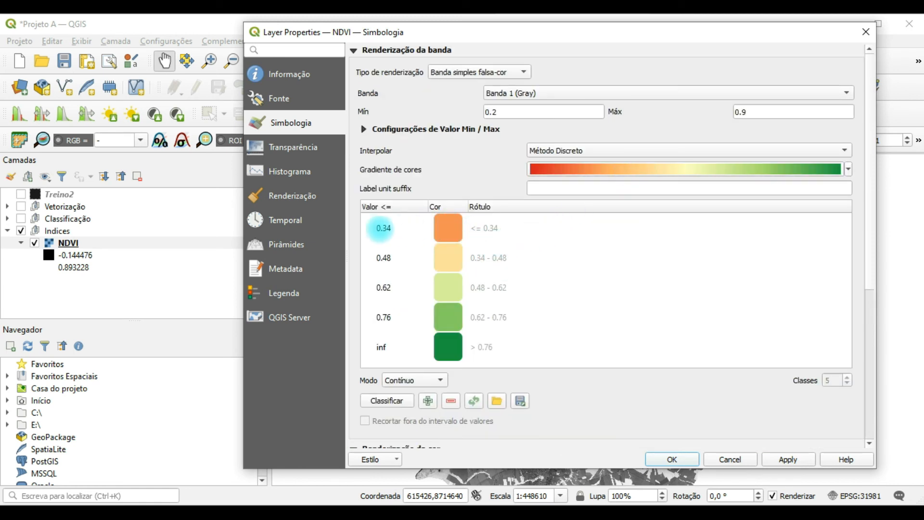
Step: Try setting the upper value of the first continuous-mode class to 0.2
{"action": "left_click", "coordinate": [384, 227]}
{"action": "double_click", "coordinate": [385, 228]}
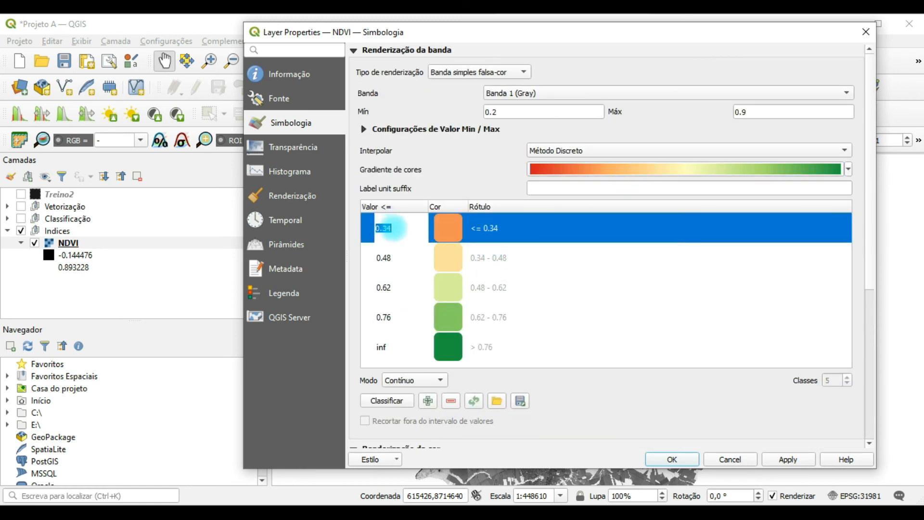
{"action": "type", "text": "0.2"}
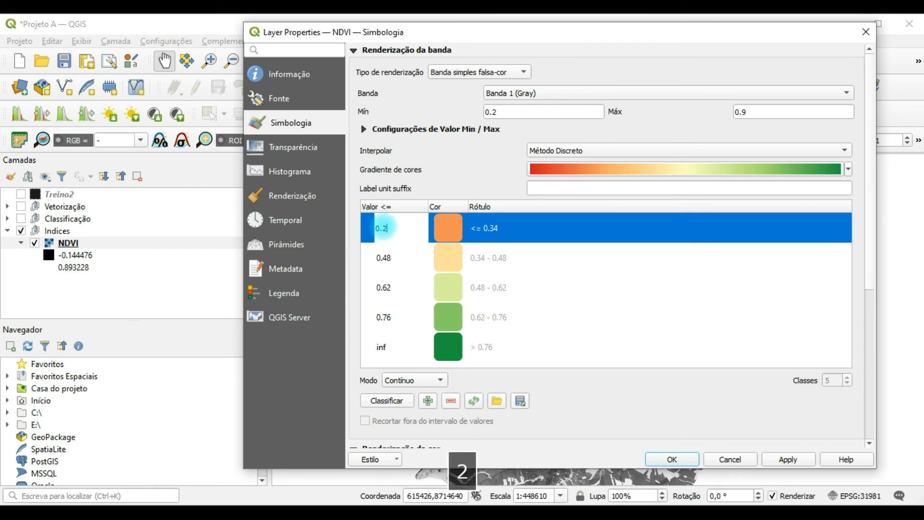
{"action": "double_click", "coordinate": [389, 257]}
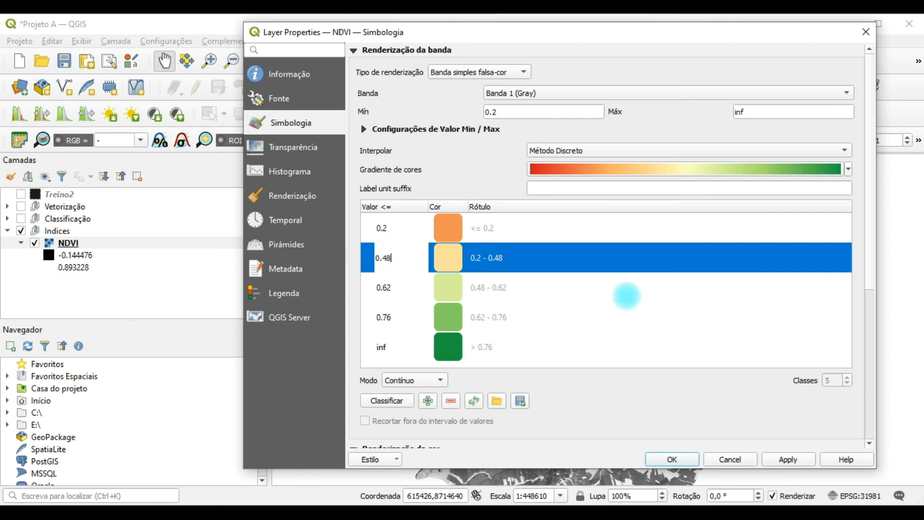
{"action": "left_click", "coordinate": [619, 295]}
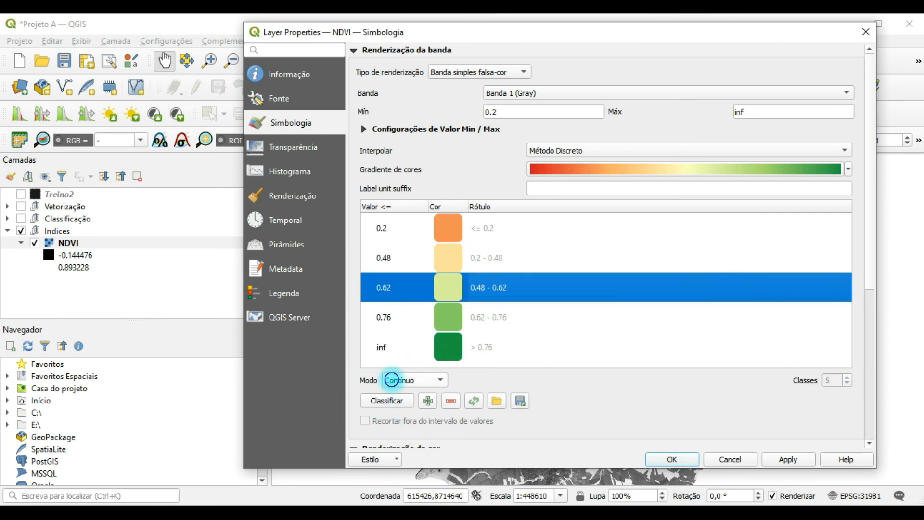
Step: Switch the classification mode to Quartil and reduce the number of classes to 4
{"action": "left_click", "coordinate": [392, 380]}
{"action": "left_click", "coordinate": [407, 393]}
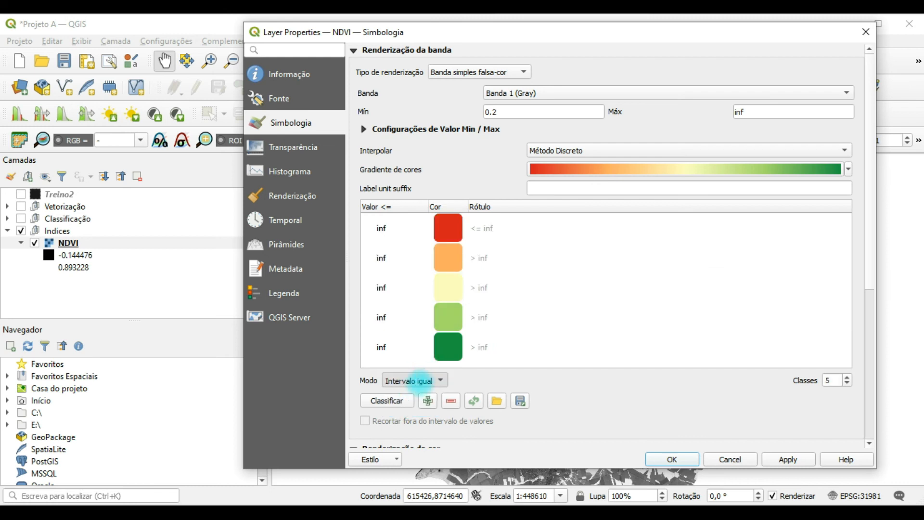
{"action": "left_click", "coordinate": [412, 380]}
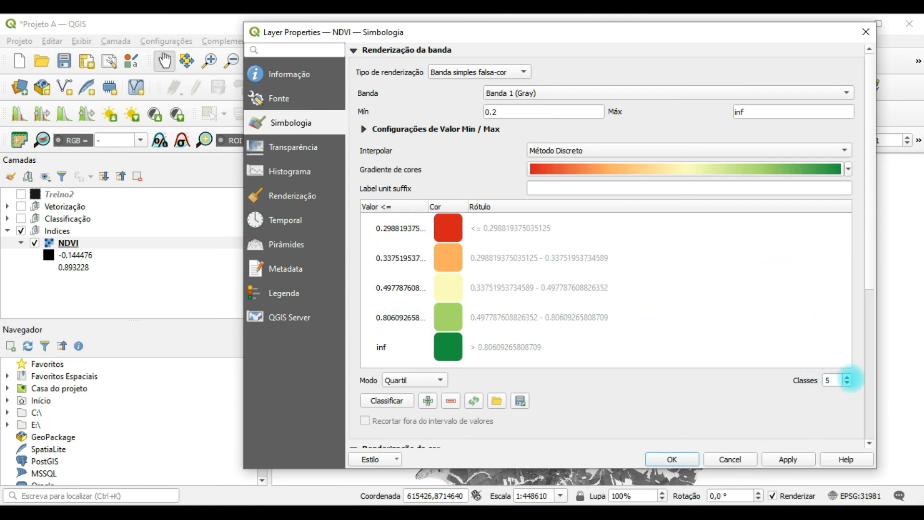
{"action": "left_click", "coordinate": [847, 384]}
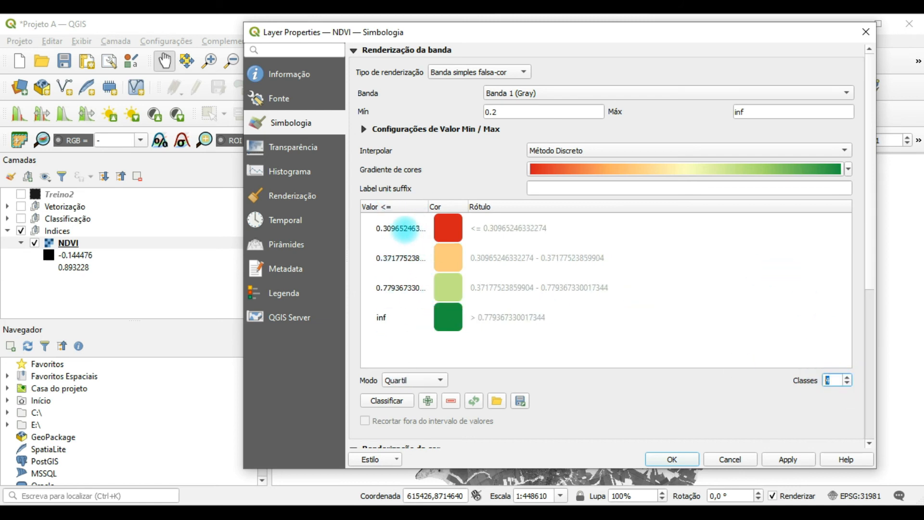
Step: Set the upper values of the first two NDVI classes to 0.2 and 0.4
{"action": "left_click", "coordinate": [387, 229]}
{"action": "double_click", "coordinate": [389, 230]}
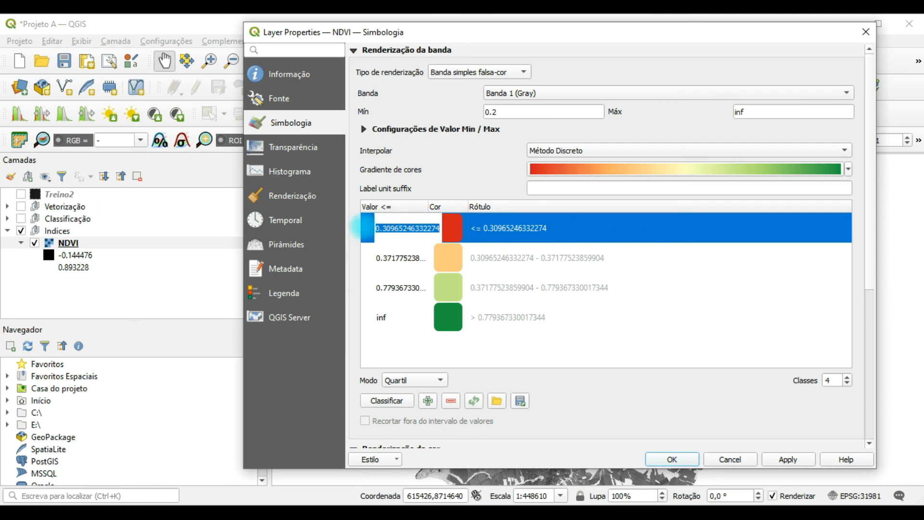
{"action": "left_click_drag", "start_coordinate": [384, 227], "coordinate": [436, 228]}
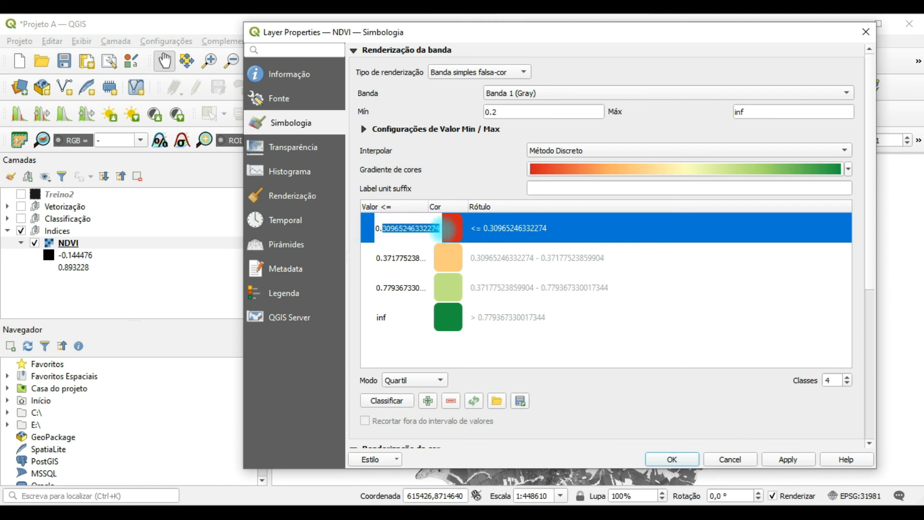
{"action": "type", "text": "2"}
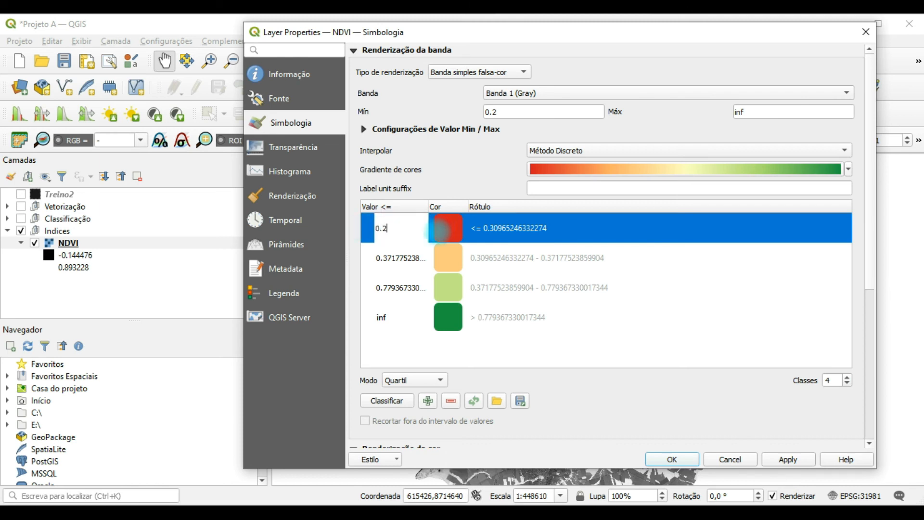
{"action": "double_click", "coordinate": [396, 259]}
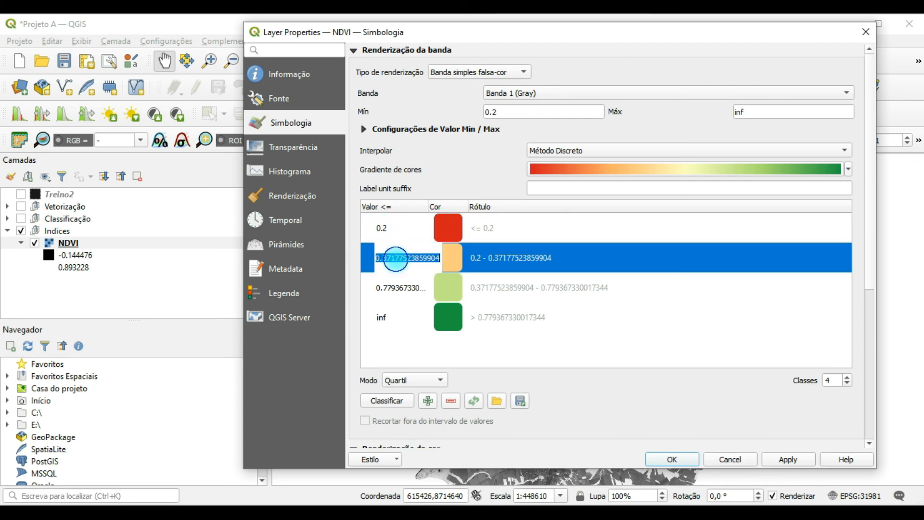
{"action": "left_click_drag", "start_coordinate": [386, 259], "coordinate": [437, 259]}
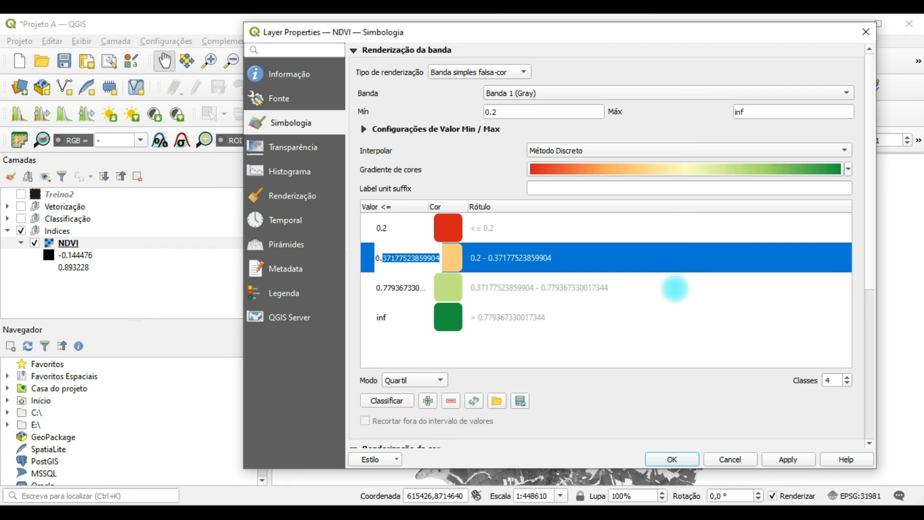
{"action": "type", "text": "4"}
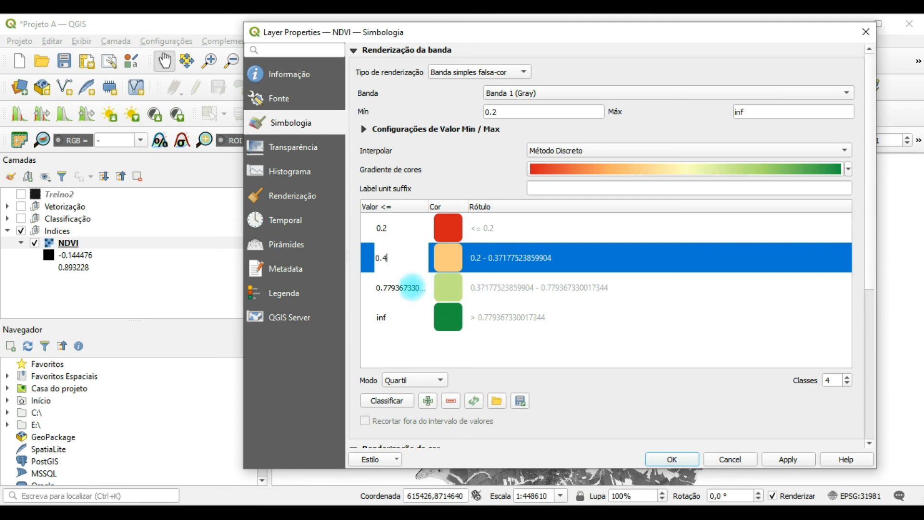
Step: Set the upper value of the third NDVI class to 0.65
{"action": "left_click", "coordinate": [386, 287]}
{"action": "left_click", "coordinate": [386, 288]}
{"action": "left_click_drag", "start_coordinate": [383, 287], "coordinate": [426, 287]}
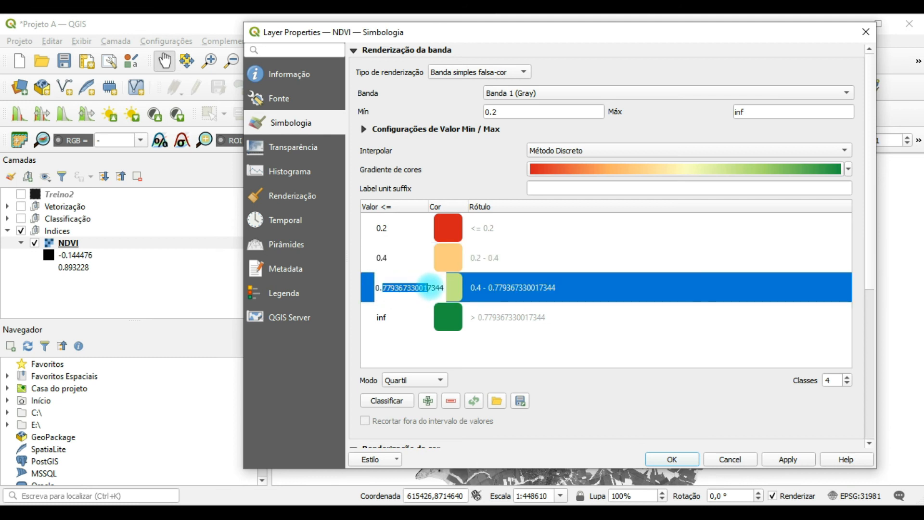
{"action": "type", "text": "6"}
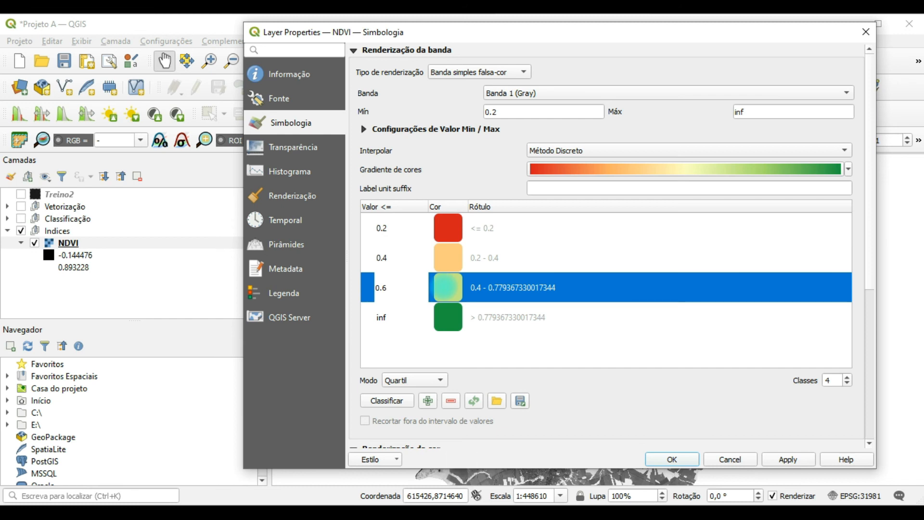
{"action": "type", "text": "5"}
{"action": "left_click", "coordinate": [395, 337]}
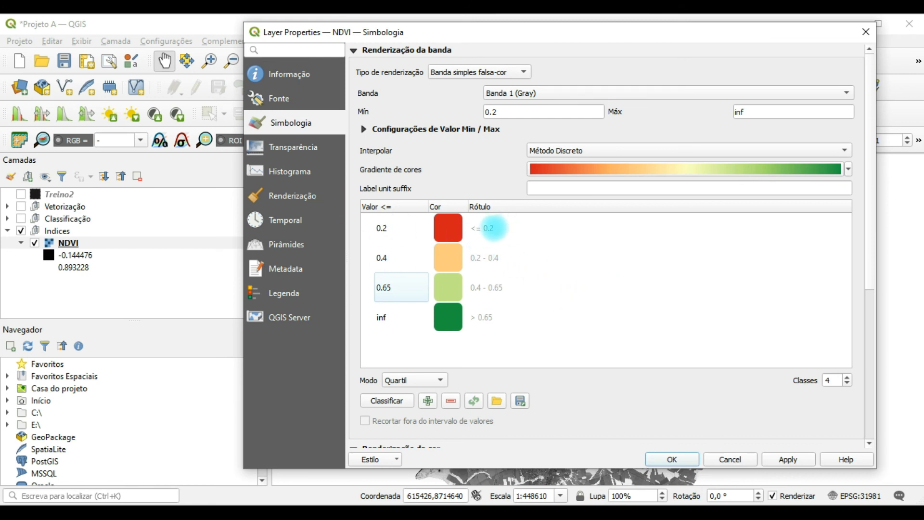
Step: Label the first class "<= 0.2 - Não vegetada" and the second "0.2 - 0.4 - Vegetação esparsa"
{"action": "double_click", "coordinate": [493, 228]}
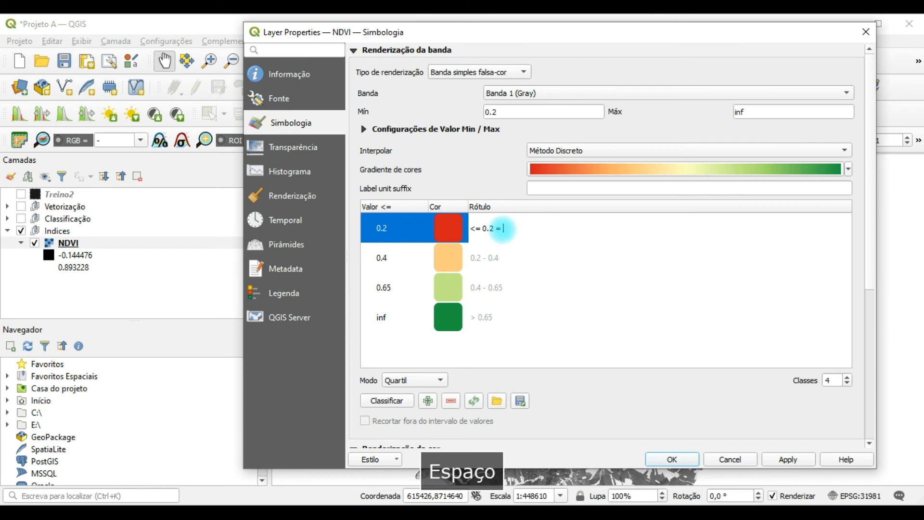
{"action": "key", "text": "BackSpace"}
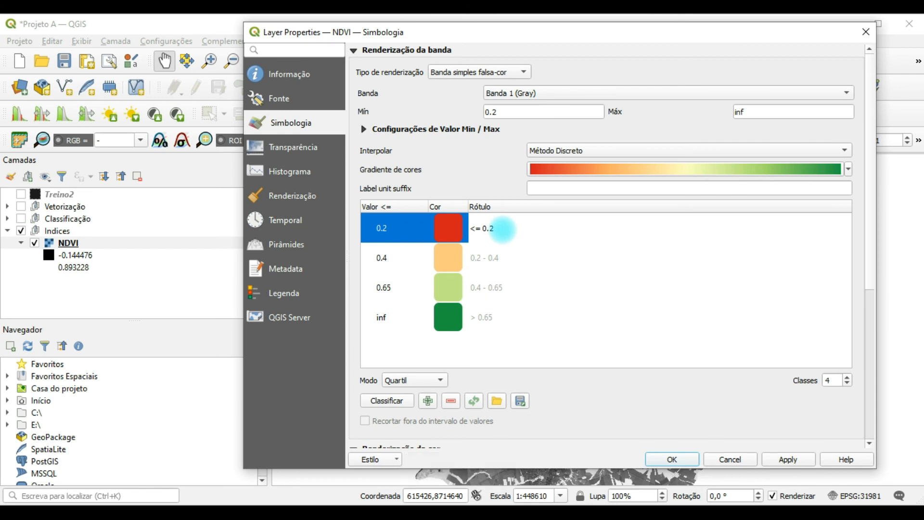
{"action": "type", "text": "- Não"}
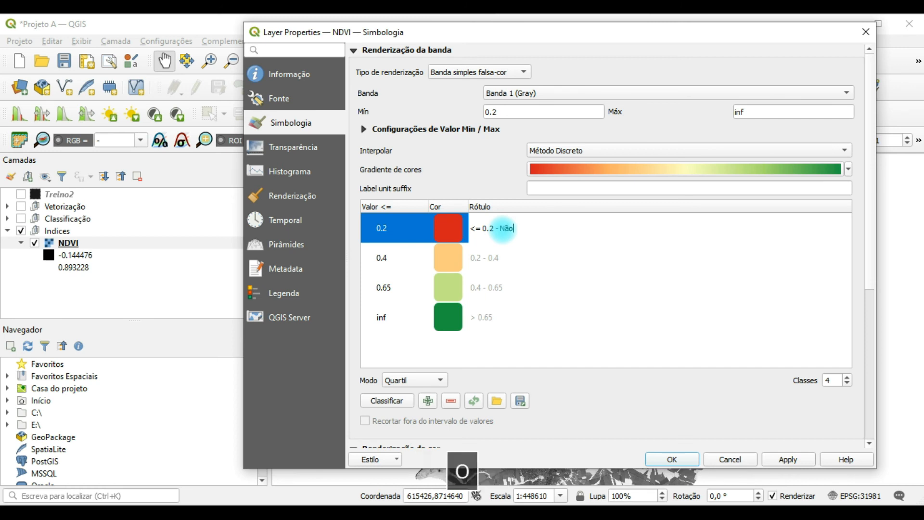
{"action": "type", "text": " vegetado"}
{"action": "key", "text": "BackSpace"}
{"action": "type", "text": "a"}
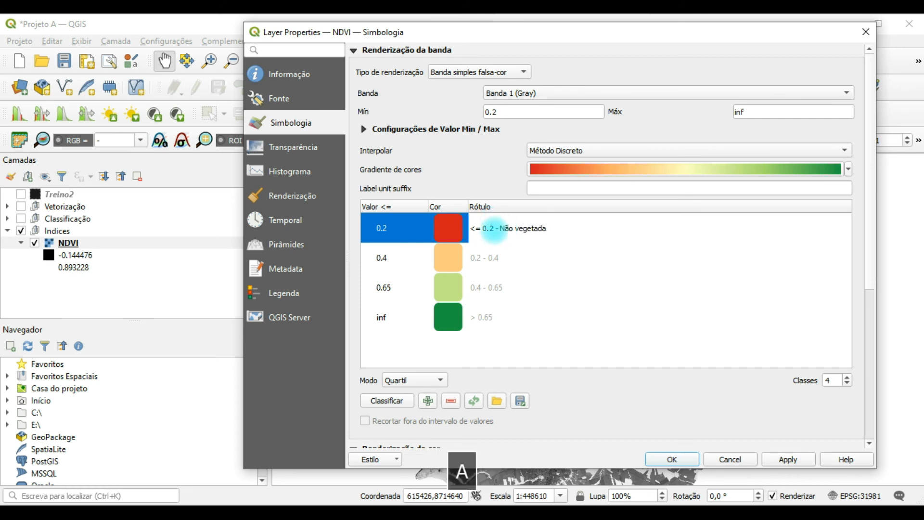
{"action": "double_click", "coordinate": [511, 257]}
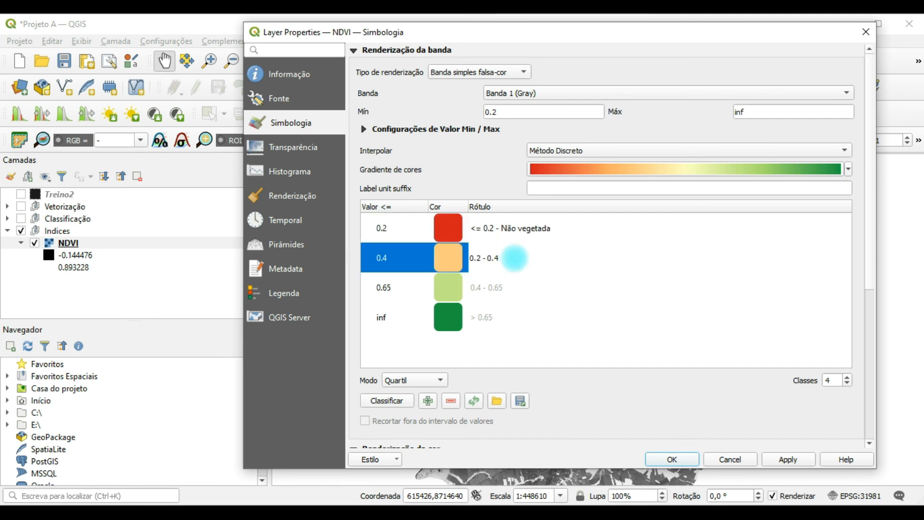
{"action": "type", "text": "- Vegetação espars"}
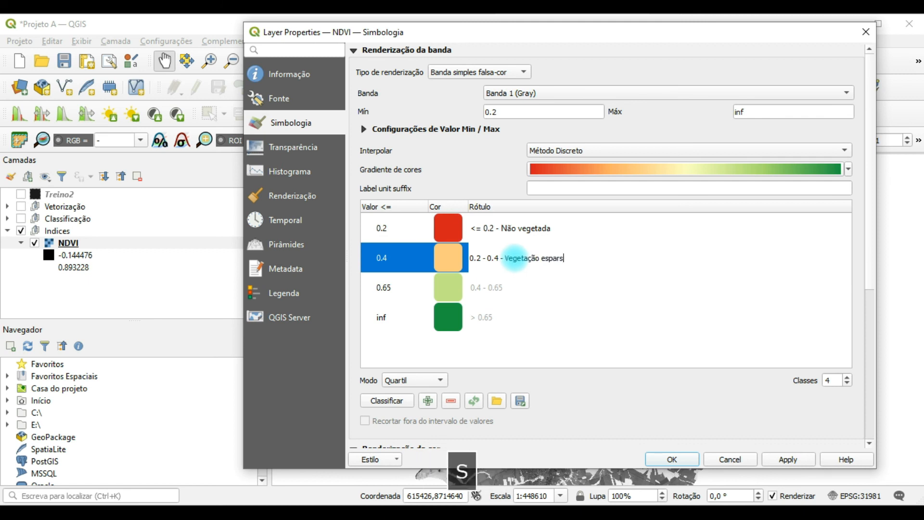
{"action": "type", "text": "a"}
Step: Label the third class "0.4 - 0.65 - Vegetação densa" and the fourth "> 0.65 - Vegetação muito densa"
{"action": "double_click", "coordinate": [514, 289]}
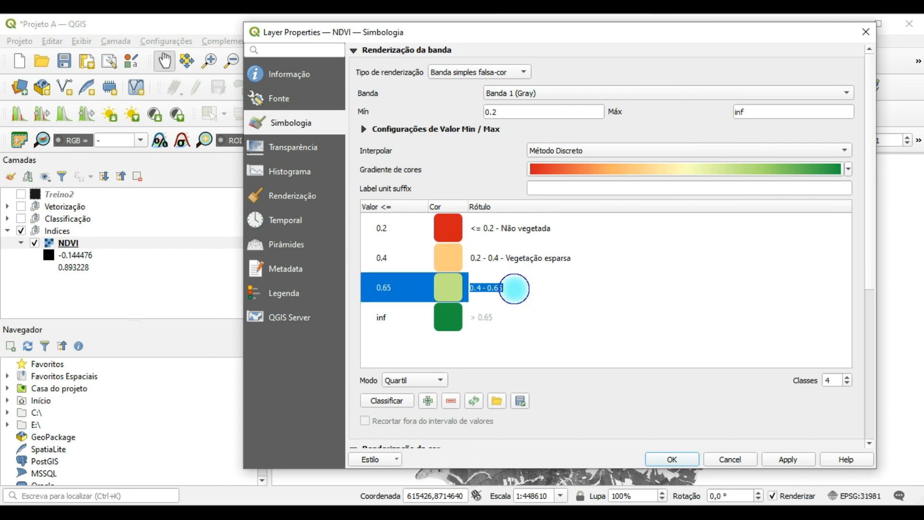
{"action": "type", "text": "-"}
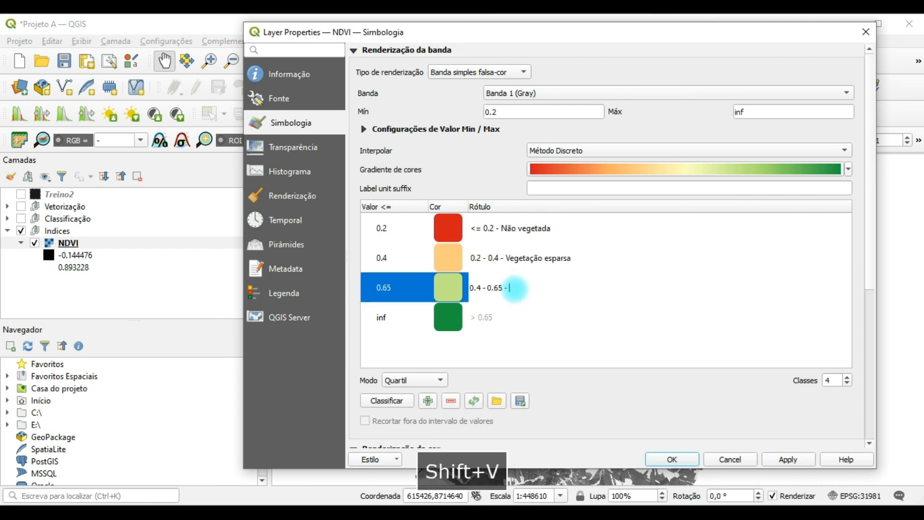
{"action": "type", "text": " Vegetação densa"}
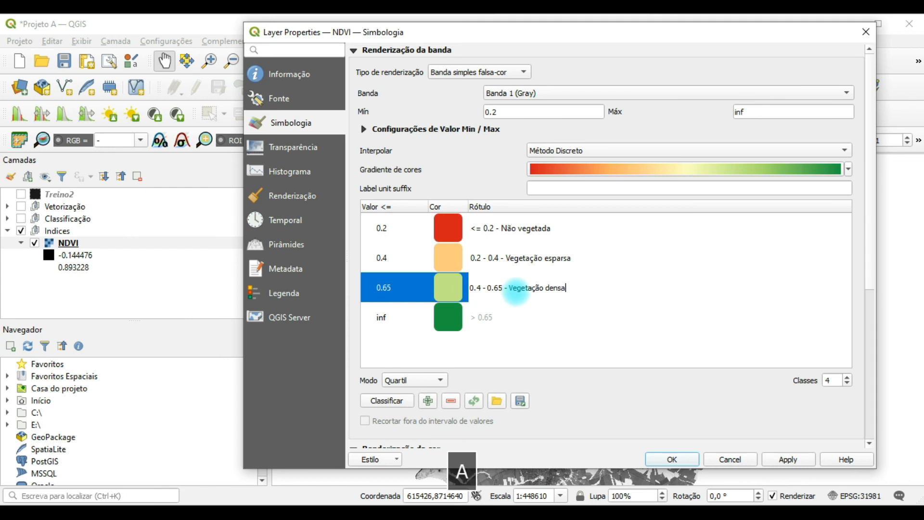
{"action": "double_click", "coordinate": [508, 318]}
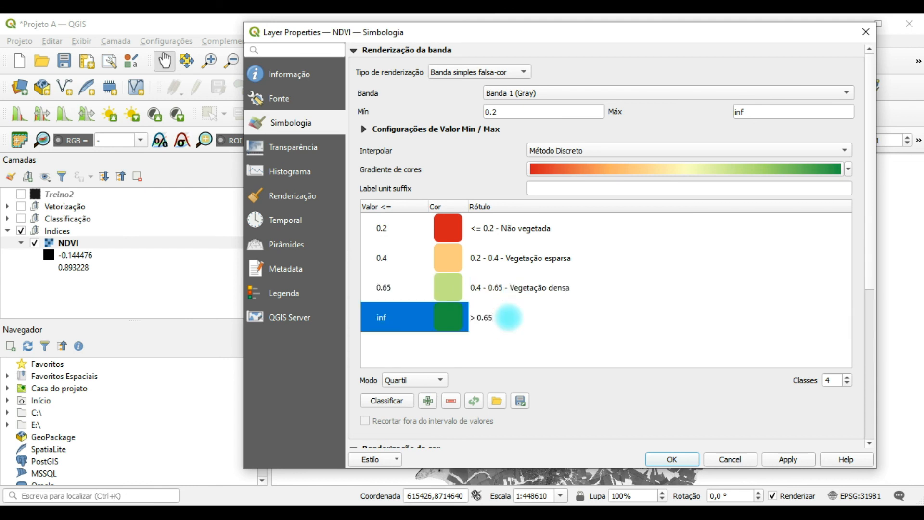
{"action": "type", "text": "- "}
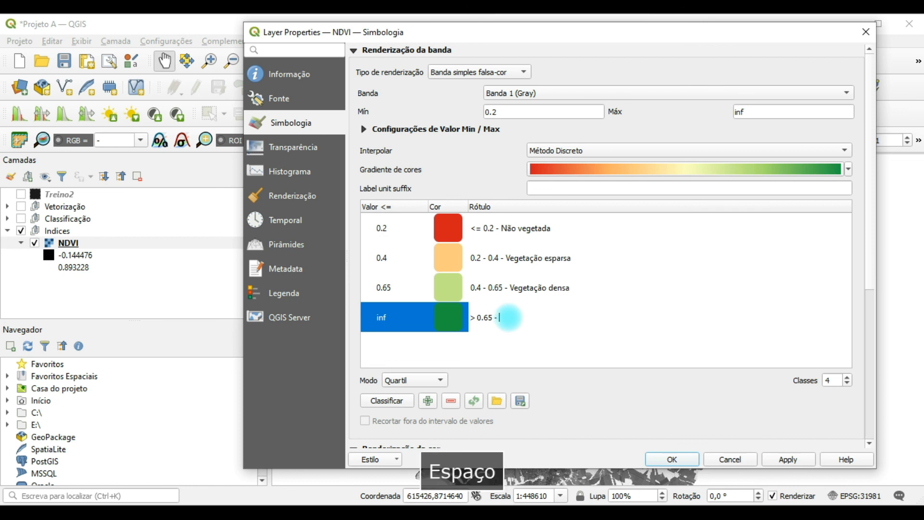
{"action": "type", "text": "Vegetação muito densa"}
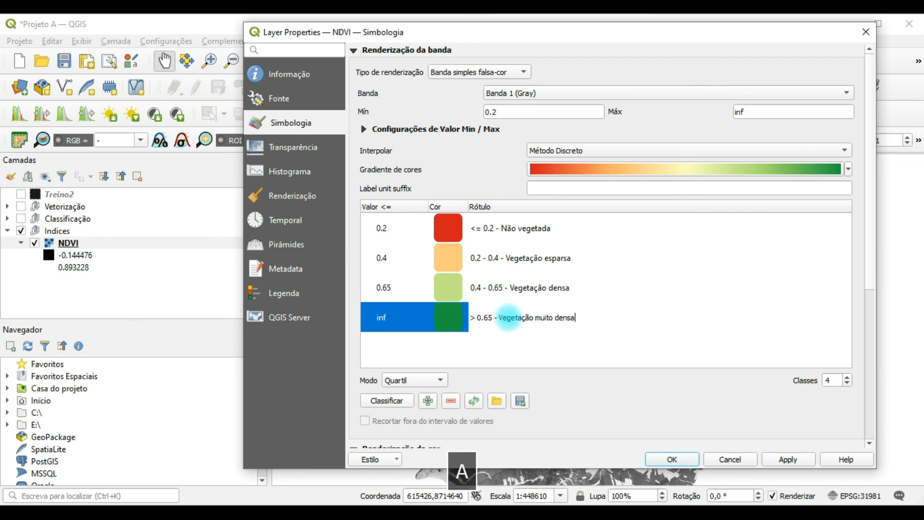
{"action": "left_click", "coordinate": [608, 387]}
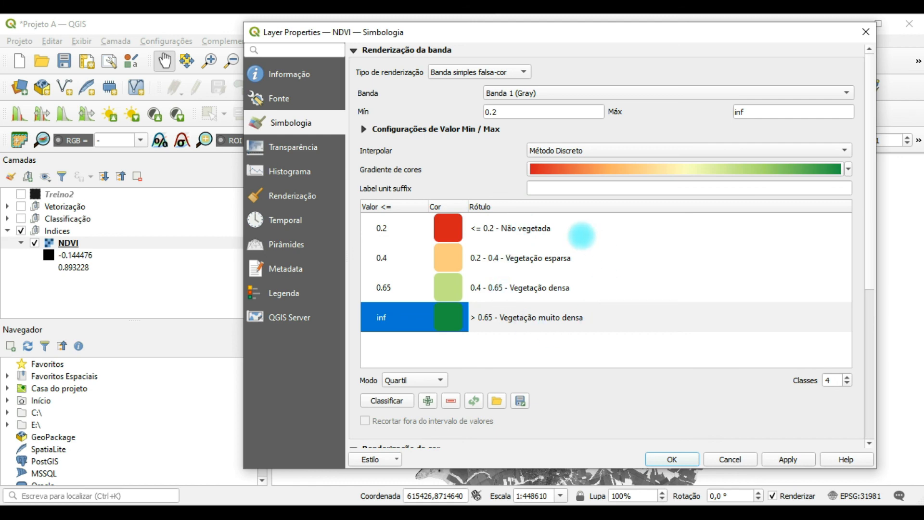
Step: Apply the four labelled discrete classes to the NDVI layer and show them on the map
{"action": "left_click", "coordinate": [680, 456]}
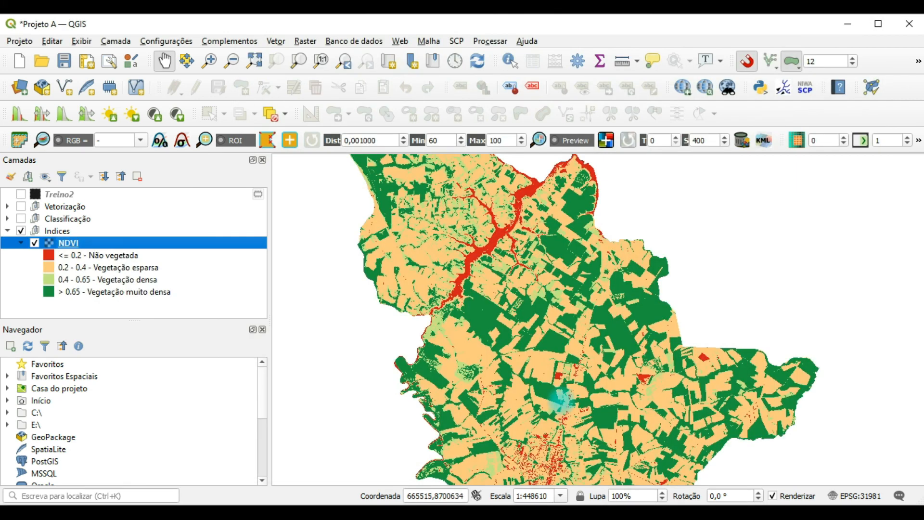
{"action": "left_click_drag", "start_coordinate": [593, 374], "coordinate": [607, 193]}
{"action": "left_click_drag", "start_coordinate": [581, 304], "coordinate": [569, 434]}
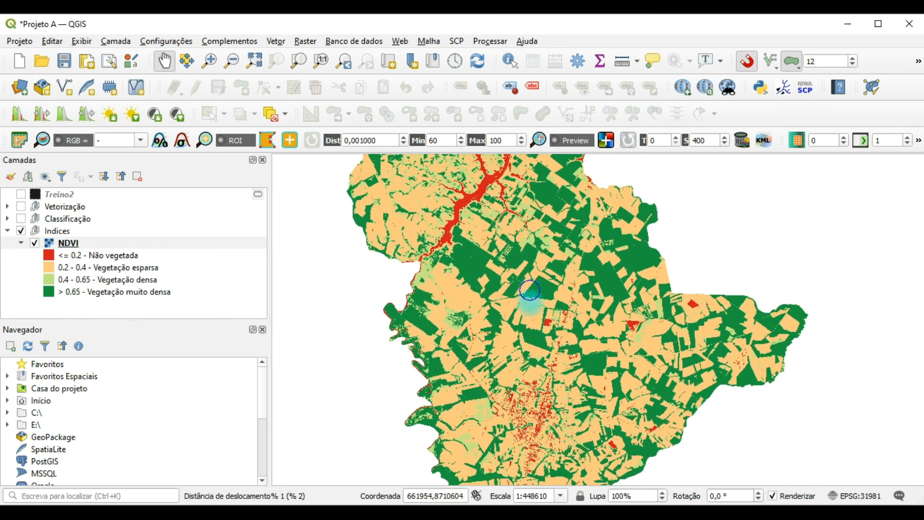
{"action": "left_click_drag", "start_coordinate": [529, 290], "coordinate": [530, 375]}
{"action": "scroll", "coordinate": [487, 283], "scroll_direction": "up", "scroll_amount": 1}
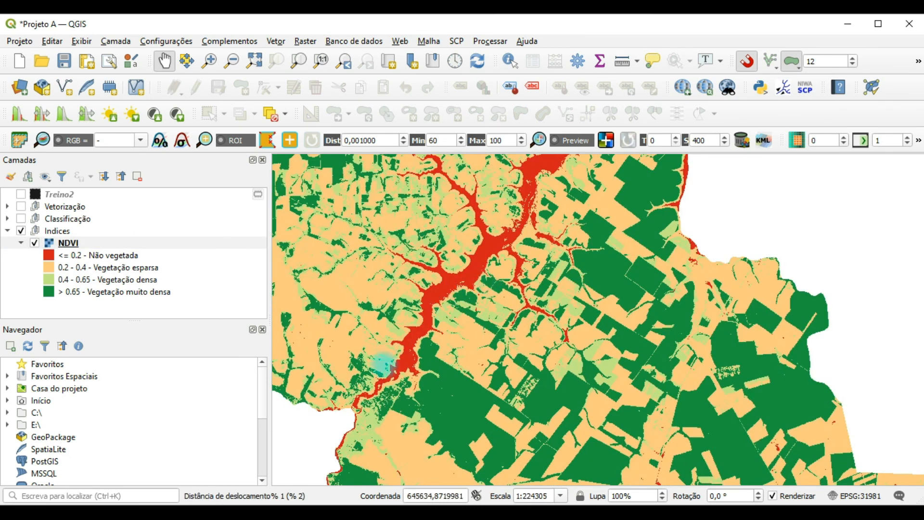
Step: Examine the NDVI classes along the river, across the eastern fields and at the triangular non-vegetated patch
{"action": "left_click_drag", "start_coordinate": [609, 159], "coordinate": [579, 274]}
{"action": "left_click_drag", "start_coordinate": [611, 388], "coordinate": [433, 238]}
{"action": "left_click_drag", "start_coordinate": [585, 380], "coordinate": [488, 235]}
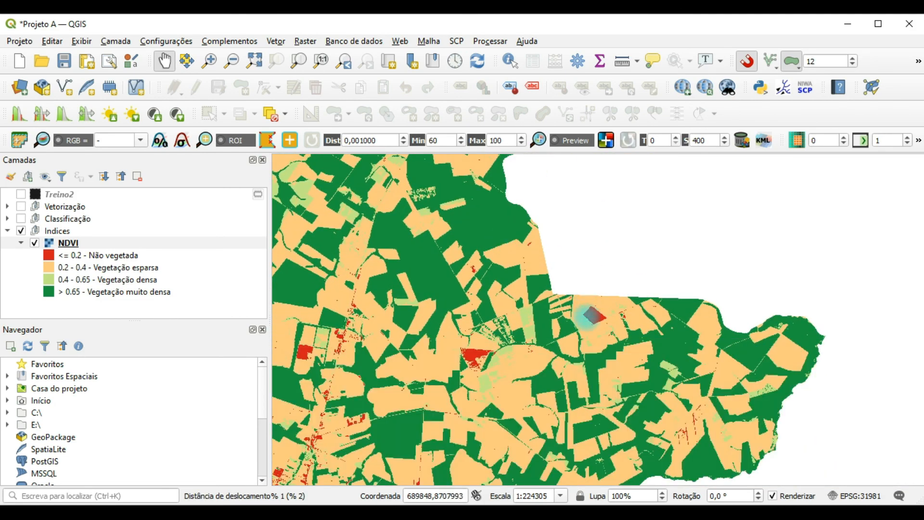
{"action": "scroll", "coordinate": [587, 316], "scroll_direction": "up", "scroll_amount": 2}
{"action": "left_click_drag", "start_coordinate": [427, 403], "coordinate": [697, 207]}
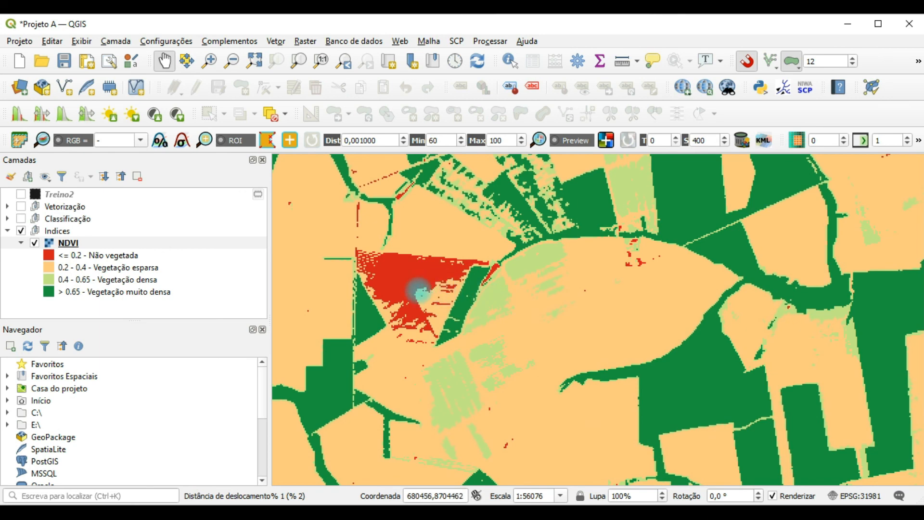
{"action": "scroll", "coordinate": [421, 293], "scroll_direction": "down", "scroll_amount": 3}
{"action": "left_click_drag", "start_coordinate": [429, 301], "coordinate": [572, 272]}
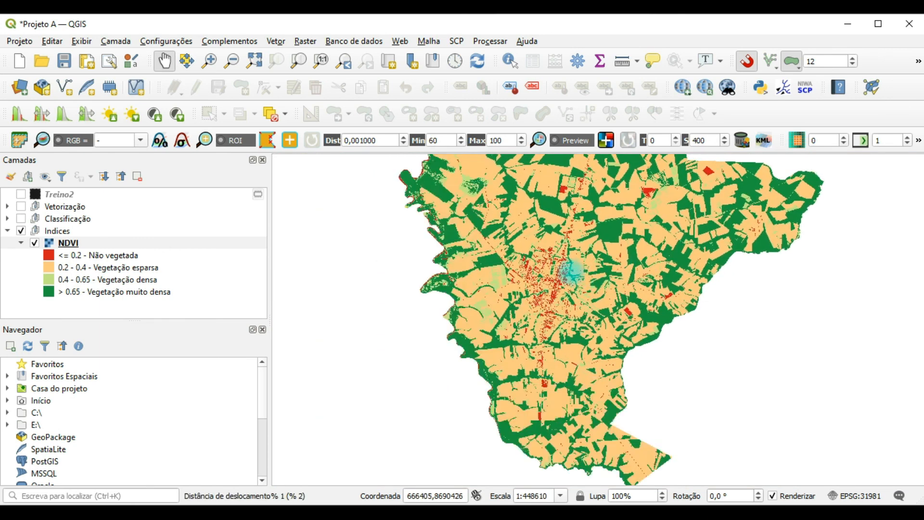
Step: Examine the NDVI classes in the urban area and the fields and forest north-west of it
{"action": "scroll", "coordinate": [573, 272], "scroll_direction": "up", "scroll_amount": 2}
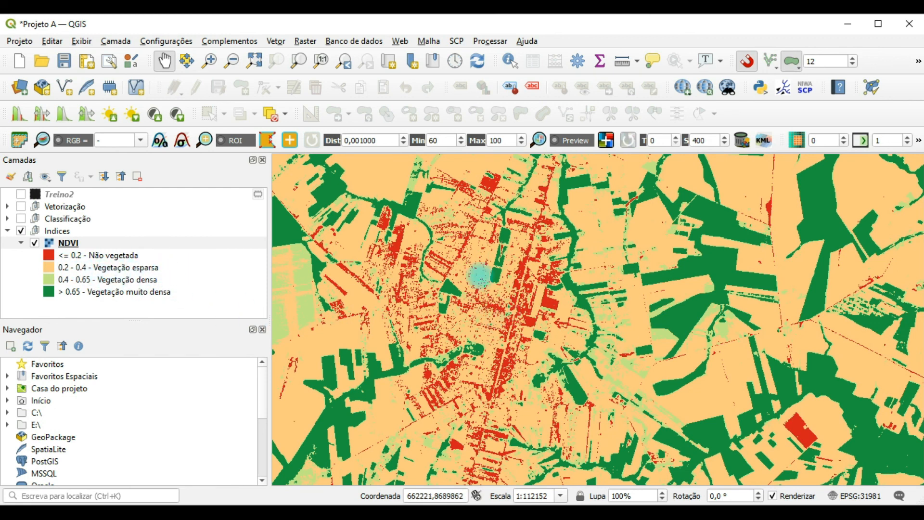
{"action": "left_click_drag", "start_coordinate": [444, 288], "coordinate": [574, 310]}
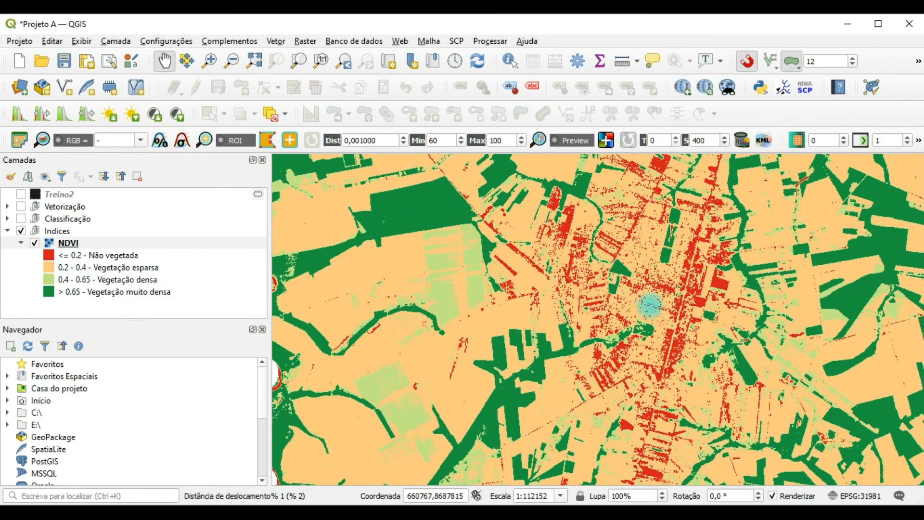
{"action": "left_click_drag", "start_coordinate": [640, 327], "coordinate": [580, 364]}
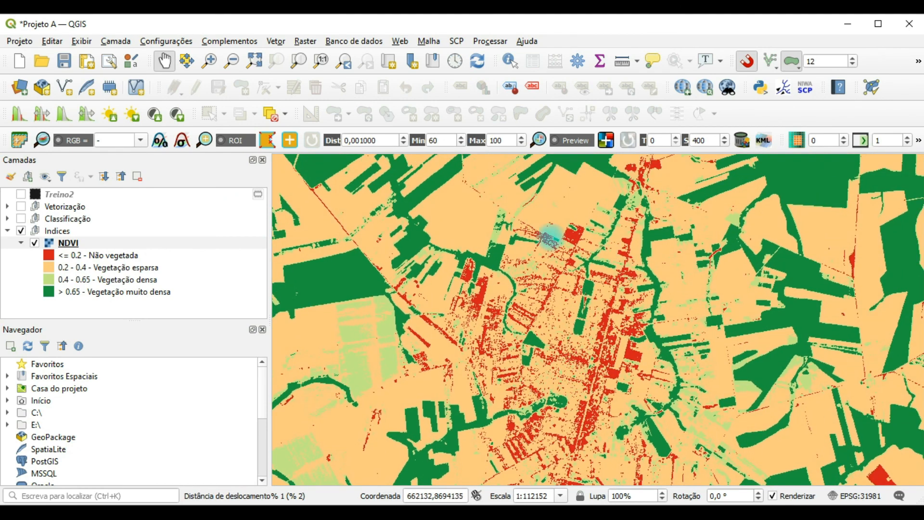
{"action": "left_click_drag", "start_coordinate": [524, 209], "coordinate": [626, 477]}
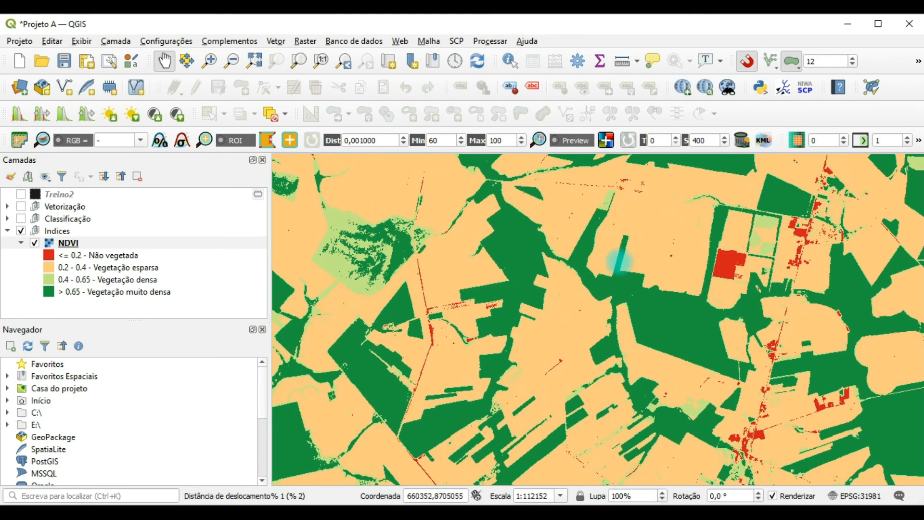
{"action": "left_click_drag", "start_coordinate": [519, 243], "coordinate": [651, 380]}
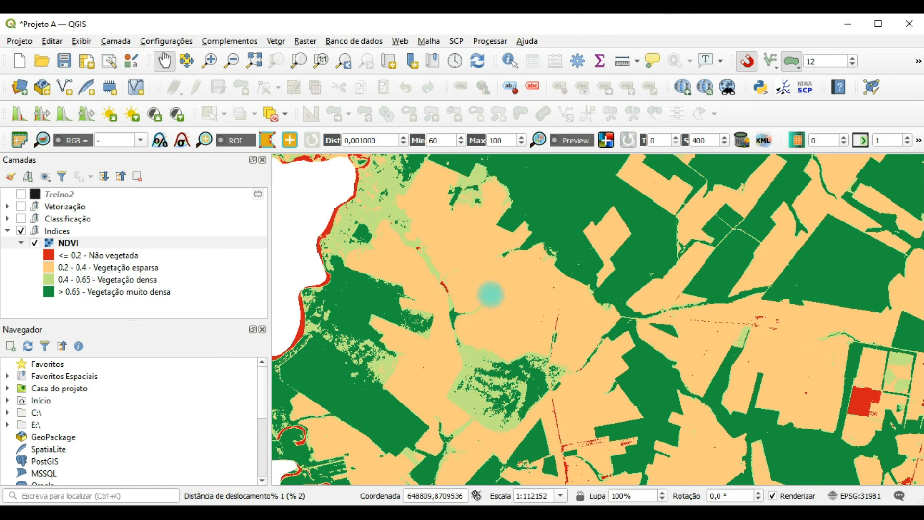
{"action": "scroll", "coordinate": [491, 294], "scroll_direction": "down", "scroll_amount": 2}
{"action": "scroll", "coordinate": [479, 337], "scroll_direction": "up", "scroll_amount": 2}
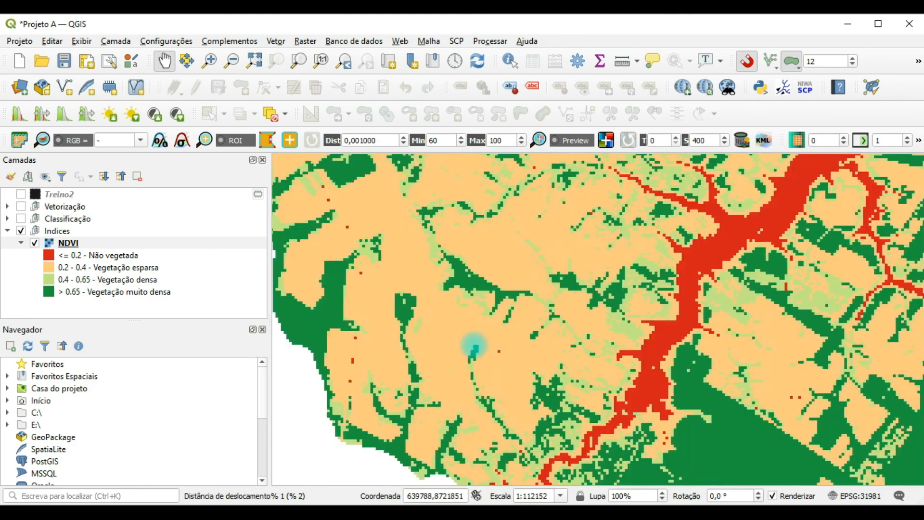
Step: Compare the NDVI classes on the map with the legend, from the river and central farmland to the city
{"action": "left_click_drag", "start_coordinate": [747, 288], "coordinate": [301, 228]}
{"action": "left_click_drag", "start_coordinate": [606, 352], "coordinate": [404, 273]}
{"action": "left_click_drag", "start_coordinate": [635, 368], "coordinate": [521, 190]}
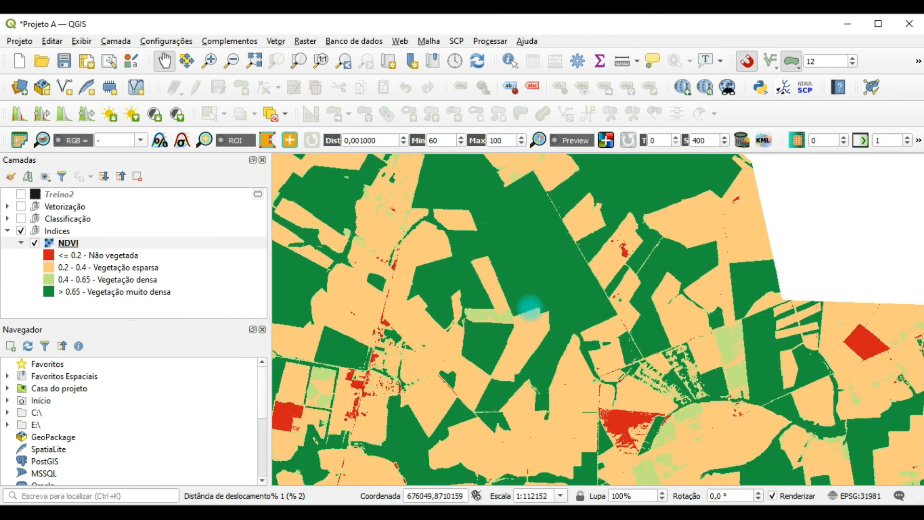
{"action": "left_click_drag", "start_coordinate": [413, 351], "coordinate": [544, 288]}
{"action": "scroll", "coordinate": [530, 303], "scroll_direction": "down", "scroll_amount": 1}
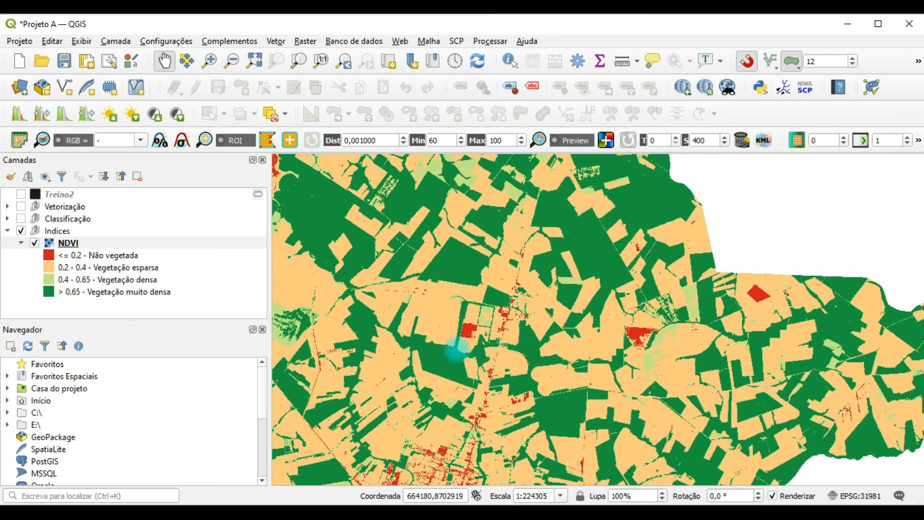
{"action": "left_click_drag", "start_coordinate": [337, 332], "coordinate": [517, 337]}
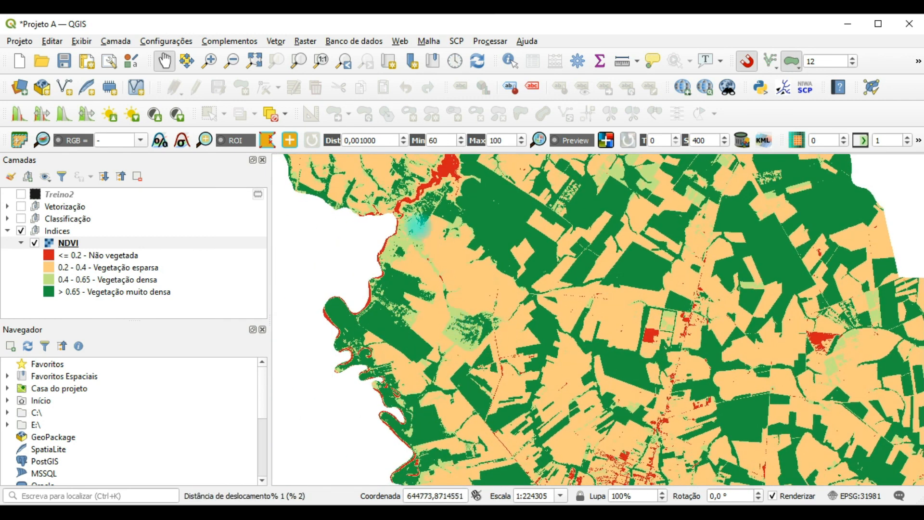
{"action": "left_click_drag", "start_coordinate": [502, 227], "coordinate": [487, 346]}
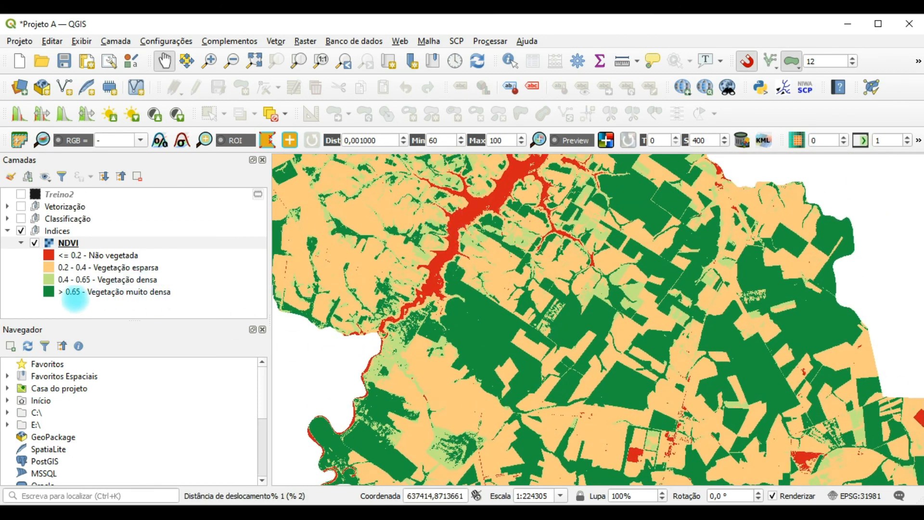
{"action": "left_click_drag", "start_coordinate": [768, 362], "coordinate": [610, 271]}
{"action": "left_click_drag", "start_coordinate": [824, 394], "coordinate": [596, 291]}
{"action": "left_click_drag", "start_coordinate": [478, 386], "coordinate": [764, 276]}
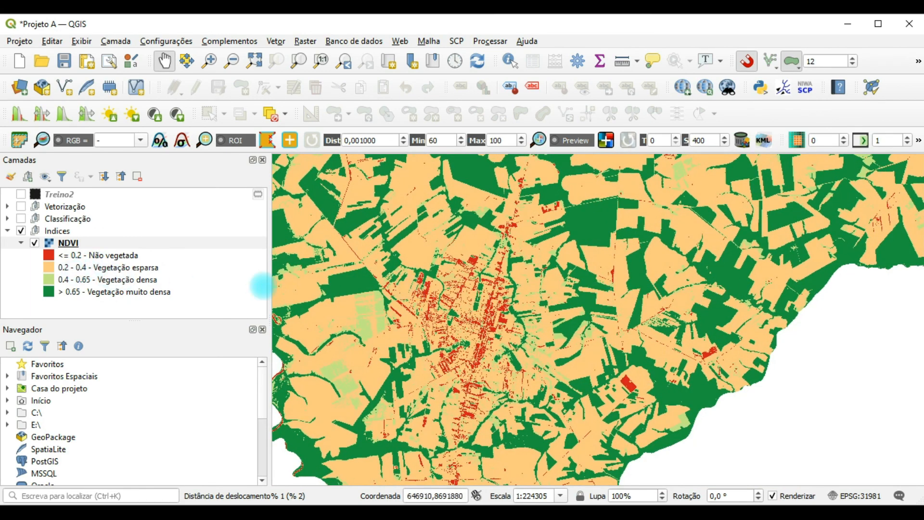
Step: Change the colour of the "0.4 - 0.65 - Vegetação densa" class to the brighter green #a5f80a
{"action": "scroll", "coordinate": [371, 332], "scroll_direction": "up", "scroll_amount": 1}
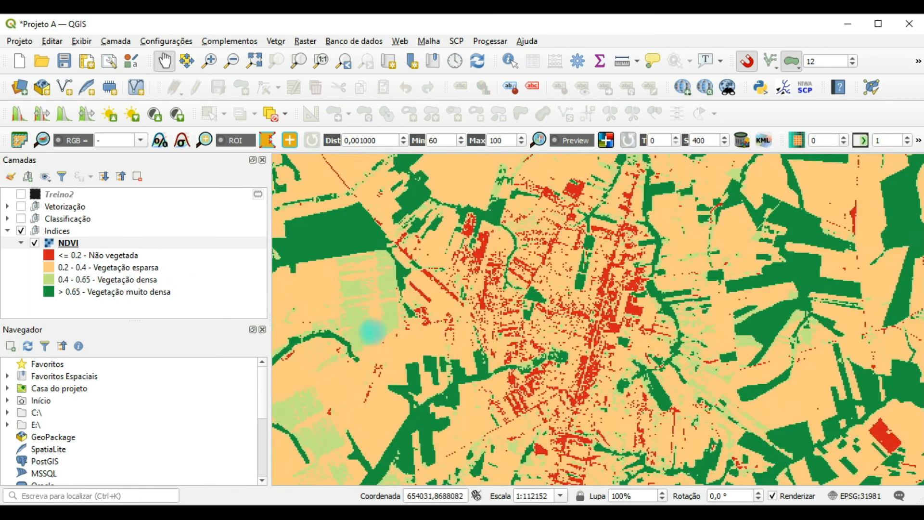
{"action": "scroll", "coordinate": [359, 332], "scroll_direction": "up", "scroll_amount": 1}
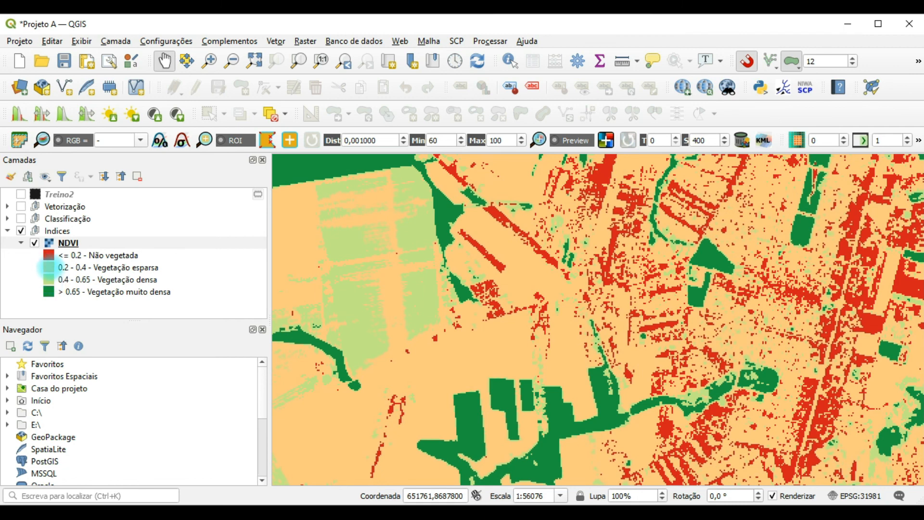
{"action": "left_click", "coordinate": [47, 279]}
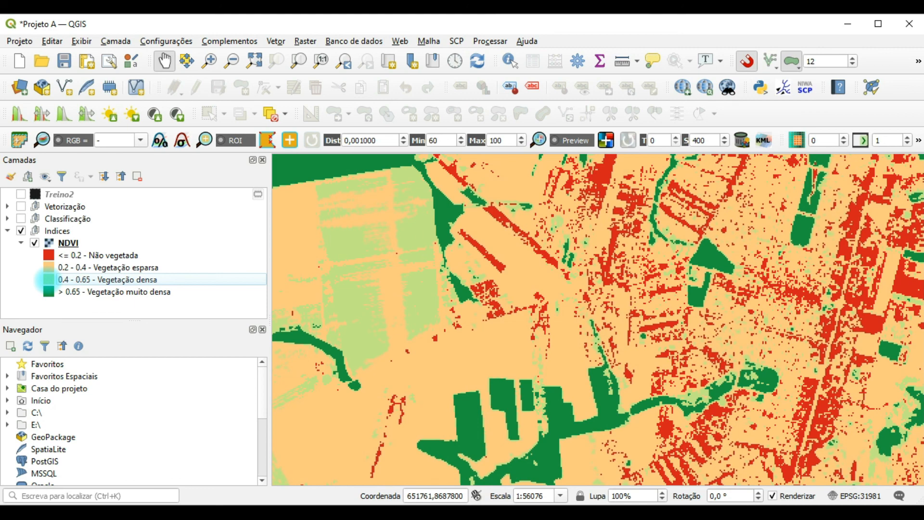
{"action": "double_click", "coordinate": [45, 279]}
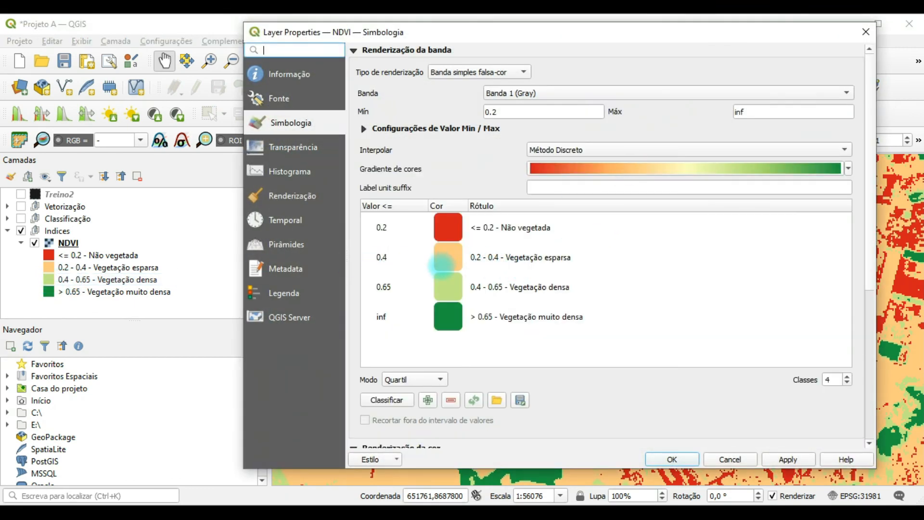
{"action": "double_click", "coordinate": [444, 284]}
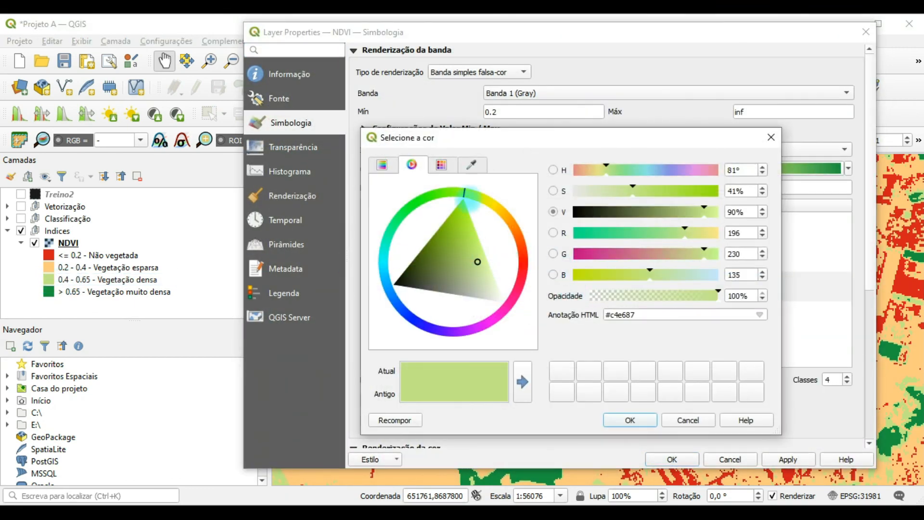
{"action": "left_click", "coordinate": [694, 191]}
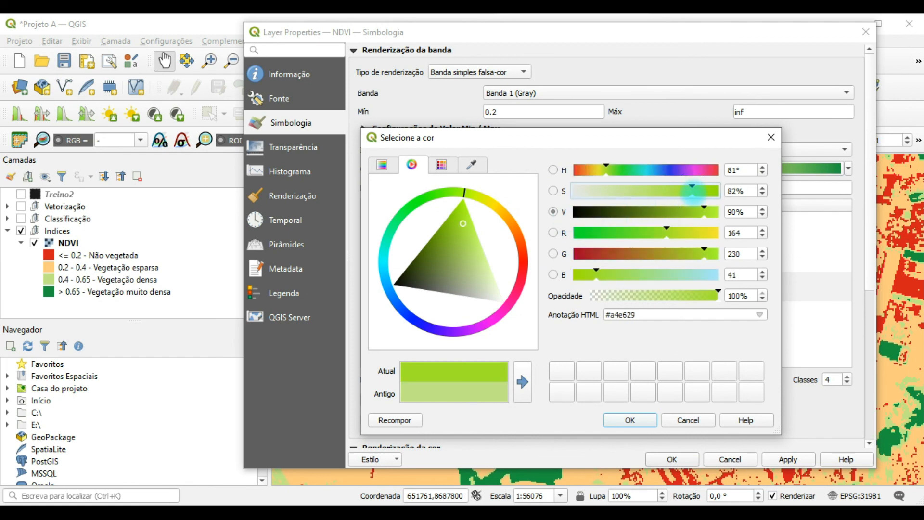
{"action": "left_click", "coordinate": [464, 206]}
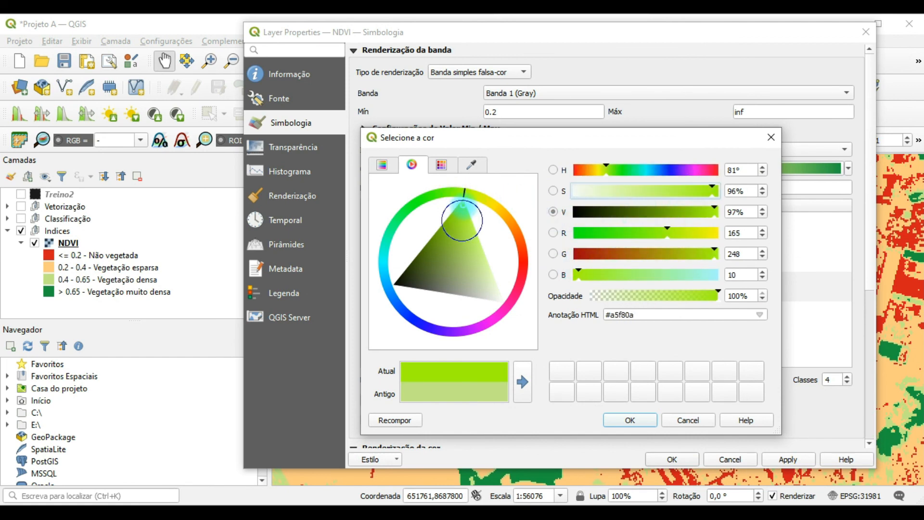
{"action": "left_click", "coordinate": [636, 420]}
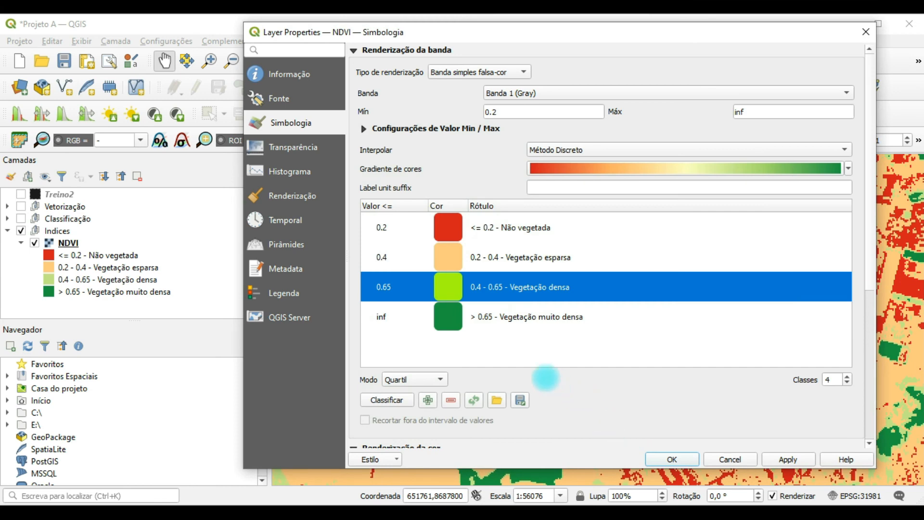
Step: Change the colour of the "> 0.65 - Vegetação muito densa" class to #00982d and apply the symbology
{"action": "double_click", "coordinate": [448, 317]}
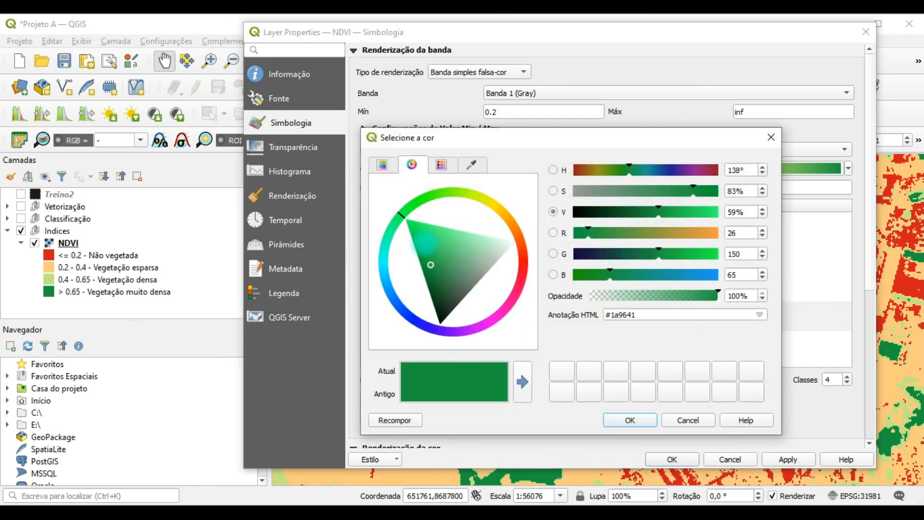
{"action": "left_click", "coordinate": [423, 243]}
{"action": "left_click_drag", "start_coordinate": [423, 243], "coordinate": [420, 262]}
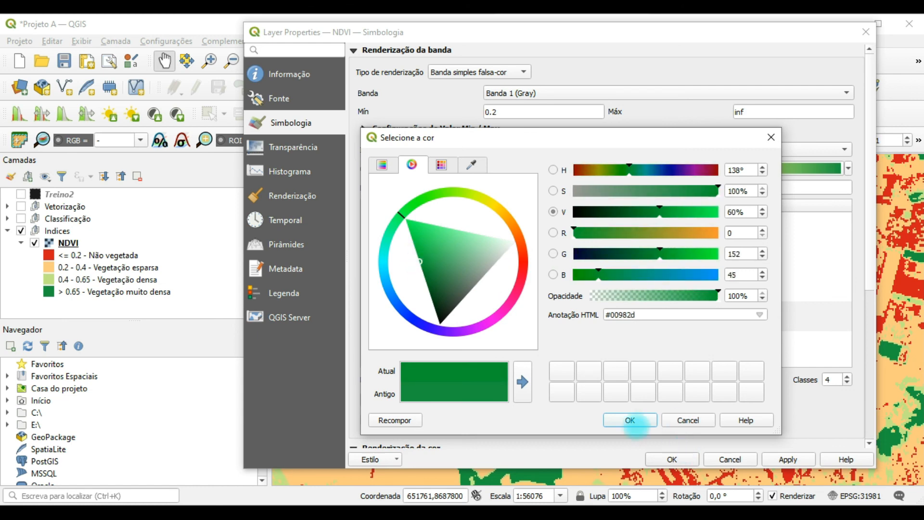
{"action": "left_click", "coordinate": [632, 421]}
{"action": "left_click", "coordinate": [672, 459]}
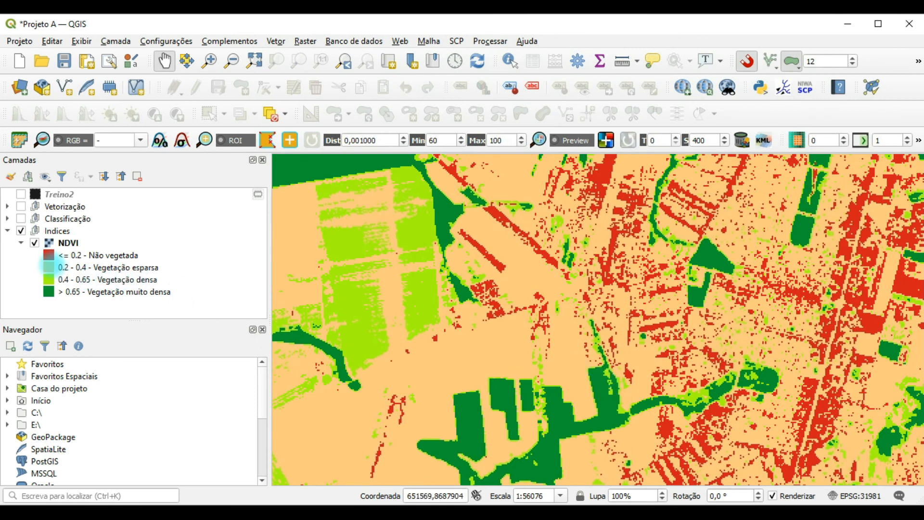
Step: Change the colour of the "0.2 - 0.4 - Vegetação esparsa" class to the paler #fad6a7 and apply it
{"action": "left_click", "coordinate": [49, 267]}
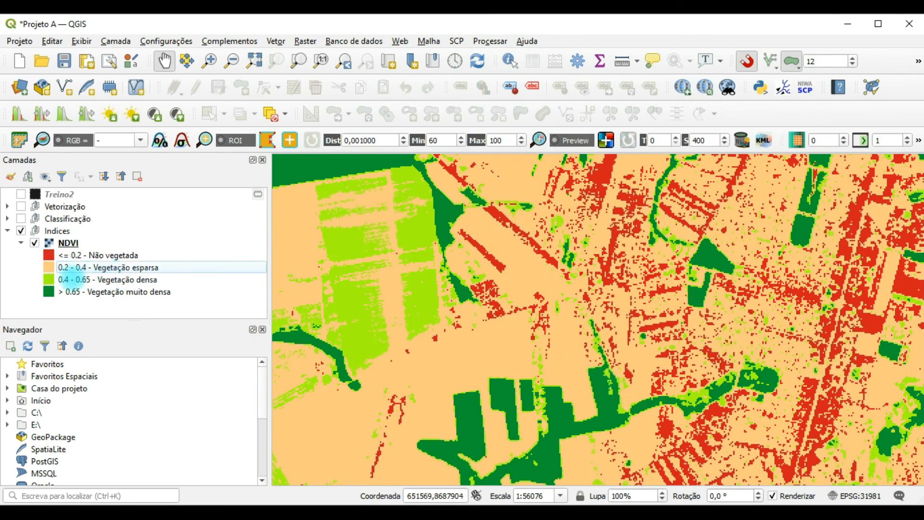
{"action": "double_click", "coordinate": [67, 268]}
{"action": "double_click", "coordinate": [455, 258]}
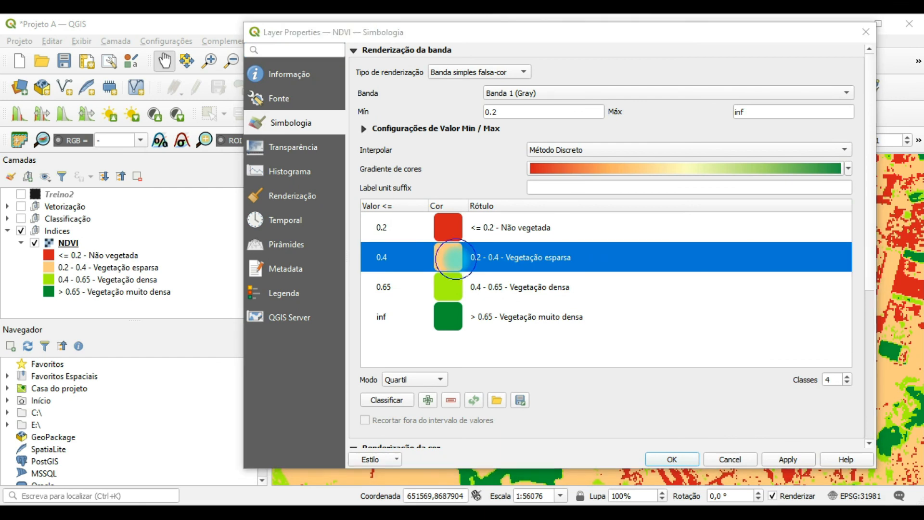
{"action": "left_click_drag", "start_coordinate": [482, 277], "coordinate": [473, 285]}
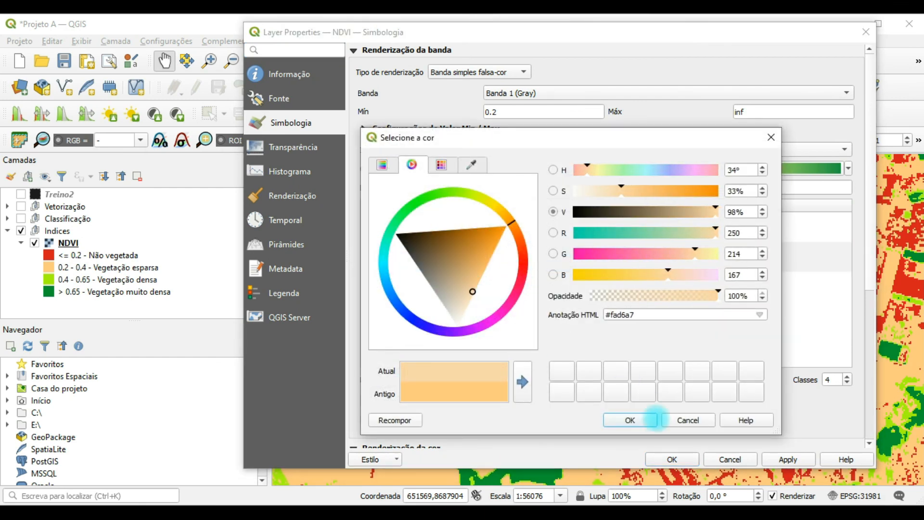
{"action": "left_click", "coordinate": [638, 421]}
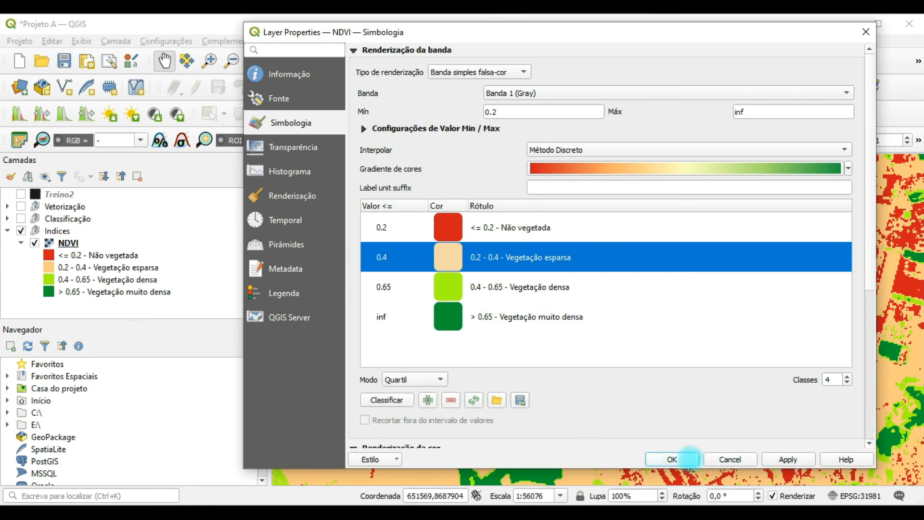
{"action": "left_click", "coordinate": [690, 458]}
Step: Review the recoloured NDVI classes on the map, from the city's surroundings to the whole municipality
{"action": "scroll", "coordinate": [617, 320], "scroll_direction": "down", "scroll_amount": 2}
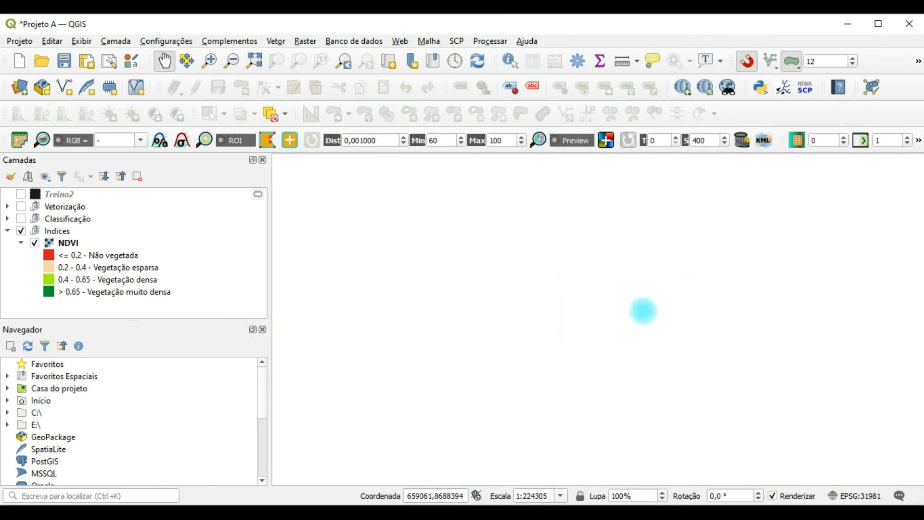
{"action": "left_click_drag", "start_coordinate": [736, 283], "coordinate": [533, 417]}
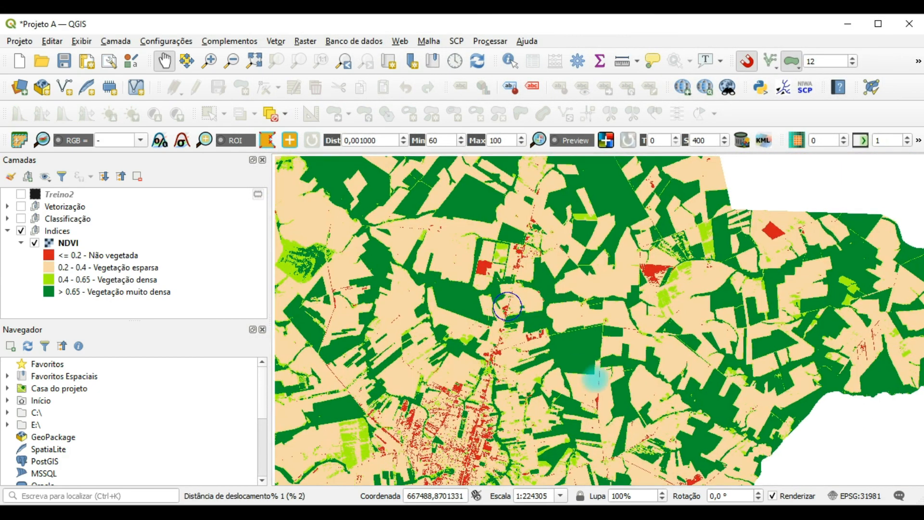
{"action": "left_click_drag", "start_coordinate": [512, 303], "coordinate": [584, 279]}
{"action": "scroll", "coordinate": [629, 297], "scroll_direction": "down", "scroll_amount": 2}
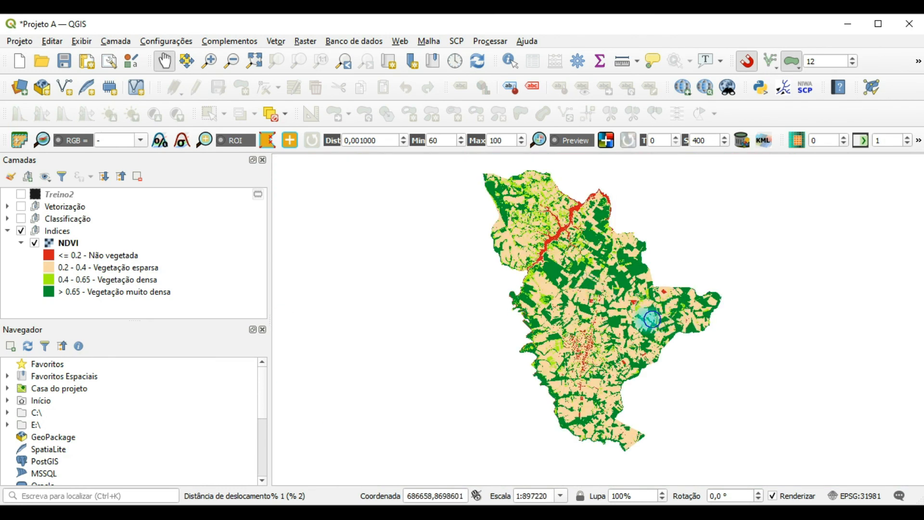
{"action": "scroll", "coordinate": [599, 330], "scroll_direction": "up", "scroll_amount": 1}
{"action": "scroll", "coordinate": [598, 330], "scroll_direction": "down", "scroll_amount": 1}
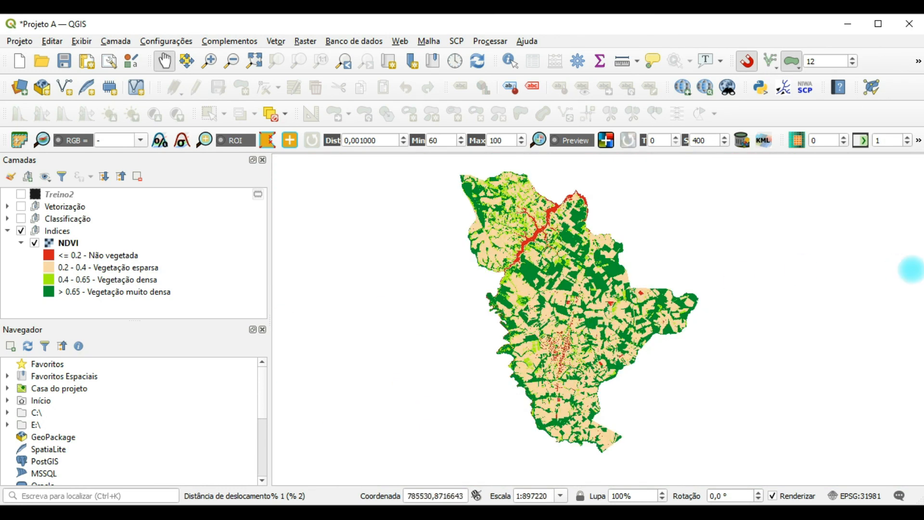
Step: Collapse the Indices group, turn on the Classificação group to check its UsoDoSolo_Geral layer, and leave both groups collapsed
{"action": "left_click", "coordinate": [21, 242]}
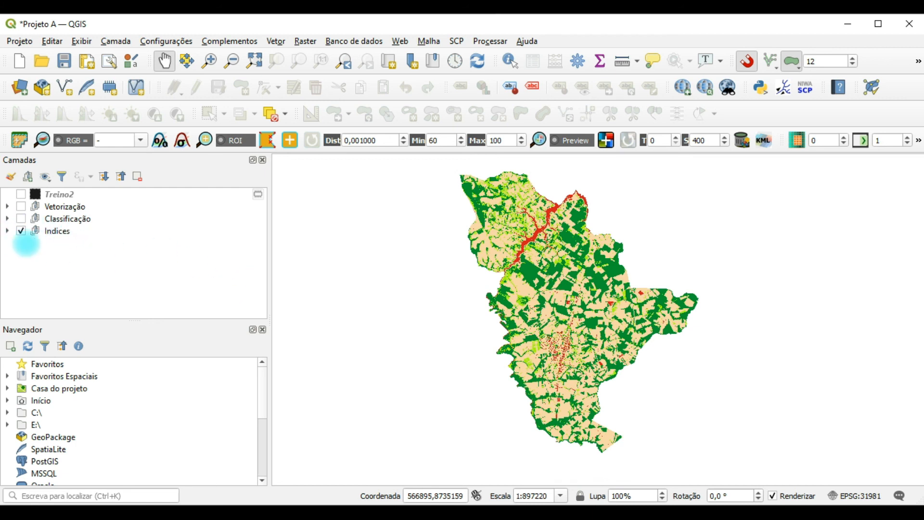
{"action": "left_click", "coordinate": [7, 219]}
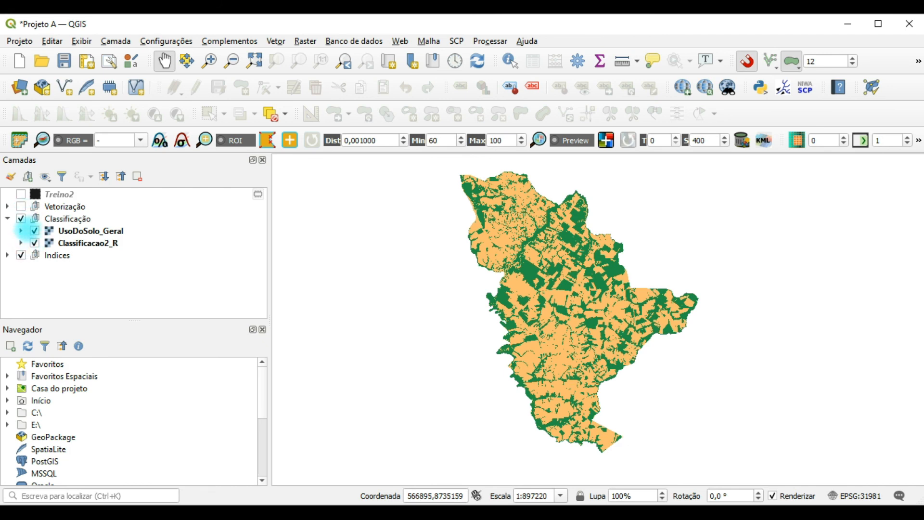
{"action": "left_click", "coordinate": [35, 231]}
{"action": "left_click", "coordinate": [34, 230]}
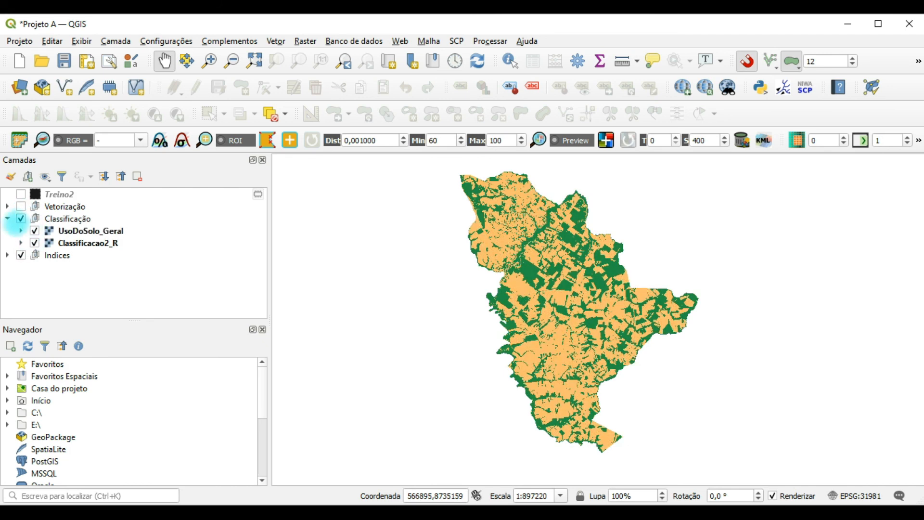
{"action": "left_click", "coordinate": [7, 219]}
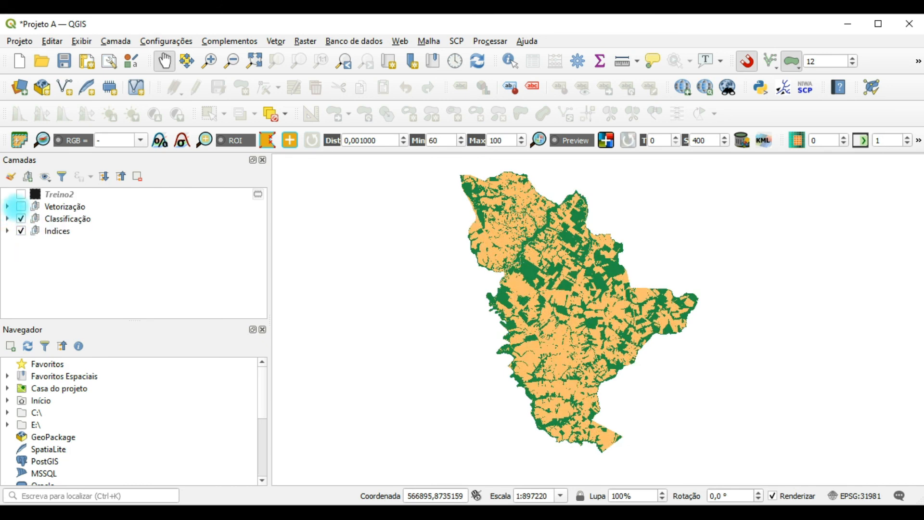